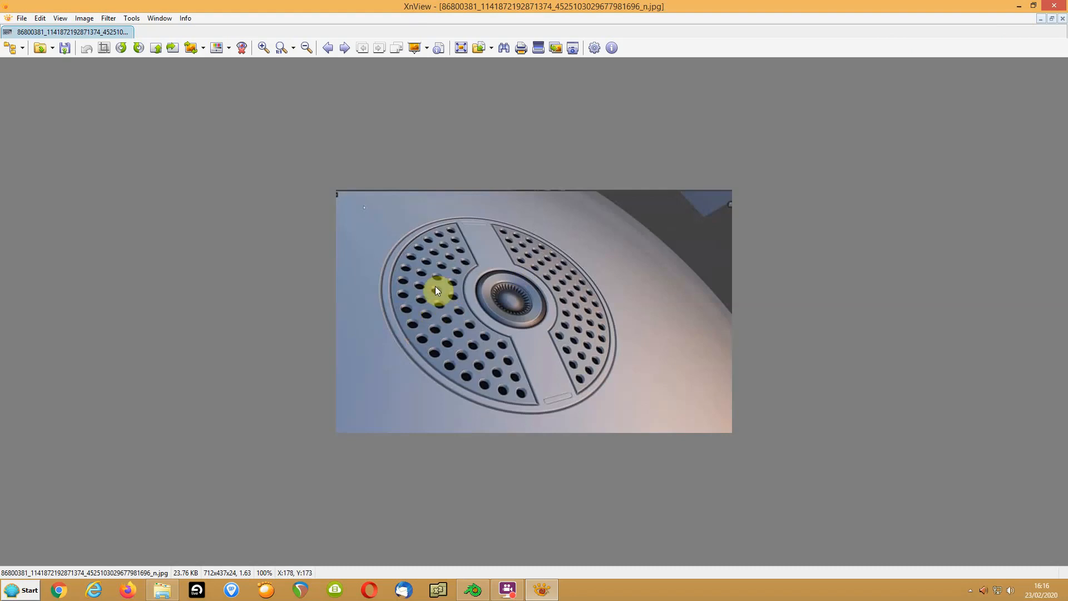
Zoom in on the reference image to examine the round vent's rings, perforated panels and central hub
scroll(449, 332, "up", 1)
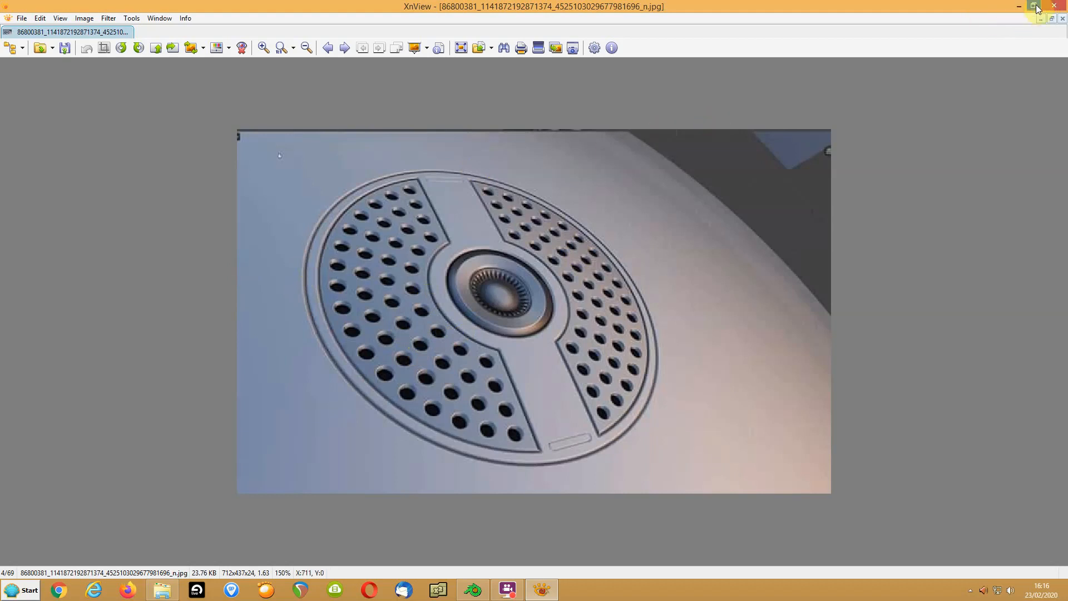
mouse_move(476, 596)
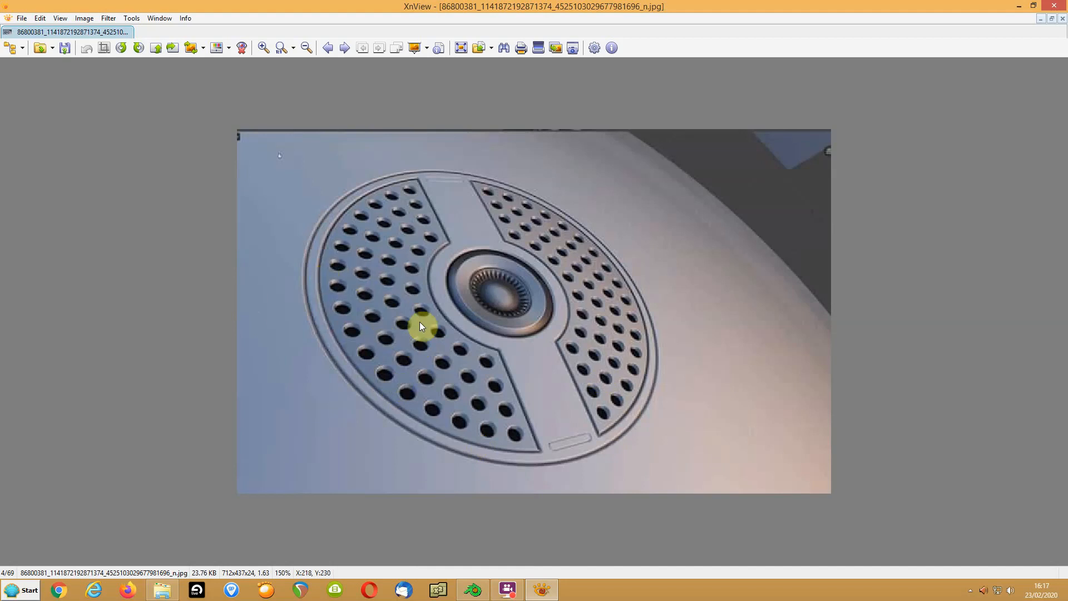
scroll(419, 322, "up", 1)
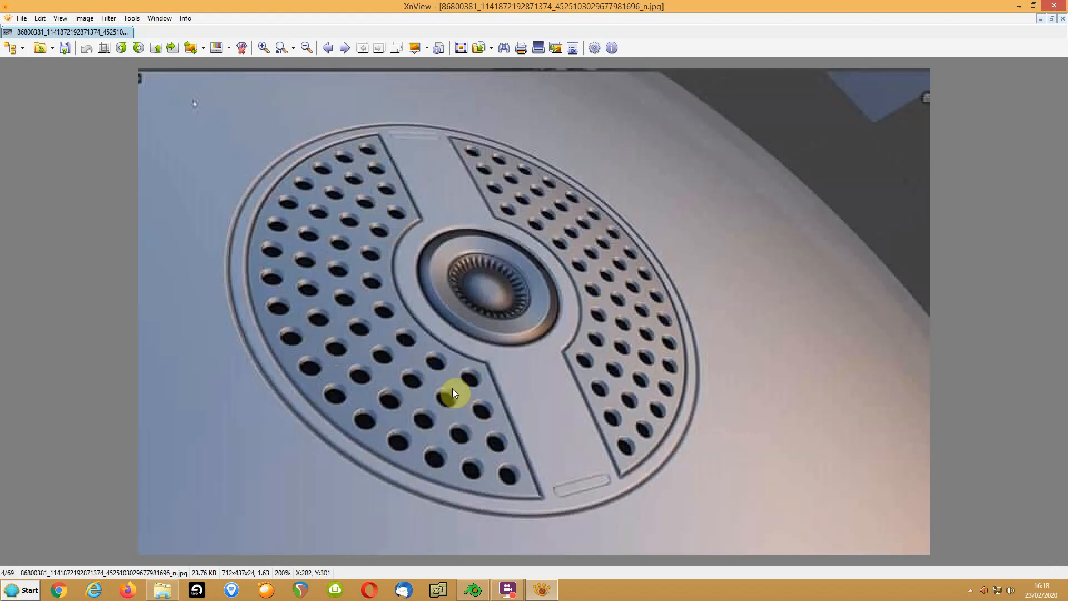
Switch to Blender and add a plane mesh at the origin
mouse_move(482, 594)
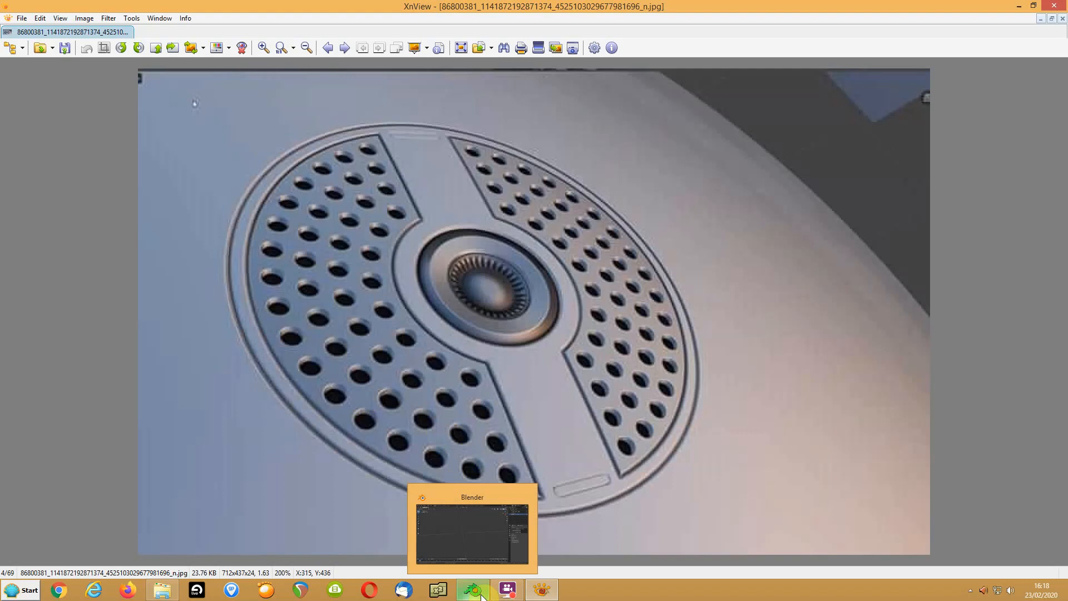
left_click(482, 595)
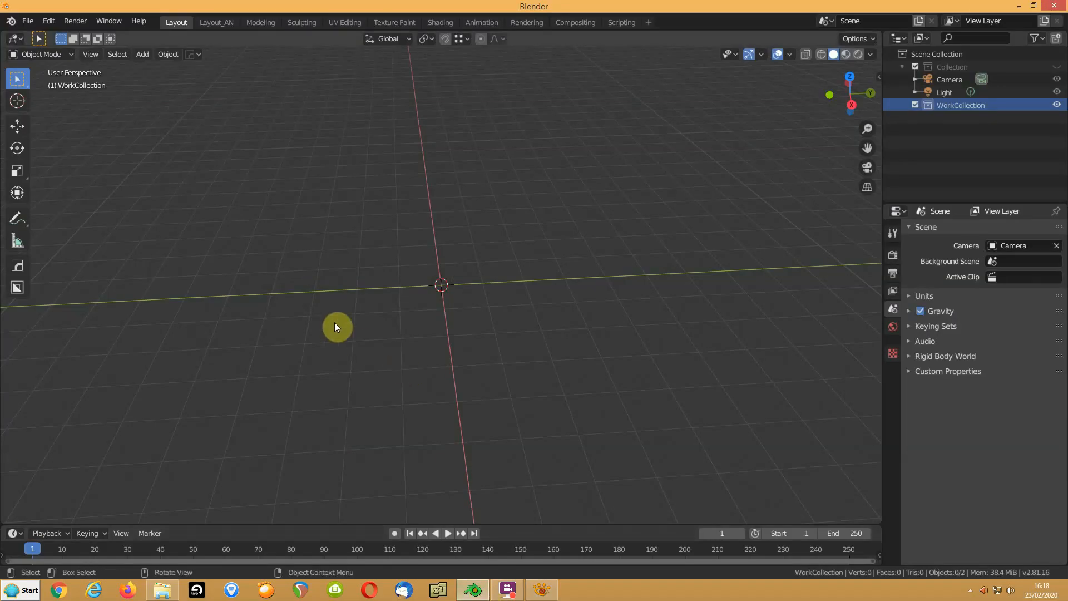
key("shift+a")
mouse_move(335, 320)
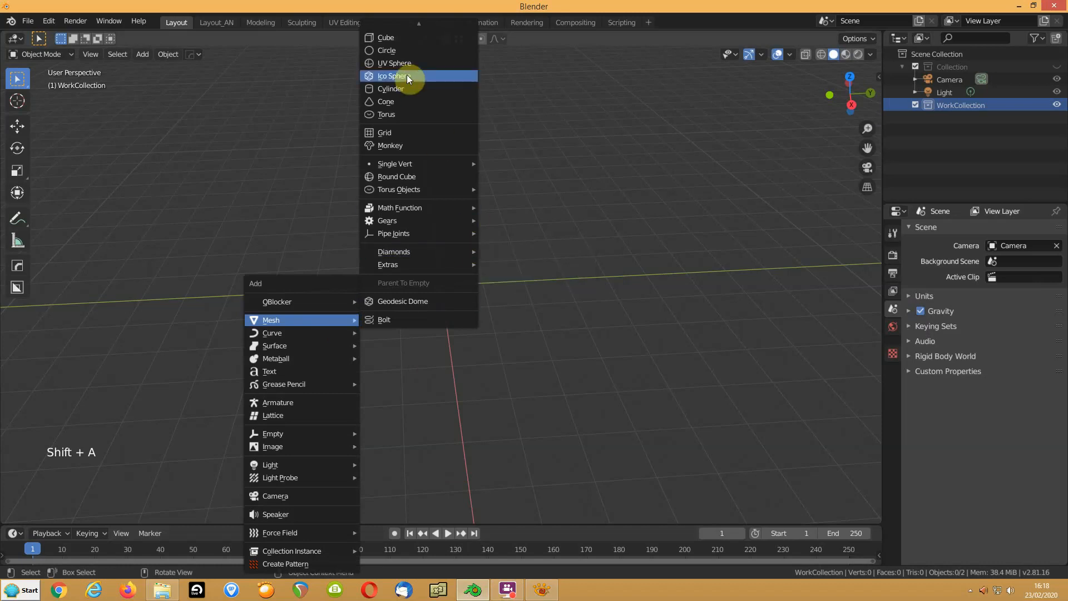
left_click(406, 29)
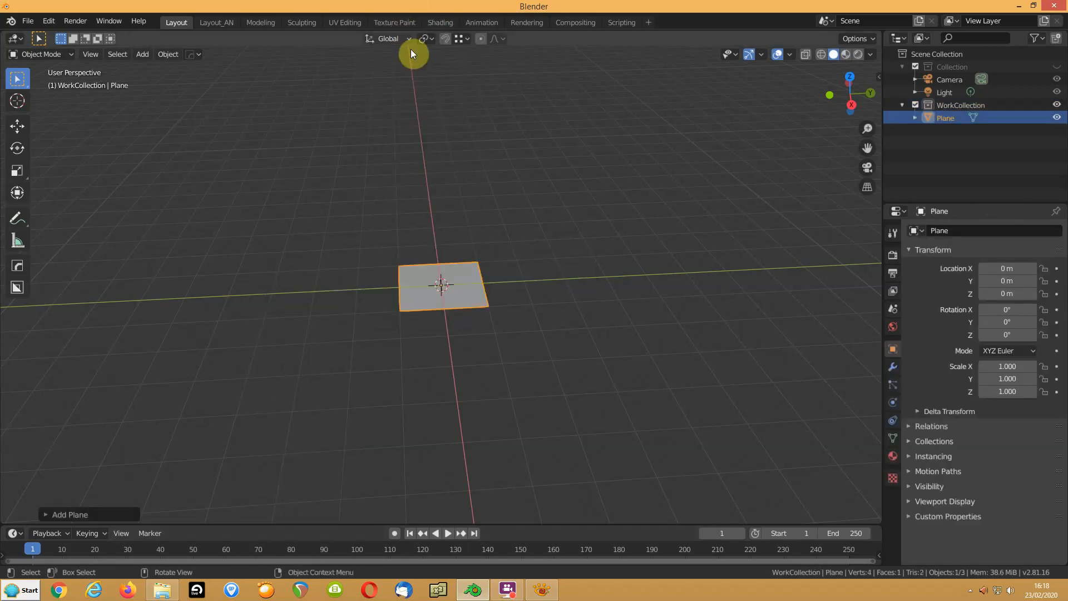
Add a Solidify modifier to the plane with a thickness of about 0.2
scroll(449, 288, "up", 6)
middle_click_drag(536, 278, 504, 283)
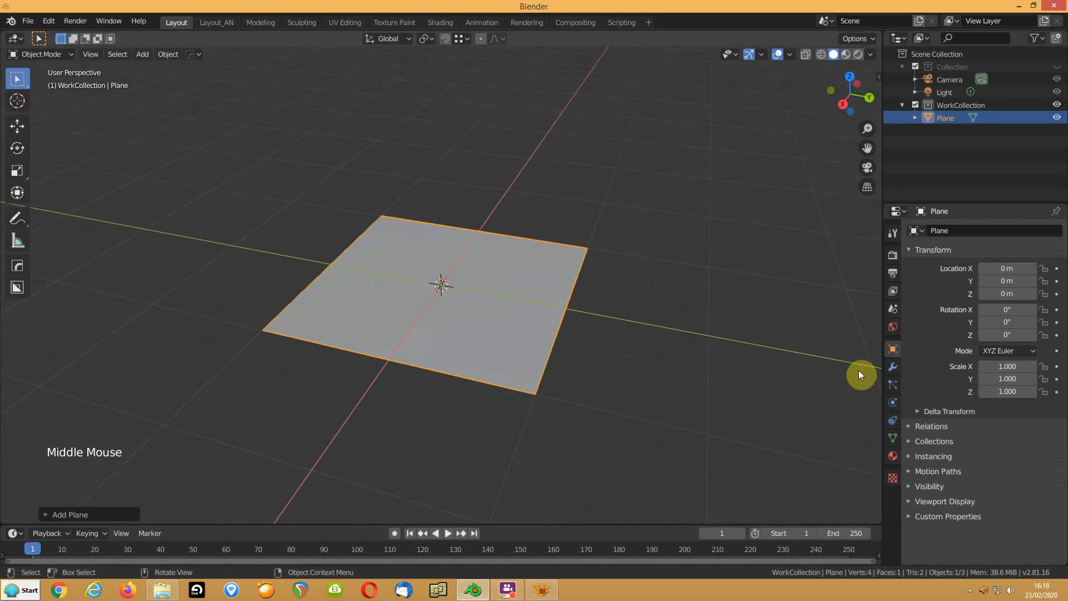
key("q")
mouse_move(436, 349)
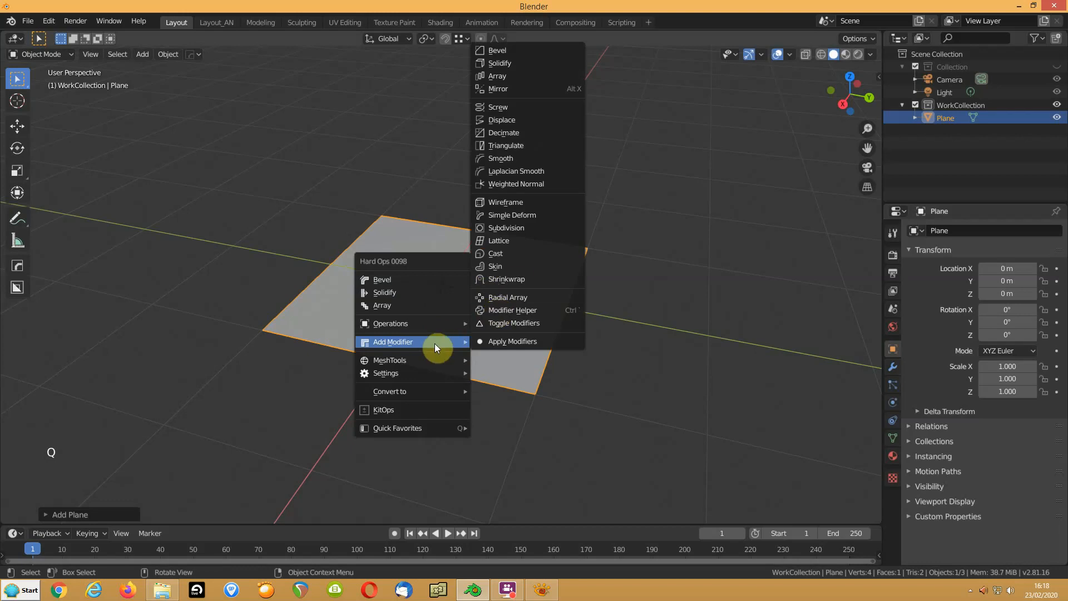
left_click(498, 63)
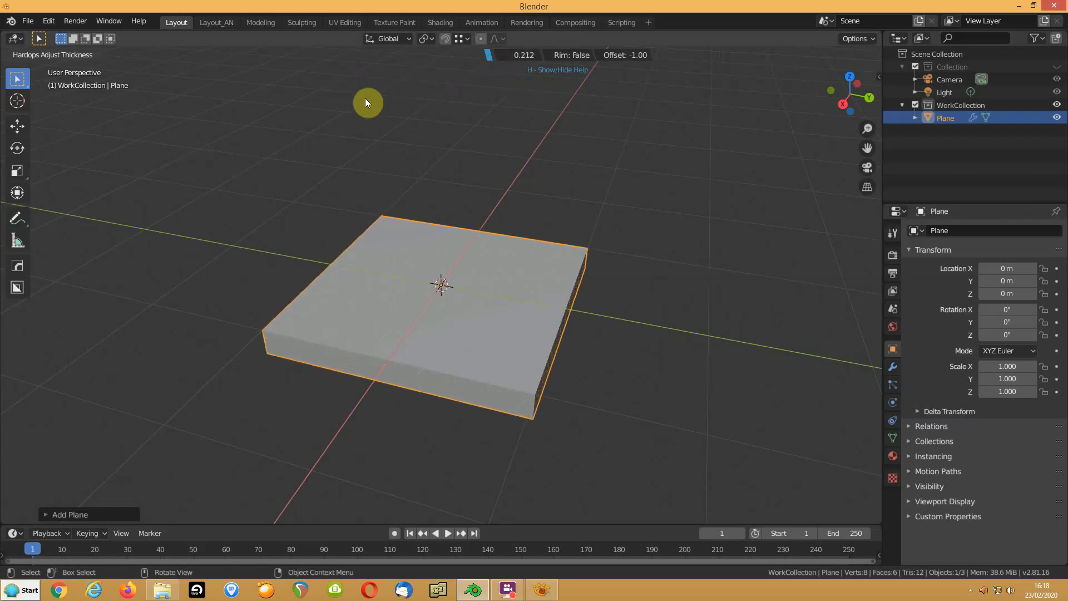
left_click(339, 101)
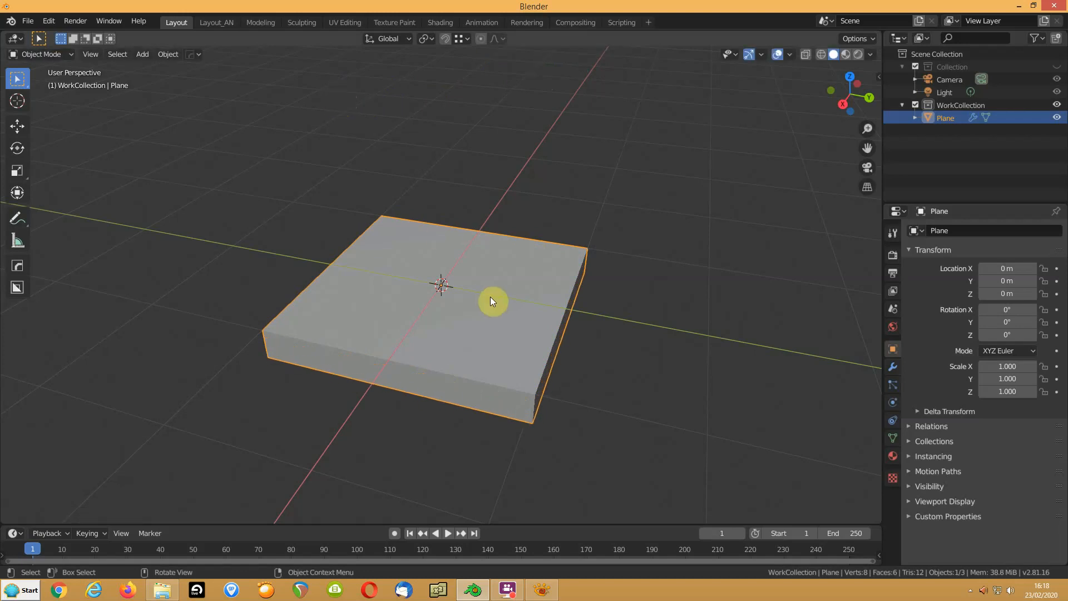
Activate the BoxCutter tool with snapping enabled and the Circle cutting shape
middle_click_drag(488, 302, 489, 277)
scroll(487, 277, "up", 2)
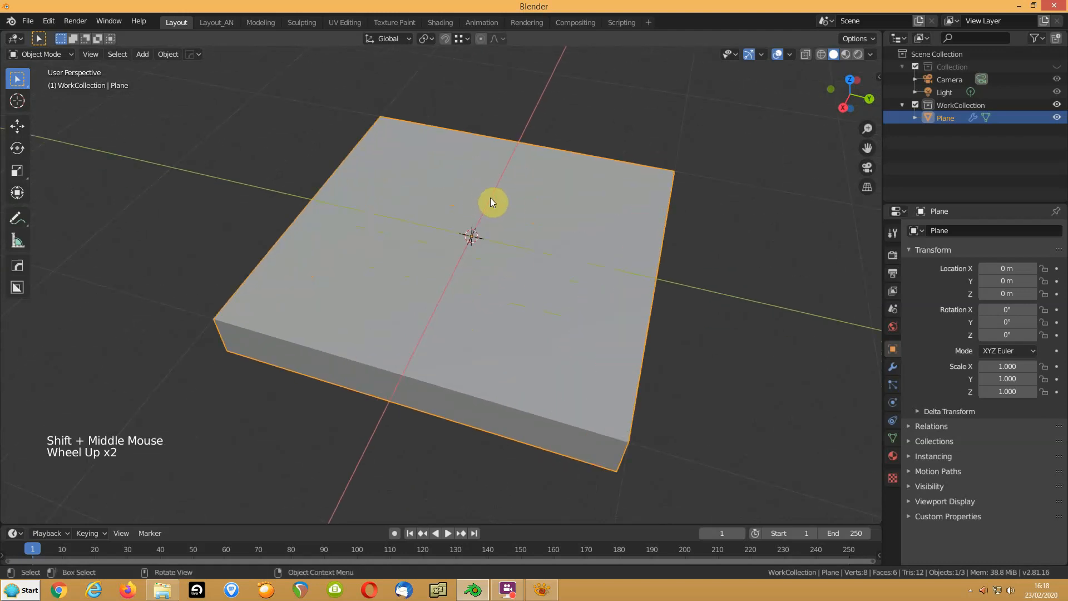
mouse_move(520, 205)
middle_mouse_down()
mouse_move(508, 185)
mouse_move(511, 194)
middle_mouse_up()
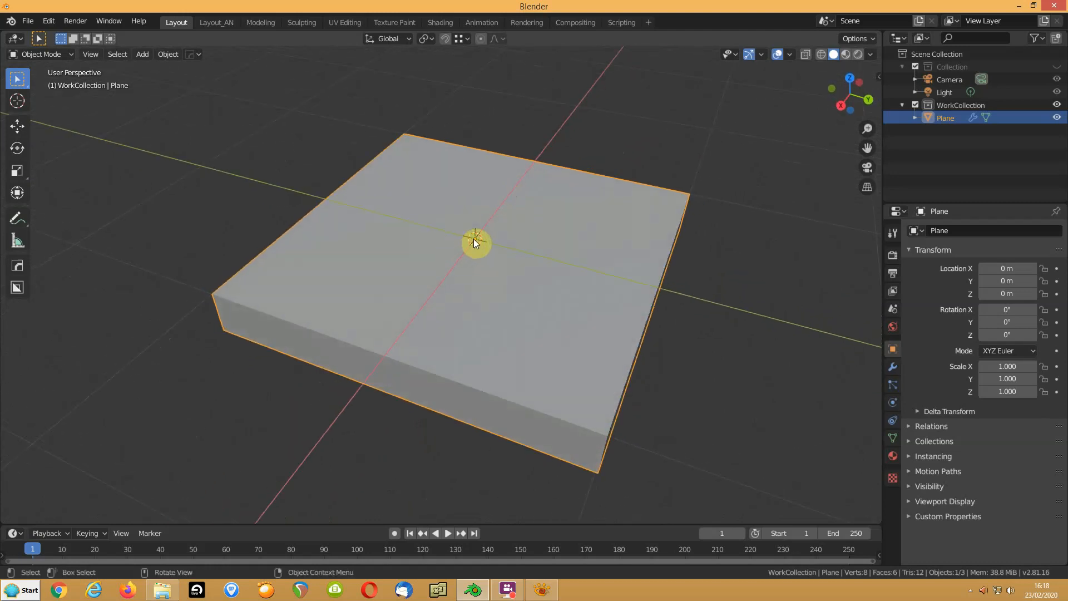
left_click(18, 288)
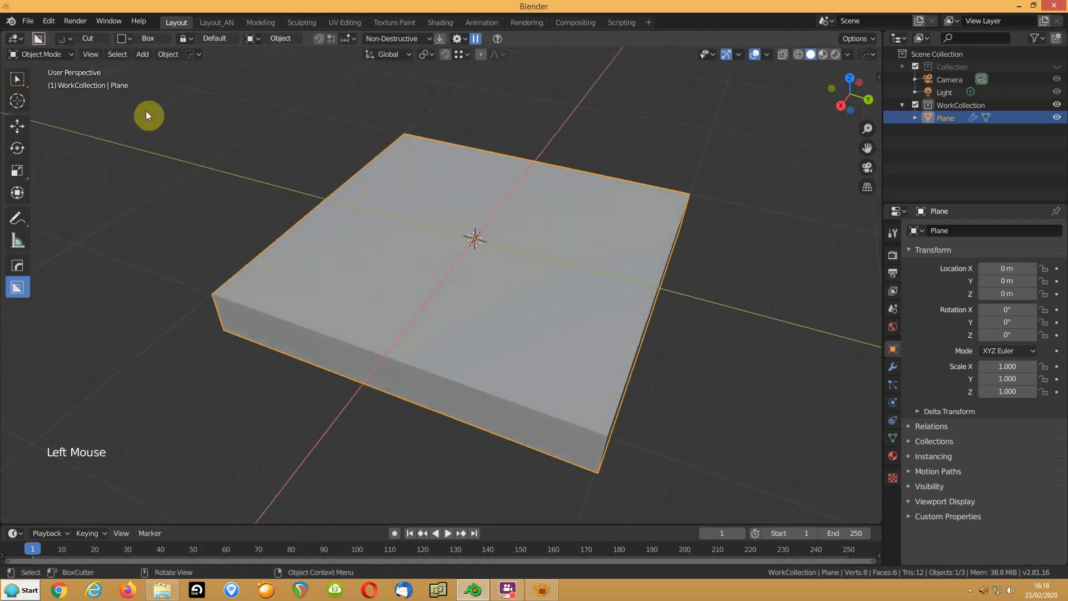
scroll(322, 39, "up", 1)
left_click(322, 39)
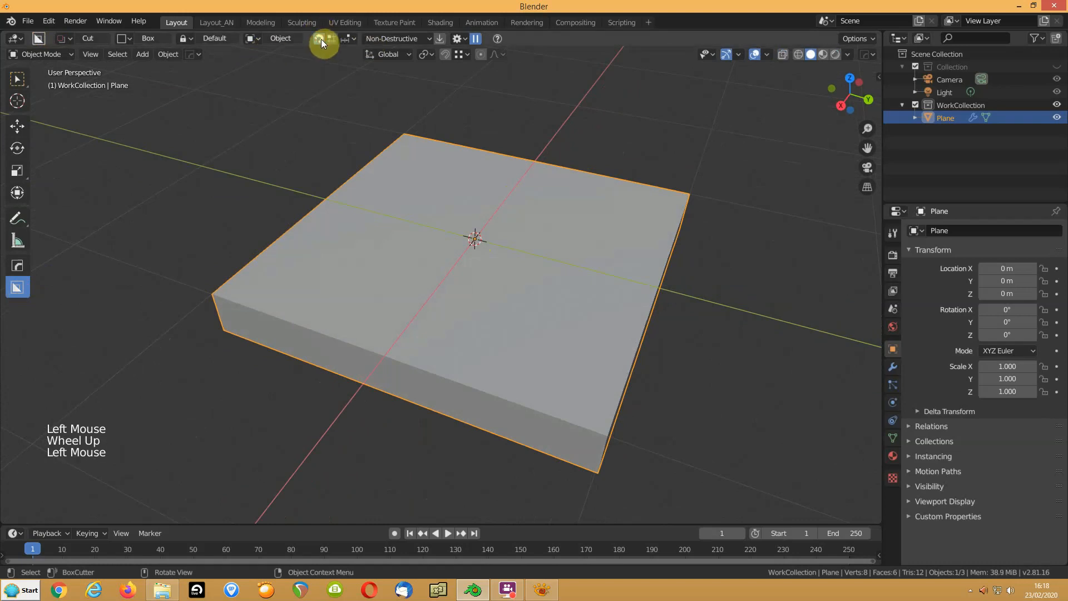
left_click(122, 38)
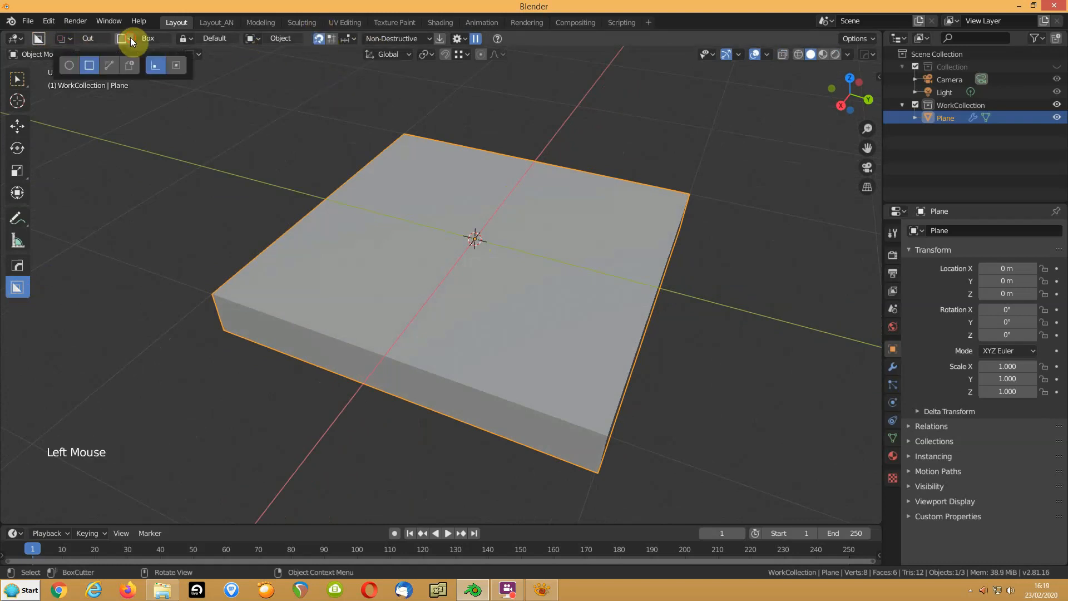
left_click(72, 65)
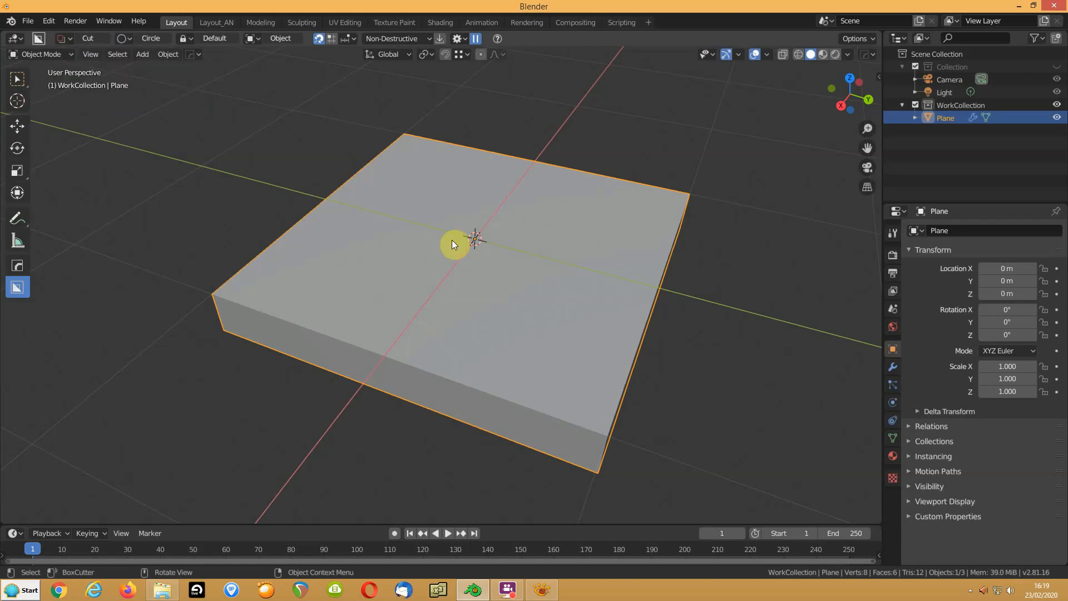
Slice a large circle out of the slab, centred on the origin and extruded down into the slab
mouse_move(478, 238)
middle_mouse_down()
mouse_move(485, 275)
mouse_move(476, 250)
middle_mouse_up()
key("ctrl")
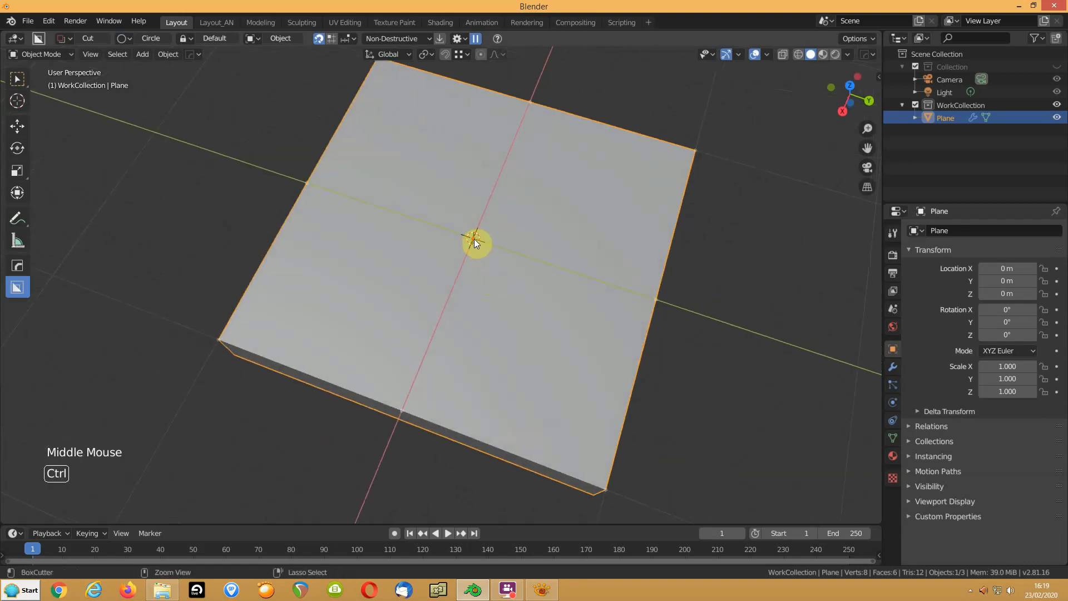
mouse_move(474, 240)
left_mouse_down("ctrl")
mouse_move(762, 516)
mouse_move(732, 502)
mouse_move(715, 476)
mouse_move(730, 495)
left_mouse_up("ctrl")
mouse_move(730, 495)
middle_mouse_down()
mouse_move(706, 476)
mouse_move(678, 393)
middle_mouse_up()
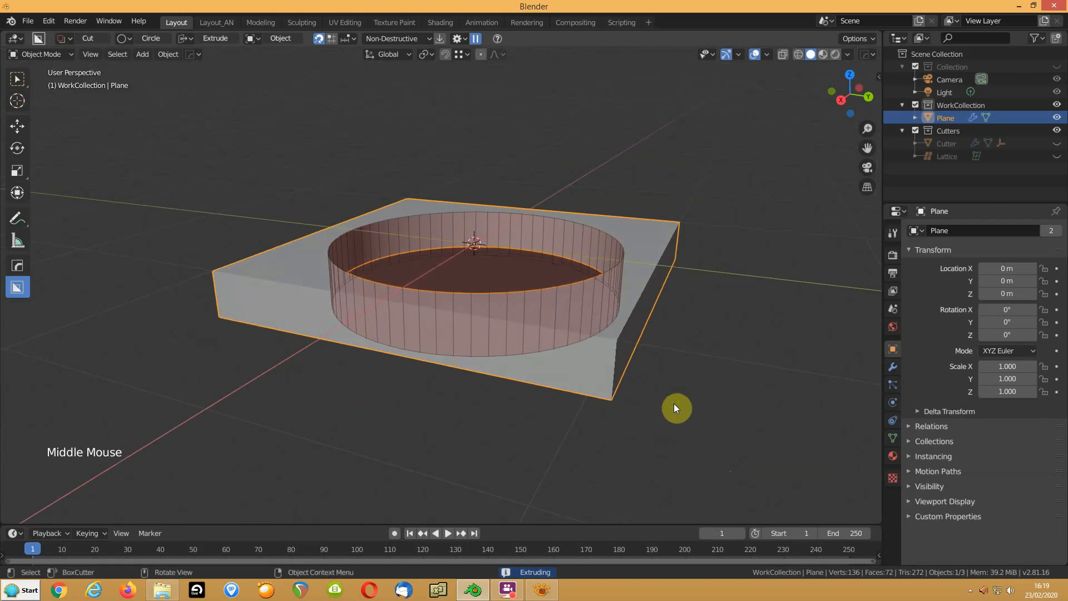
key("x")
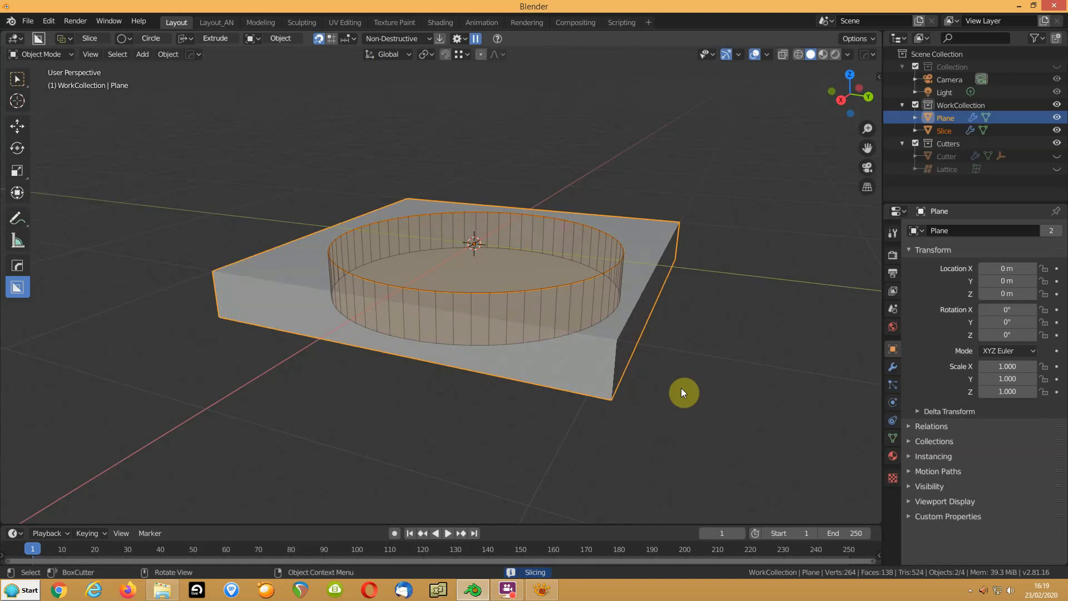
left_click(681, 392)
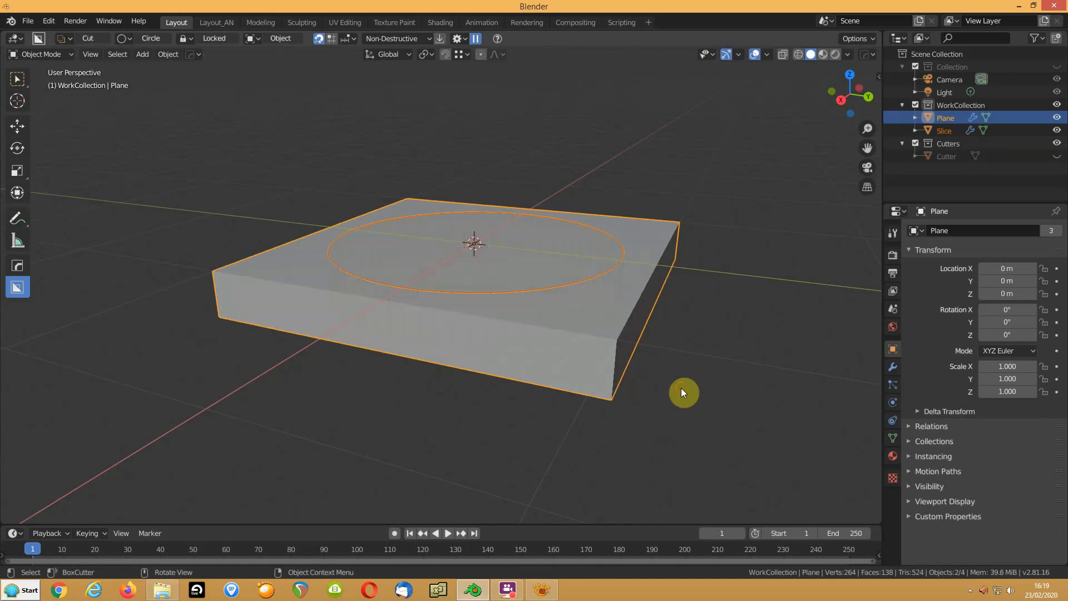
Slice a slightly smaller concentric circle out of the sliced disc, keeping its cutter object in the scene
left_click(513, 260)
middle_click_drag(517, 252, 522, 319)
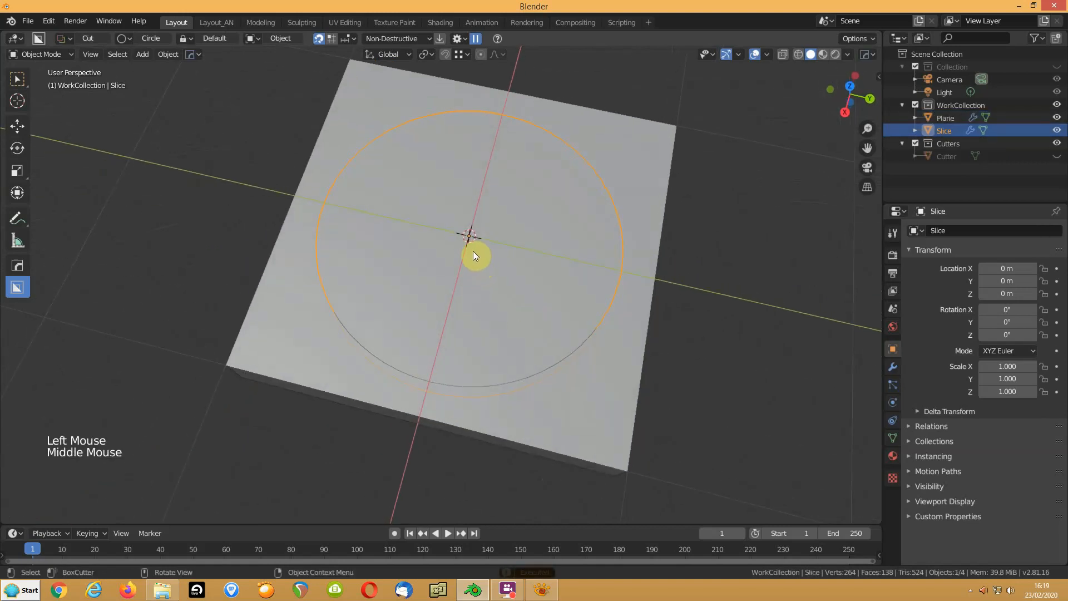
left_click_drag(469, 237, 606, 413, "ctrl")
mouse_move(606, 415)
middle_mouse_down()
mouse_move(590, 341)
mouse_move(594, 373)
middle_mouse_up()
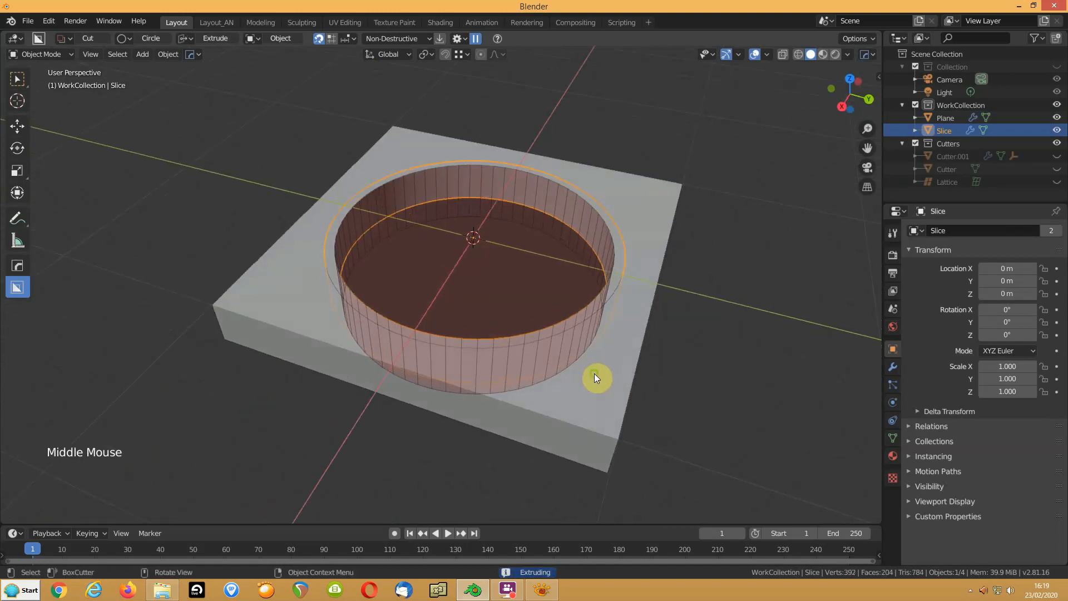
left_click(574, 397)
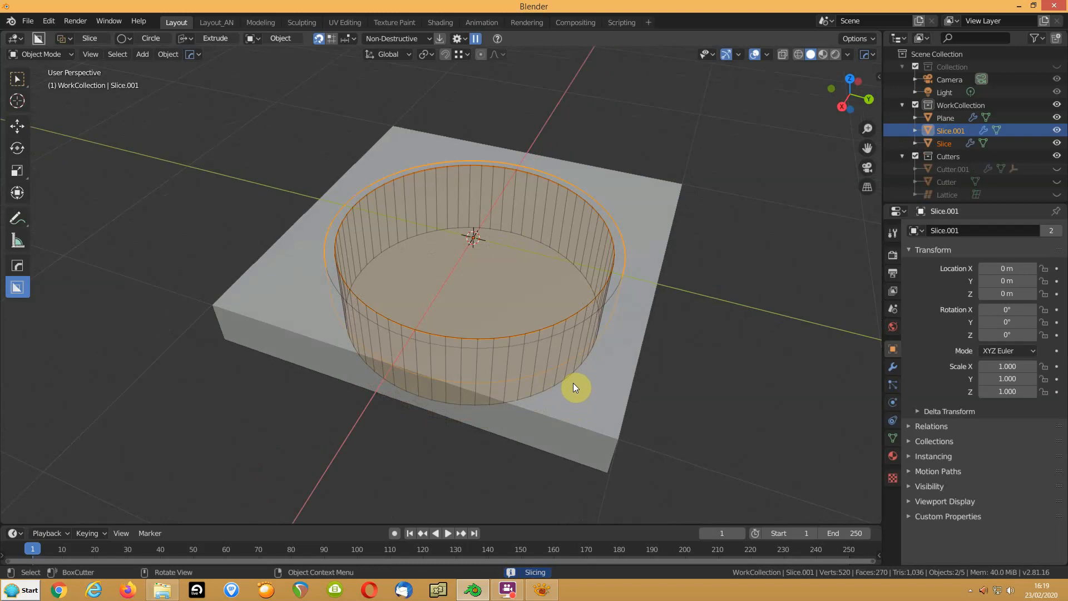
key("shift")
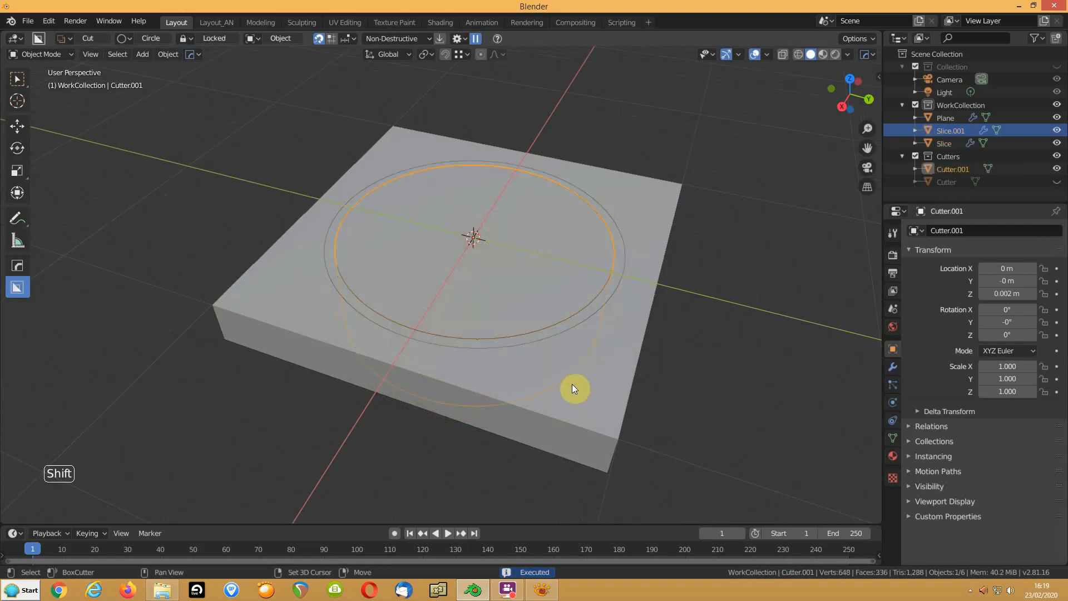
scroll(573, 384, "up", 1, "shift")
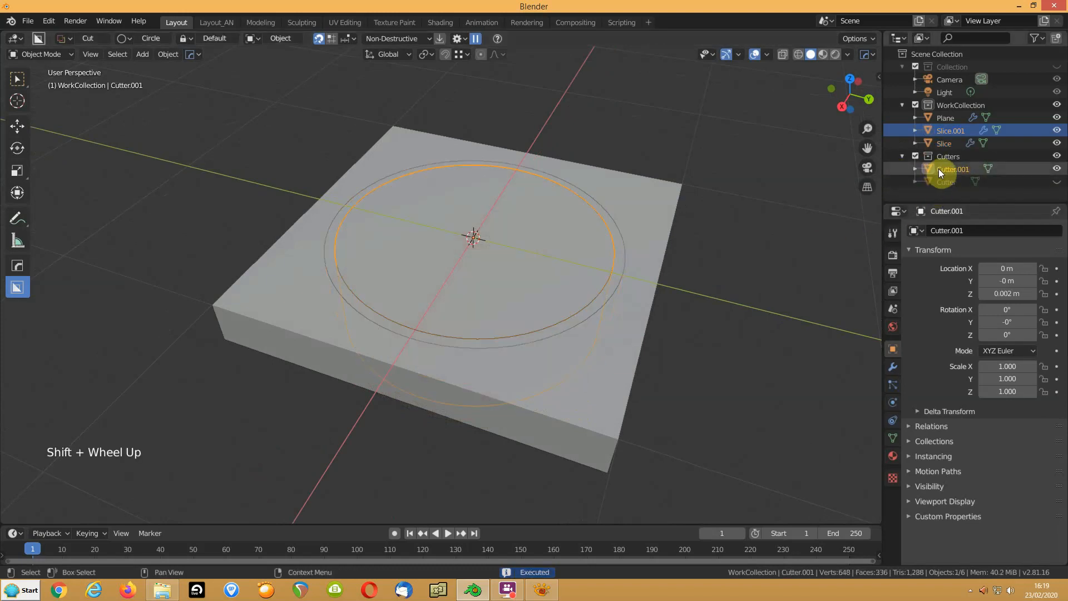
Recheck the vent reference, then cut a small central circle through the Cutter.001 object in Blender, keeping the new cutter
left_click(541, 590)
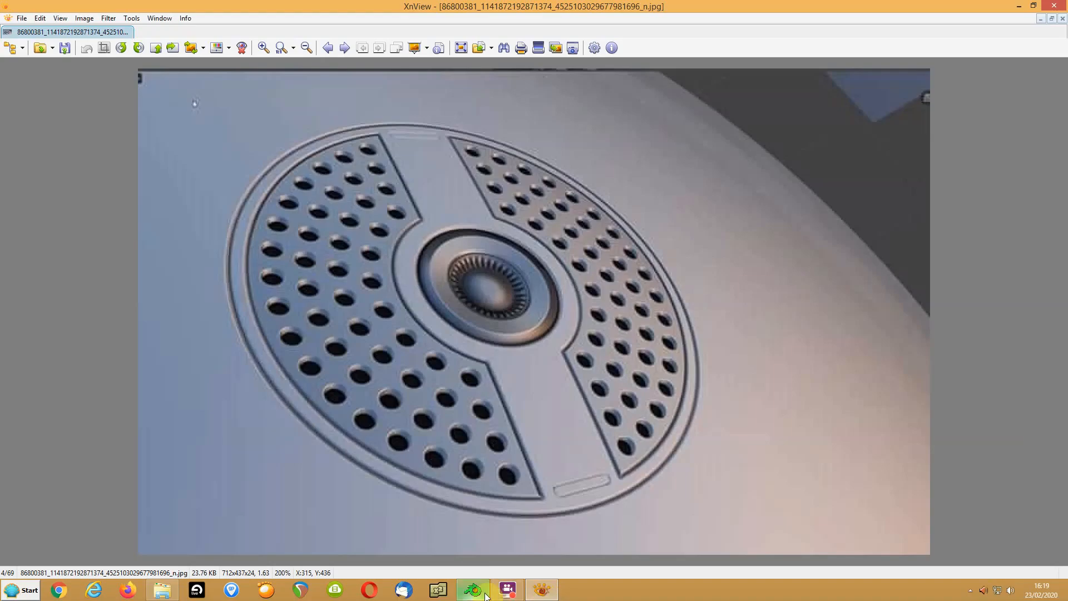
left_click(482, 595)
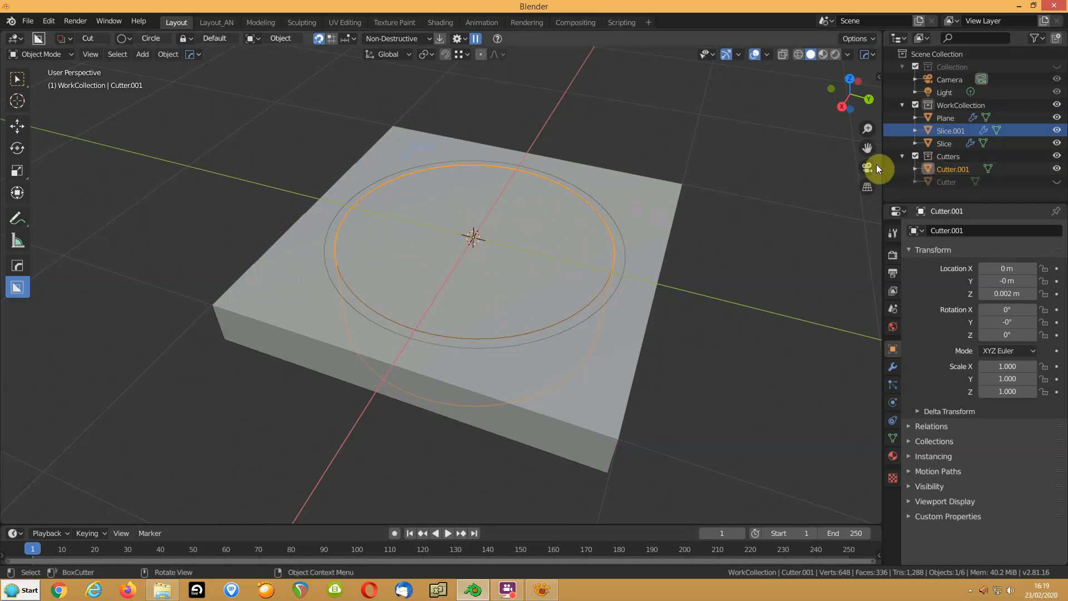
left_click(927, 168)
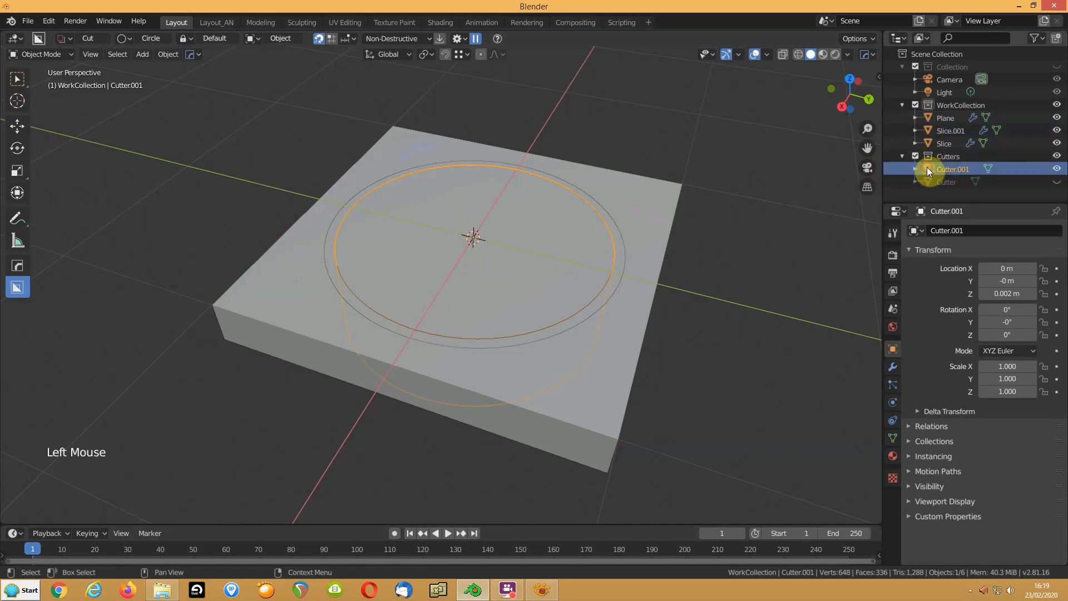
middle_click_drag(562, 286, 560, 341)
key("ctrl")
left_click_drag(463, 239, 520, 311, "ctrl")
middle_click_drag(520, 312, 518, 267)
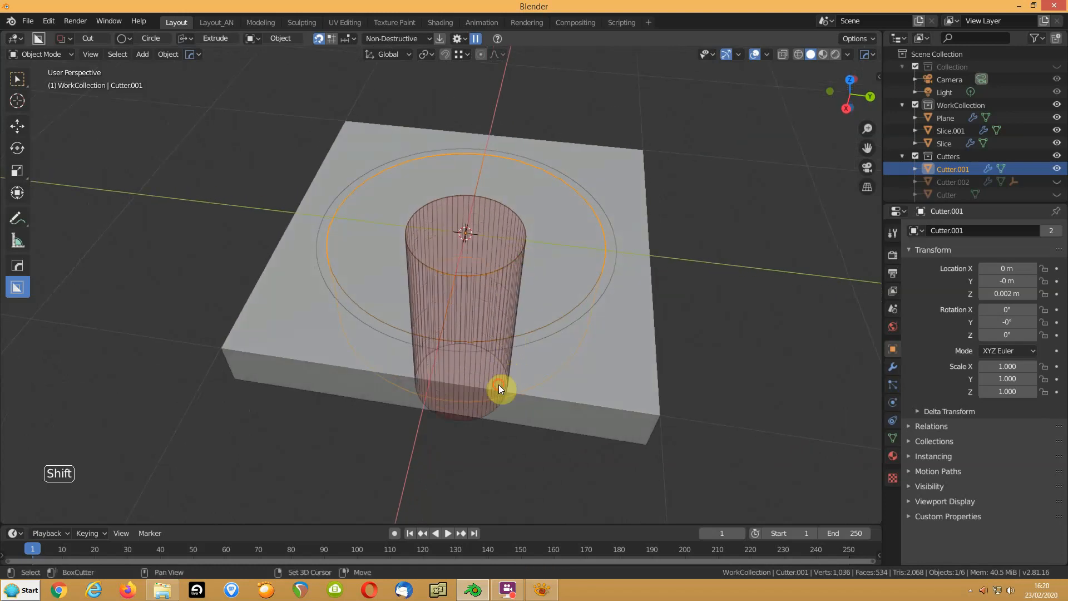
left_click(499, 385, "shift")
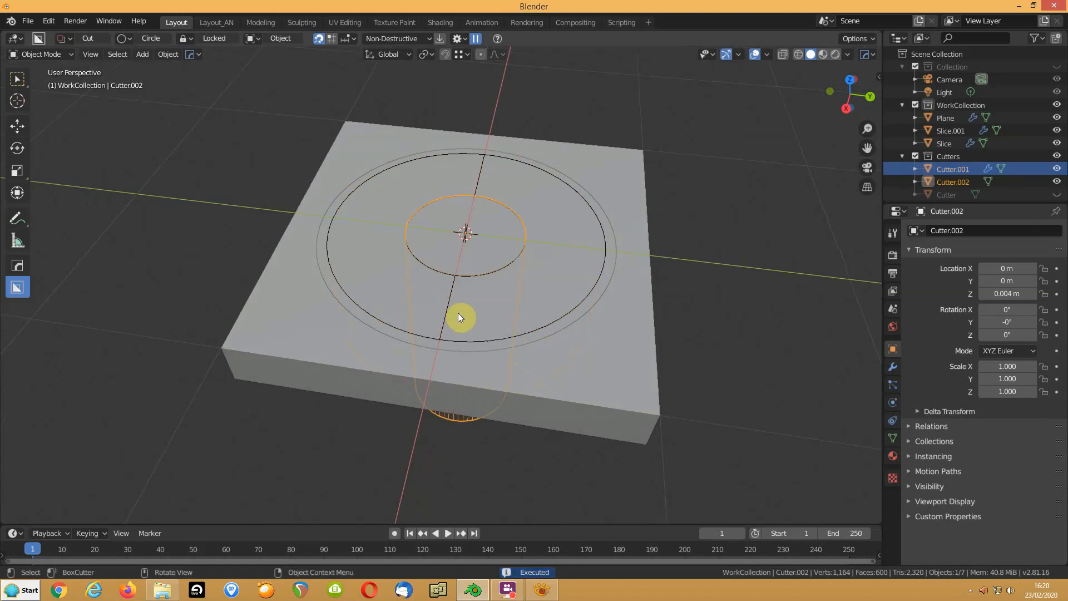
Open the Cutter.002 mesh for editing in a top orthographic view with X-ray on, and deselect all its geometry
key("Tab")
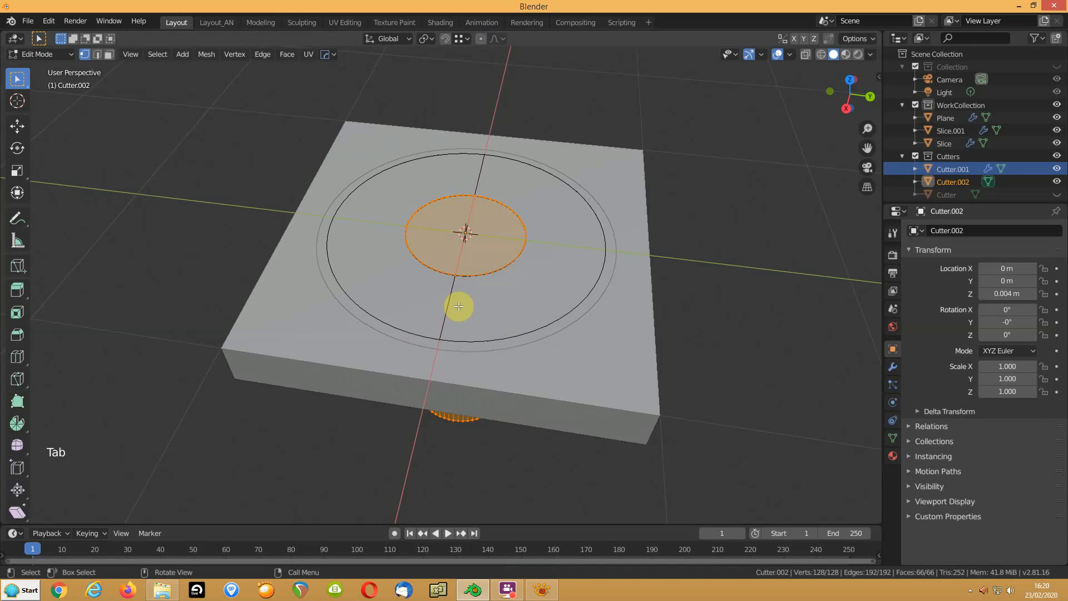
key("KP_7")
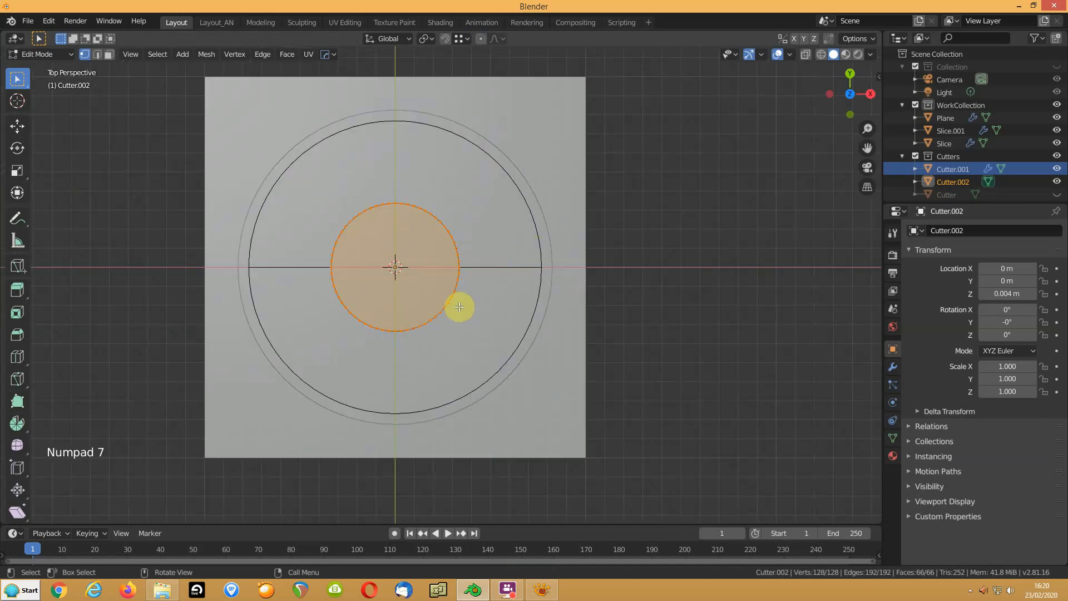
left_click(806, 54)
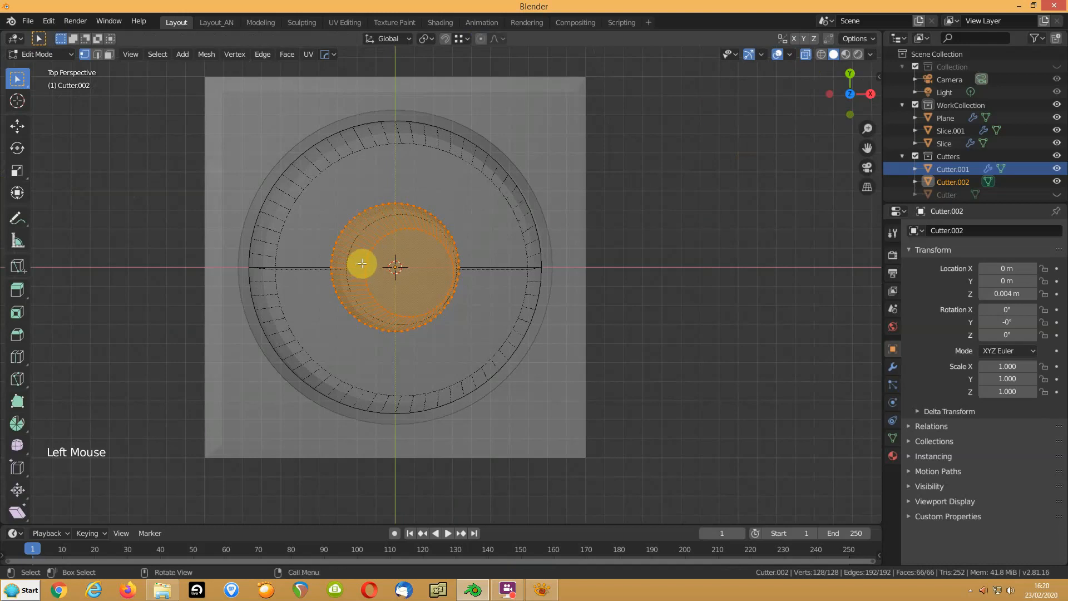
key("KP_5")
scroll(365, 263, "up", 1, "shift")
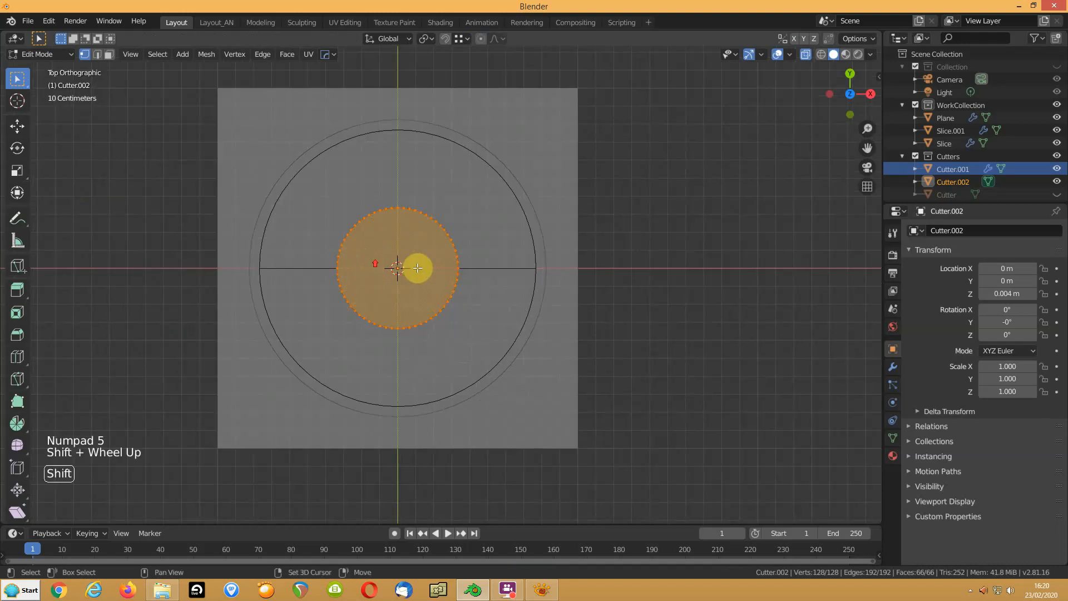
middle_click_drag(400, 262, 501, 262, "shift")
scroll(498, 258, "up", 2)
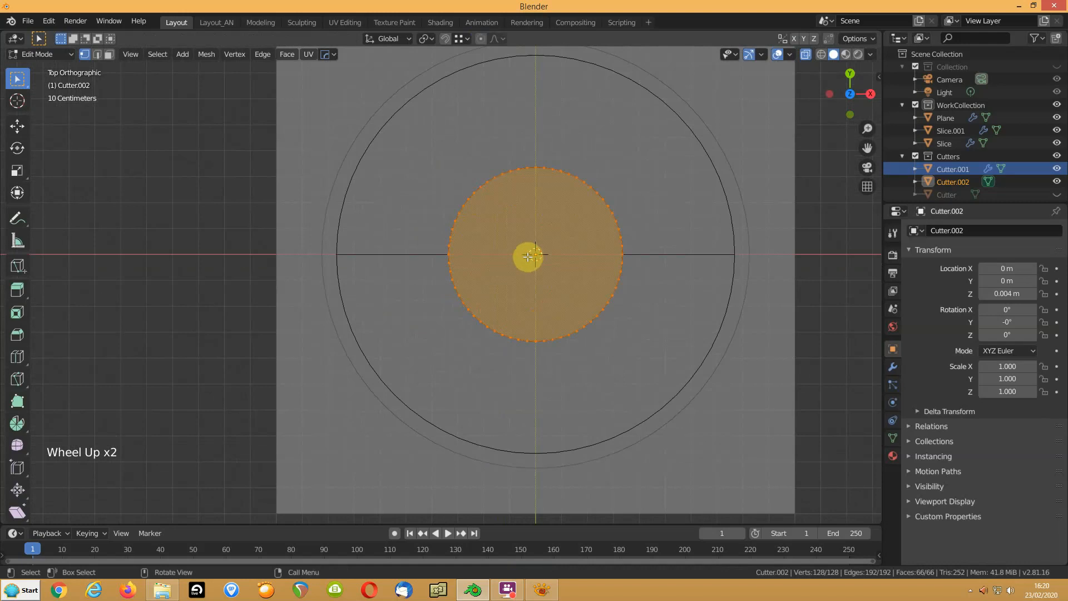
key("alt+a")
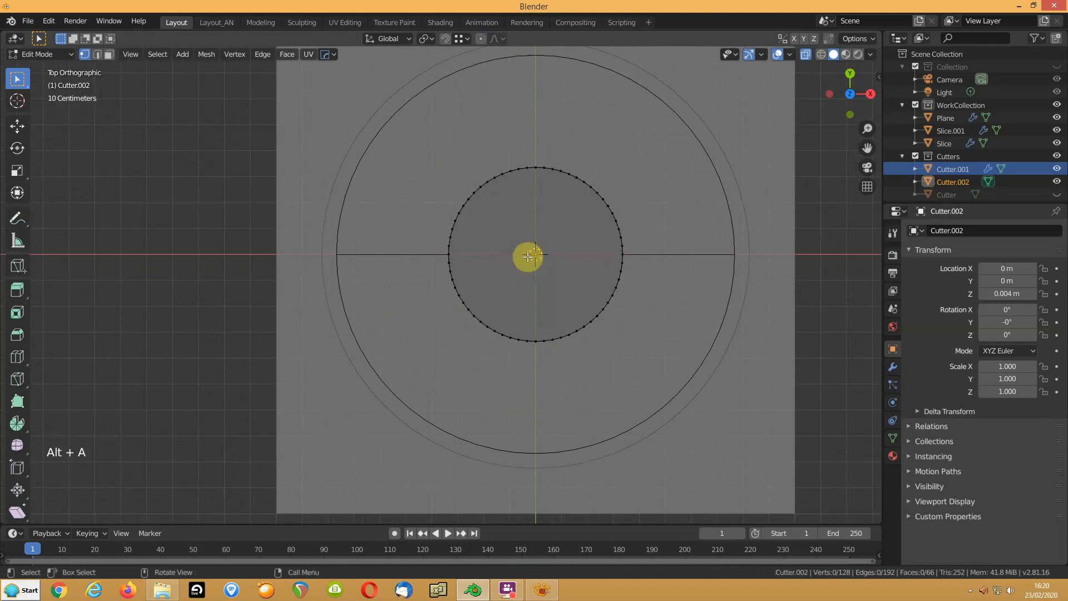
Select the vertices on the two opposite sides of the Cutter.002 circle, in a narrow band centred on the X axis
key("c")
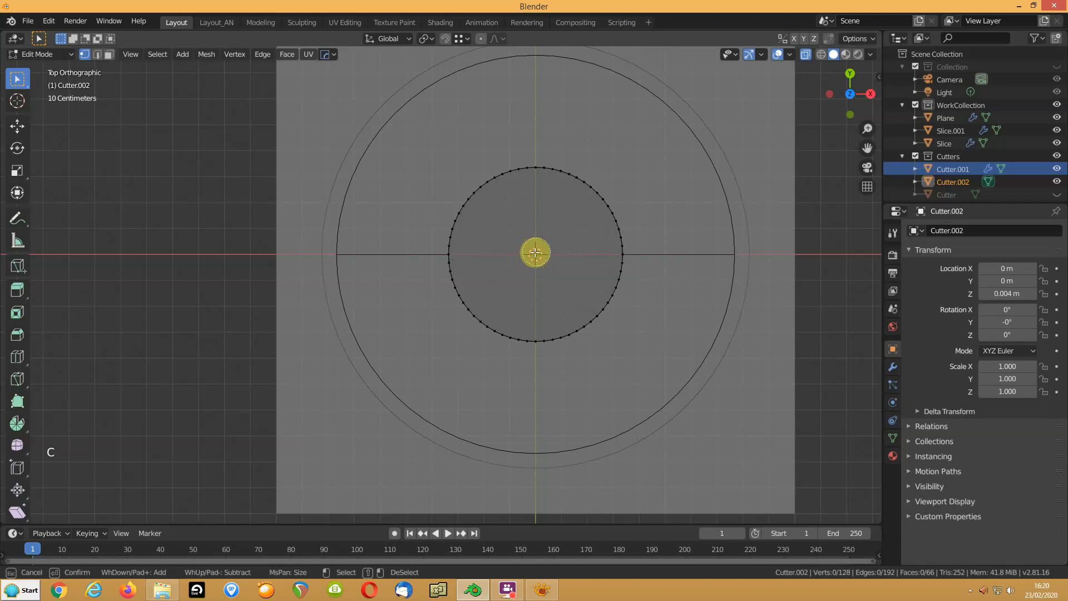
right_click(536, 252)
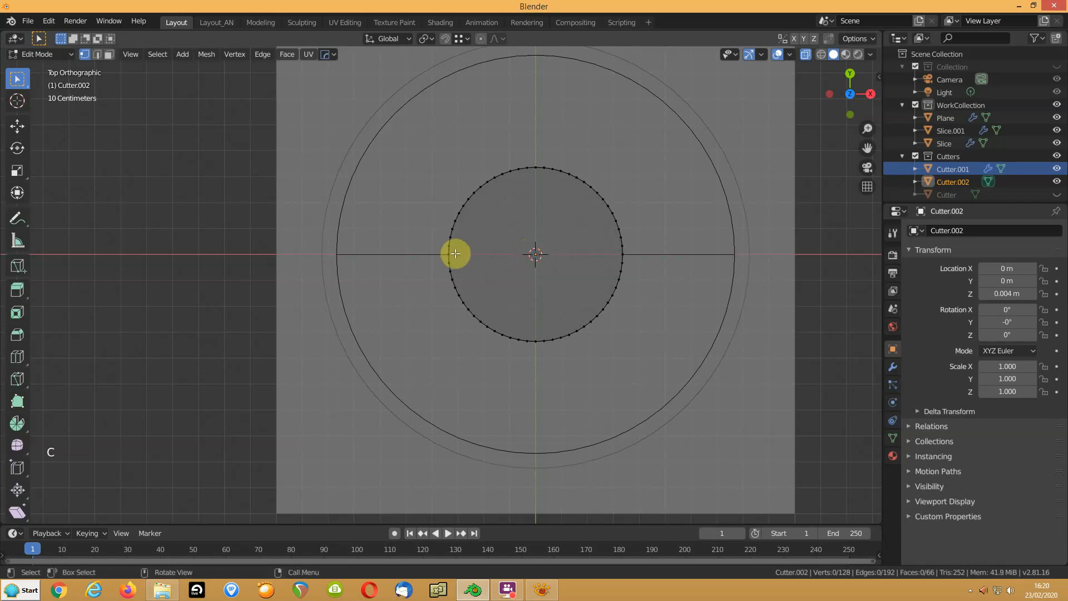
key("b")
left_click_drag(416, 233, 669, 276)
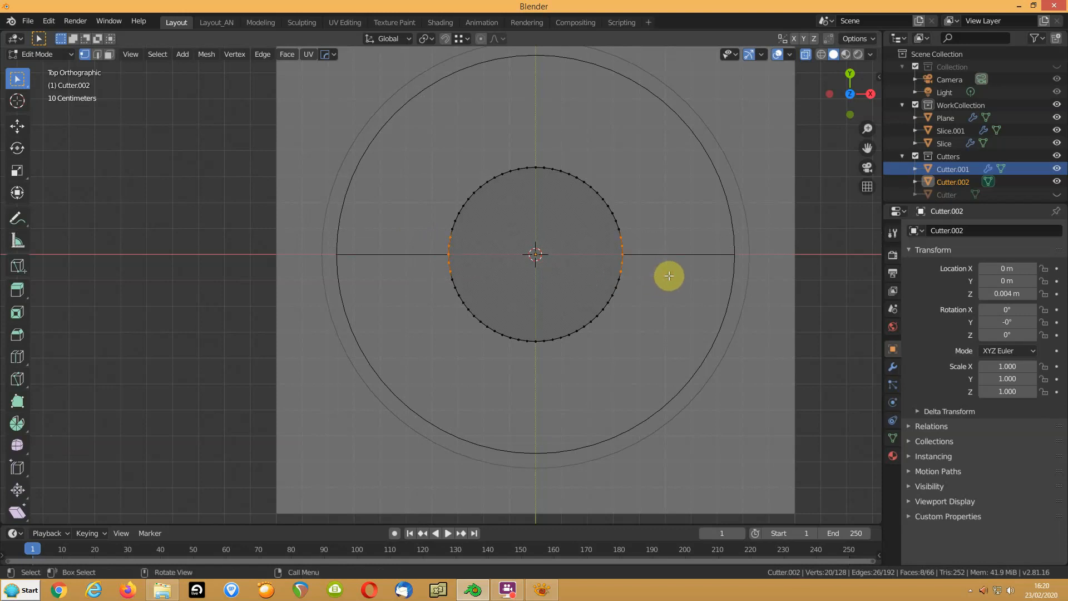
key("b")
left_click_drag(402, 227, 658, 285)
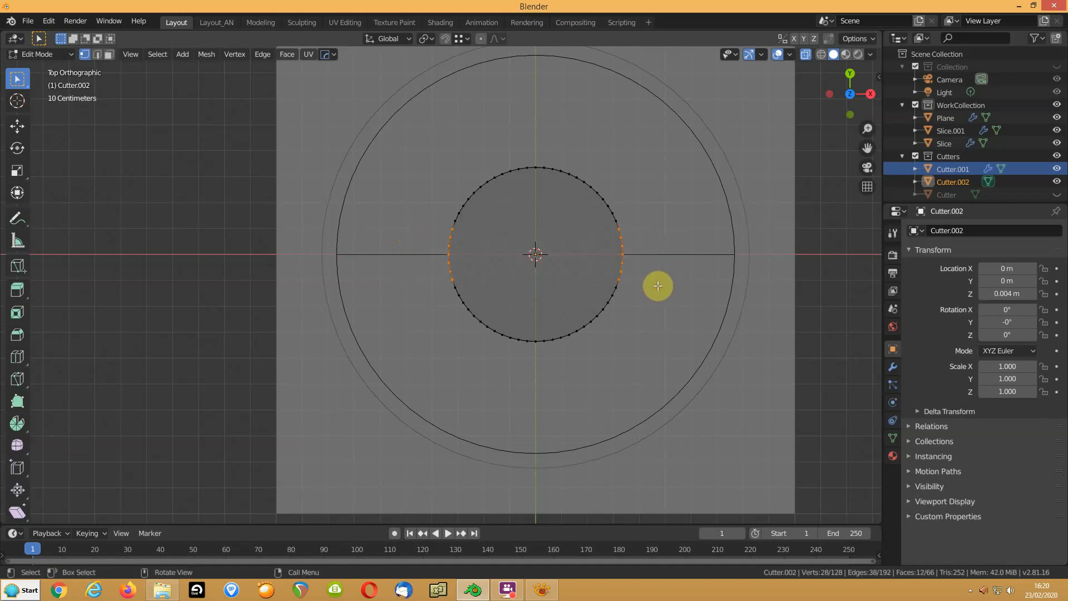
Extrude the selected side faces in place and scale them along X until both arms reach past the outer circle, then leave mesh editing
key("3")
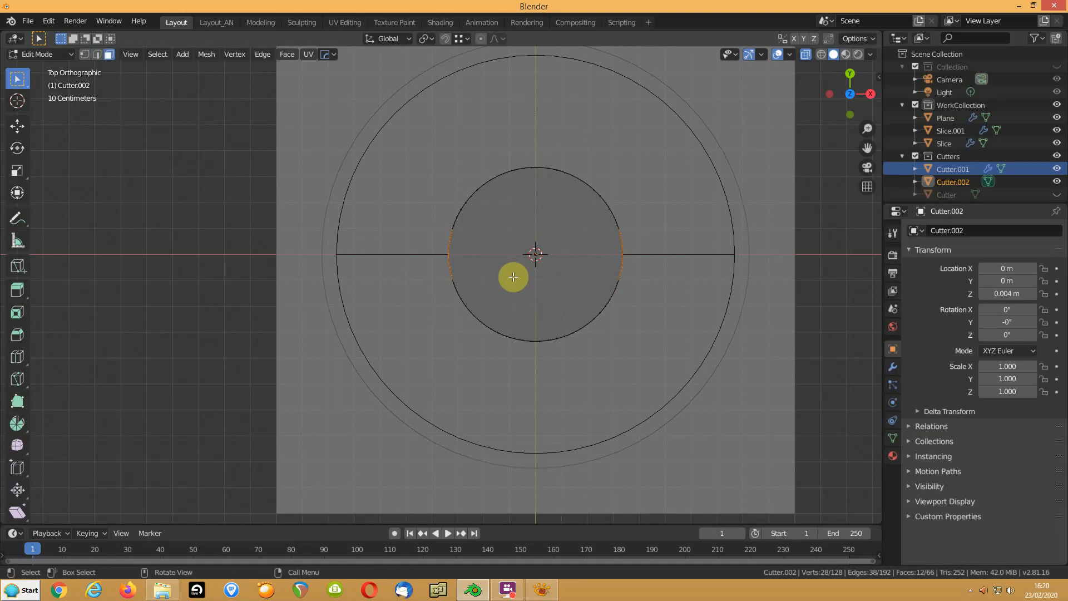
key("e")
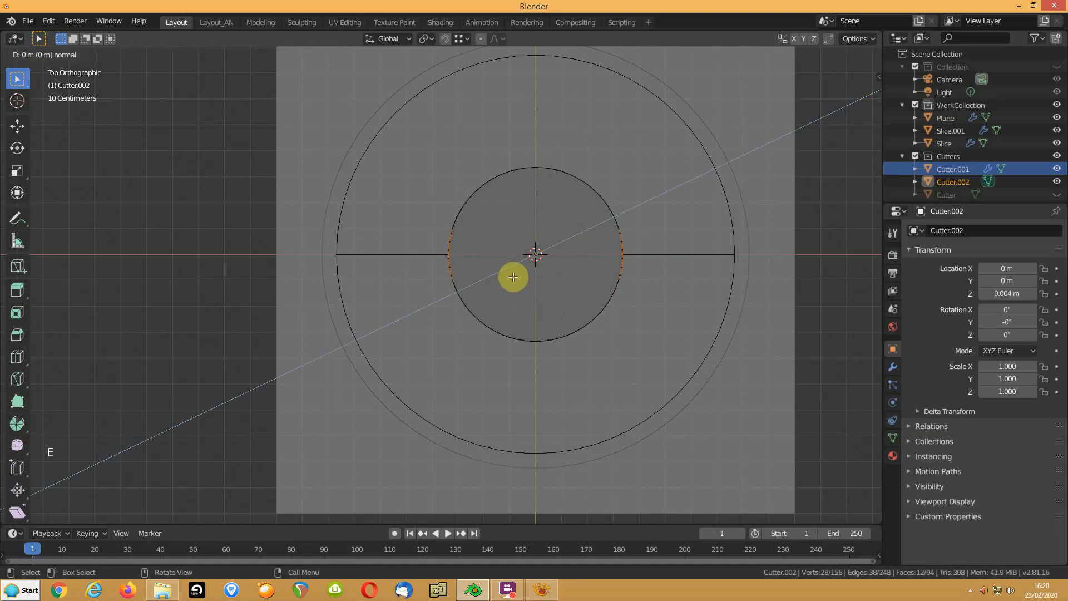
left_click(512, 277)
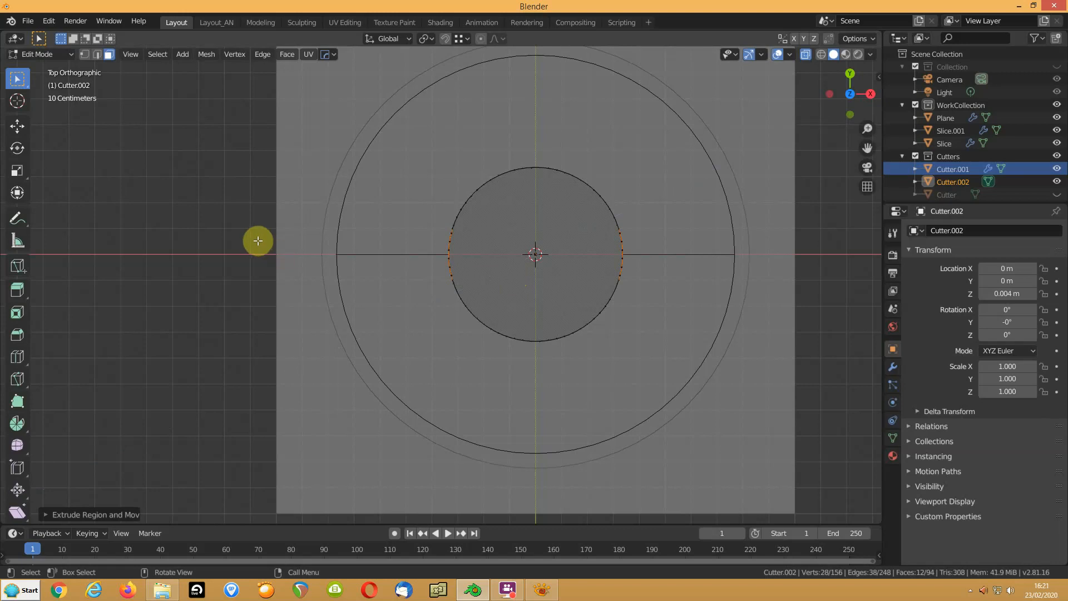
key("s")
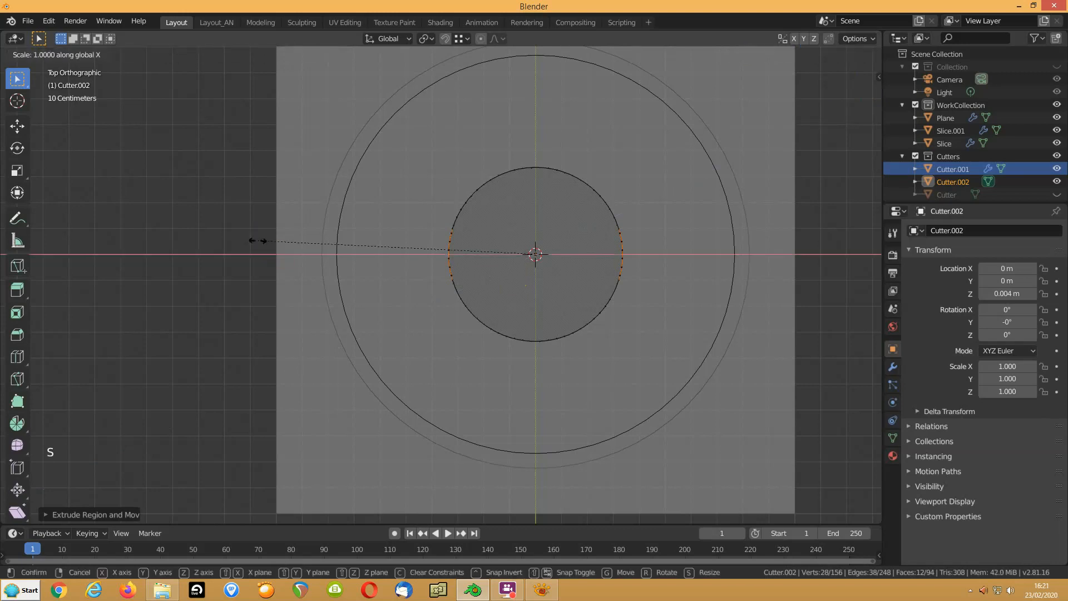
left_click(458, 259)
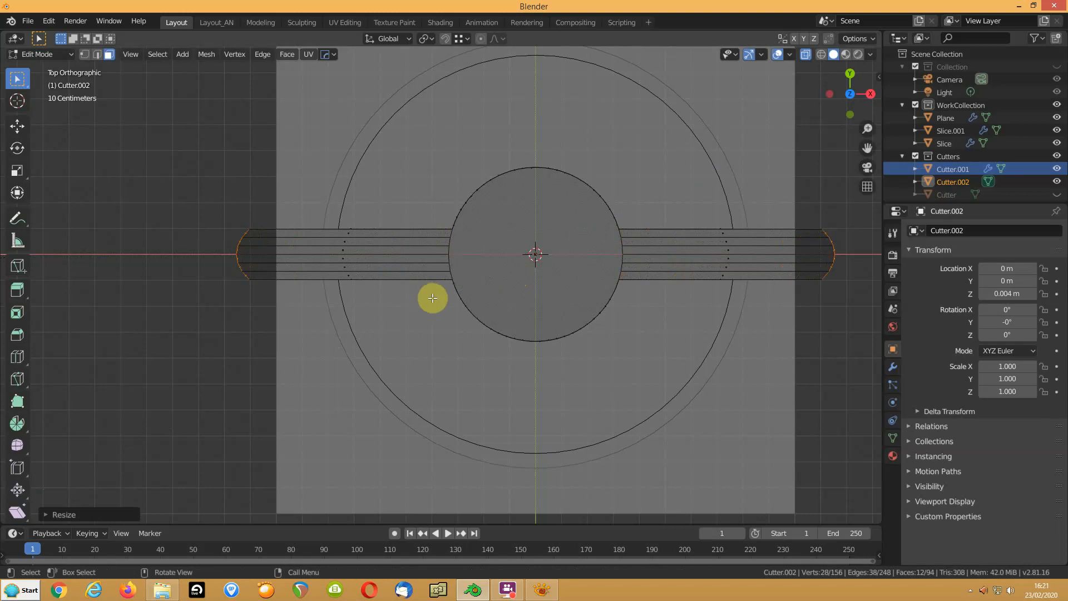
key("Tab")
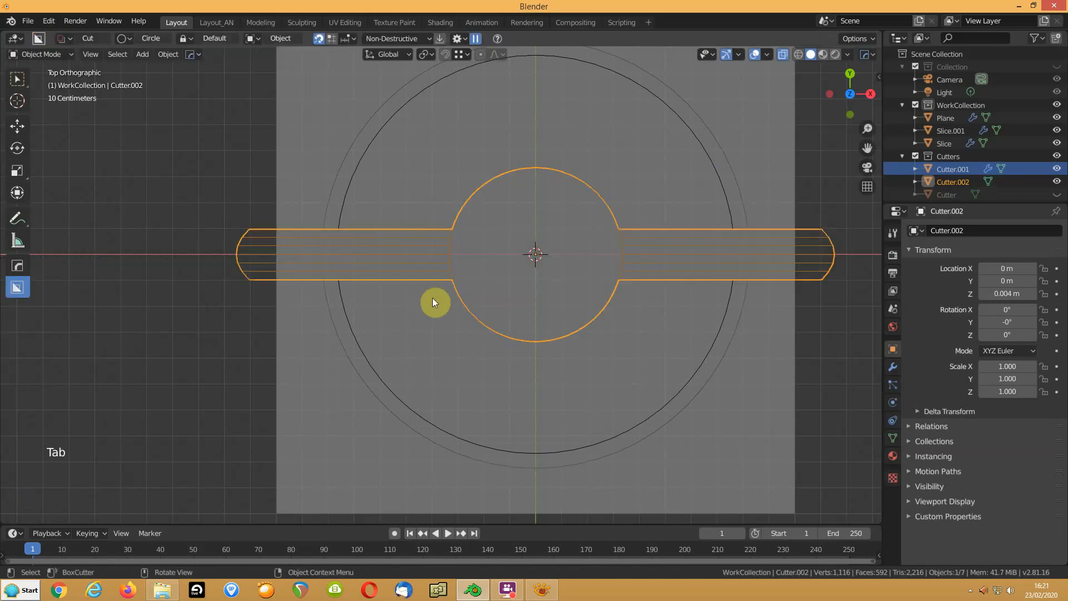
Turn off X-ray, raise the Cutter.002 object along Z to about 0.033 m, and hide it
left_click(781, 54)
middle_click_drag(535, 251, 525, 198)
key("g")
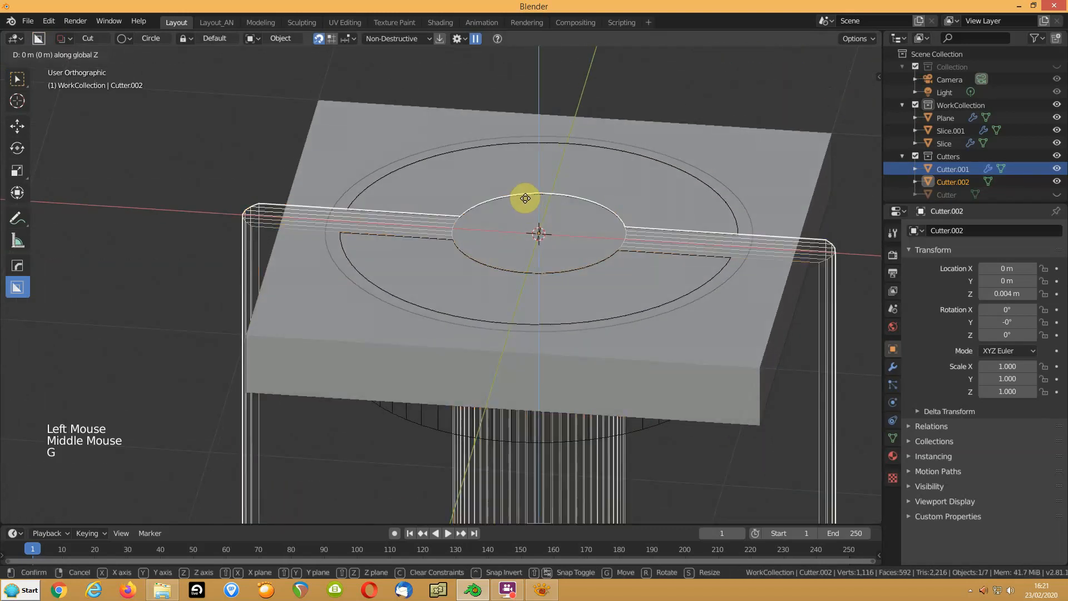
left_click(530, 191)
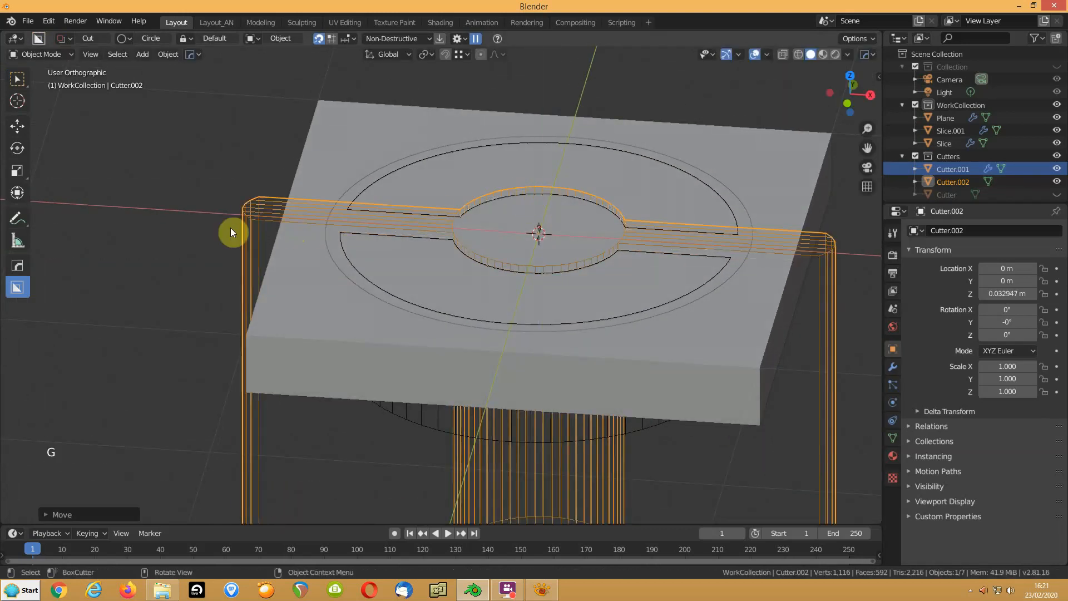
key("h")
middle_click_drag(234, 232, 387, 308)
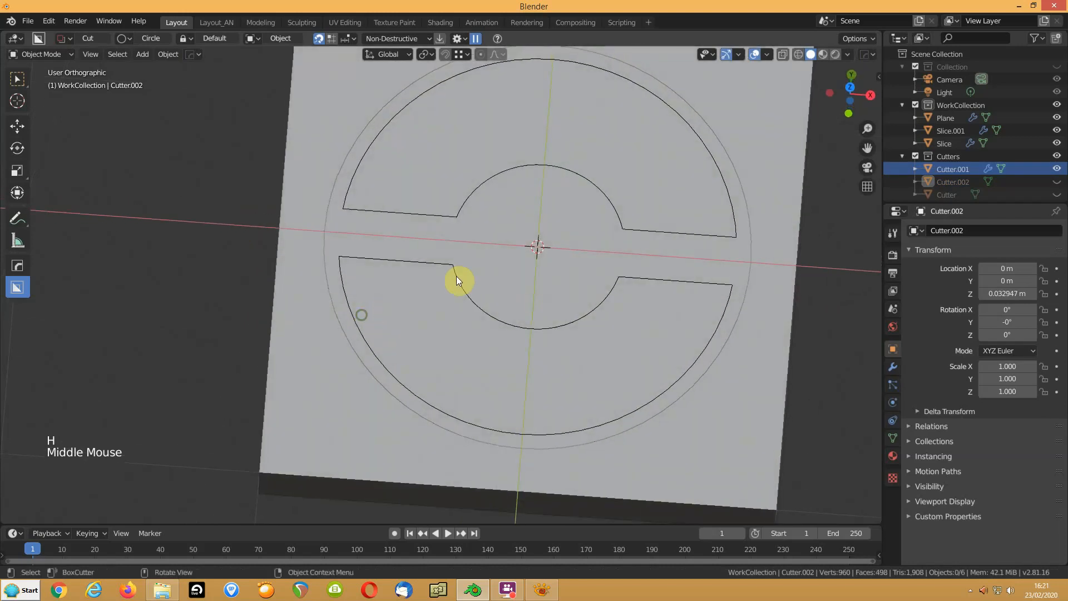
Slice a small circle centred on the origin out of Slice.001, and select the resulting central disc
left_click(296, 244)
middle_click_drag(358, 259, 446, 251, "shift")
left_click(445, 248)
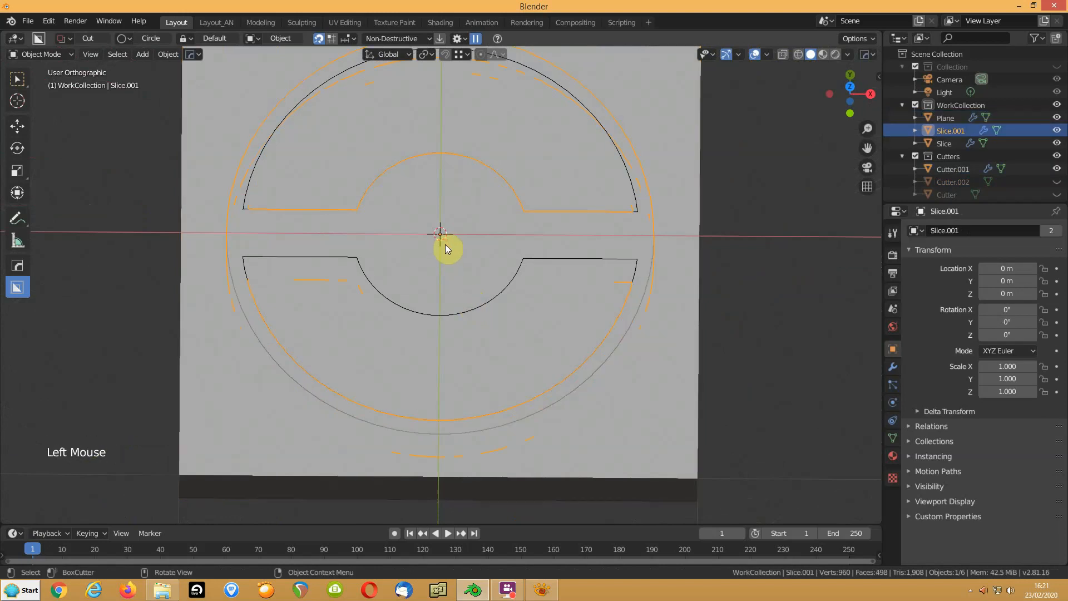
key("ctrl")
left_click_drag(440, 237, 487, 286, "ctrl")
middle_click_drag(480, 295, 466, 276)
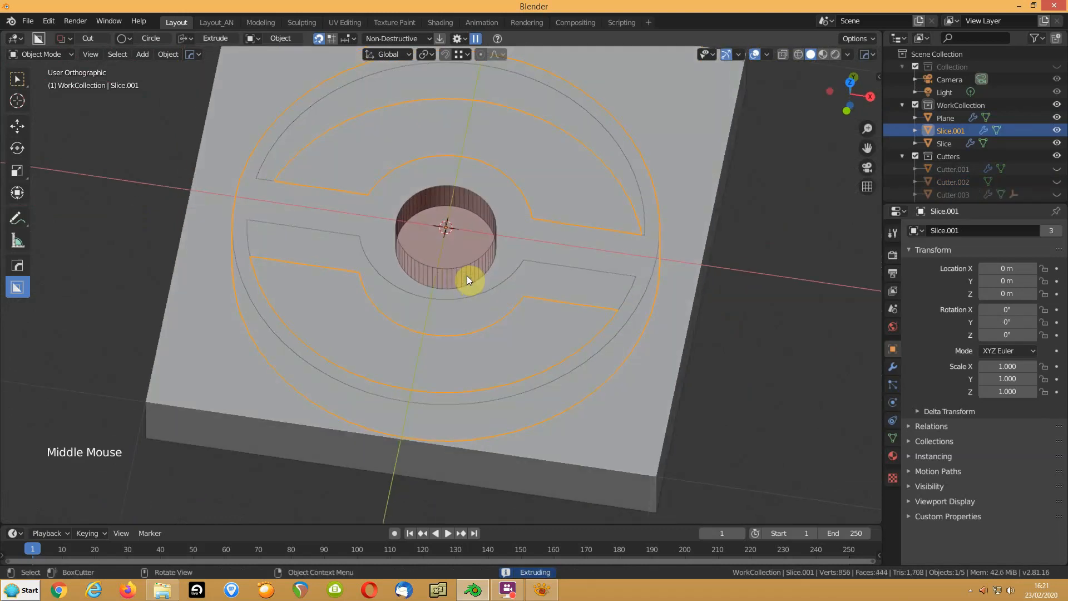
key("x")
left_click(466, 275)
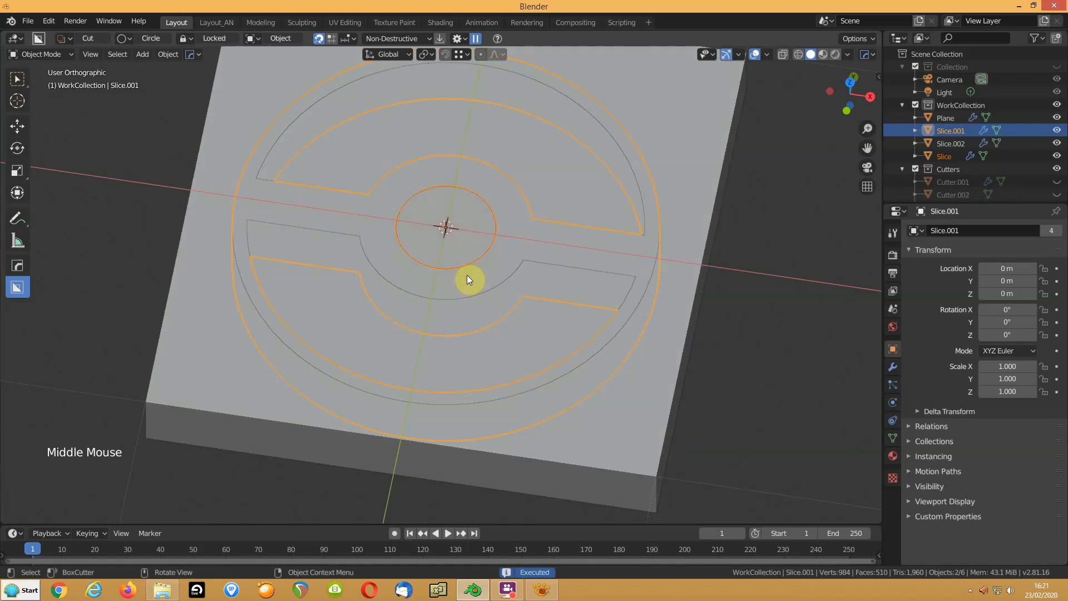
left_click(436, 229)
key("q")
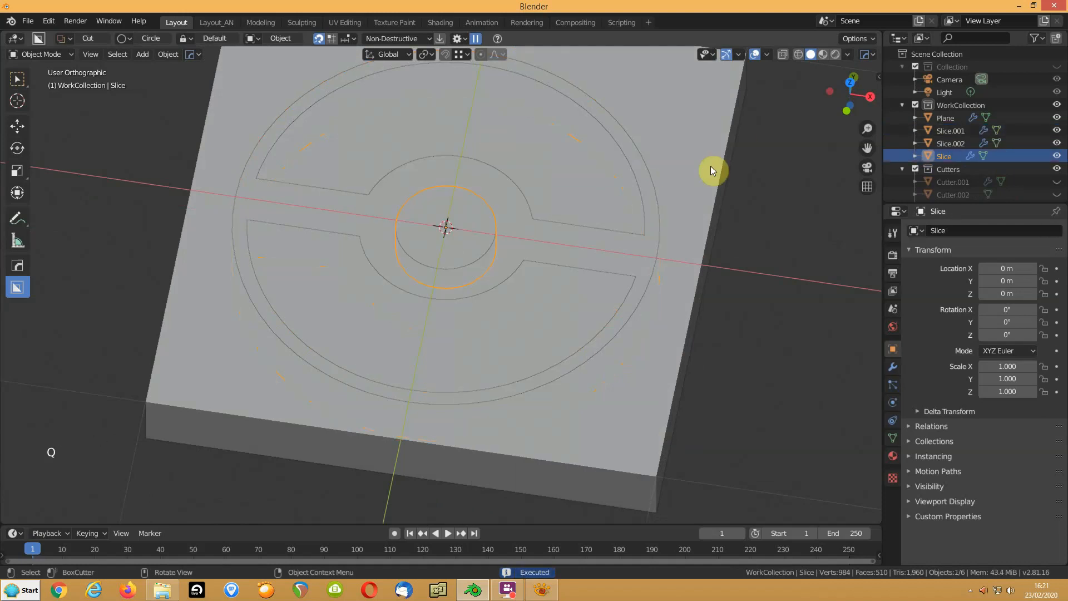
scroll(472, 255, "up", 2)
scroll(472, 256, "down", 3)
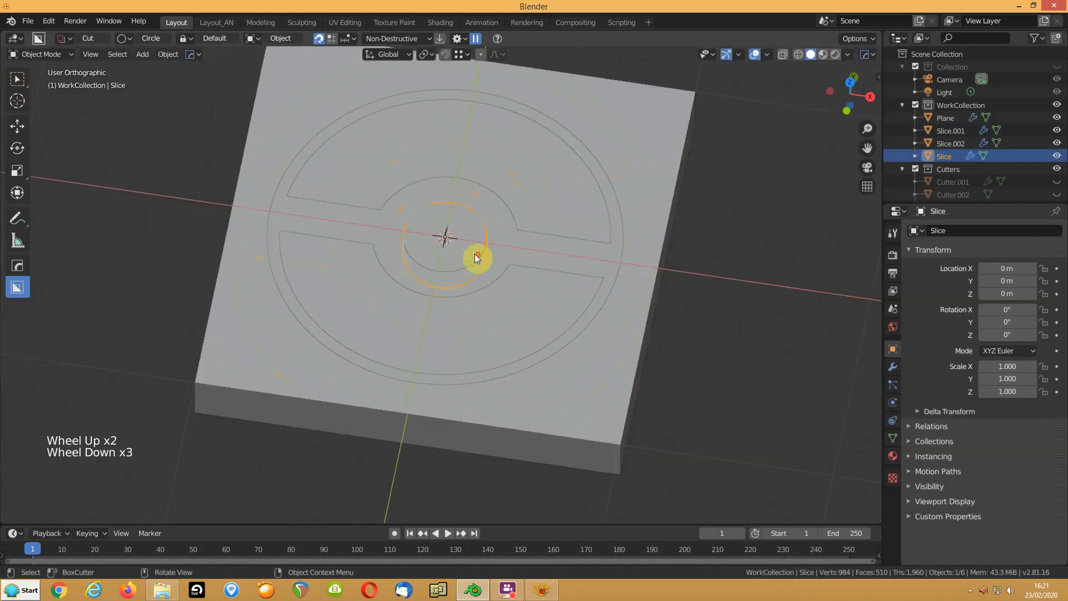
middle_click_drag(463, 266, 494, 310, "shift")
middle_click_drag(525, 262, 523, 300)
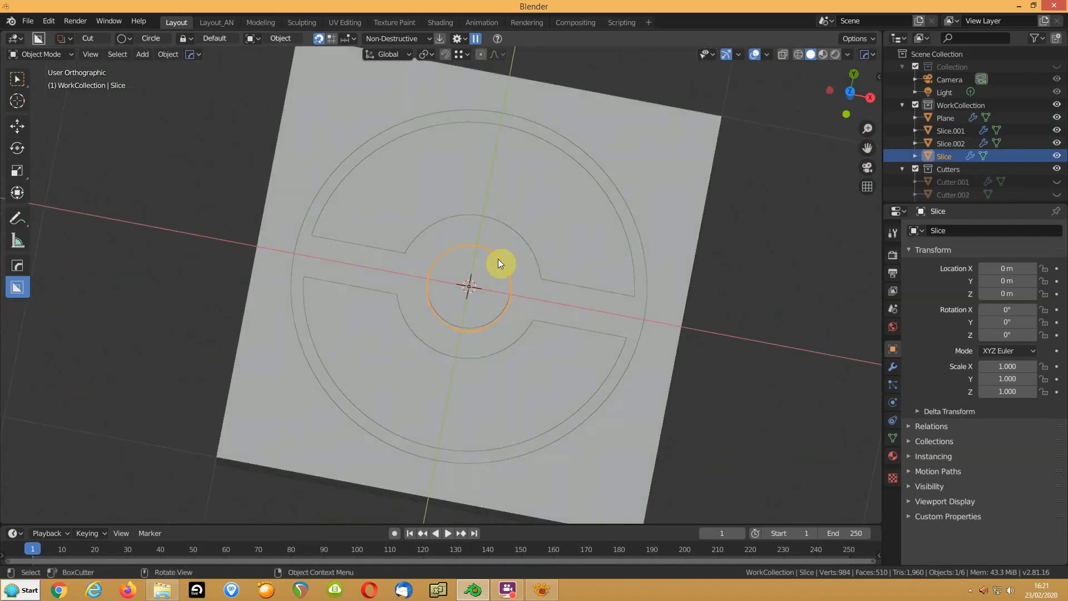
middle_click_drag(405, 195, 393, 352)
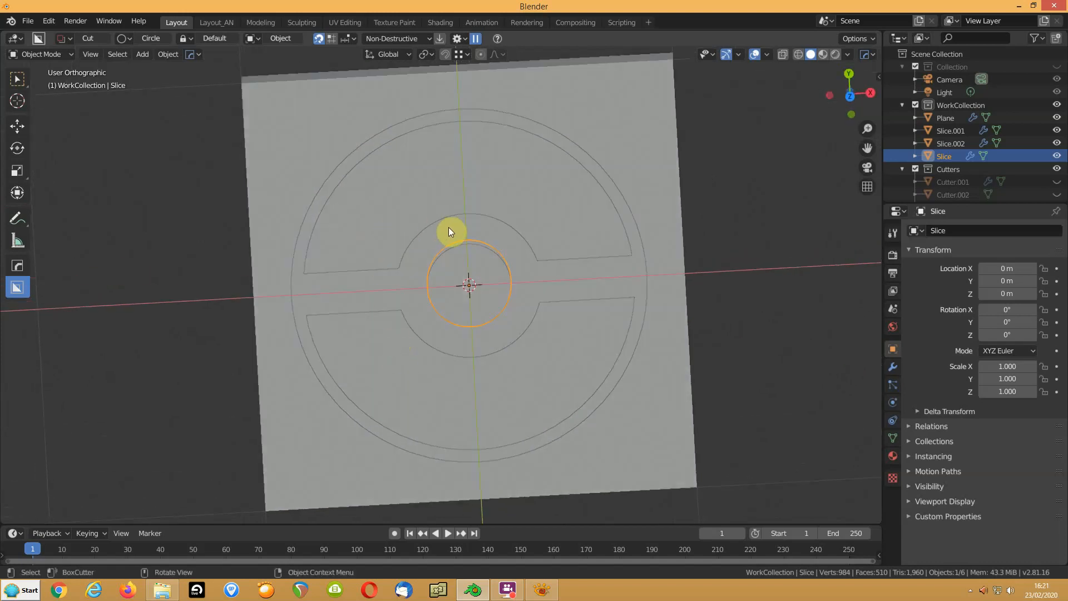
Align the view to top orthographic and select Slice.002, the two half-ring pieces
key("KP_4")
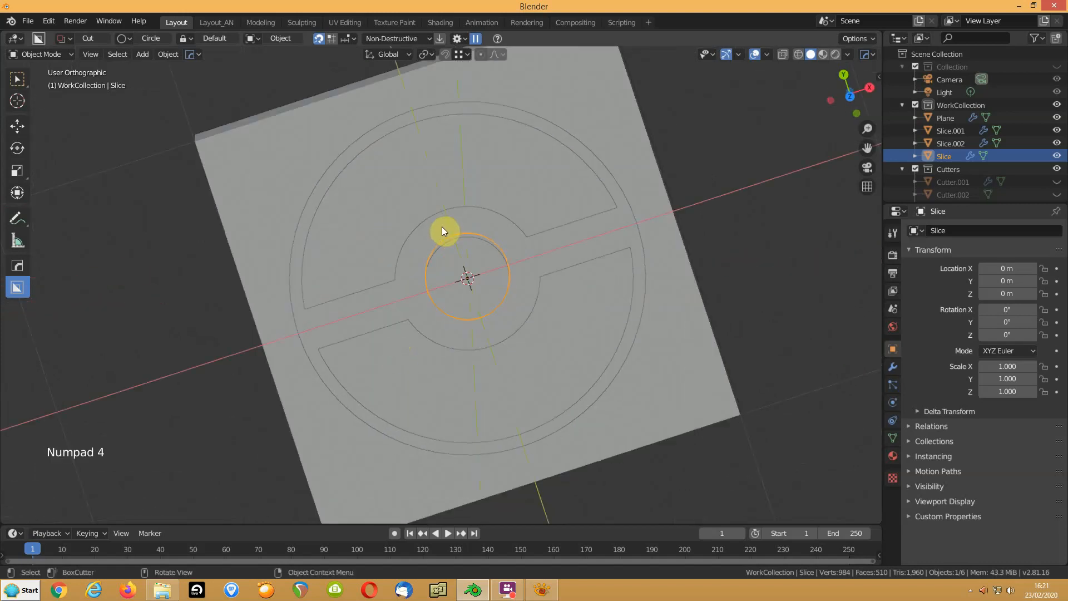
key("KP_5")
key("KP_7")
key("KP_5")
key("KP_5")
key("KP_5")
scroll(410, 286, "up", 3)
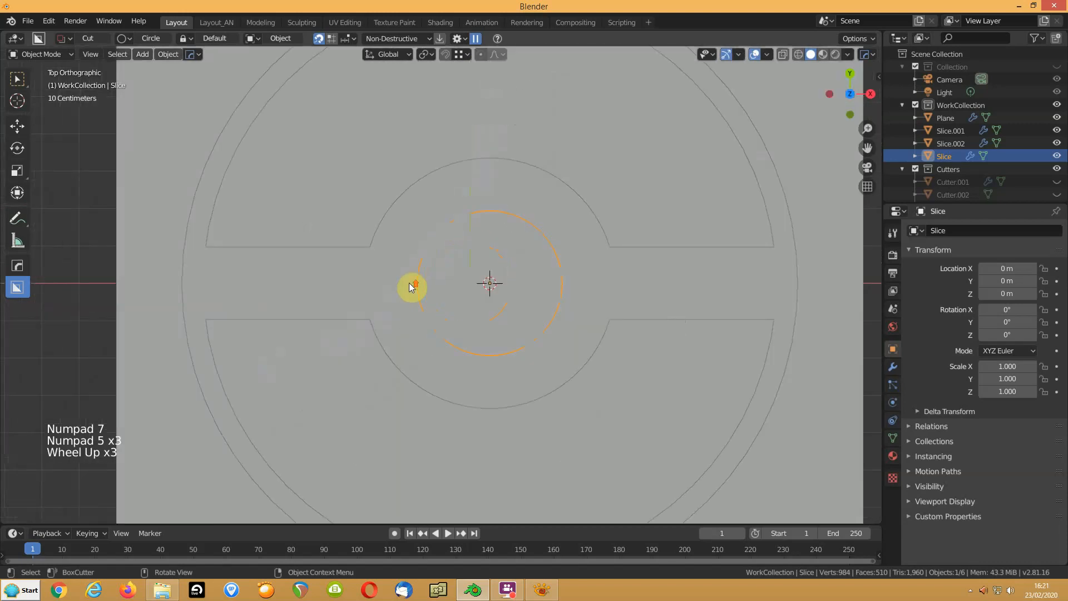
scroll(405, 249, "down", 2)
left_click(413, 161)
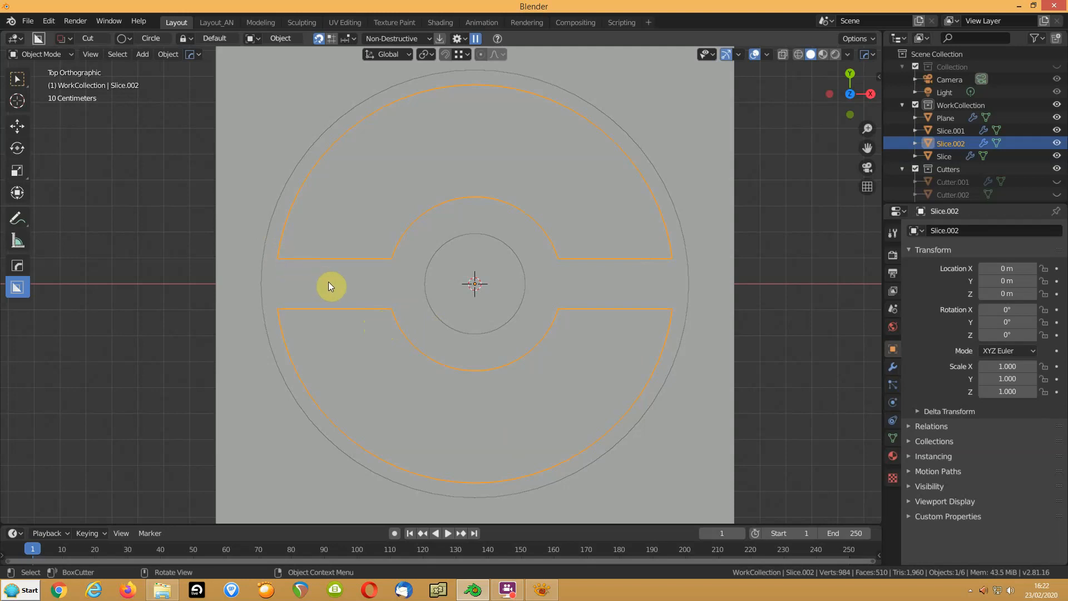
Cut a small circular hole through Slice.002 near the lower half's inner corner, at about X -0.373 m, Y -0.141 m, keeping its cutter
left_click(128, 39)
left_click(167, 100)
key("ctrl")
key("ctrl")
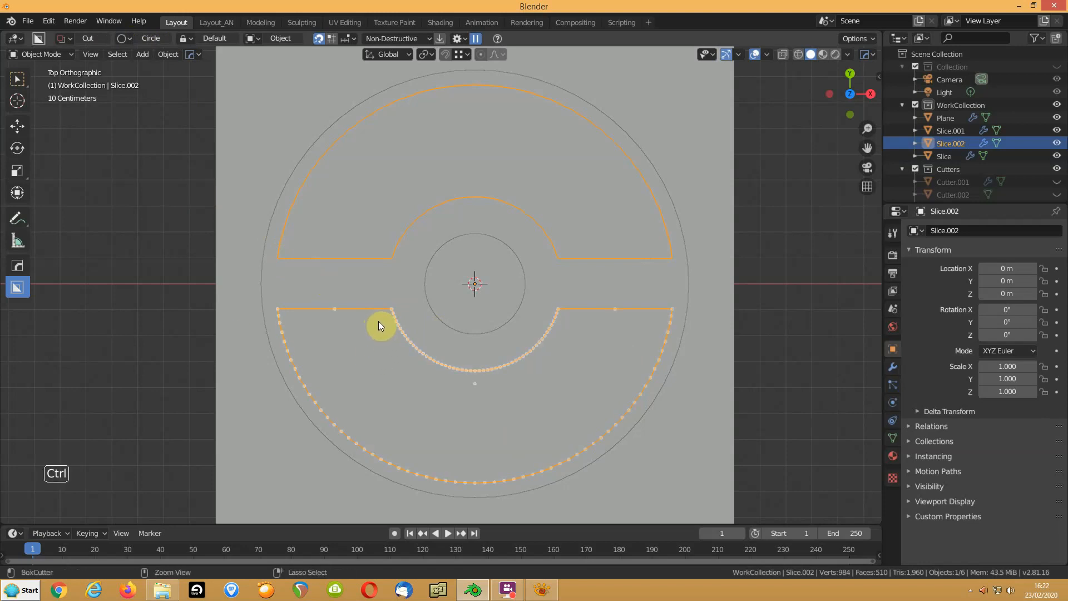
left_click(379, 321)
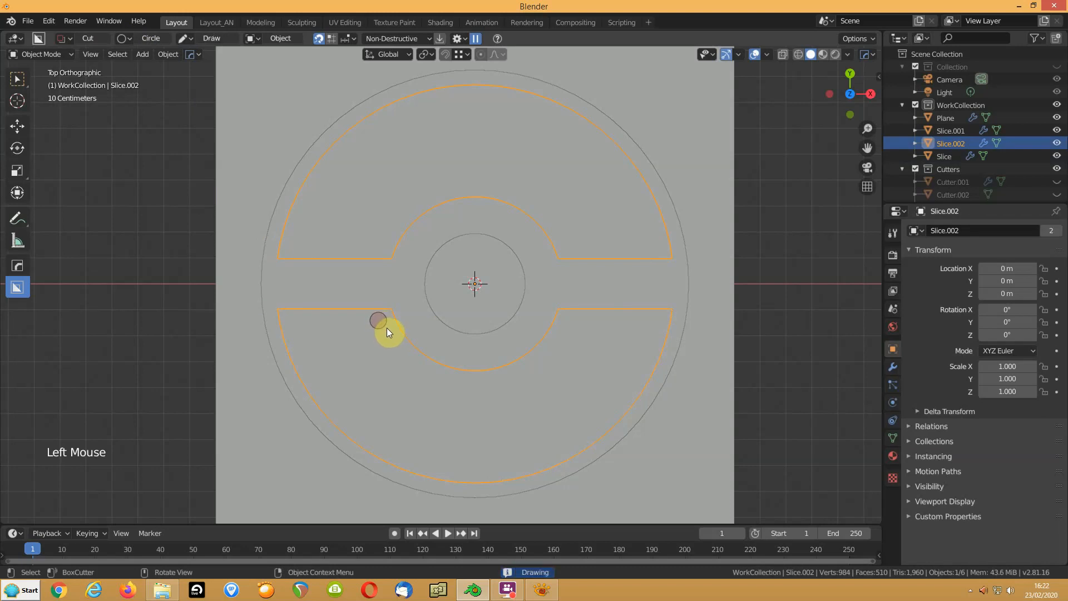
mouse_move(388, 332)
middle_mouse_down()
mouse_move(376, 286)
mouse_move(385, 439)
middle_mouse_up()
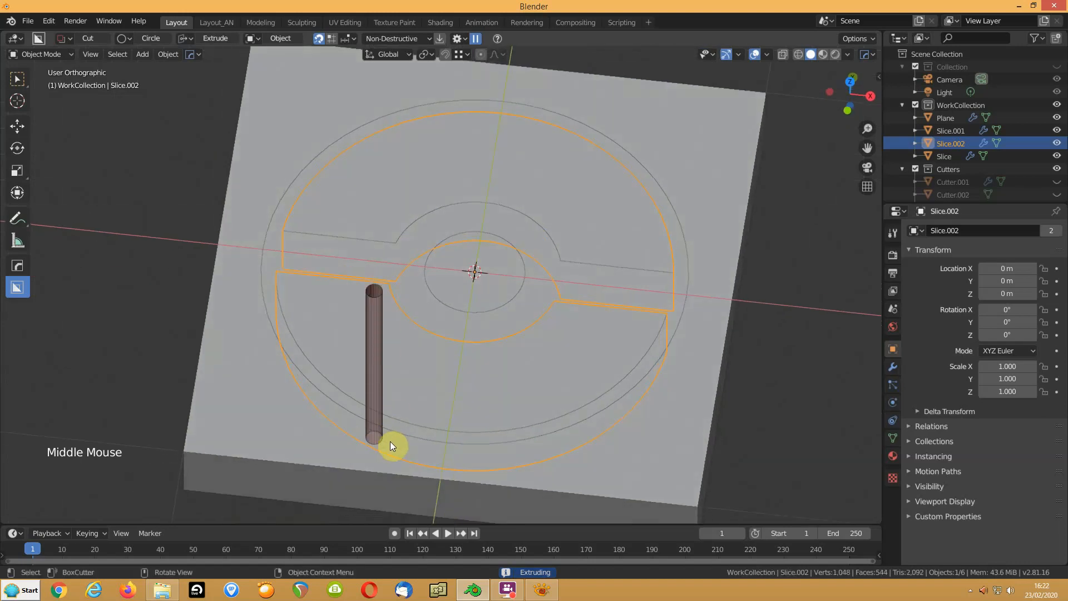
left_click(388, 452)
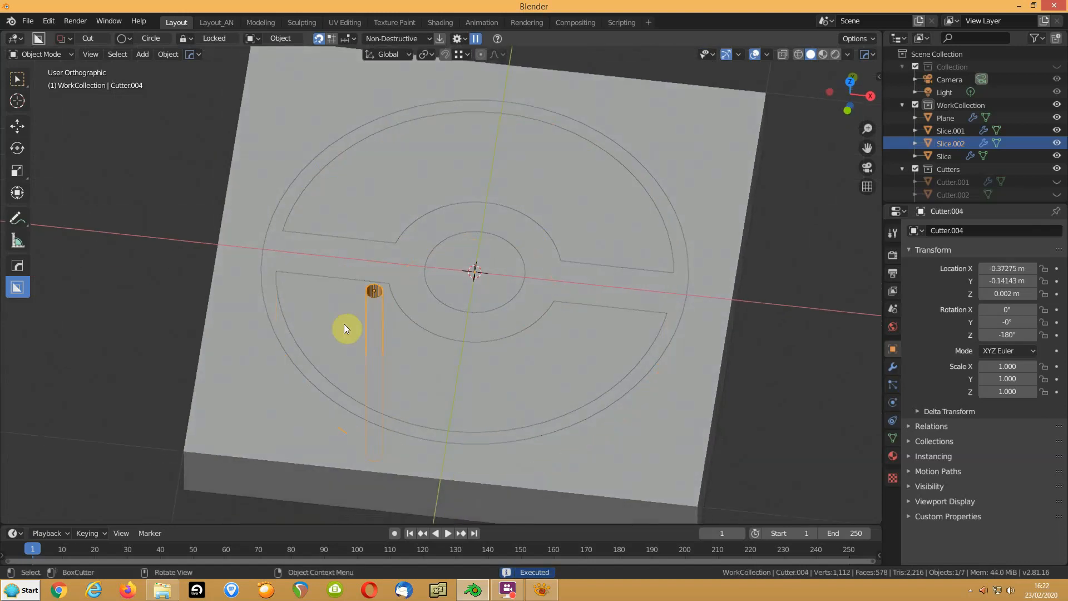
Move the small hole's cutter to about X -0.366 m, Y -0.154 m, and set its origin to the 3D cursor at the centre
key("KP_7")
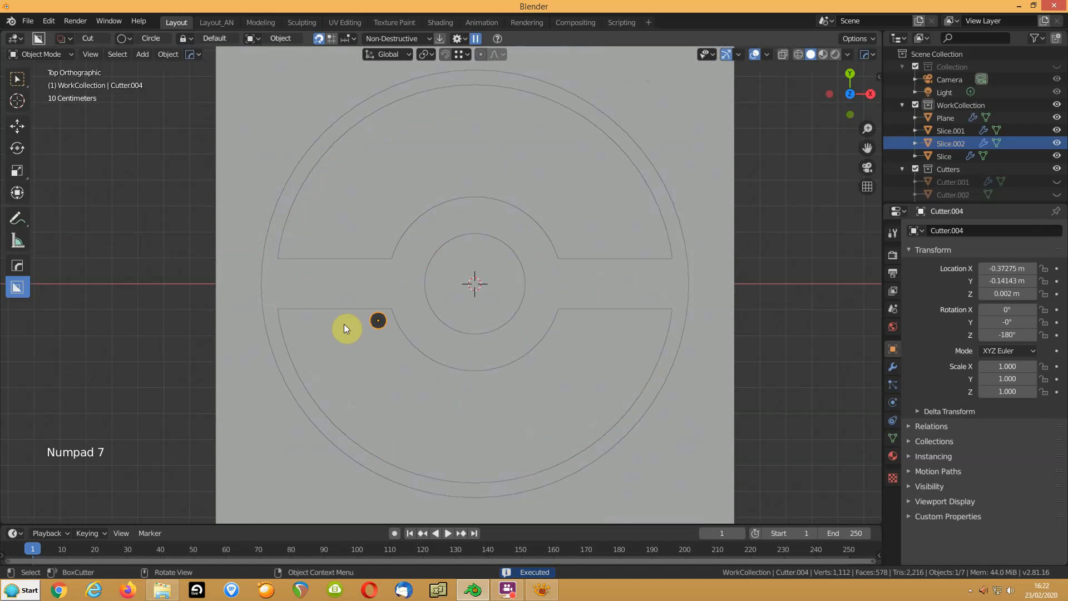
key("g")
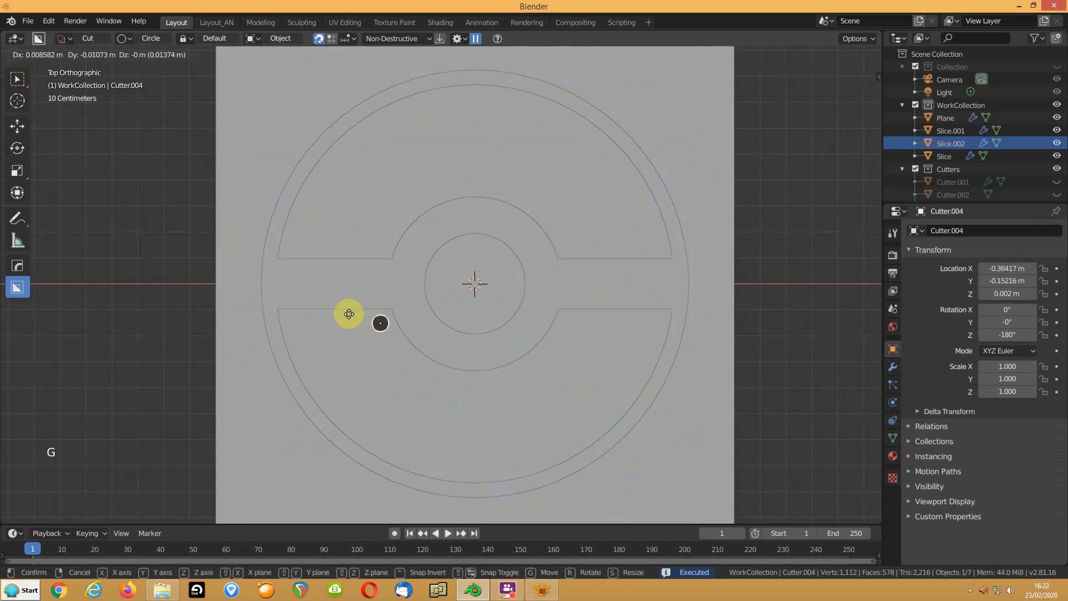
left_click(348, 317)
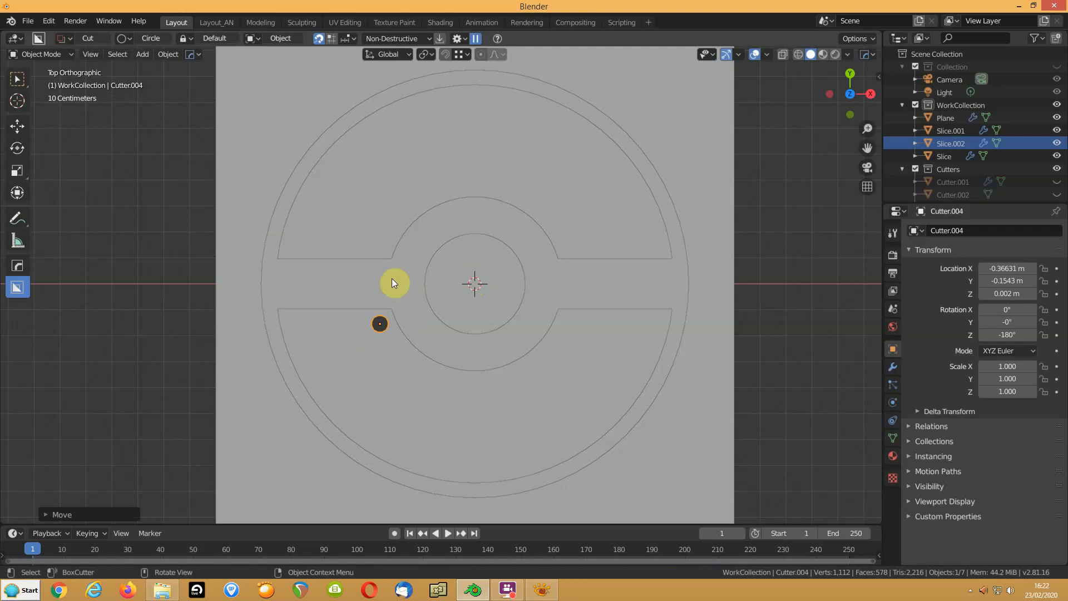
key("shift+s")
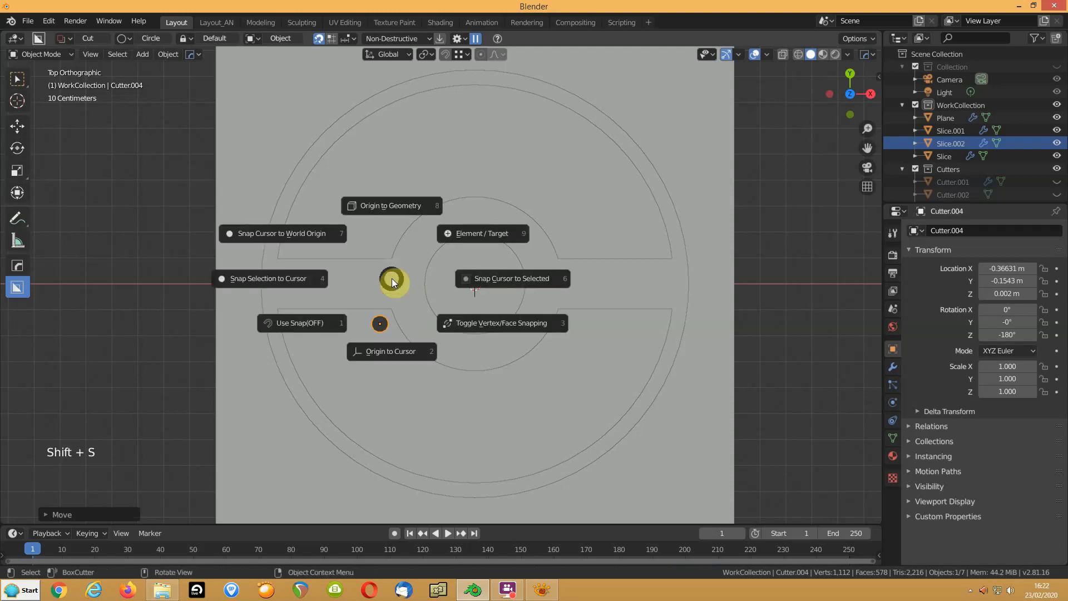
left_click(386, 356)
key("r")
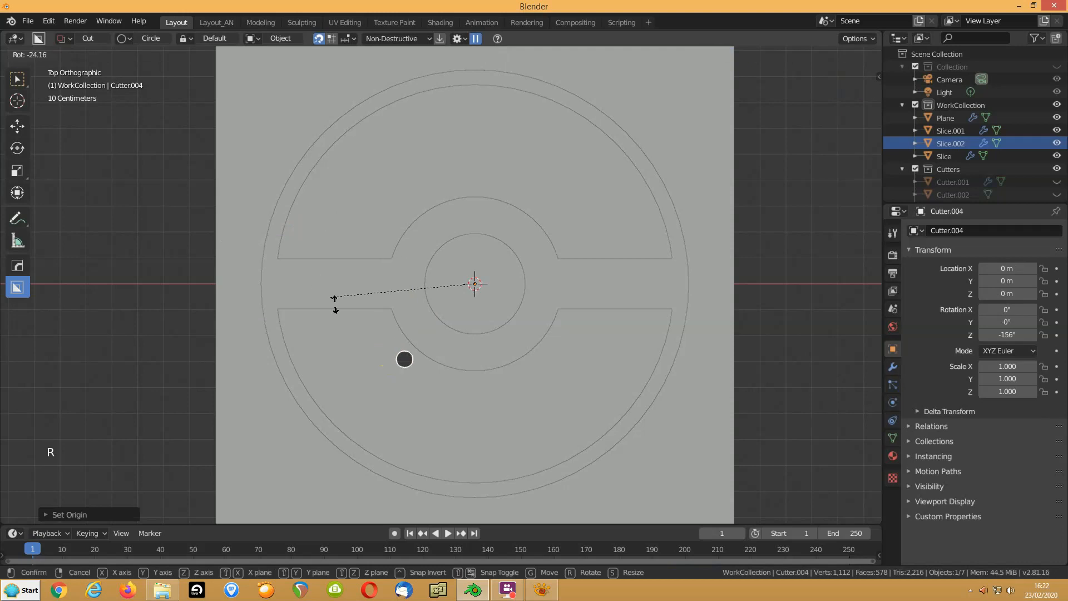
left_click(354, 365)
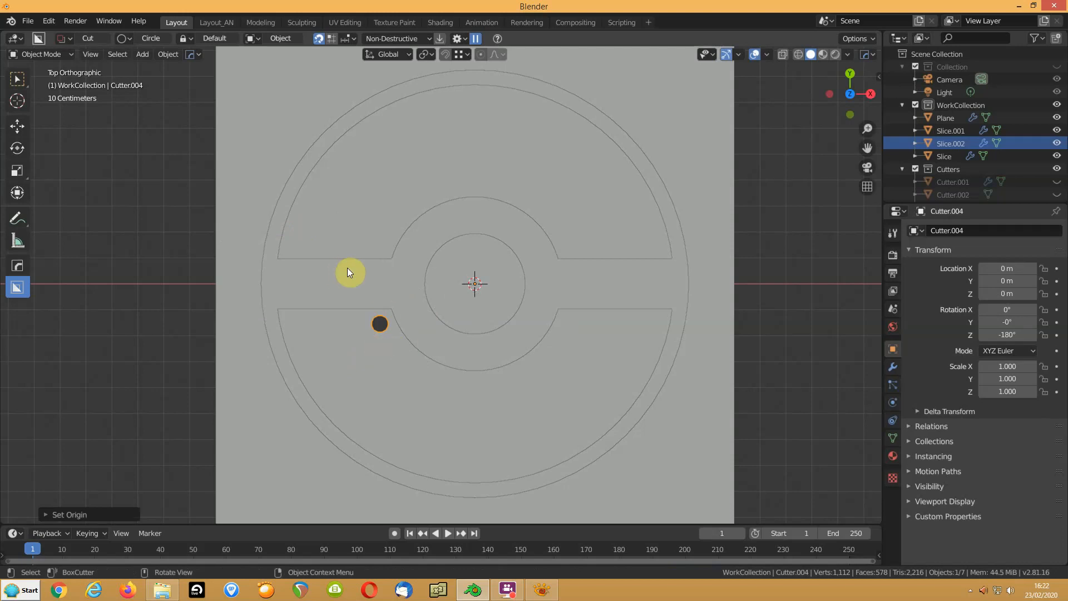
Duplicate the hole cutter in place and shift the copy's mesh about 0.1 m outward along negative X in Edit Mode
key("shift+d")
key("Tab")
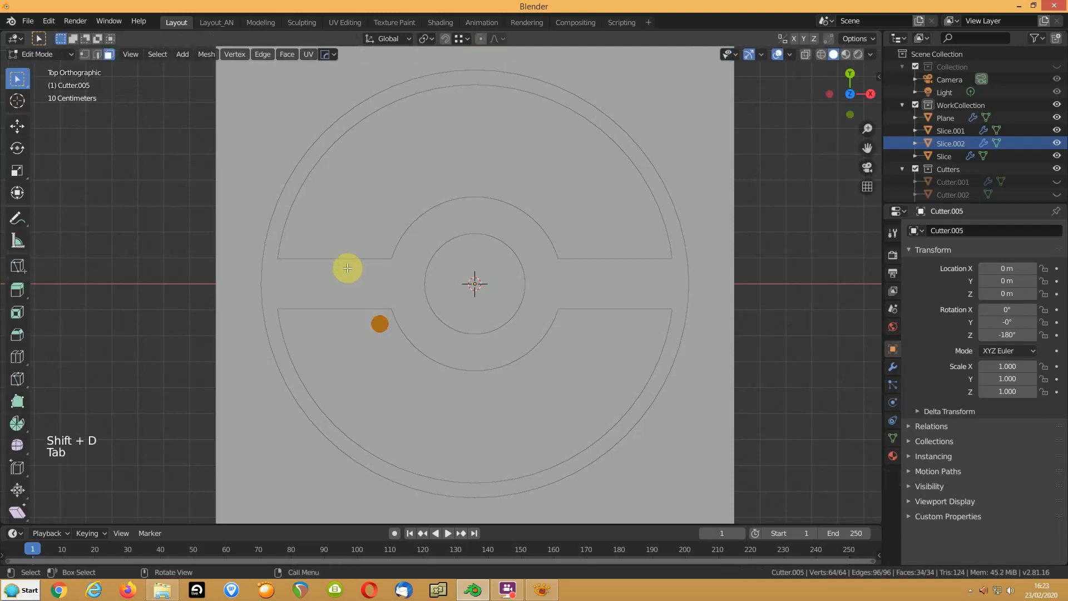
key("g")
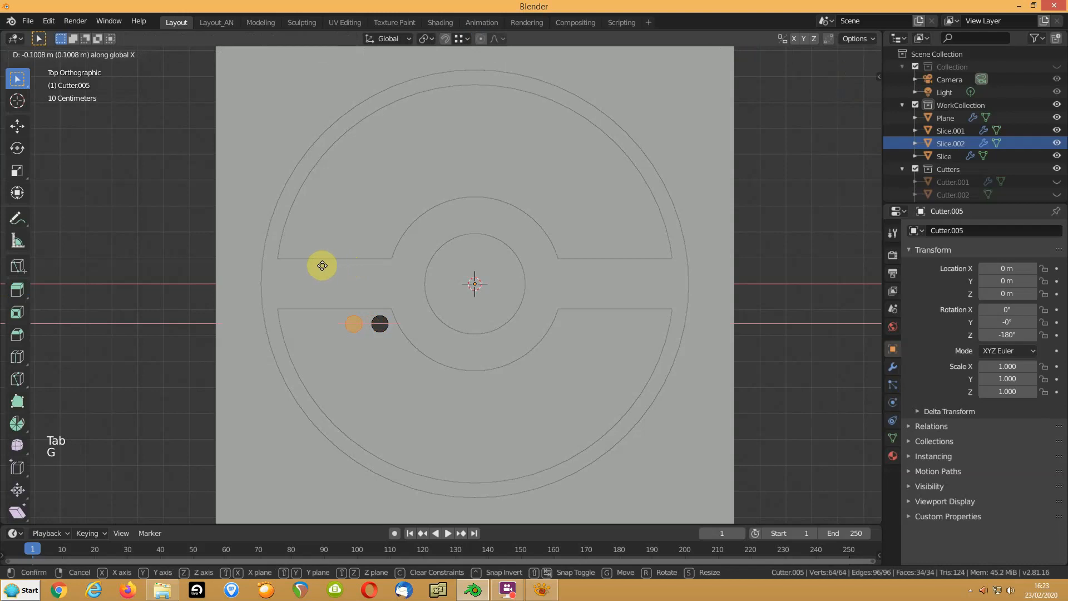
left_click(320, 267)
key("Tab")
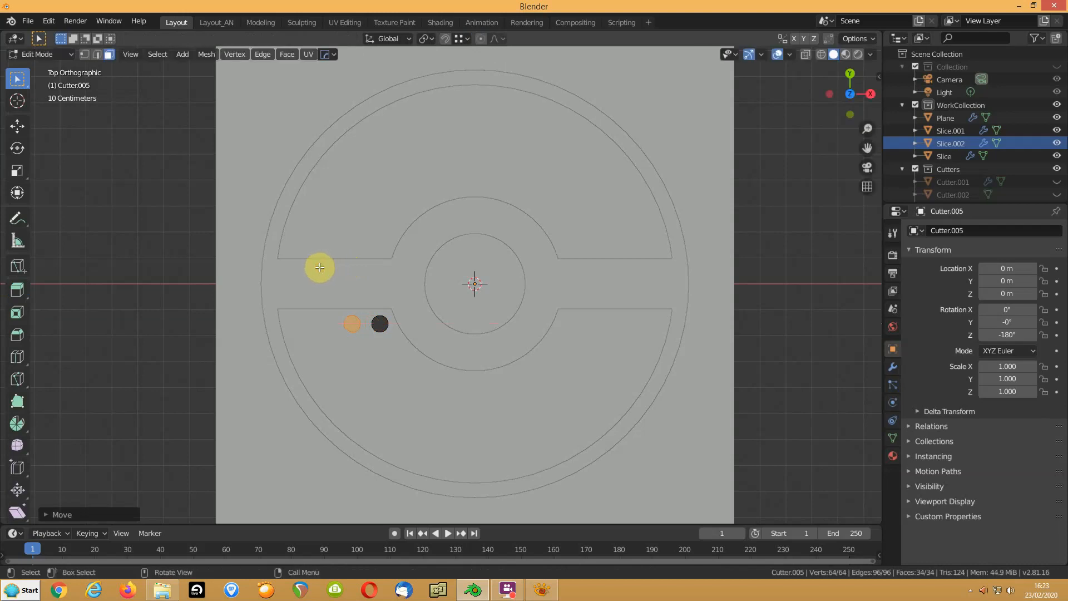
Duplicate the second hole cutter and shift the new copy's mesh about 0.11 m along negative X, keeping its origin at the centre
key("shift+d")
left_click(319, 269)
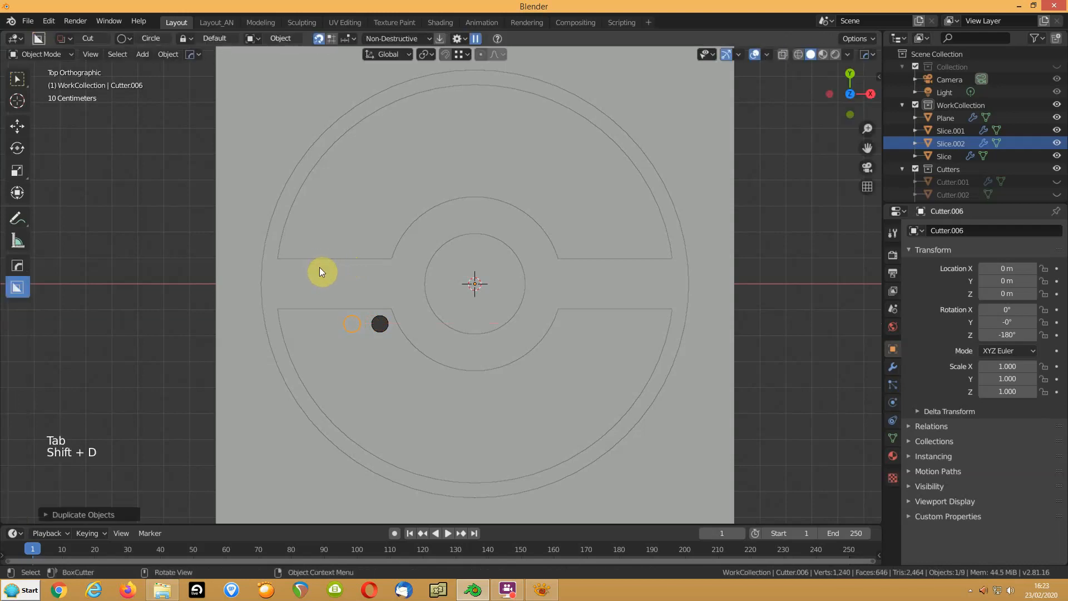
key("Tab")
key("g")
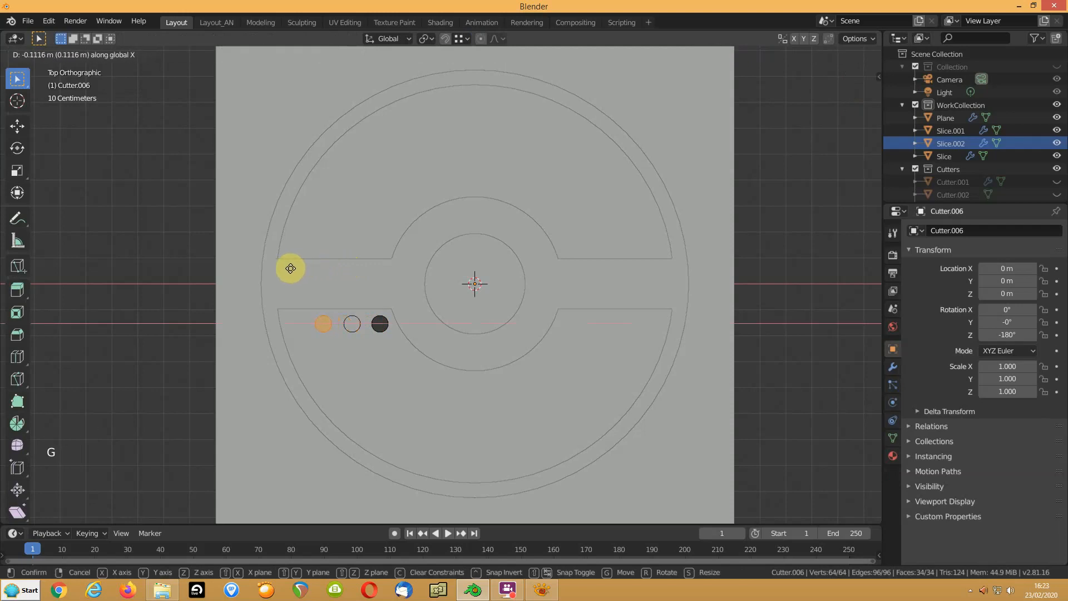
left_click(292, 268)
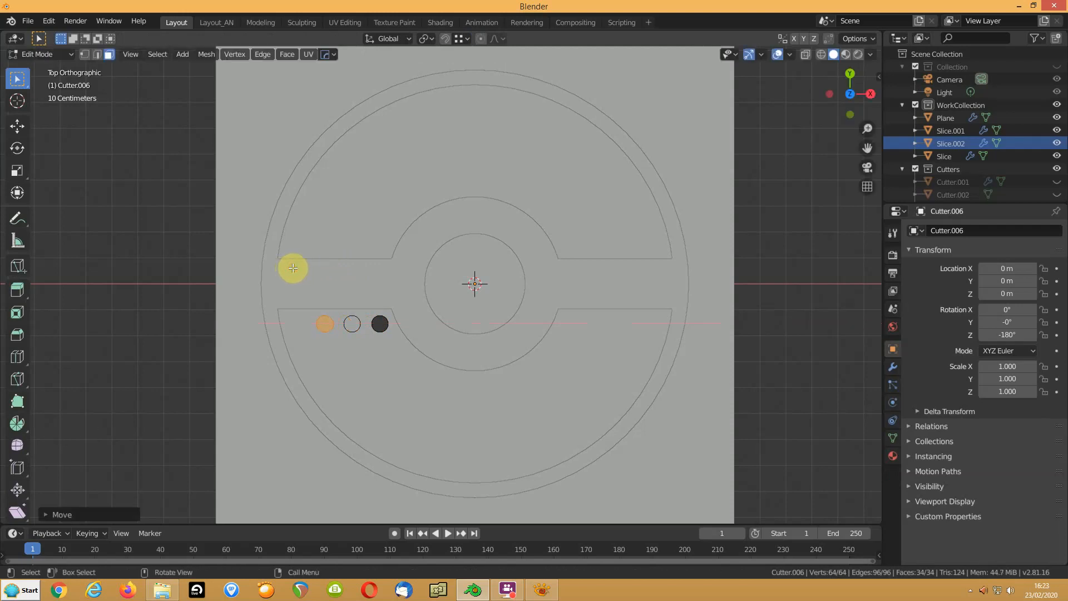
key("Tab")
Duplicate the third hole cutter and shift the copy's mesh about 0.107 m along negative X to complete the row of four
key("shift+d")
left_click(292, 268)
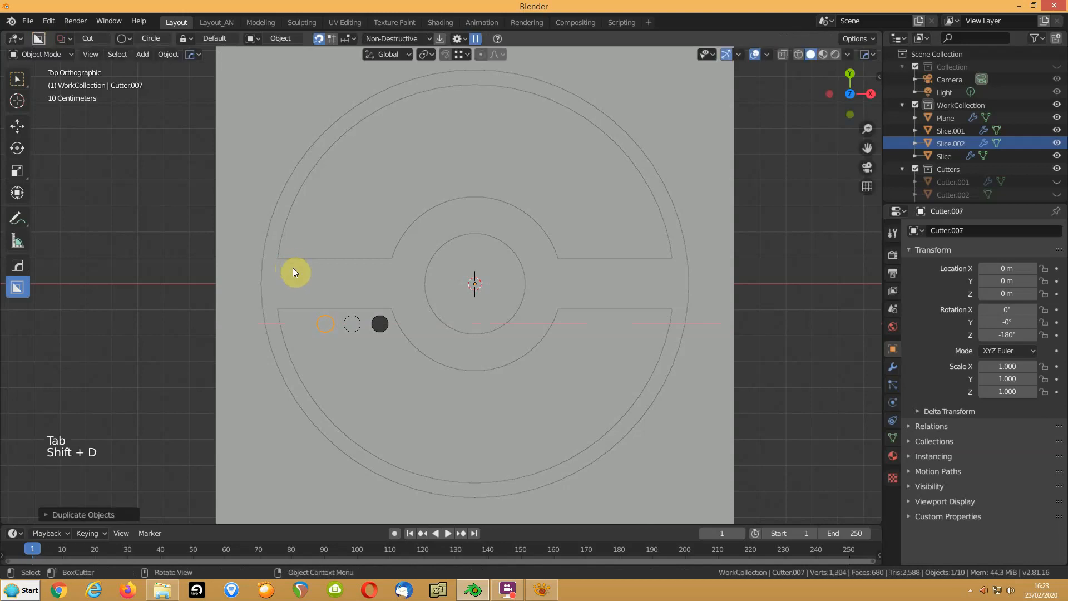
key("Tab")
key("g")
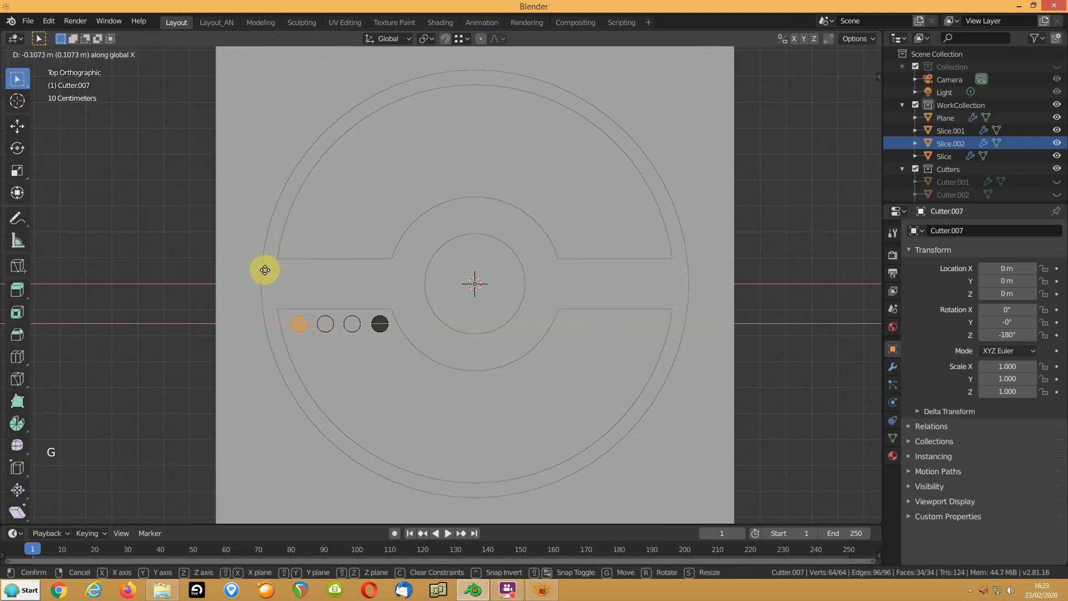
left_click(265, 270)
key("Tab")
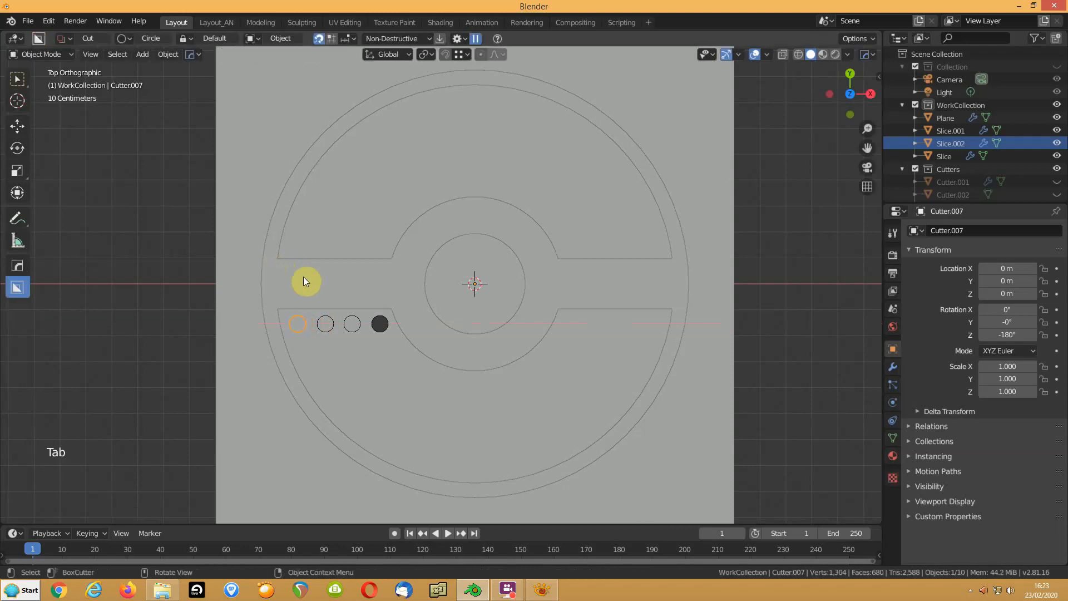
Subtract Cutter.005, next to the innermost hole, from Slice.002 with a difference Boolean
middle_click_drag(356, 350, 356, 296)
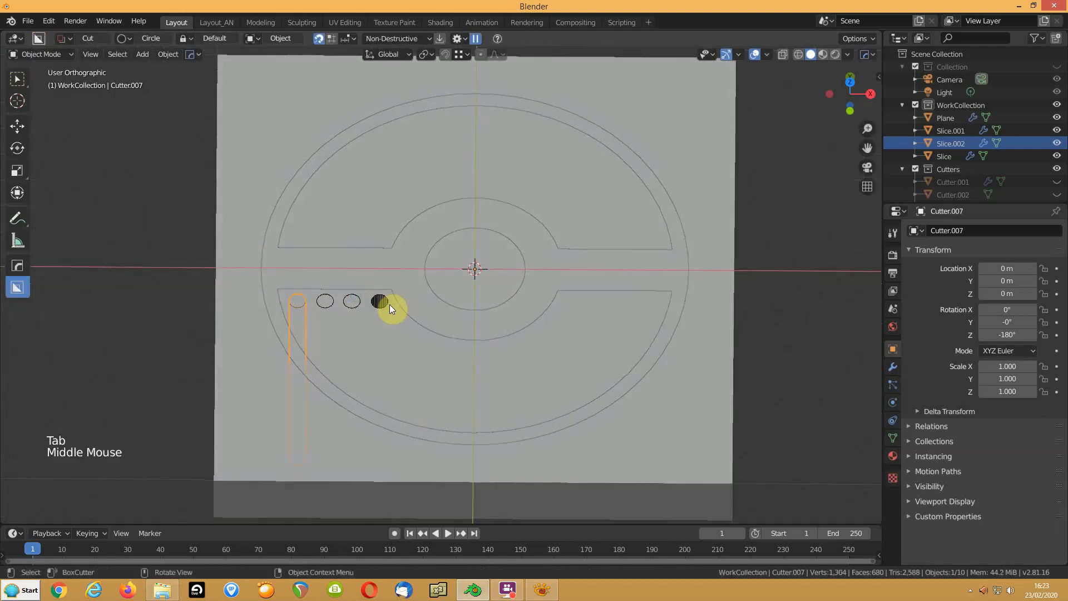
left_click(351, 309)
left_click(351, 309)
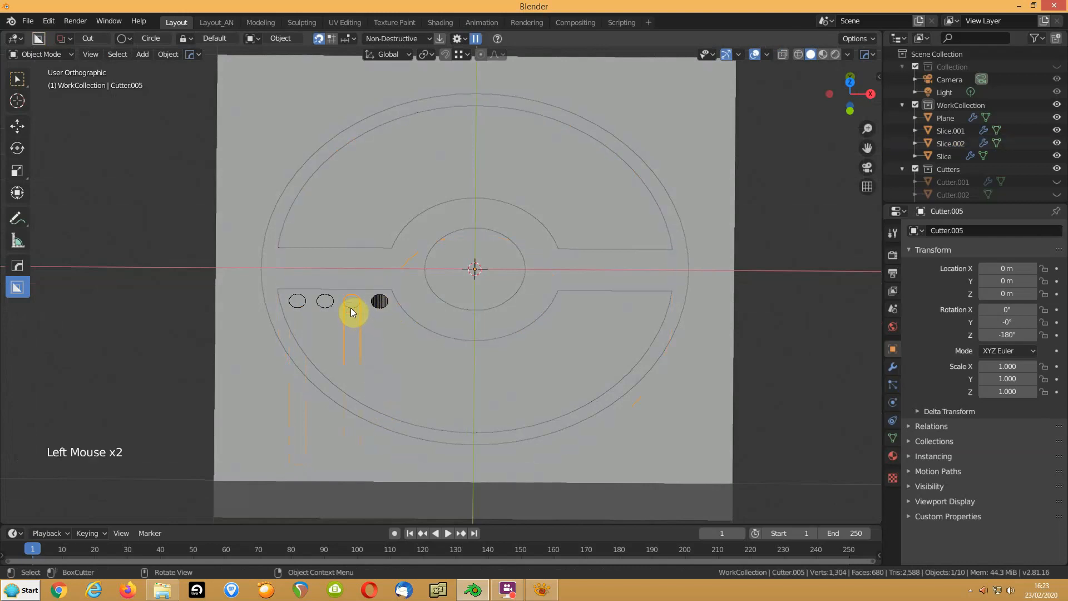
left_click(433, 368, "shift")
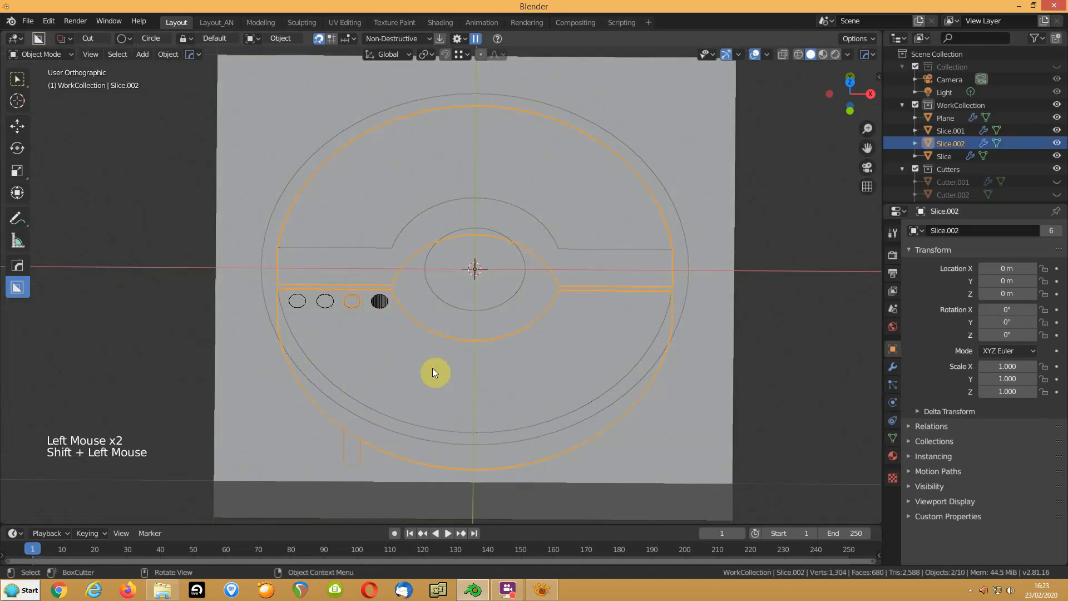
key("ctrl+KP_Subtract")
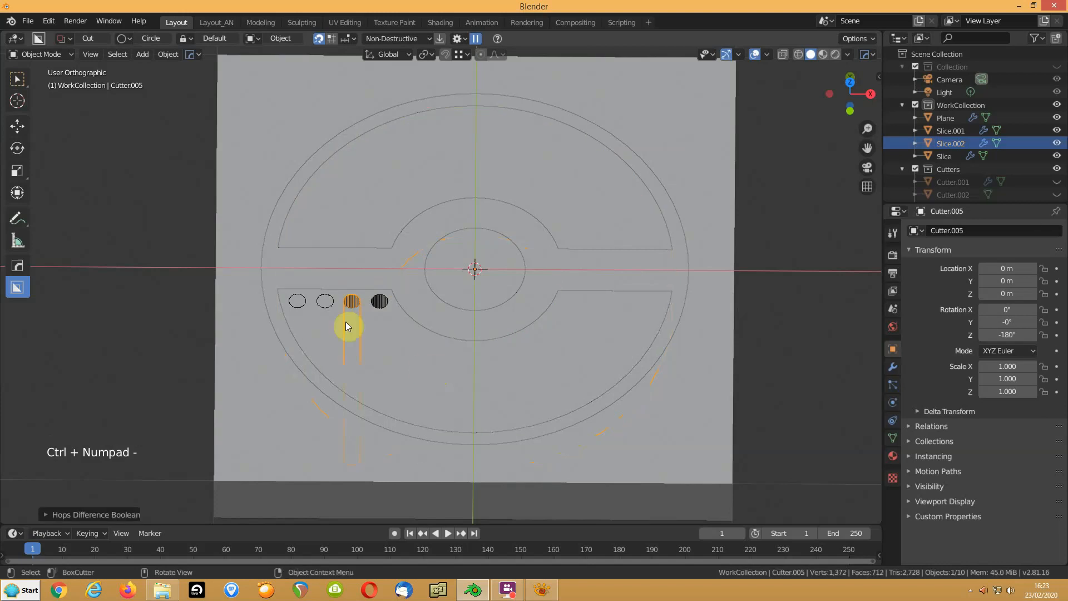
Subtract Cutter.006, the third cylinder from the centre, from Slice.002 with a difference Boolean
left_click(322, 300)
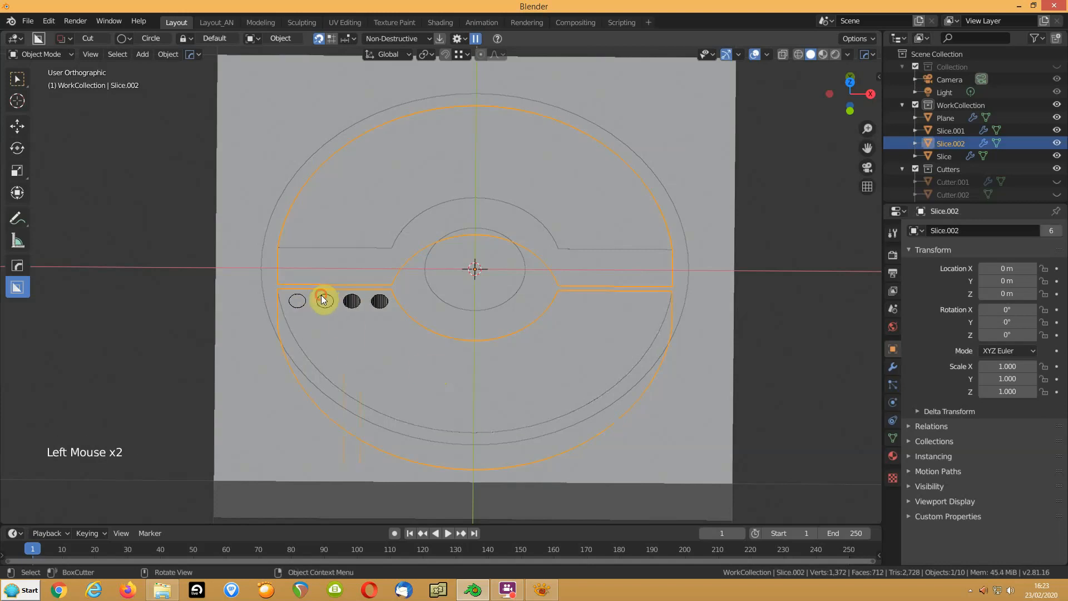
left_click(323, 300)
left_click(321, 38)
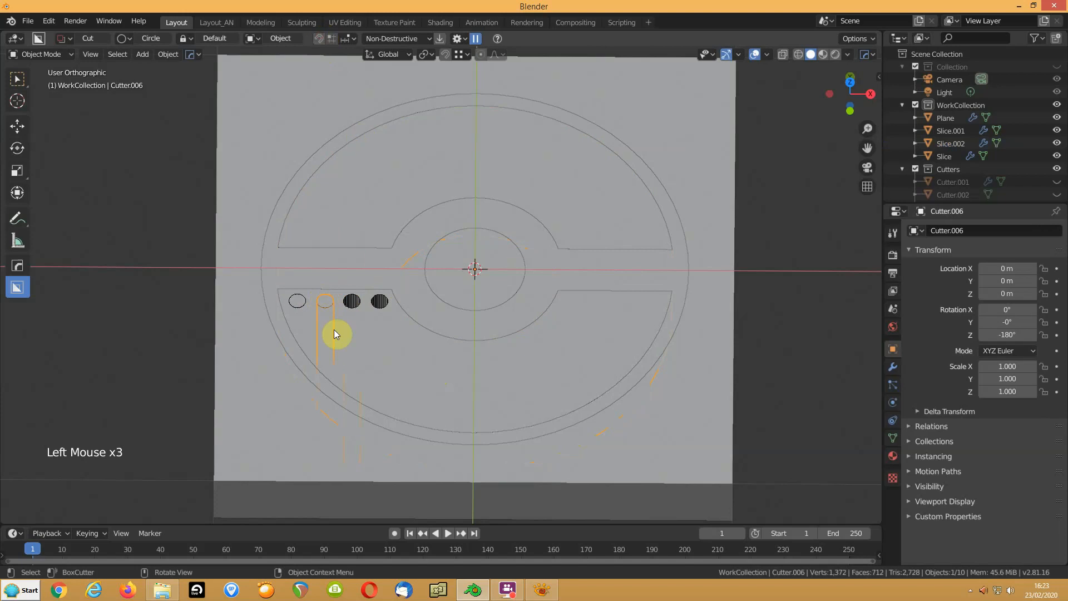
left_click(373, 360, "shift")
key("ctrl+KP_Subtract")
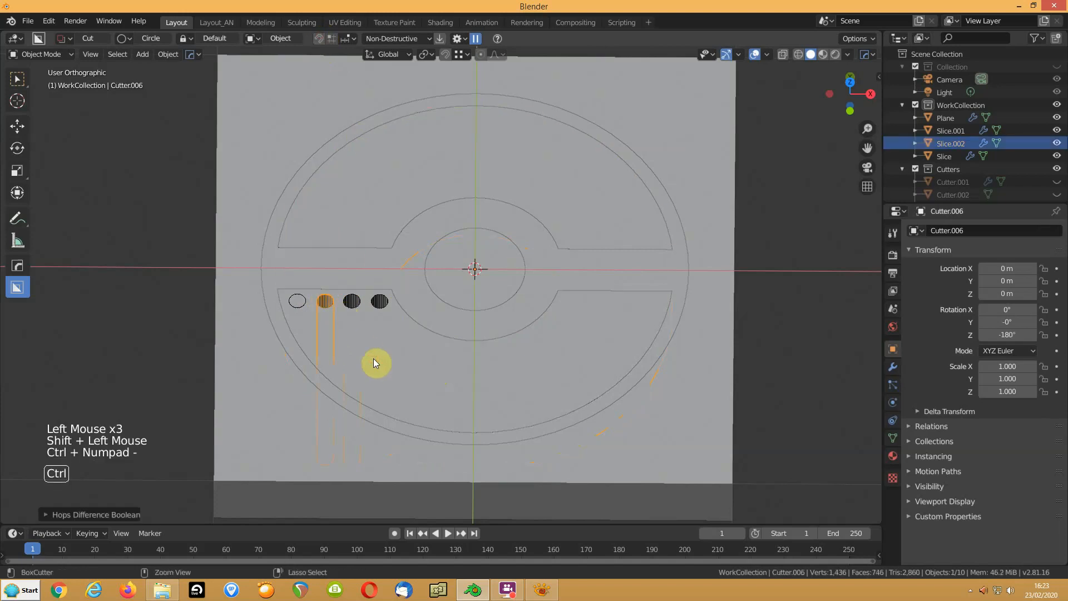
Subtract Cutter.007, the outermost cylinder in the row, from Slice.002 with a difference Boolean
left_click(298, 301)
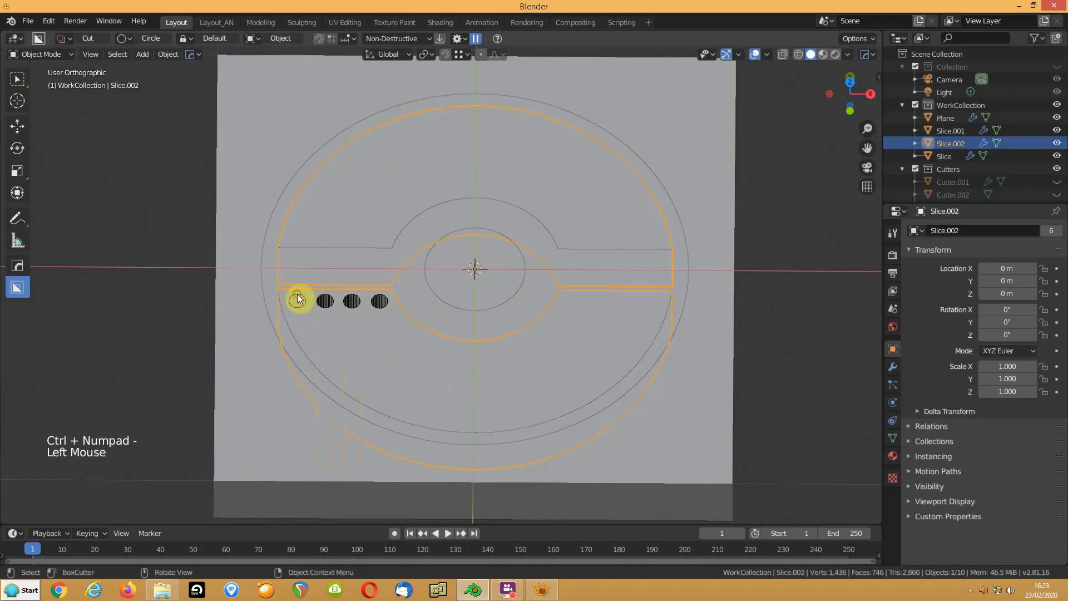
left_click(298, 300)
left_click(375, 355, "shift")
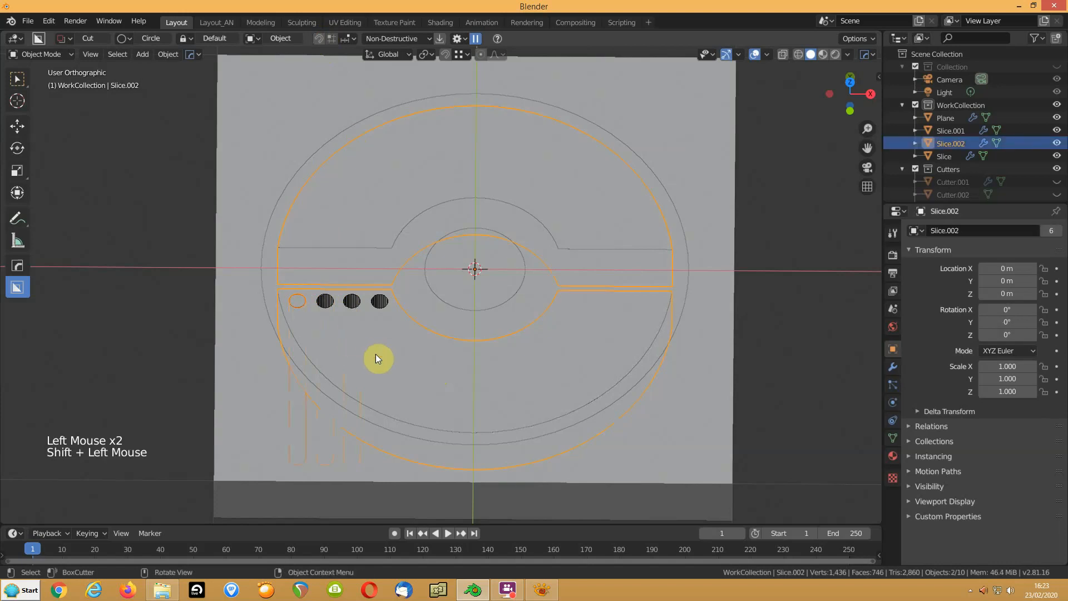
key("ctrl+KP_Subtract")
In top view, add a sphere empty at the origin and set its display size to 0.39 m to pass through the innermost hole
key("KP_7")
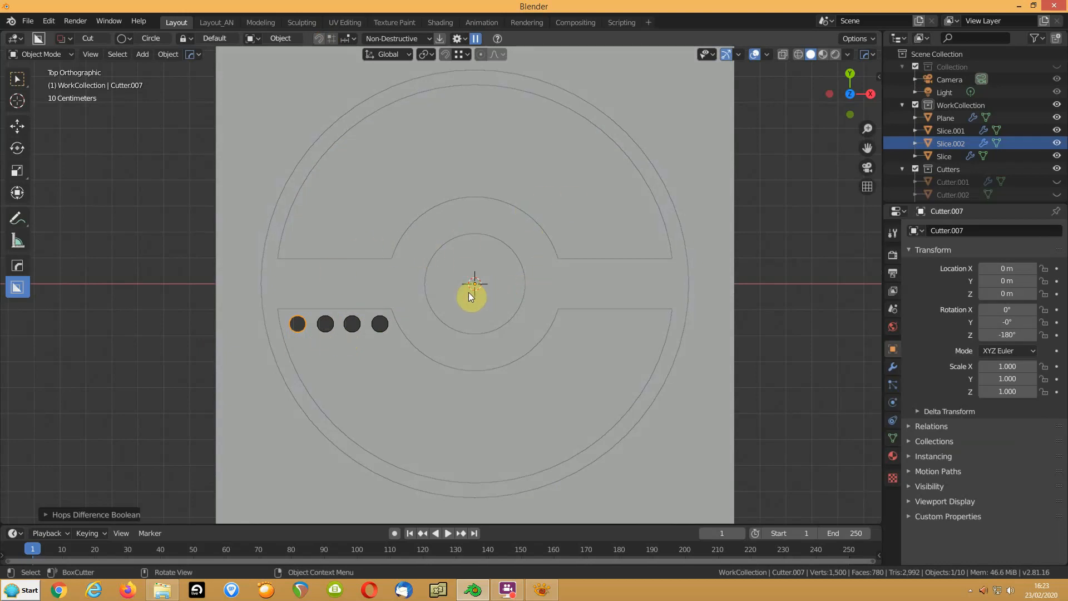
key("shift+a")
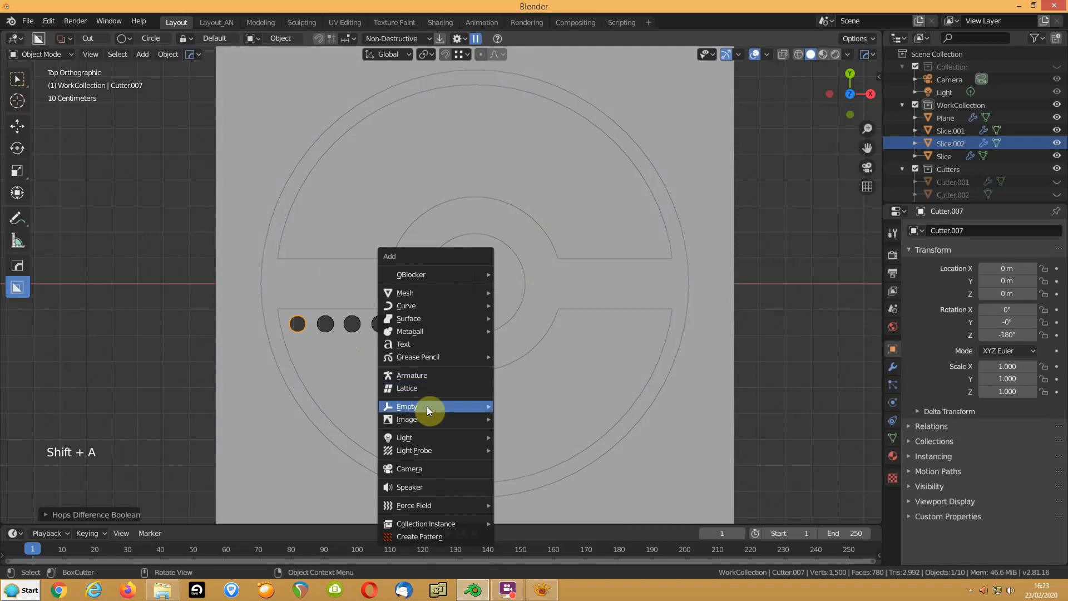
mouse_move(429, 407)
left_click(515, 477)
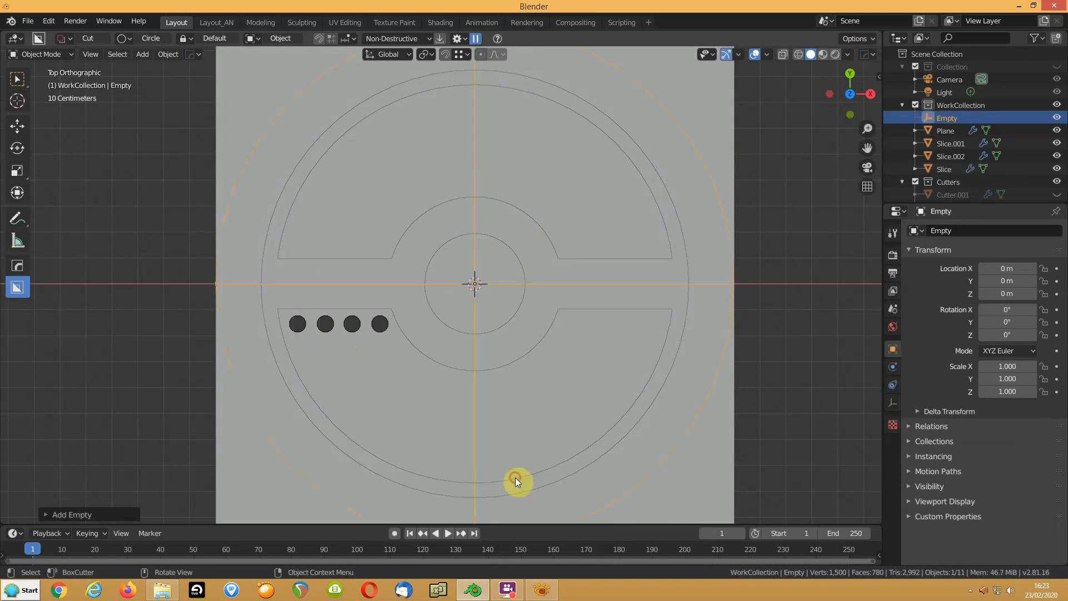
left_click(891, 403)
left_click(1024, 263)
left_click_drag(1024, 261, 978, 260)
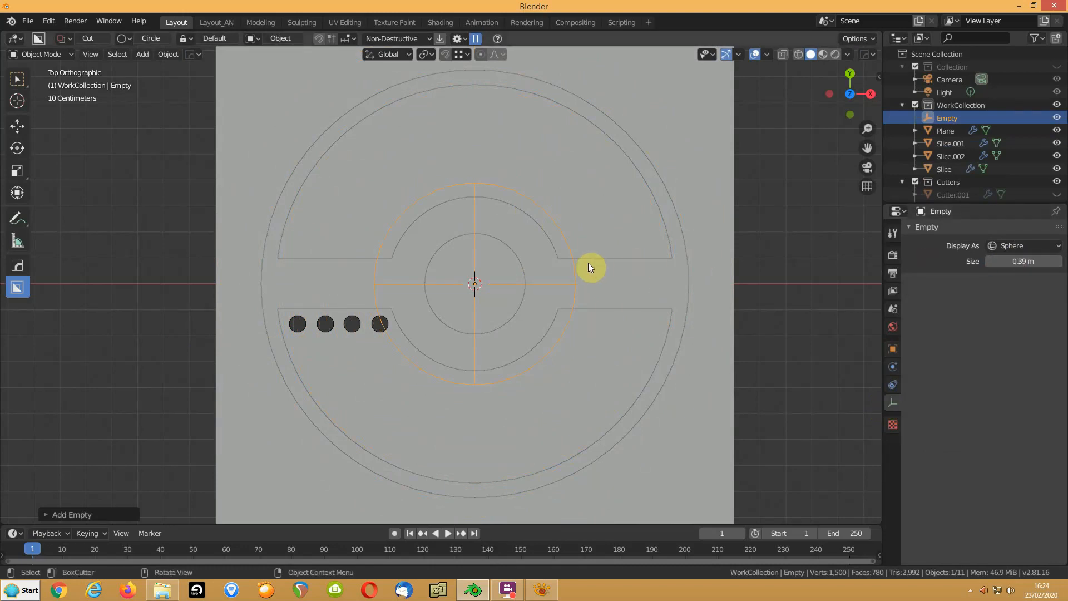
Duplicate the sphere empty in place and set the copy's display size to 0.5 m as the second hole's guide
key("shift+d")
right_click(462, 263)
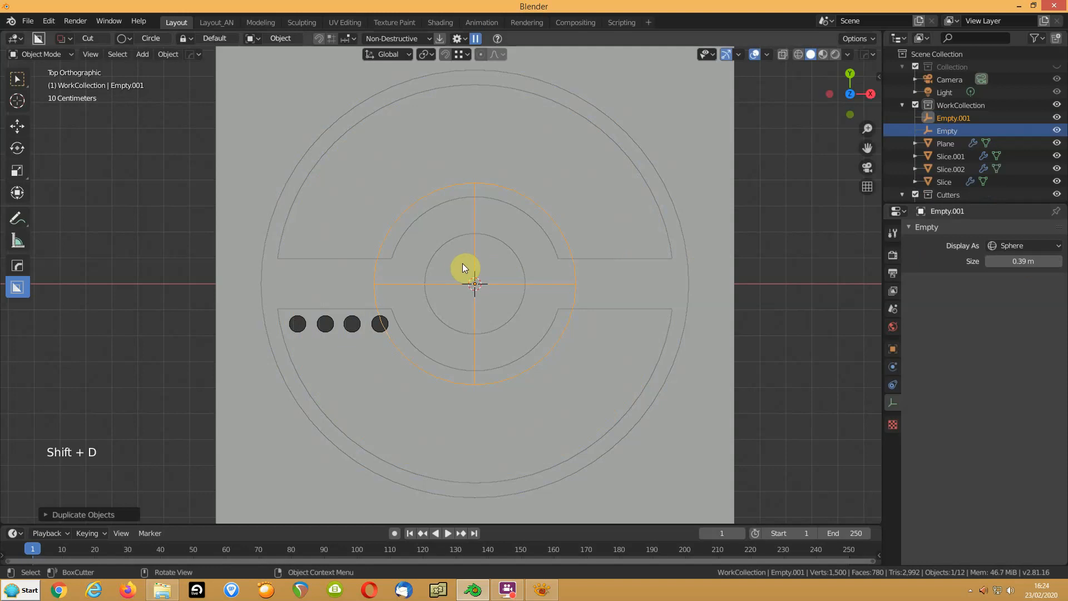
left_click(928, 118)
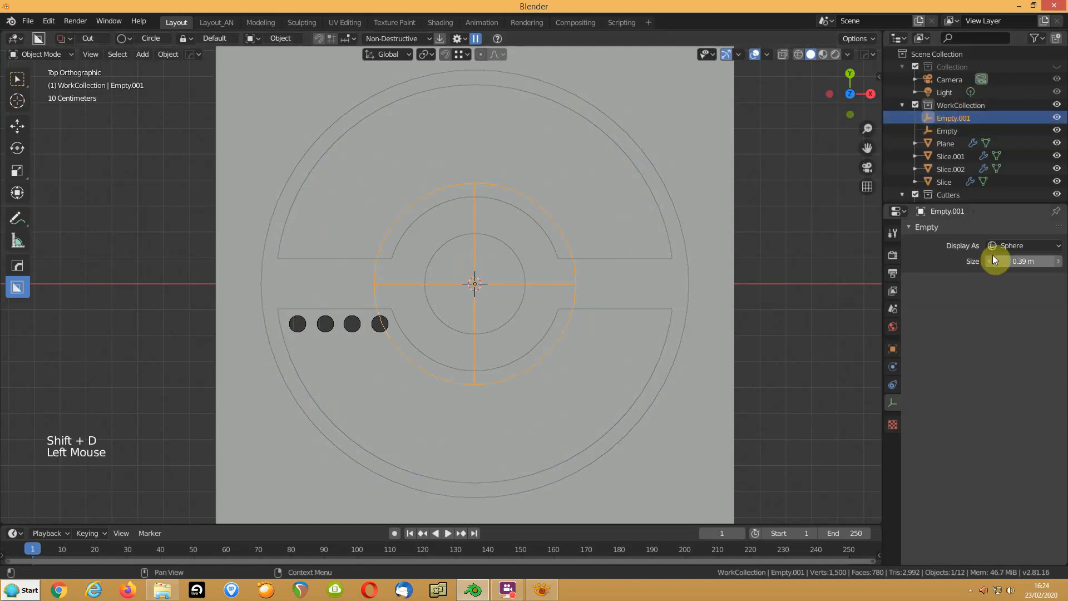
mouse_move(1023, 261)
left_mouse_down()
mouse_move(1035, 261)
mouse_move(1023, 261)
left_mouse_up()
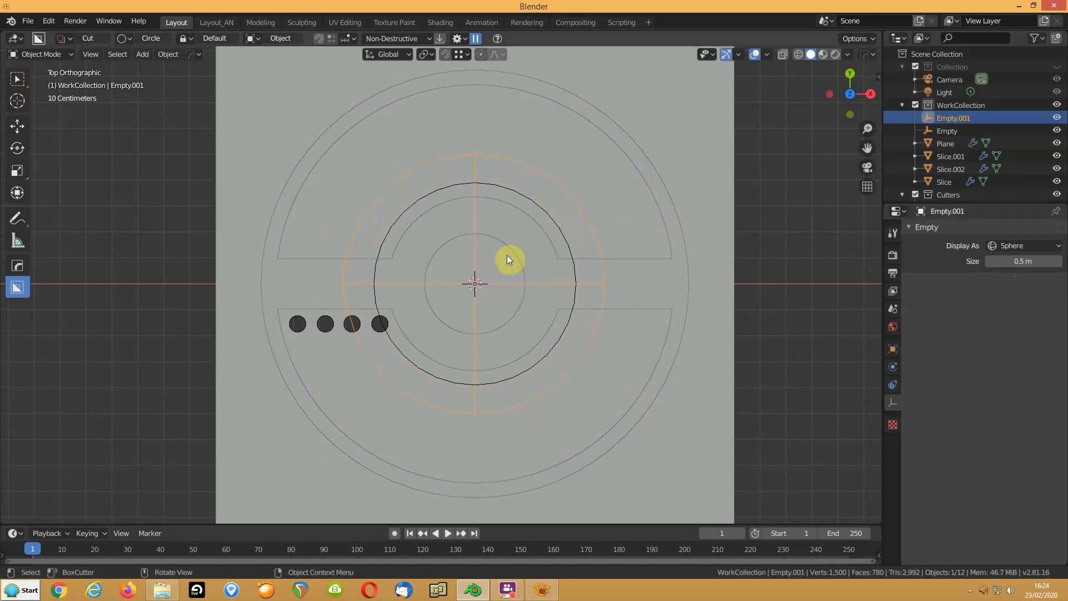
Duplicate the 0.5 m sphere empty in place and set the copy's display size to 0.61 m for the third hole
key("shift+d")
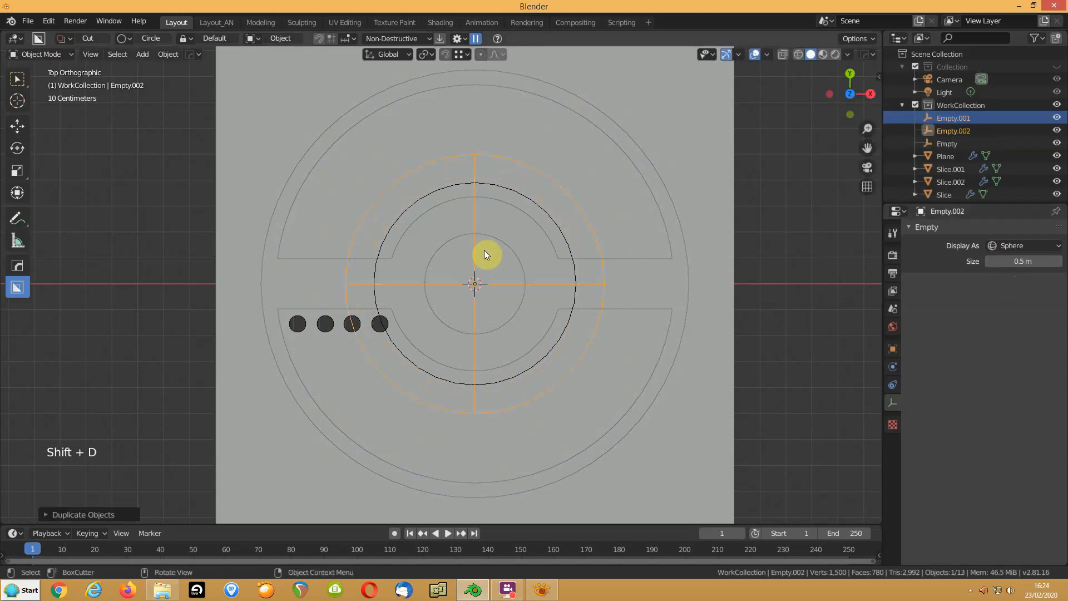
left_click(934, 132)
left_click_drag(1010, 260, 1060, 260)
Duplicate the 0.61 m sphere empty in place and set the copy's display size to 0.71 m for the outermost hole
key("shift+d")
key("Return")
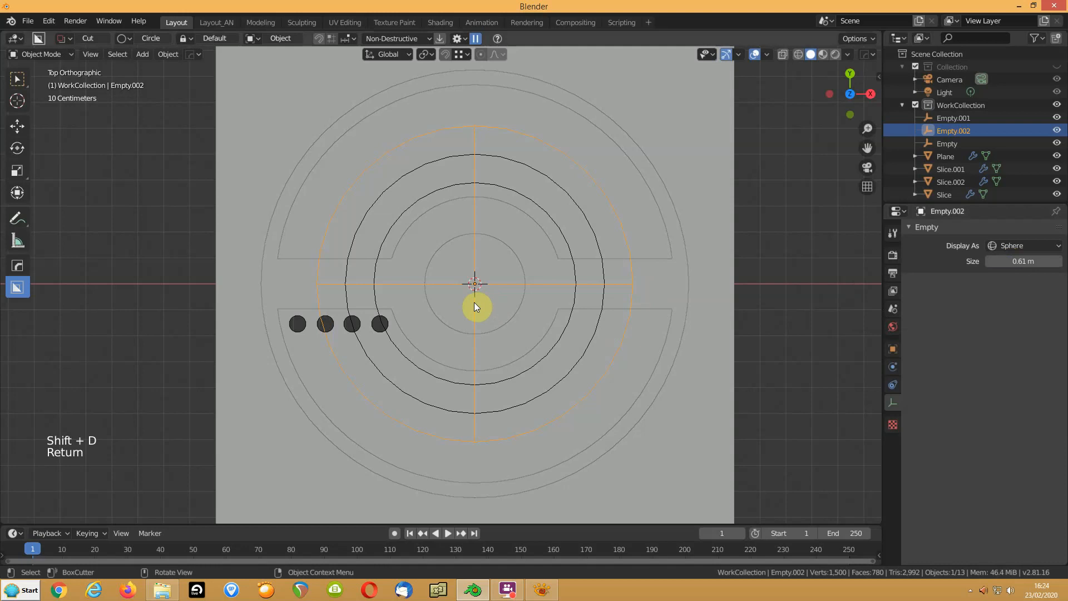
key("shift+d")
left_click_drag(1015, 261, 1043, 262)
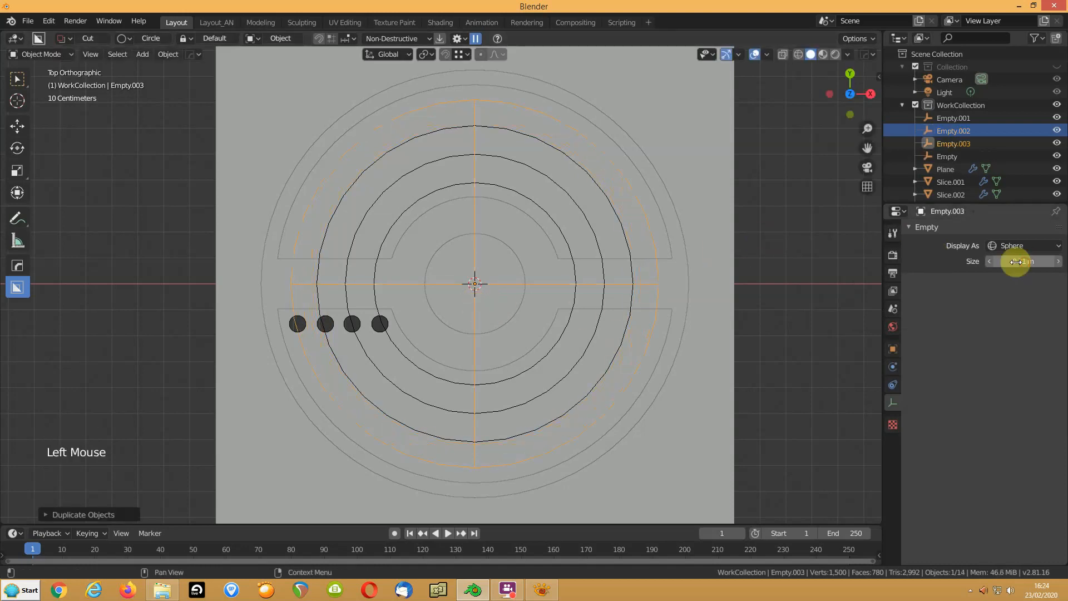
Add an Array modifier to the innermost hole cutter, replacing its relative offset with an object offset driven by Empty
left_click(379, 331)
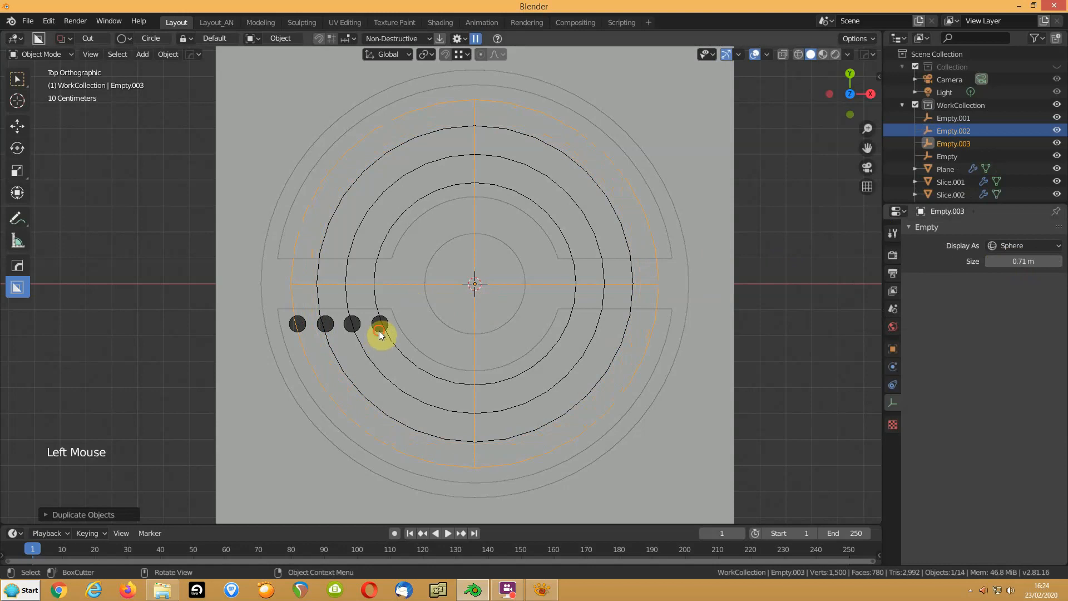
left_click(893, 368)
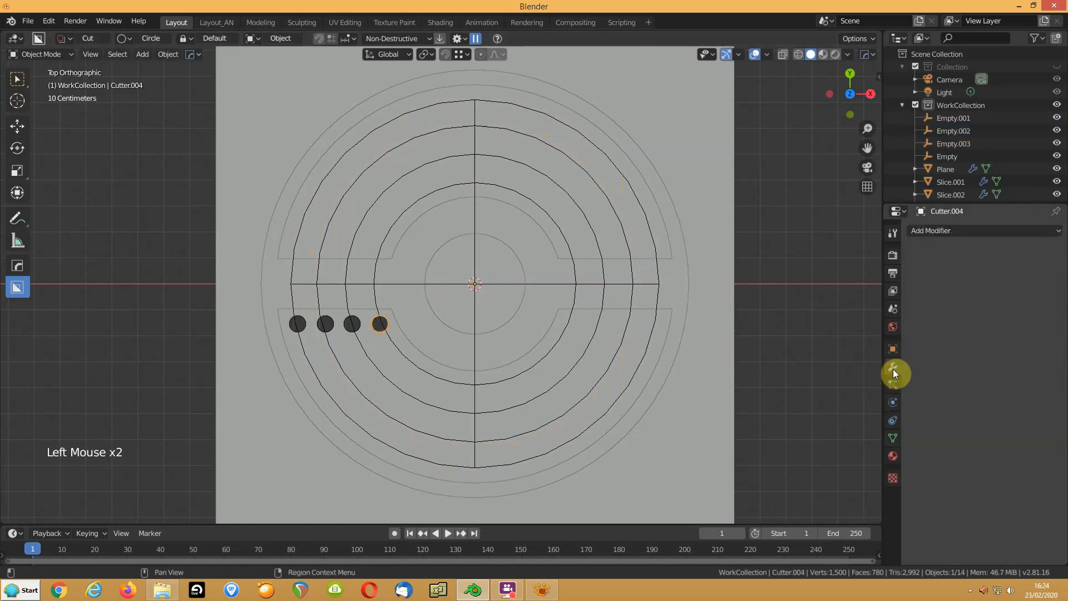
left_click(939, 232)
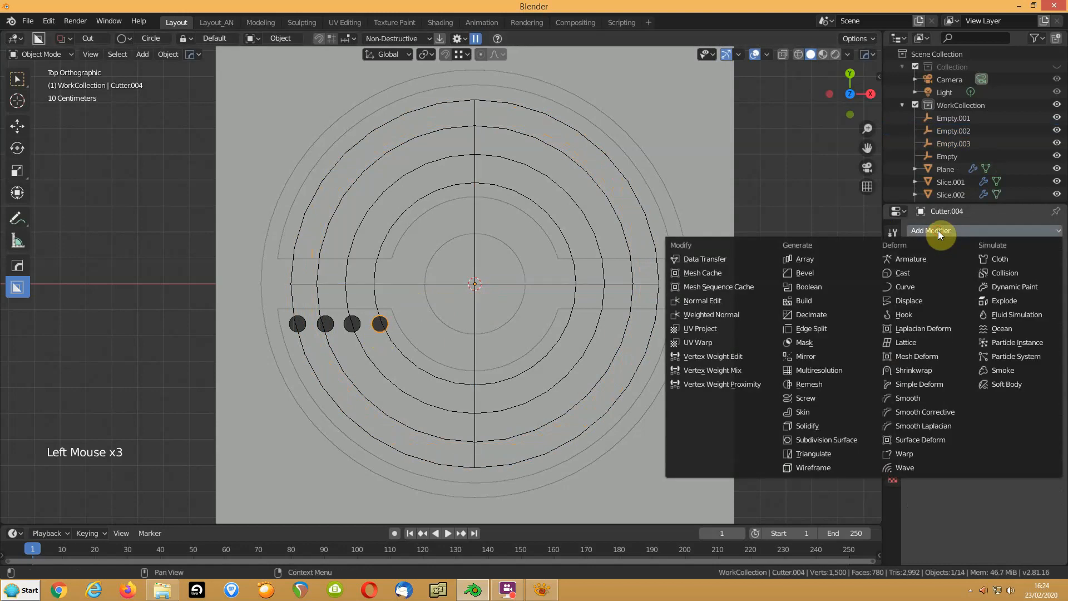
left_click(804, 260)
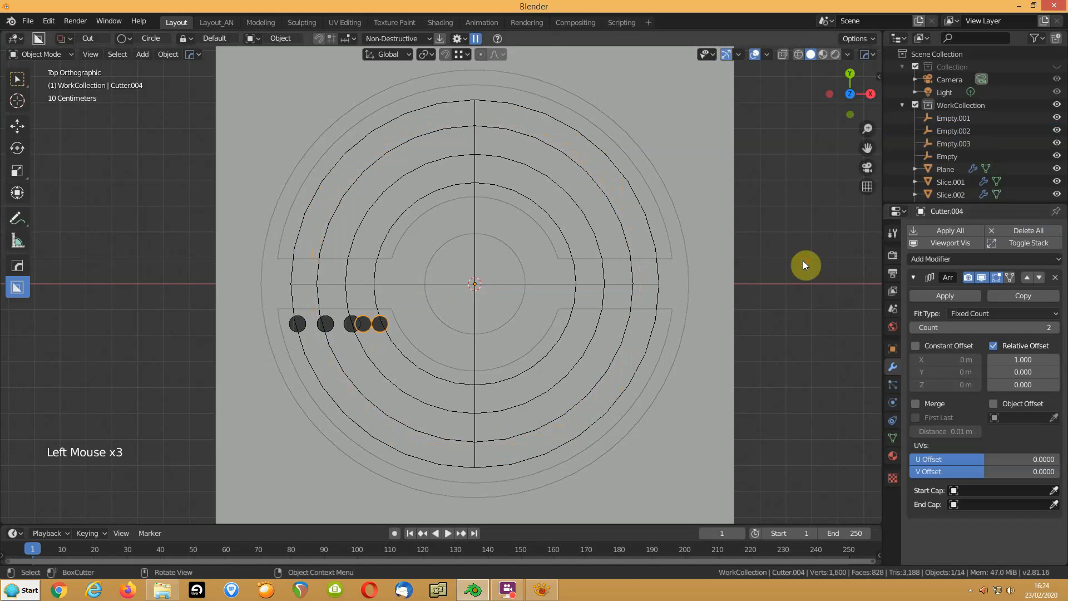
left_click(994, 346)
left_click(993, 403)
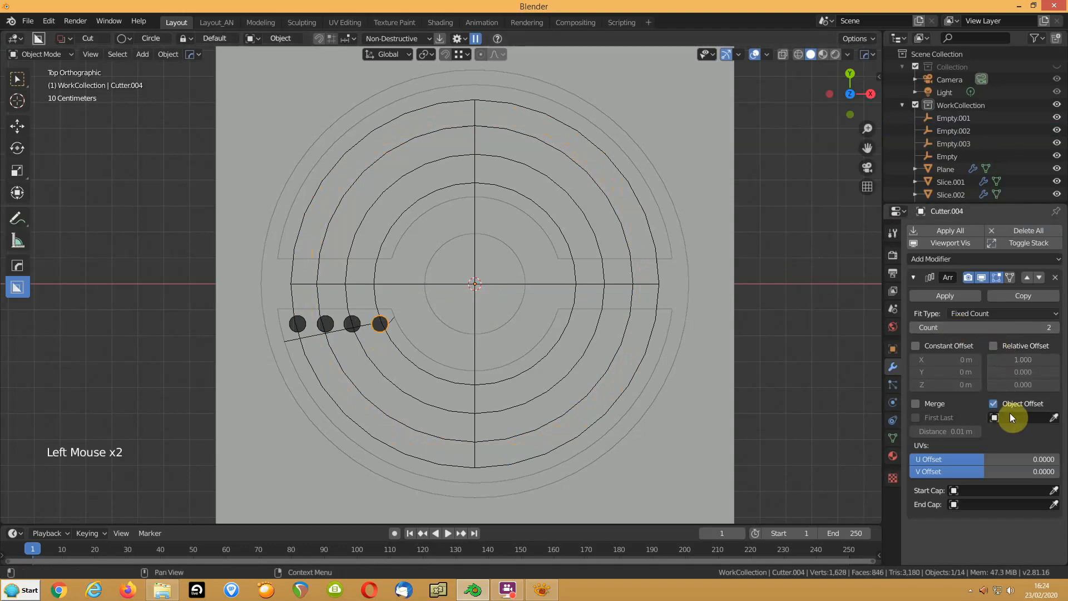
left_click(1055, 416)
left_click(1055, 417)
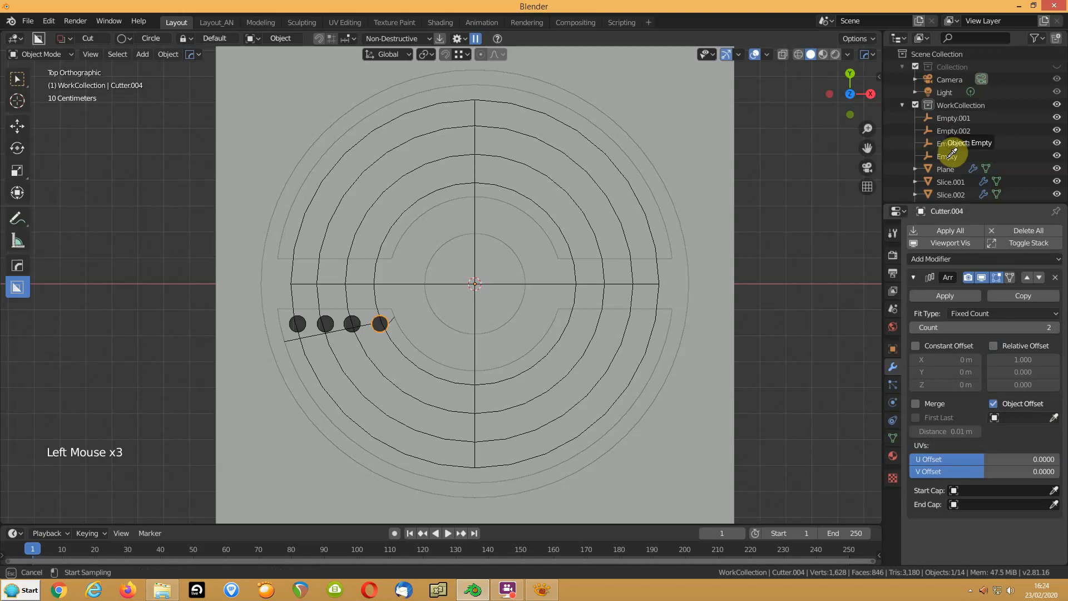
left_click(948, 156)
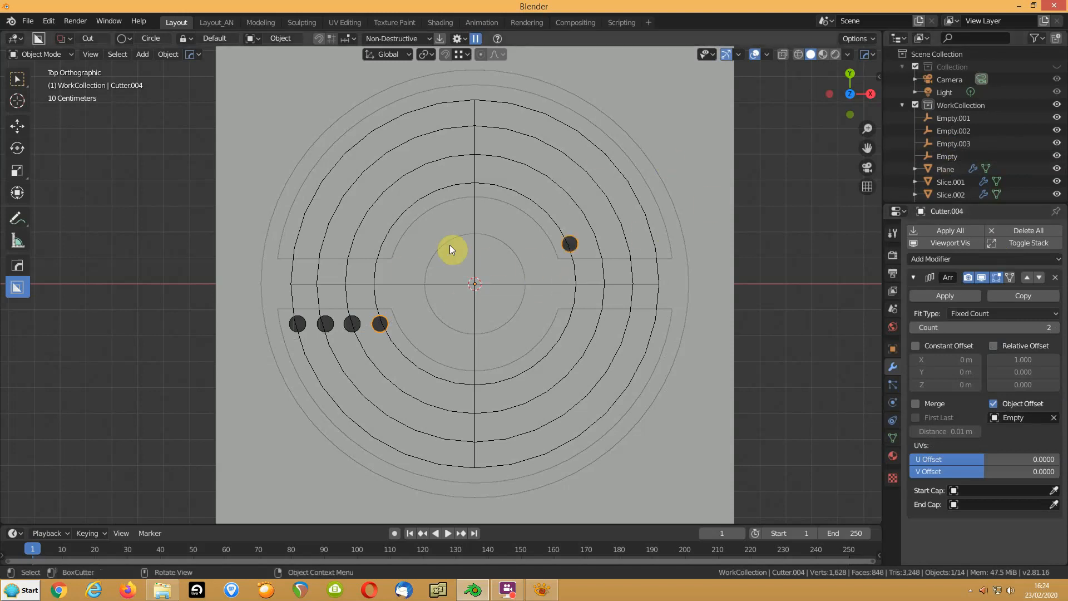
Give the second hole cutter from the centre an Array modifier using only an object offset driven by Empty.001
left_click(359, 327)
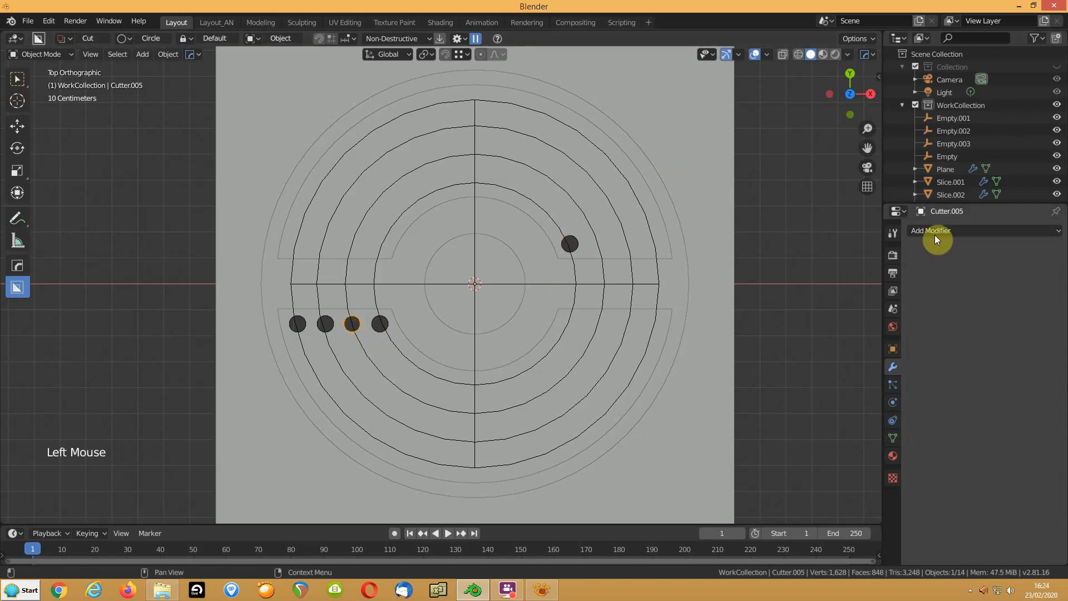
left_click(933, 230)
left_click(824, 260)
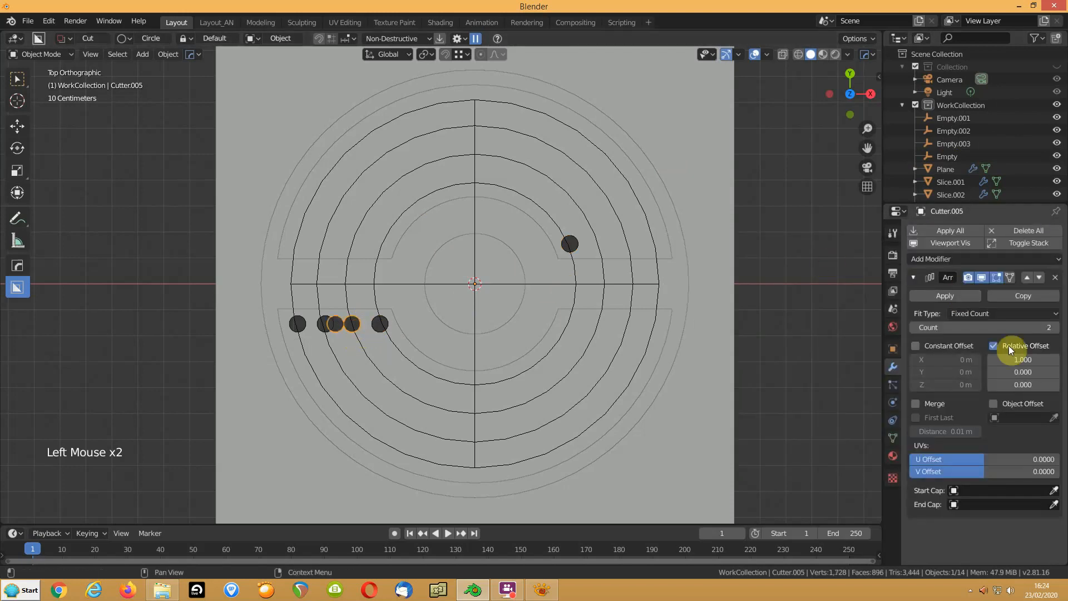
left_click(995, 345)
left_click(994, 405)
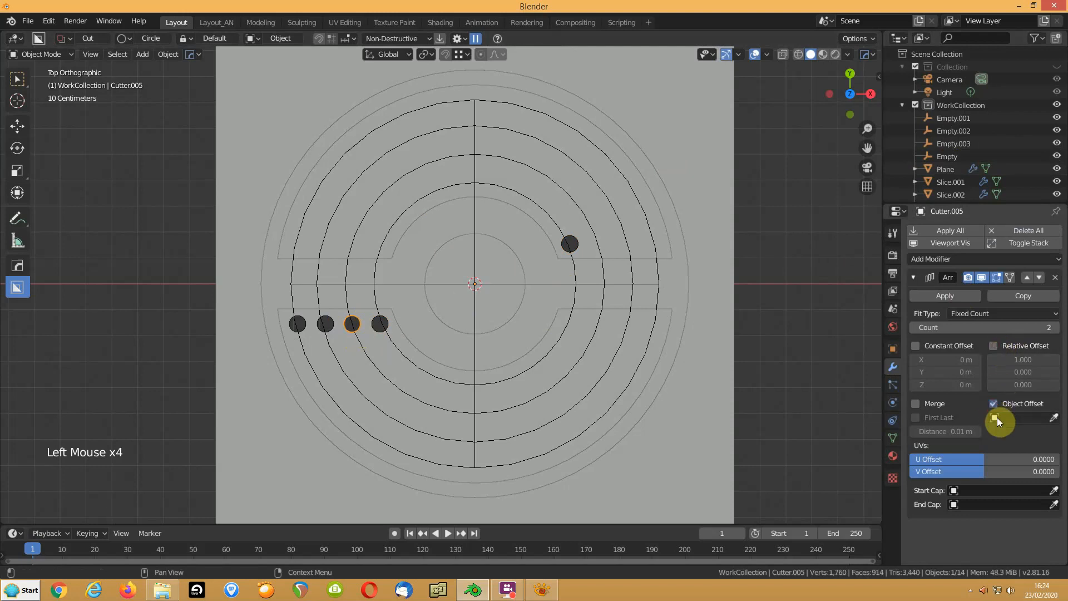
left_click(999, 417)
left_click(966, 551)
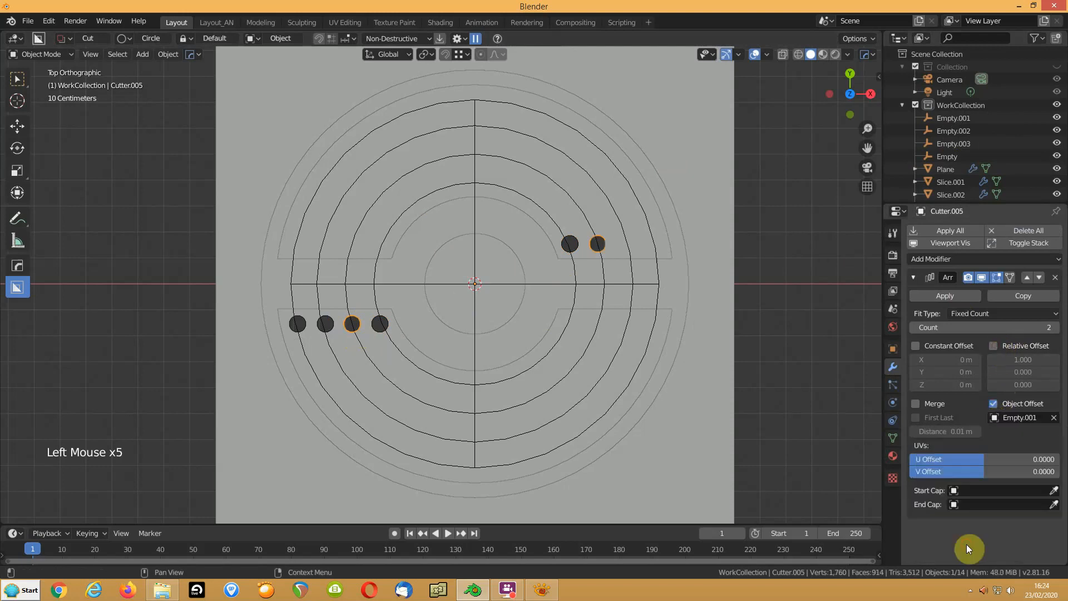
Give the third hole cutter from the centre an Array modifier using only an object offset driven by Empty.002
left_click(328, 330)
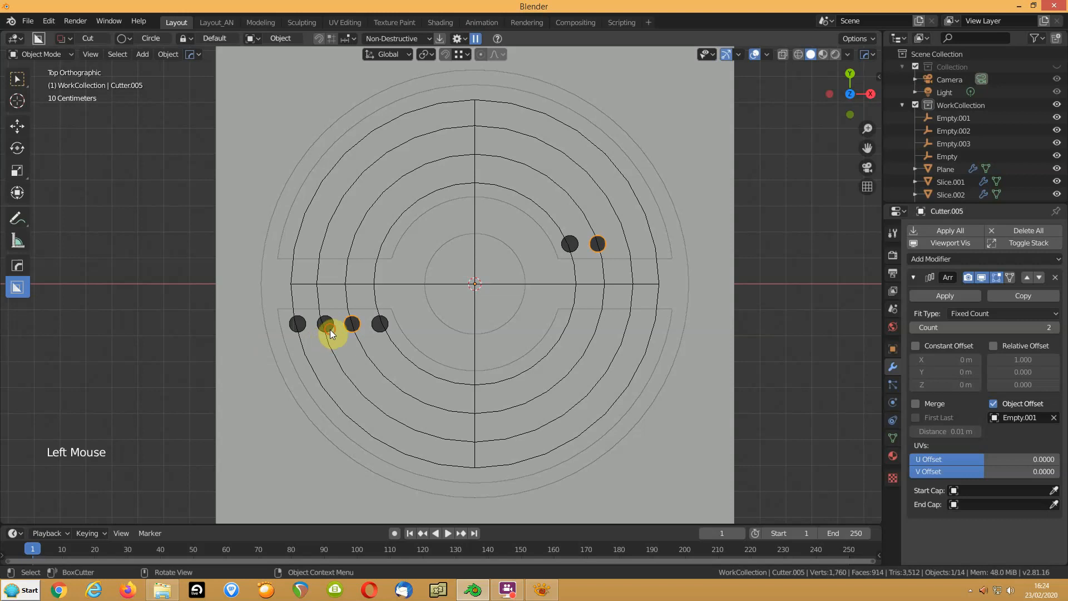
left_click(939, 231)
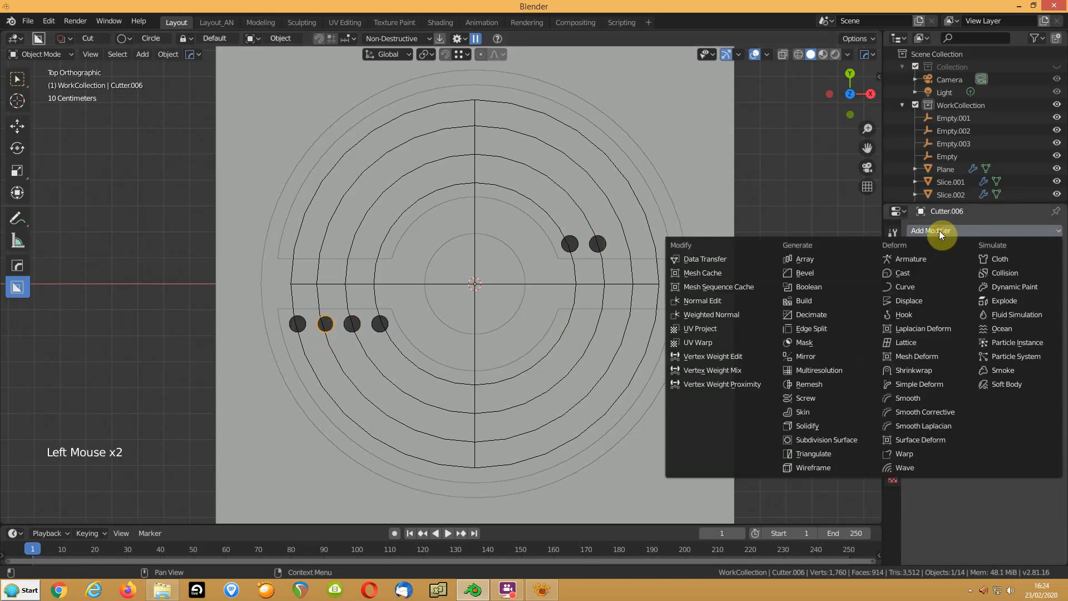
left_click(819, 255)
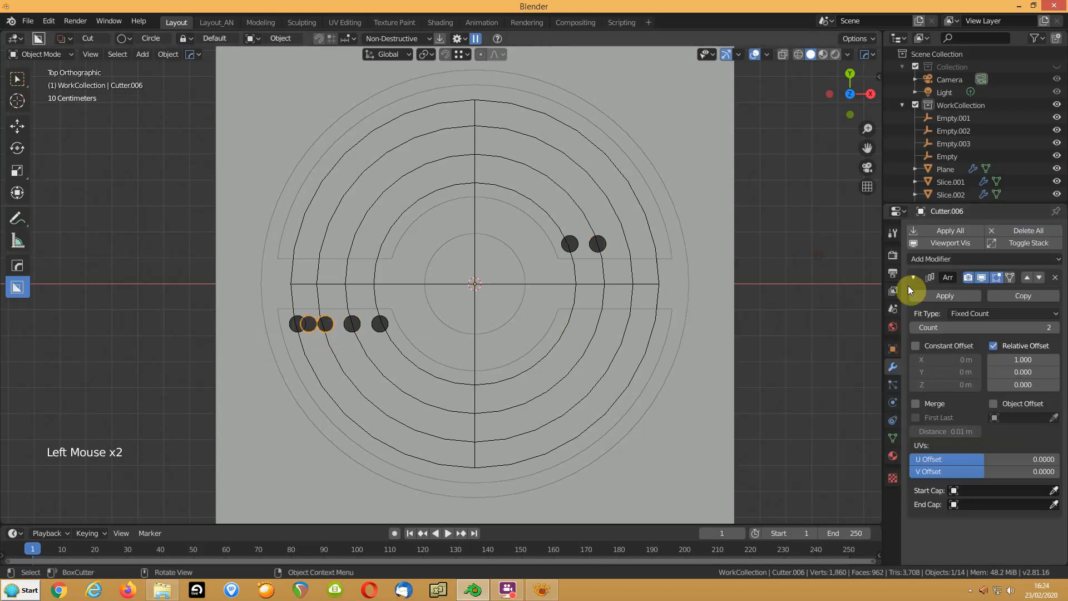
left_click(994, 347)
left_click(994, 404)
left_click(1007, 416)
scroll(961, 509, "down", 12)
left_click(941, 524)
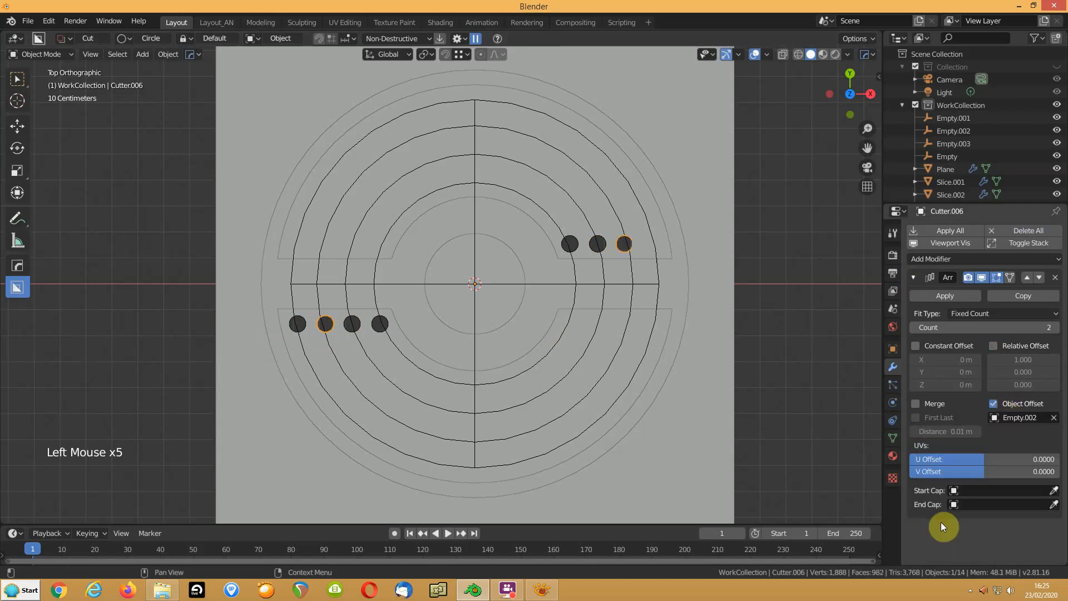
Give the outermost hole cutter an Array modifier using only an object offset driven by Empty.003
left_click(302, 323)
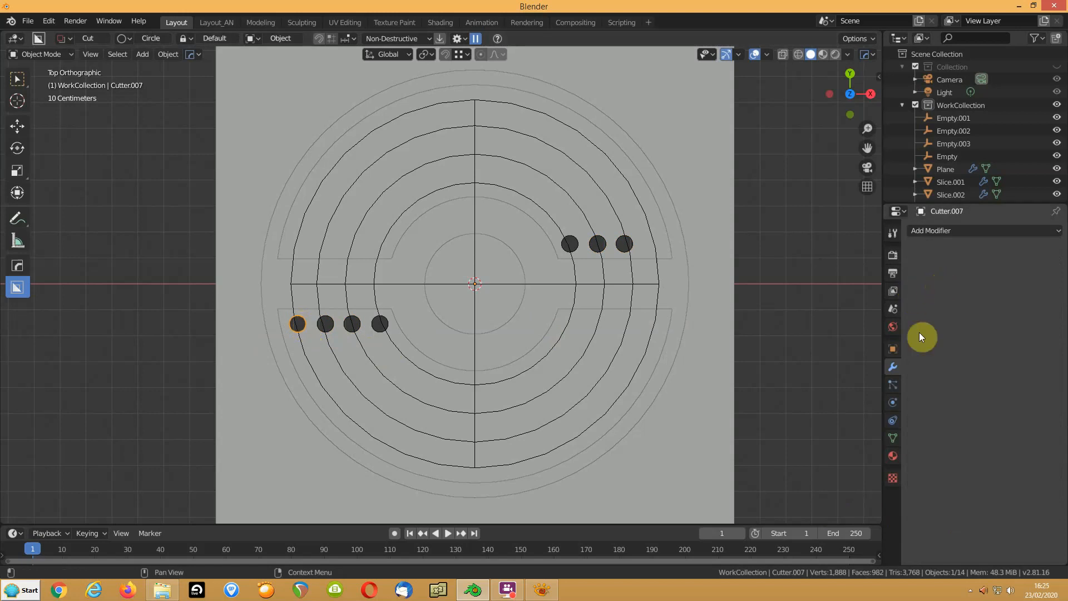
left_click(940, 230)
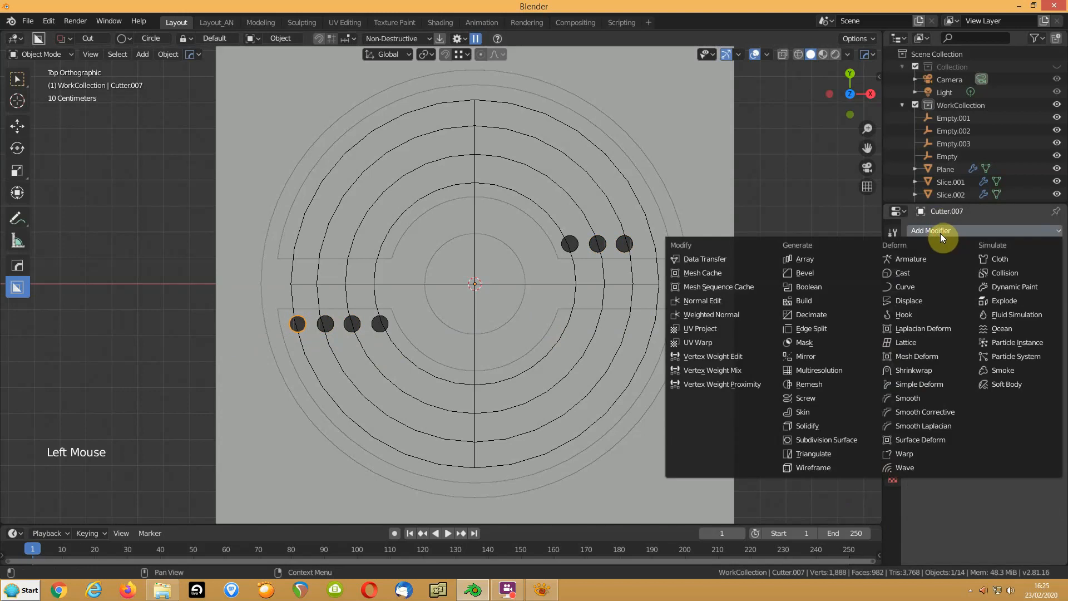
left_click(818, 257)
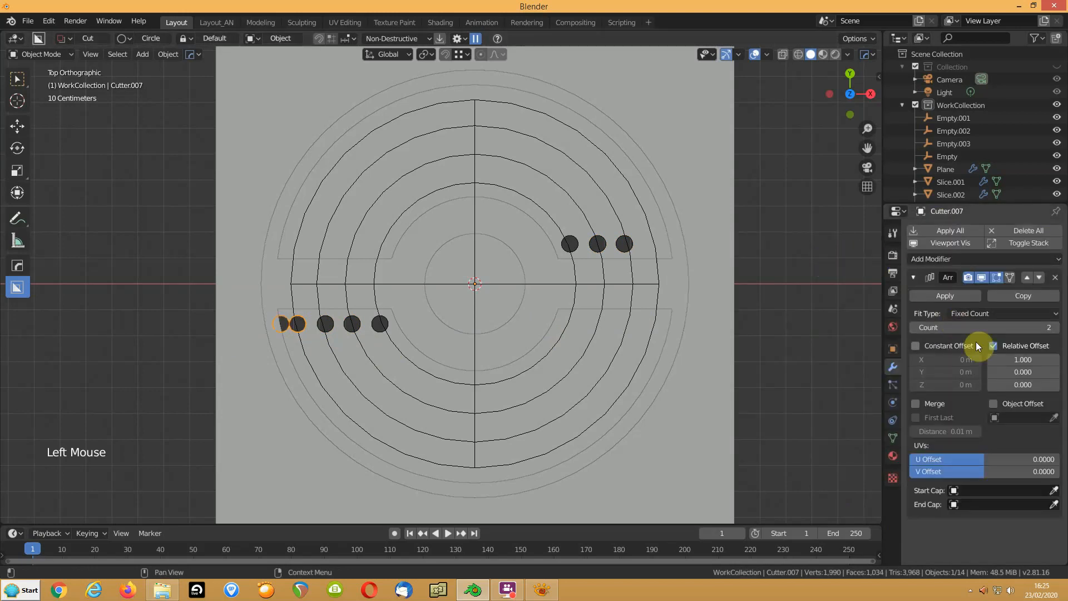
left_click(993, 345)
left_click(994, 403)
left_click(996, 418)
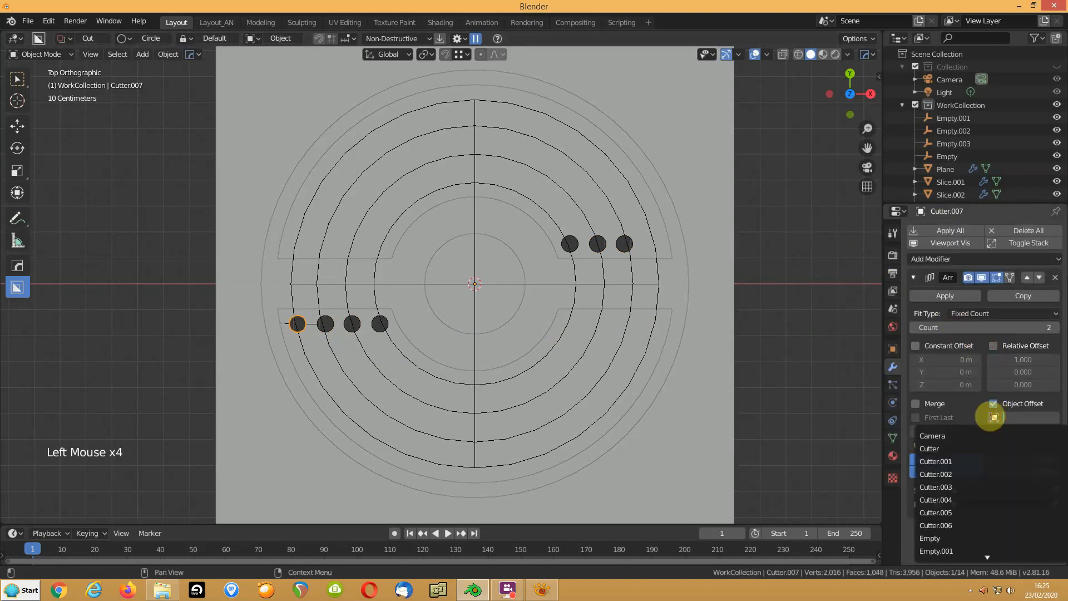
scroll(946, 542, "down", 5)
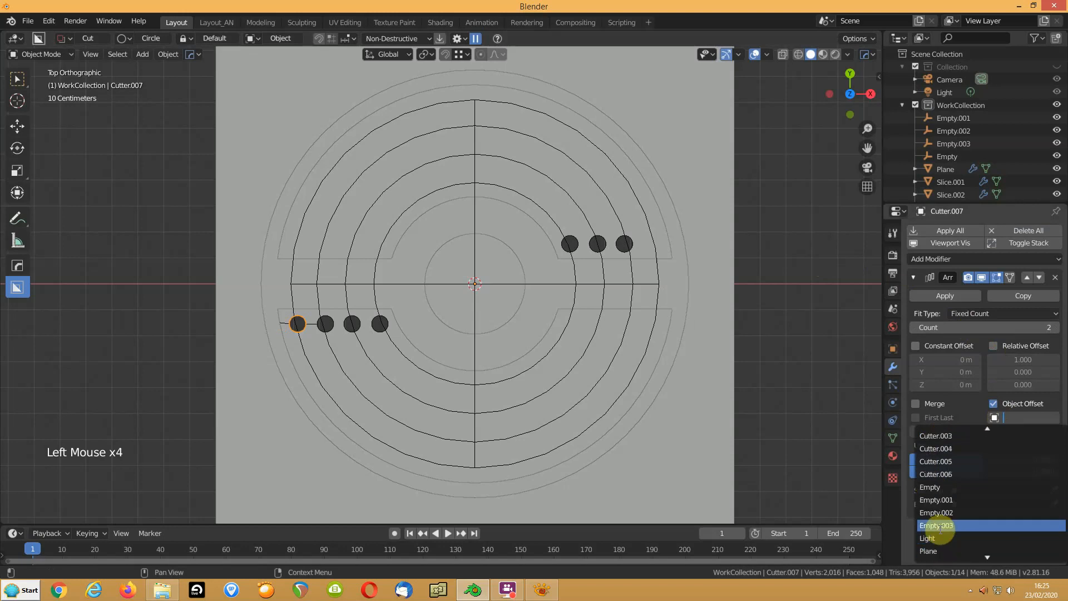
left_click(939, 526)
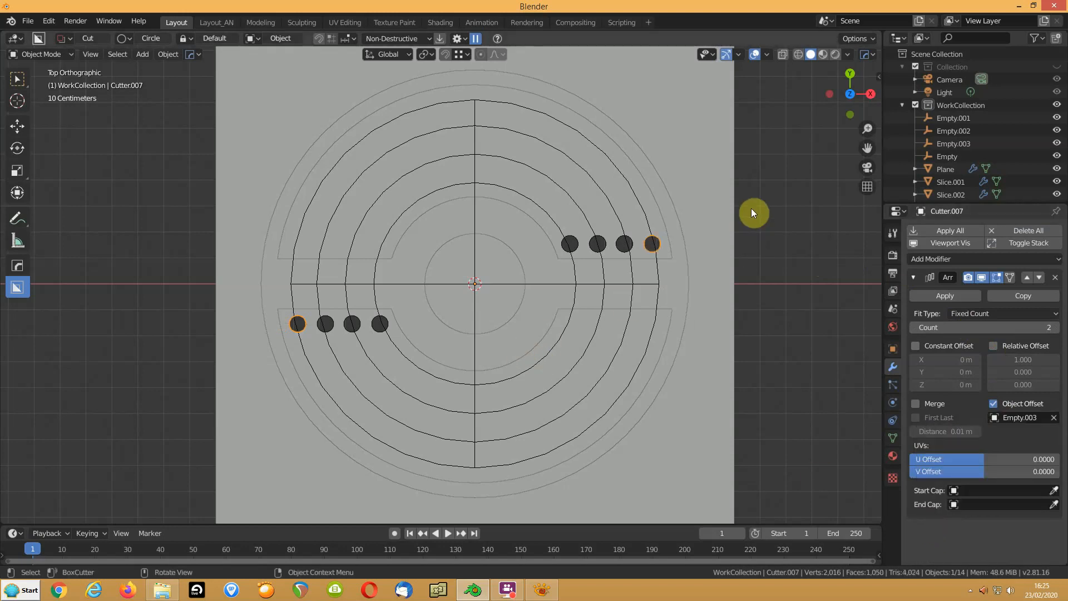
Show the object transform values, select all four hole cutters and apply their rotation
key("n")
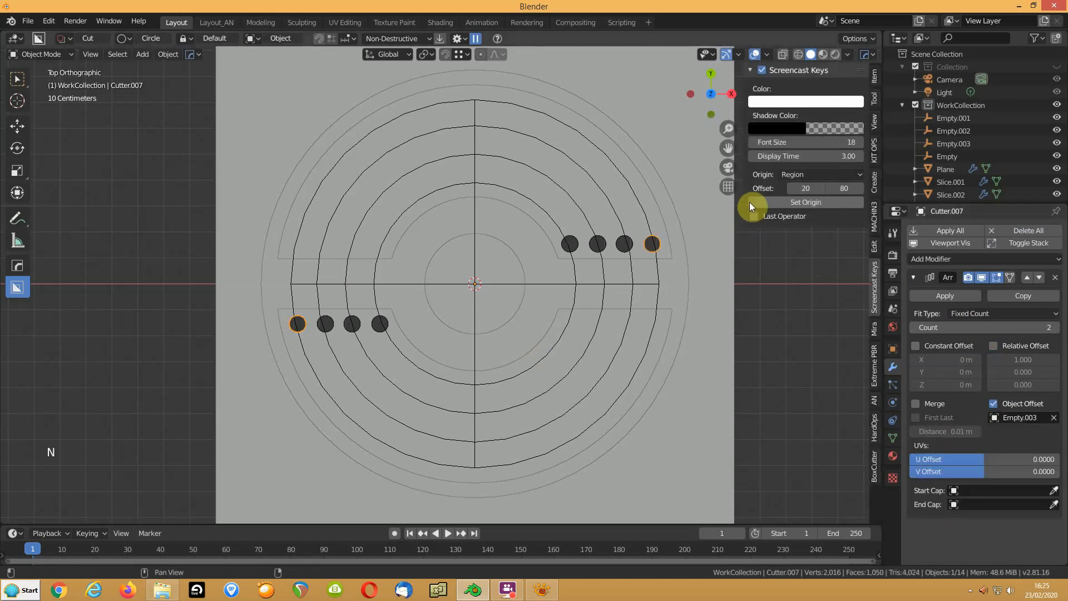
left_click(875, 76)
left_click(318, 325)
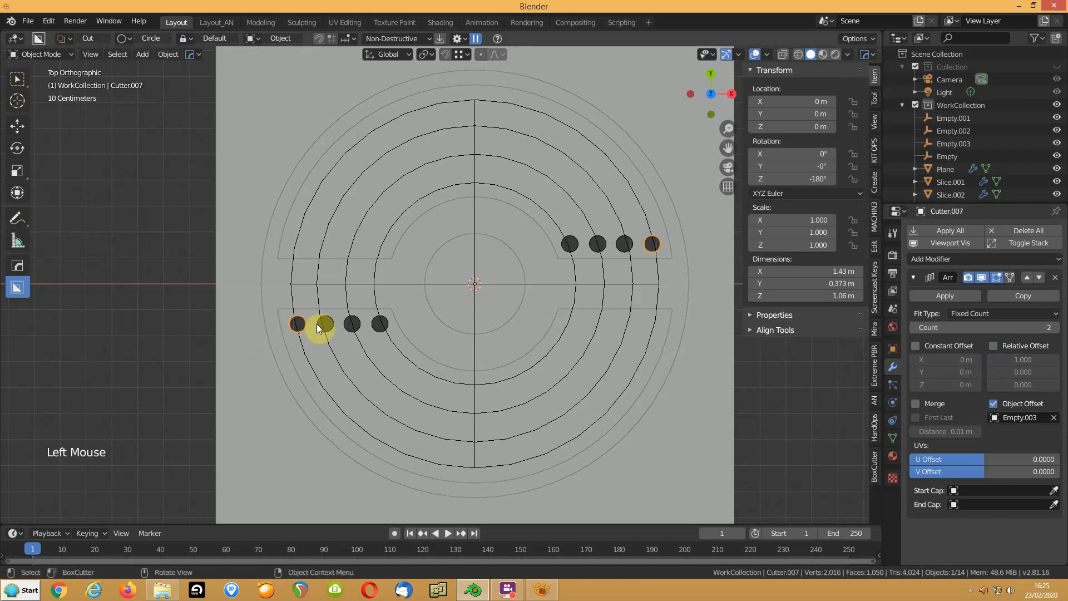
left_click(353, 326)
left_click(353, 326, "shift")
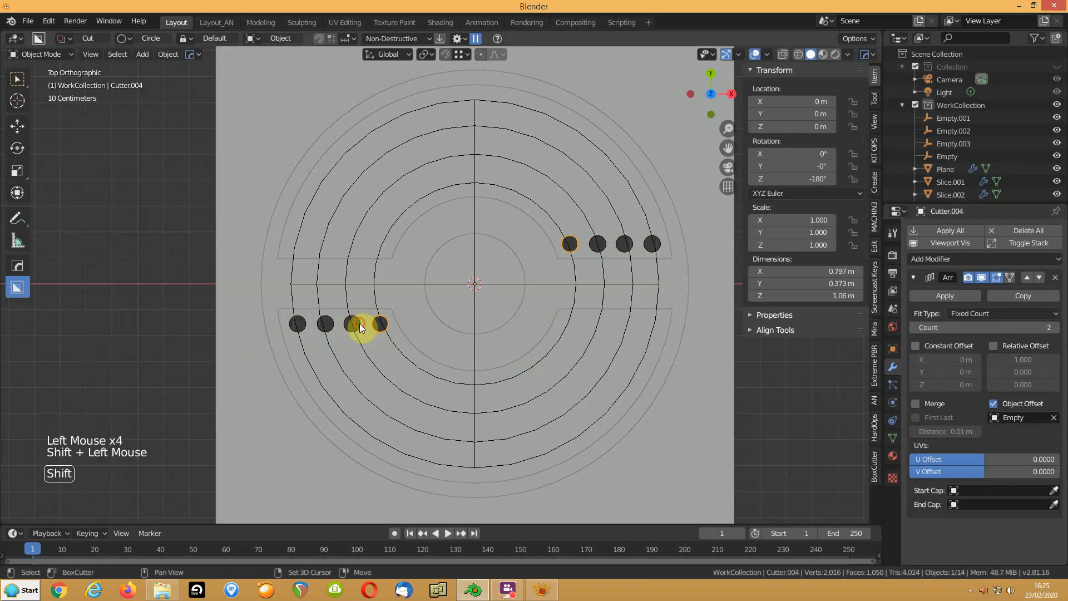
left_click(329, 326, "shift")
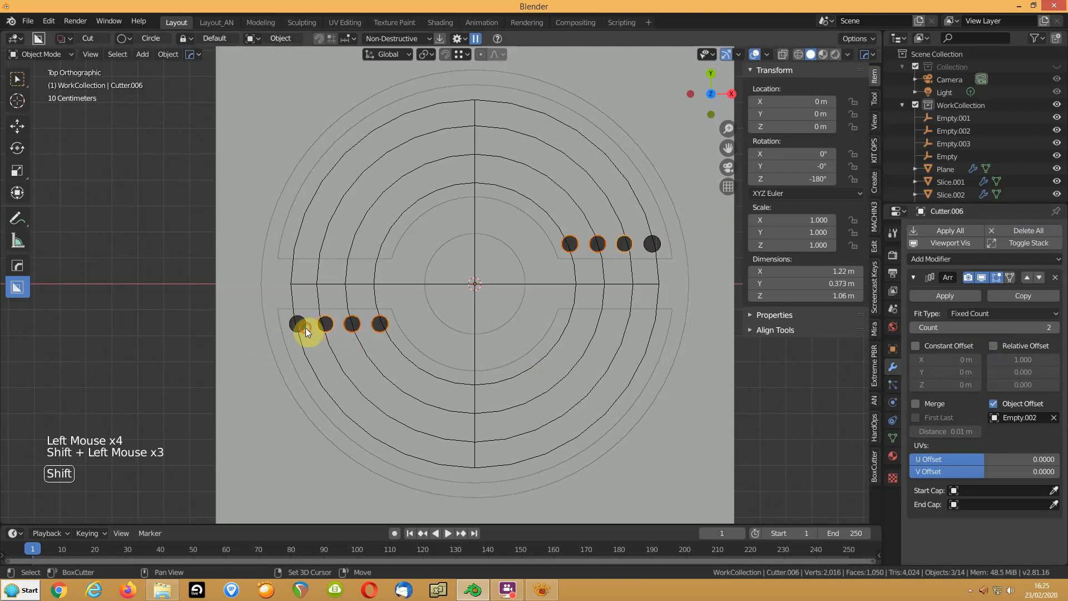
key("ctrl+a")
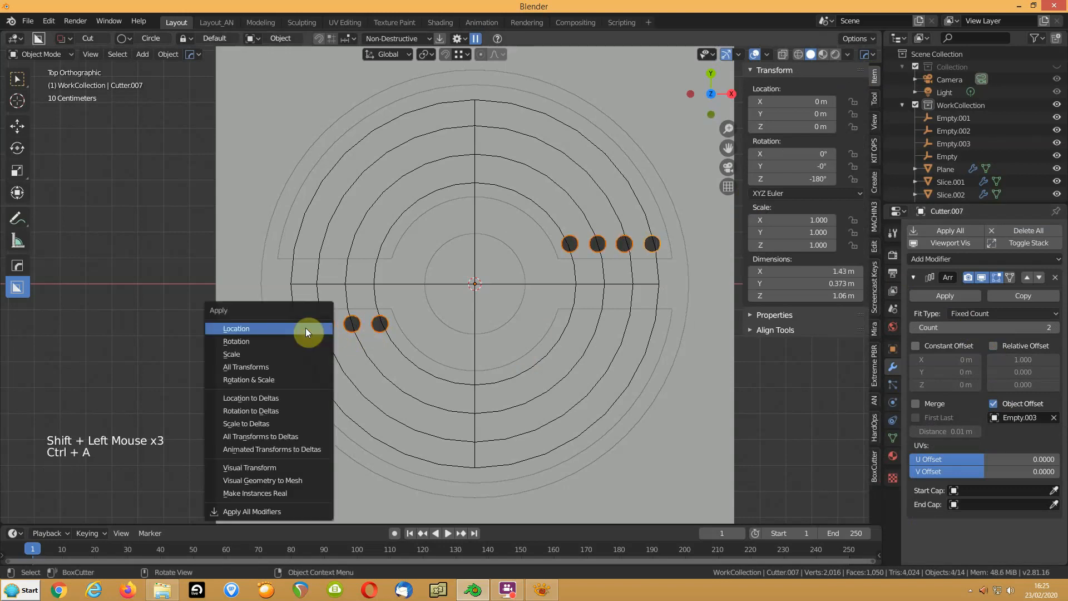
left_click(286, 340)
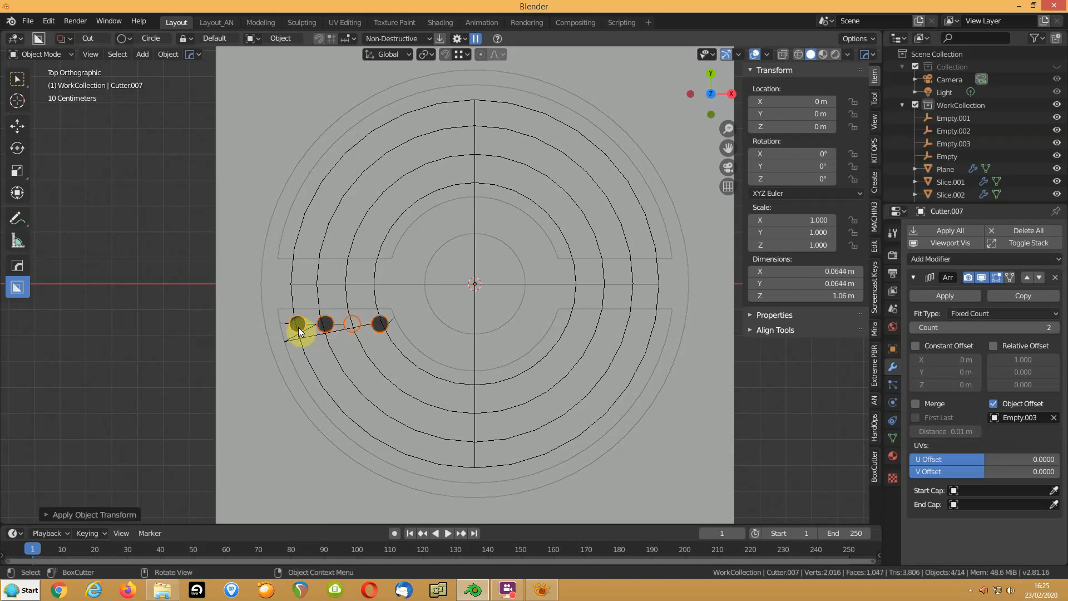
Rotate the innermost guide, Empty, by about 17.7° around Z to space the copy from the innermost hole
left_click(572, 259)
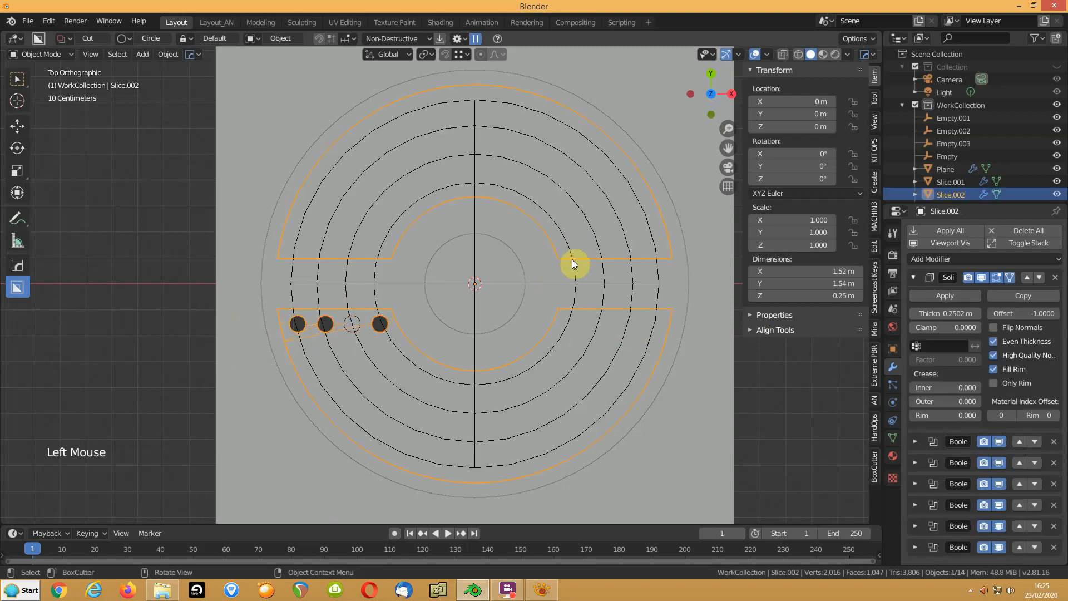
left_click(929, 156)
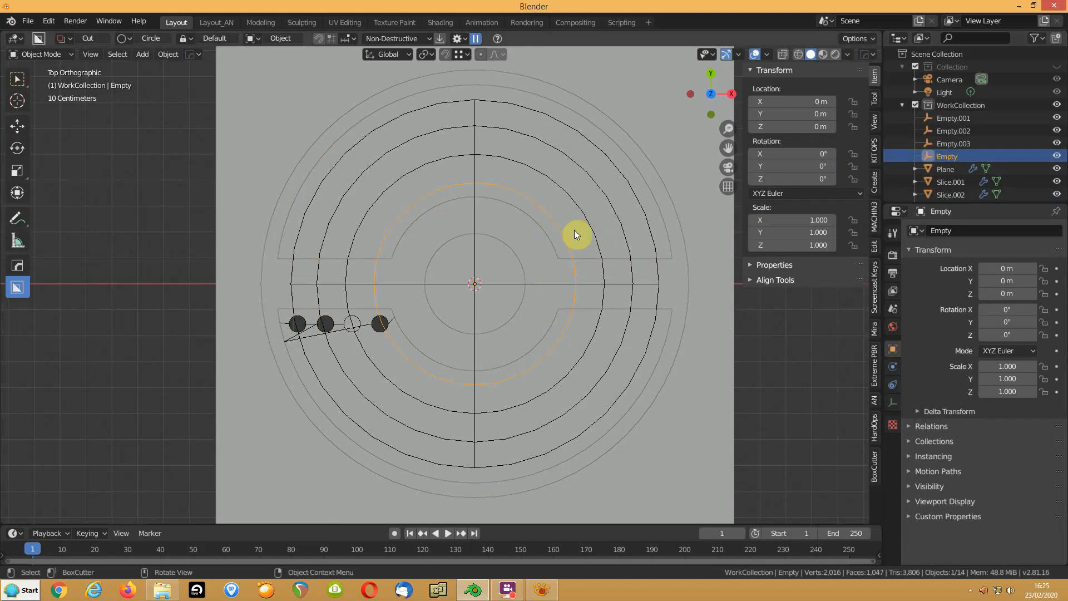
key("r")
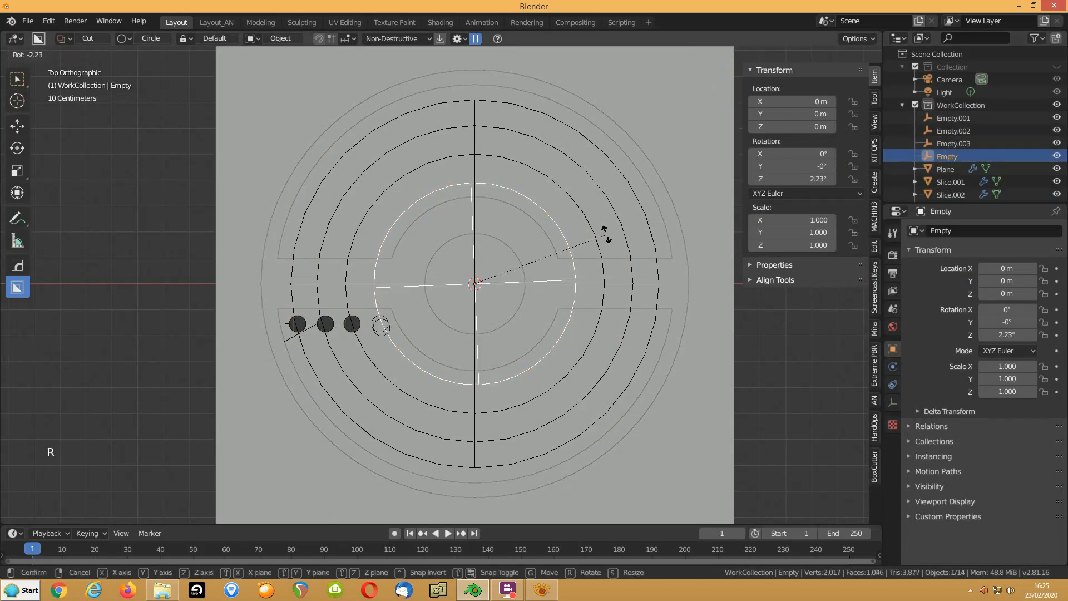
left_click(586, 206)
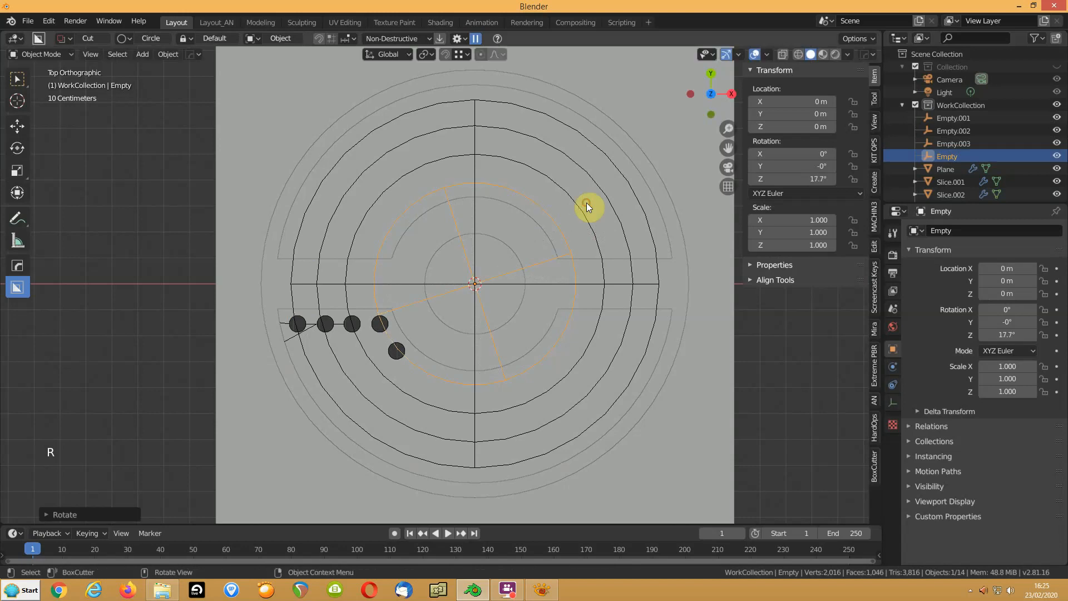
Rotate the second guide, Empty.001, by about 14.6° around Z to space the second ring's holes
left_click(934, 118)
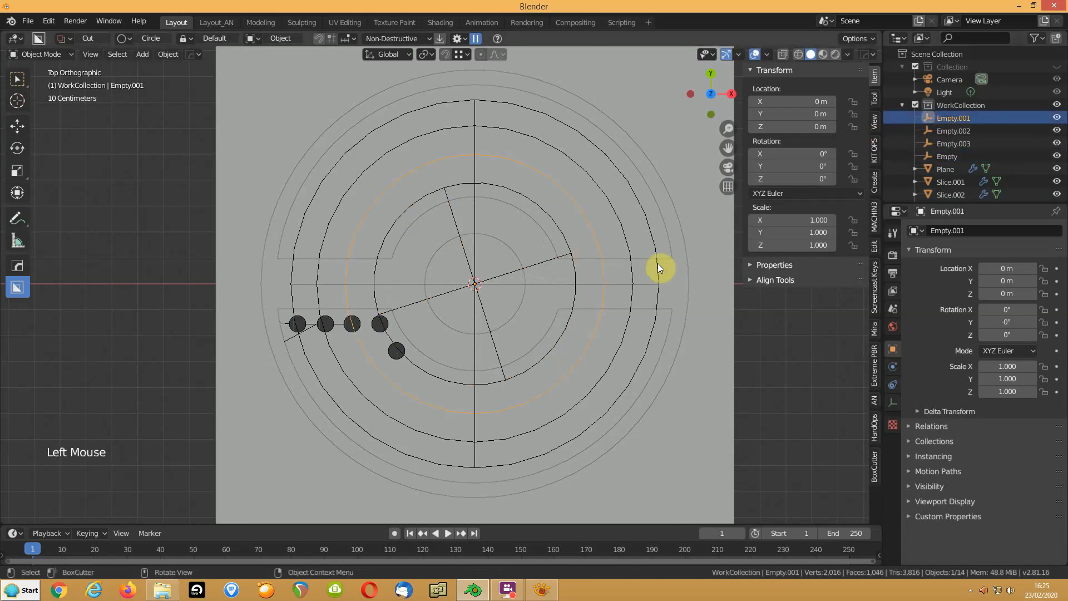
key("r")
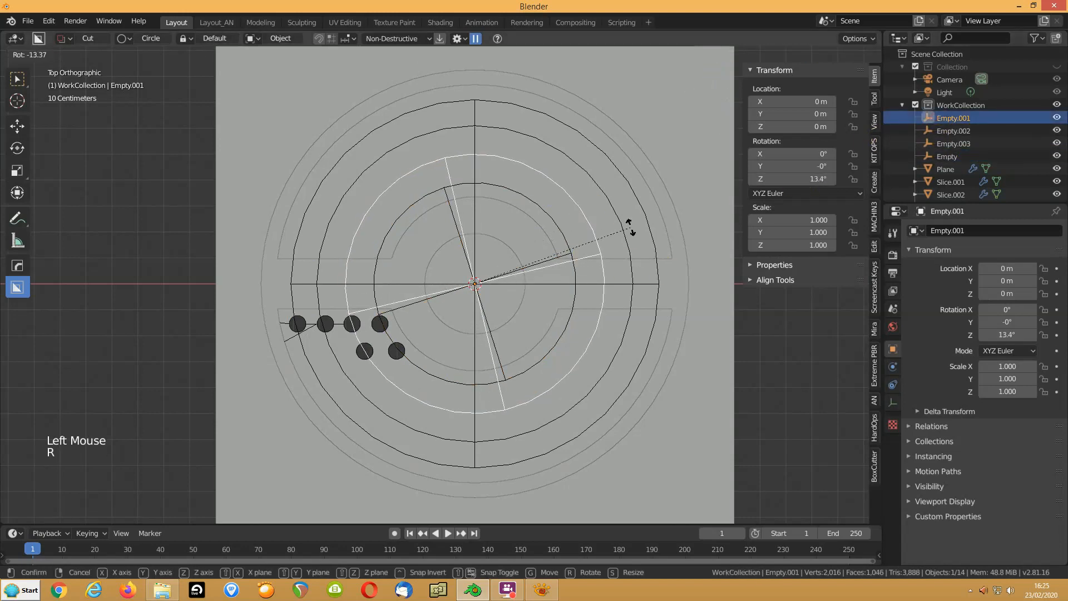
left_click(625, 223)
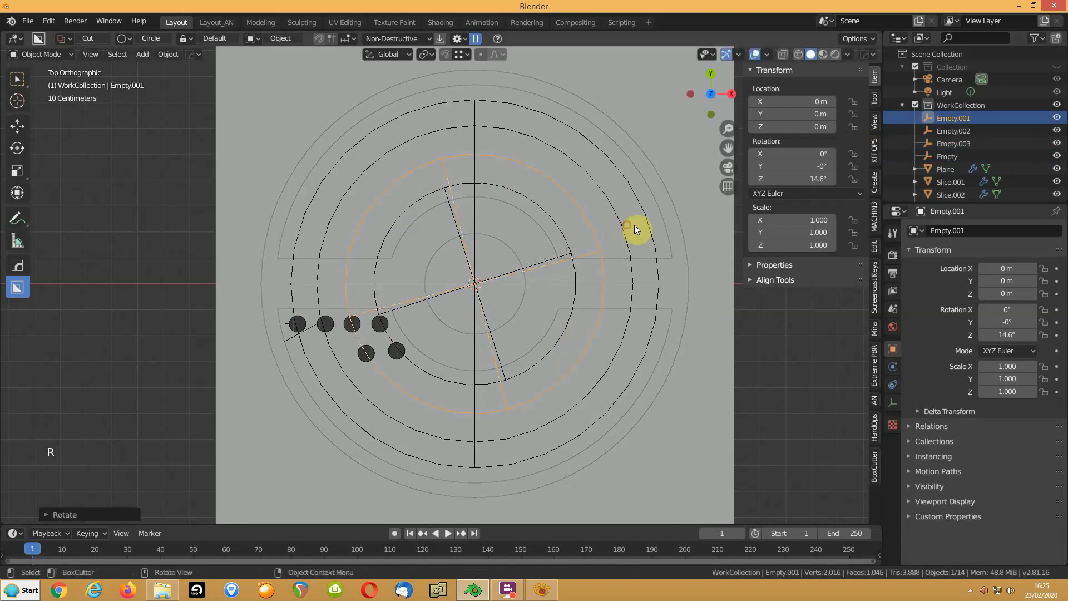
Rotate the two outer guides around Z, Empty.002 by about 10.8° and Empty.003 by about 10.4°, to space their rings' holes
left_click(929, 131)
key("r")
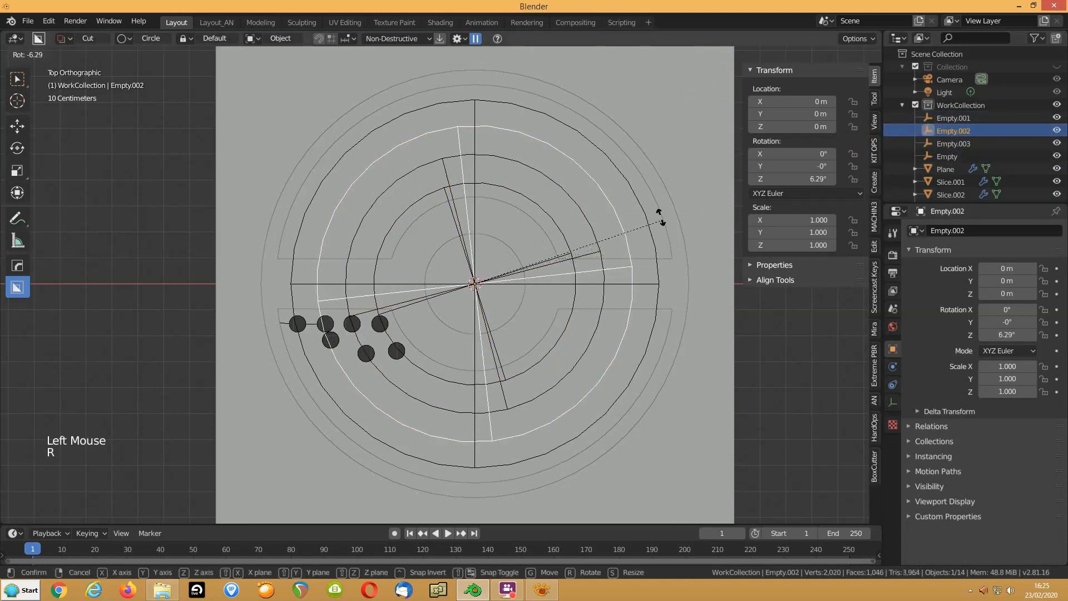
left_click(657, 209)
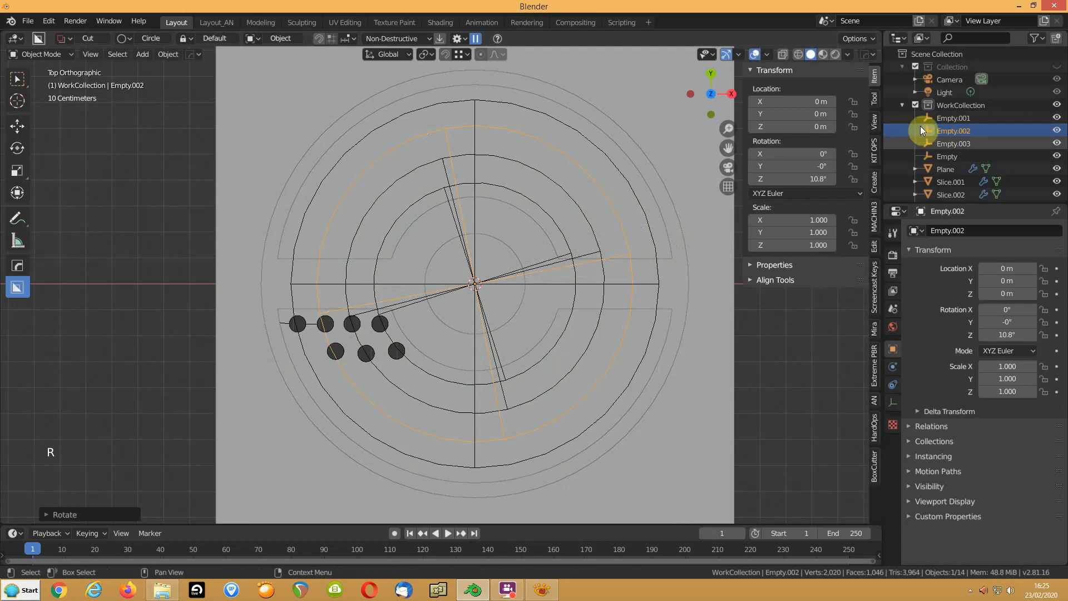
left_click(933, 142)
key("r")
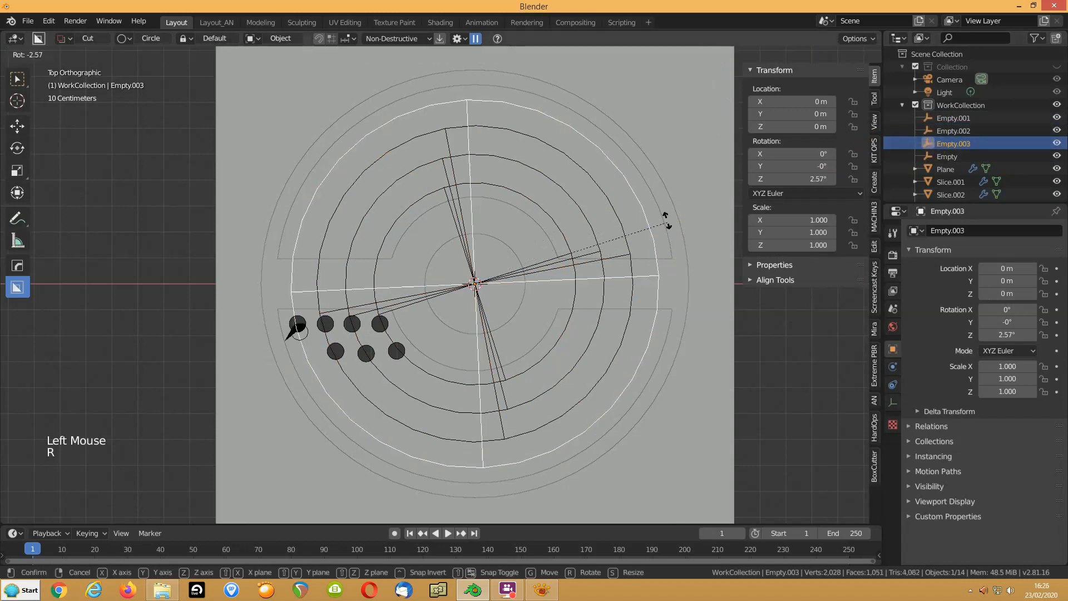
left_click(652, 200)
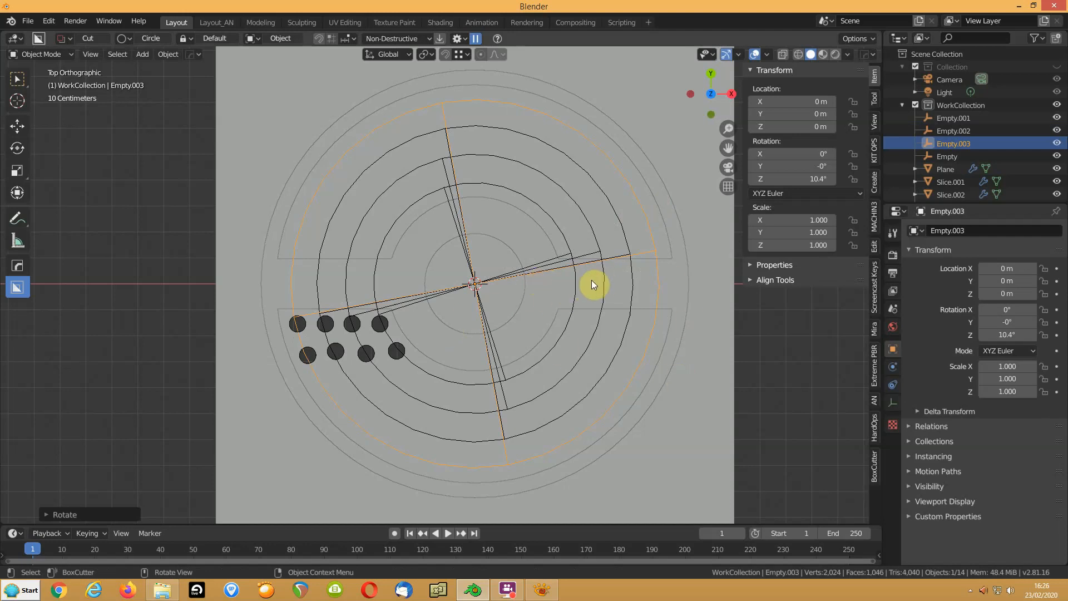
Set the innermost hole cutter's array count to 7 and rotate Empty to about 22.3° around Z to spread the holes along the lower arc
left_click(398, 359)
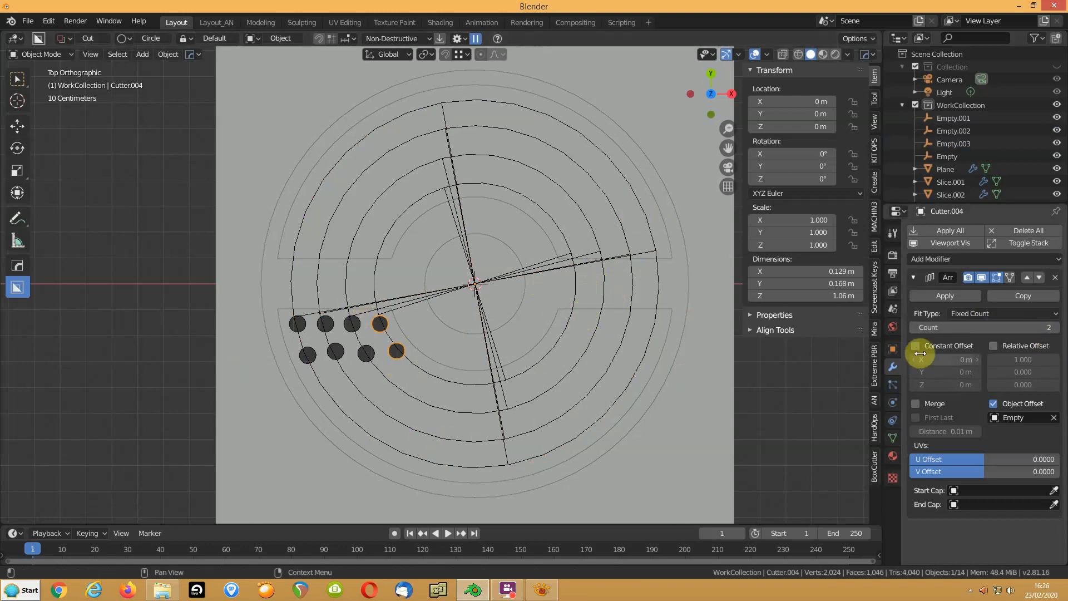
left_click(1046, 327)
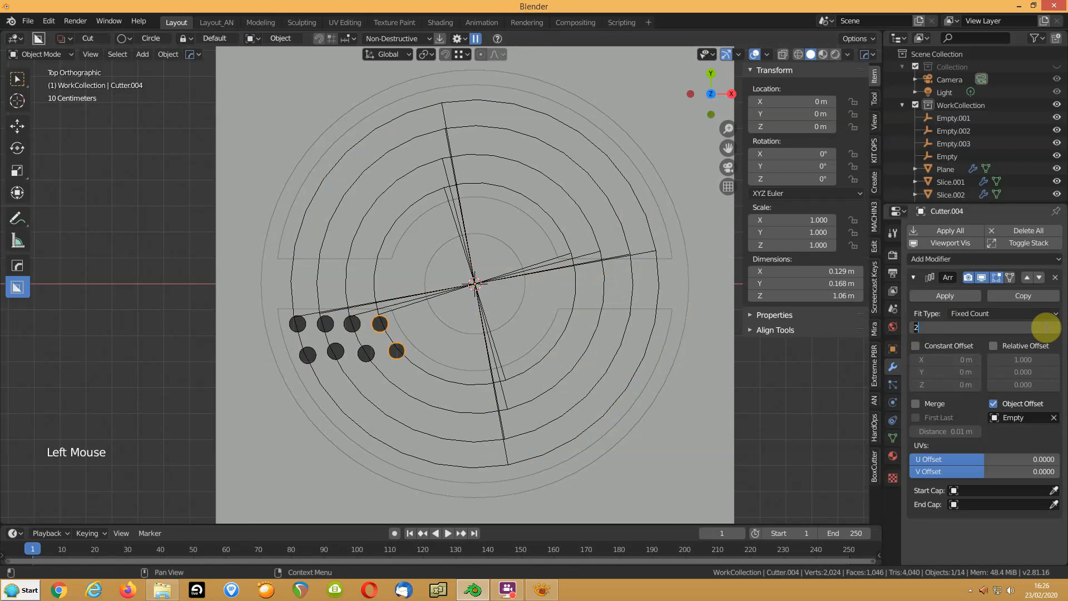
type("7")
key("Return")
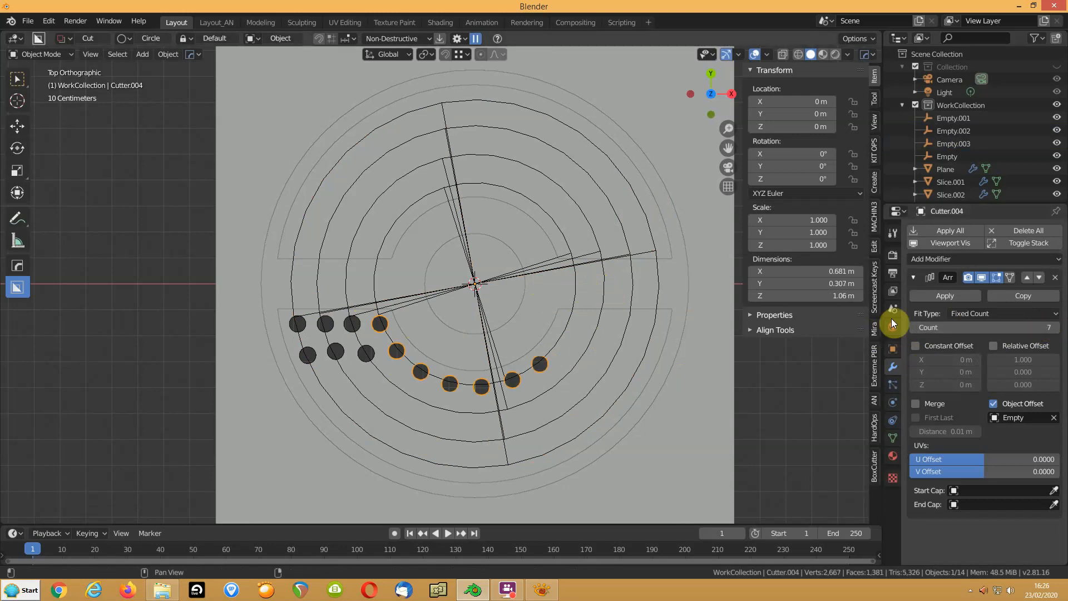
left_click(932, 159)
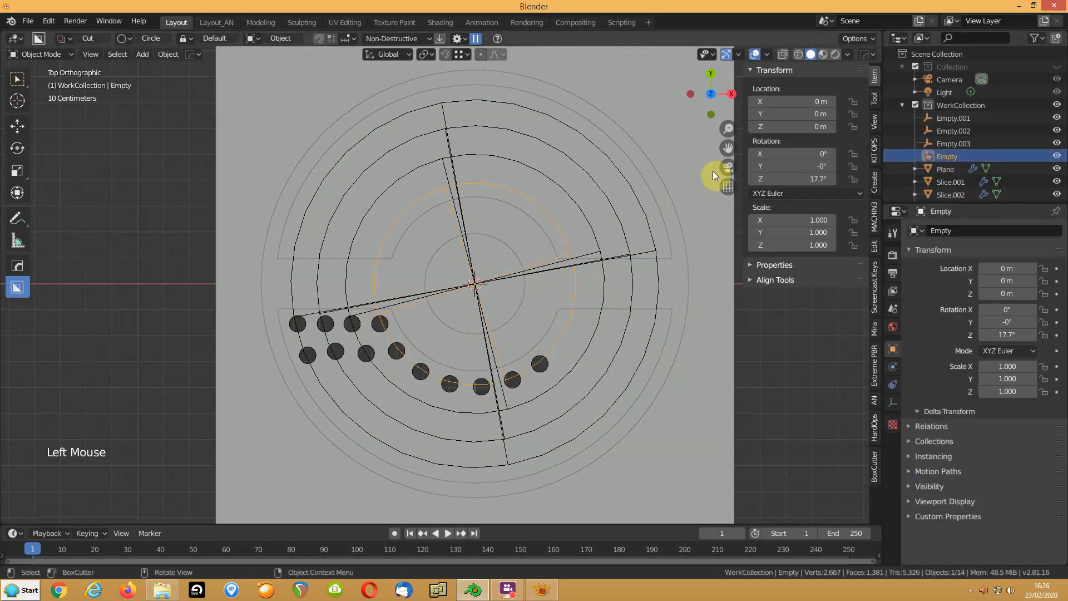
key("r")
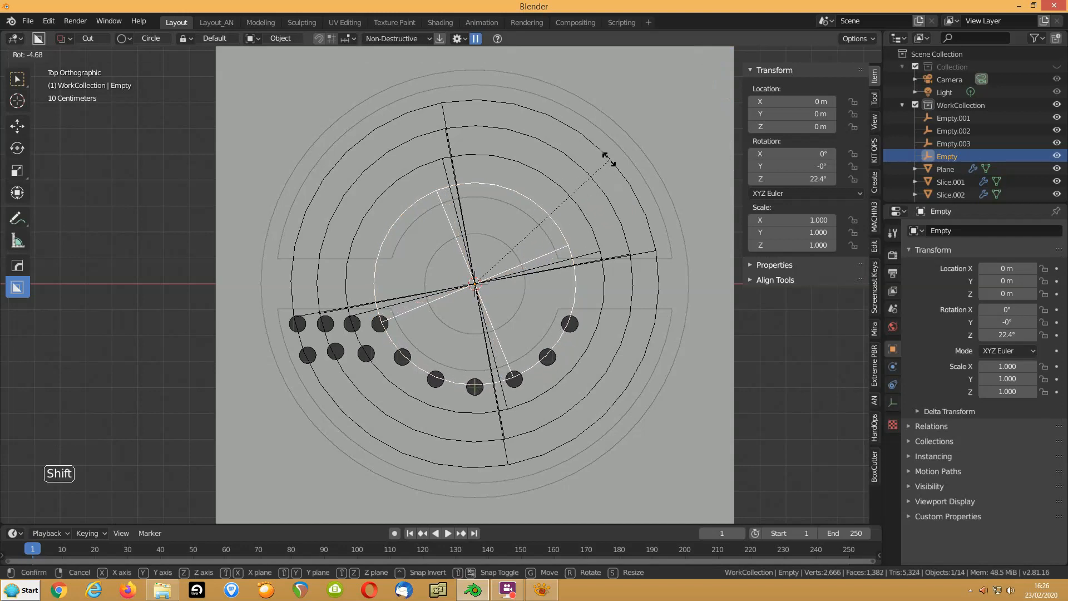
left_click(614, 167)
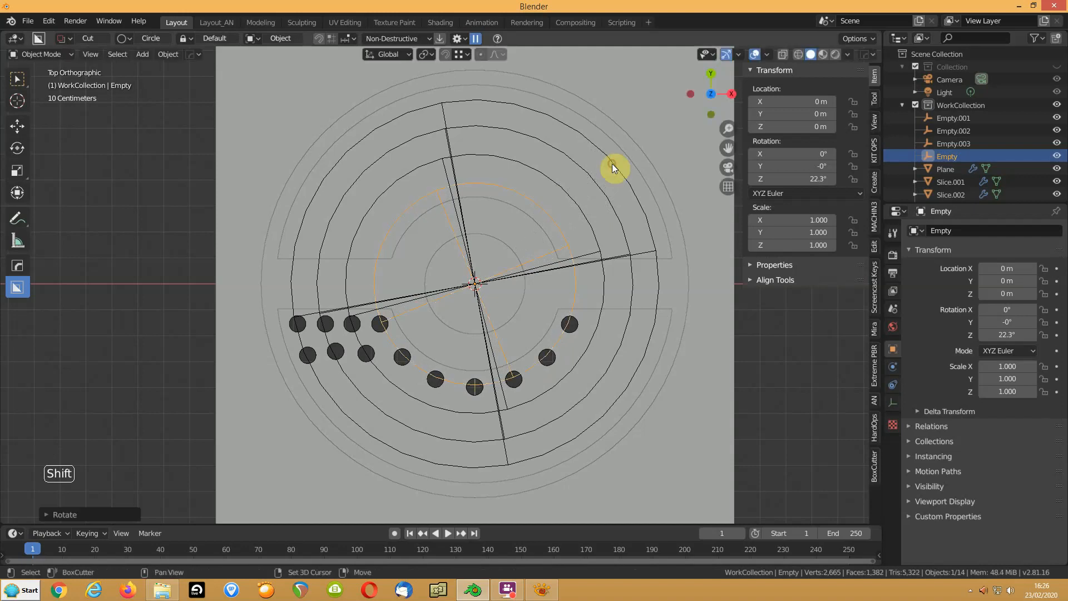
Set the second ring cutter's array count to 10 and rotate Empty.001 to about 15.9° around Z to even out the arc
left_click(585, 221)
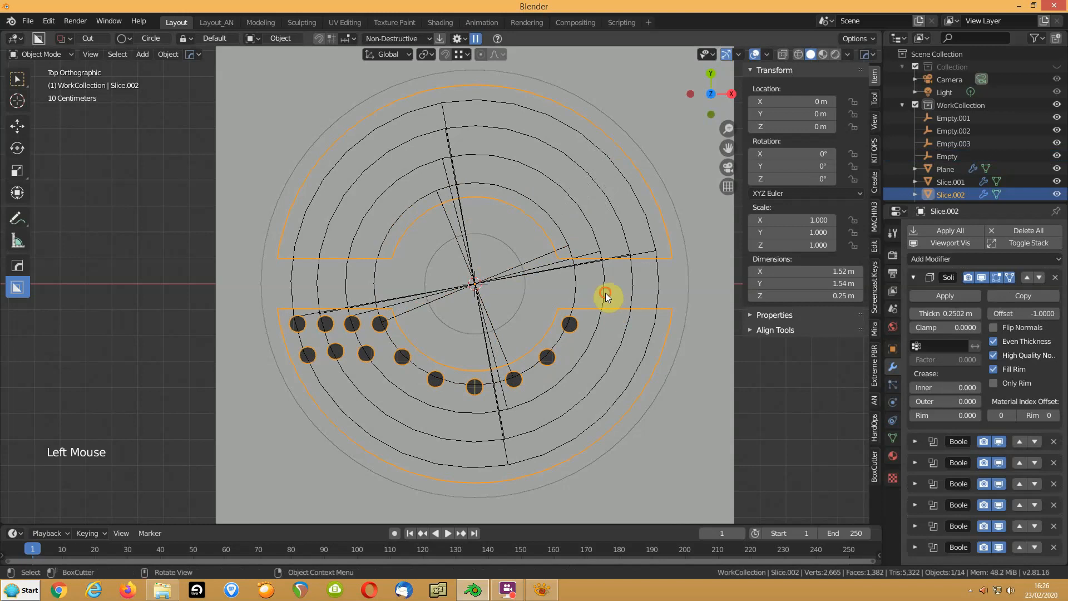
left_click(606, 292)
left_click(367, 359)
left_click(1023, 328)
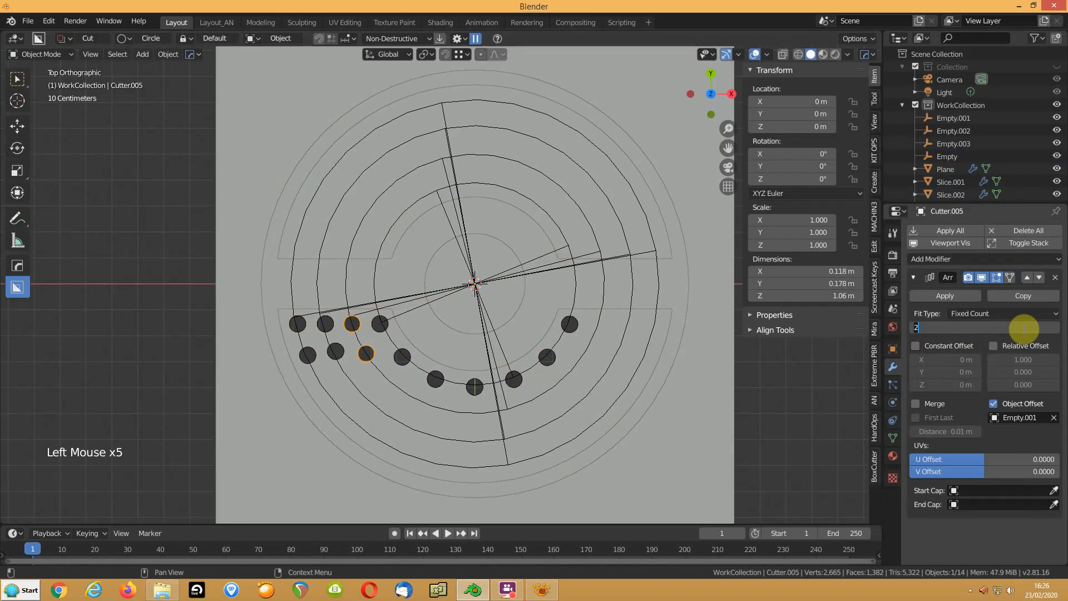
type("10")
key("Return")
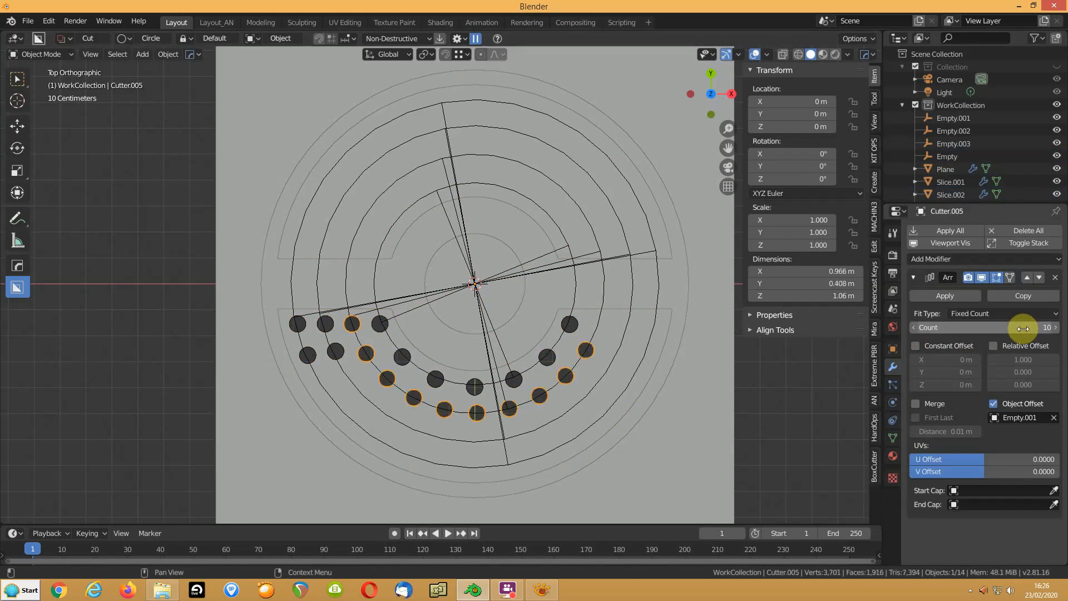
left_click(927, 119)
key("r")
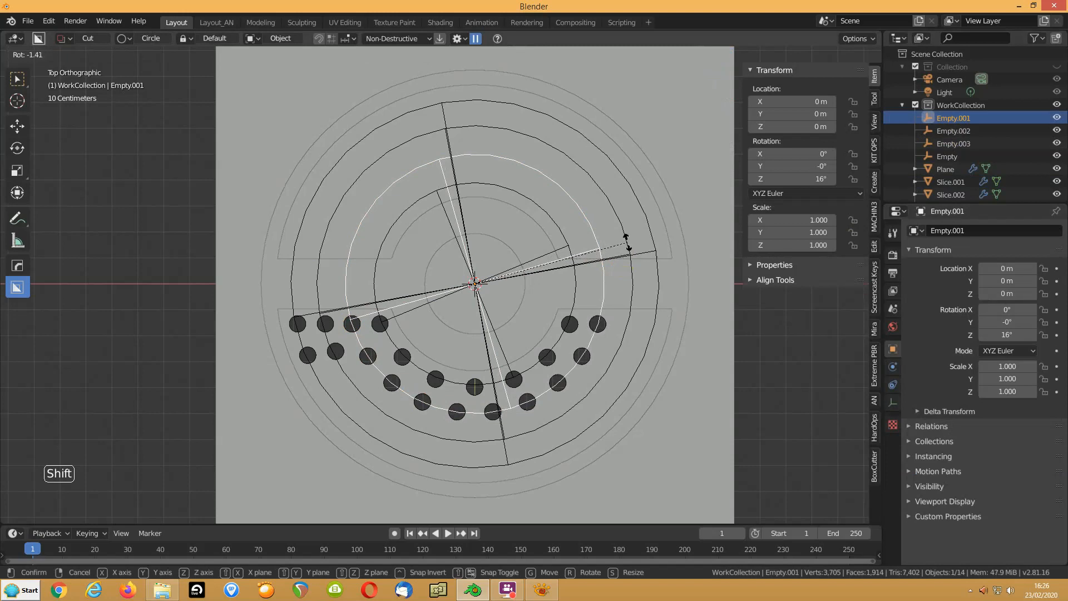
left_click(627, 247)
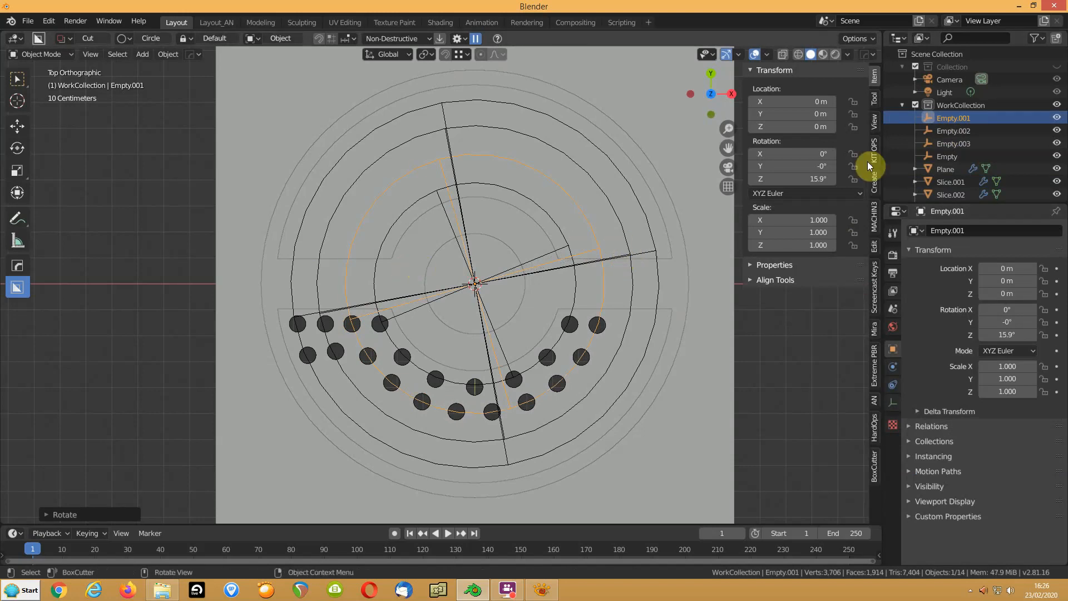
Set the third ring cutter's array count to 13 and rotate Empty.002 to about 12.5° around Z to align the end holes
left_click(328, 355)
double_click(1036, 329)
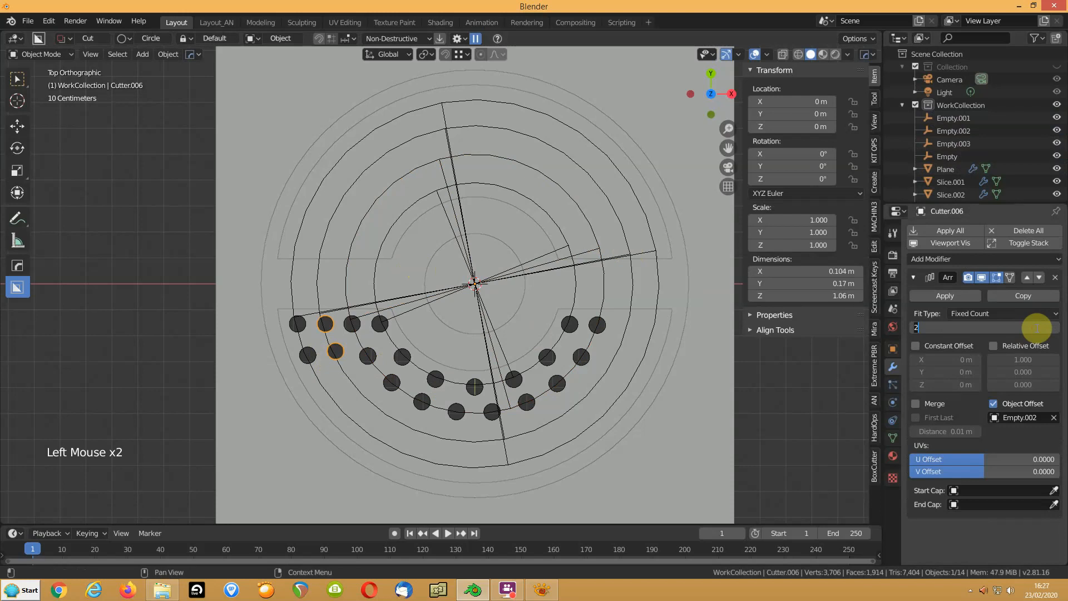
type("3")
key("Return")
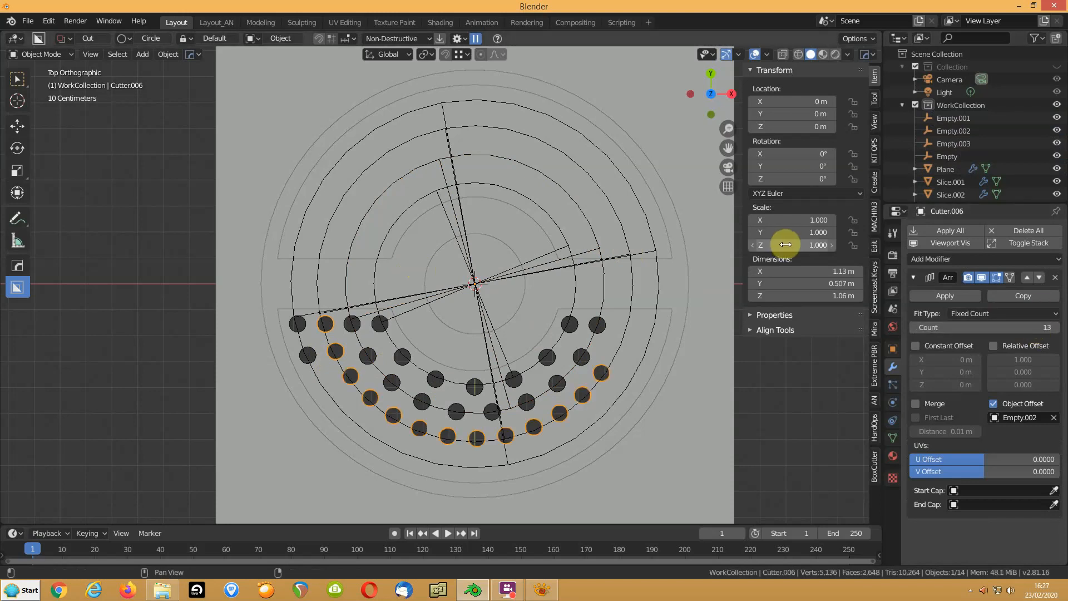
left_click(930, 131)
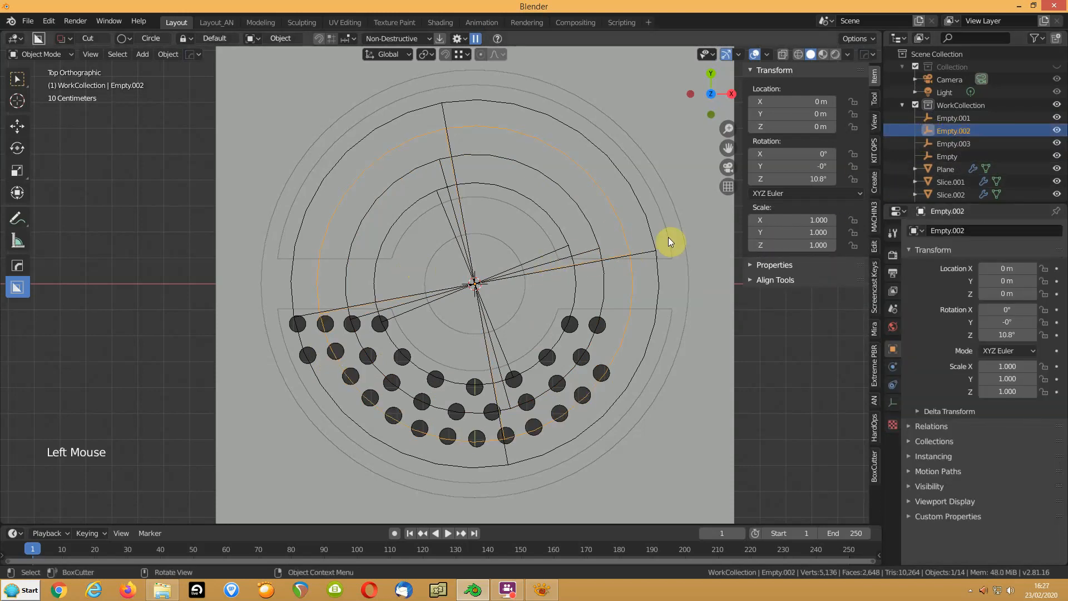
key("r")
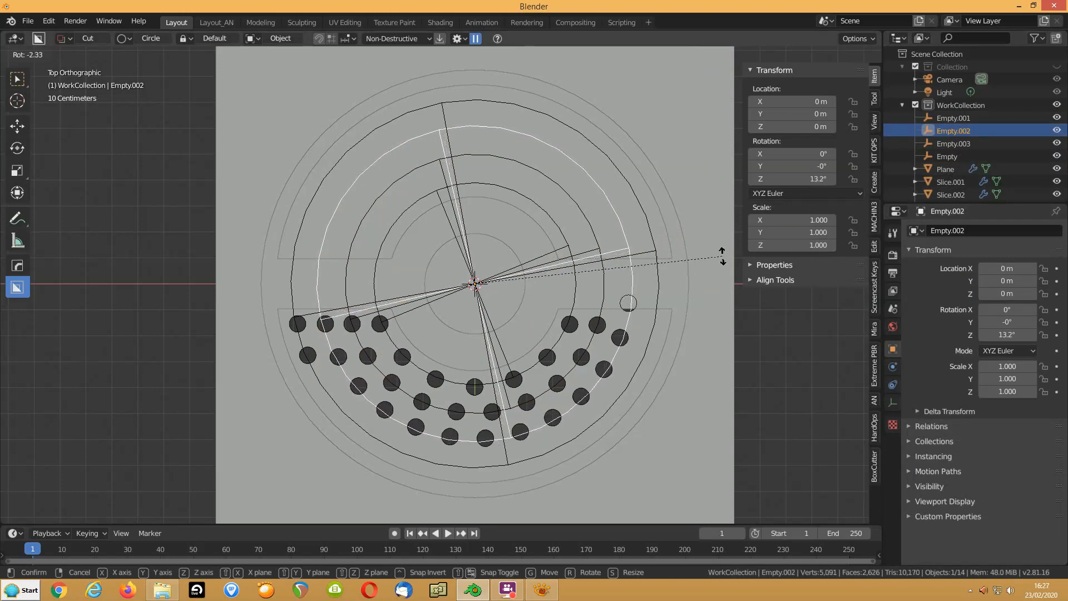
key("shift")
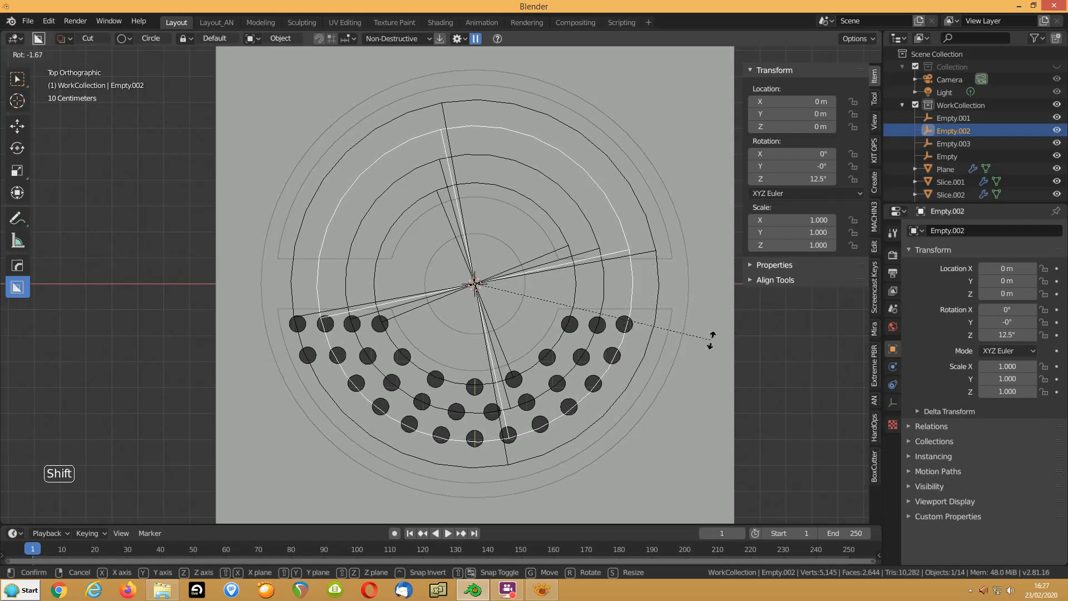
left_click(711, 340)
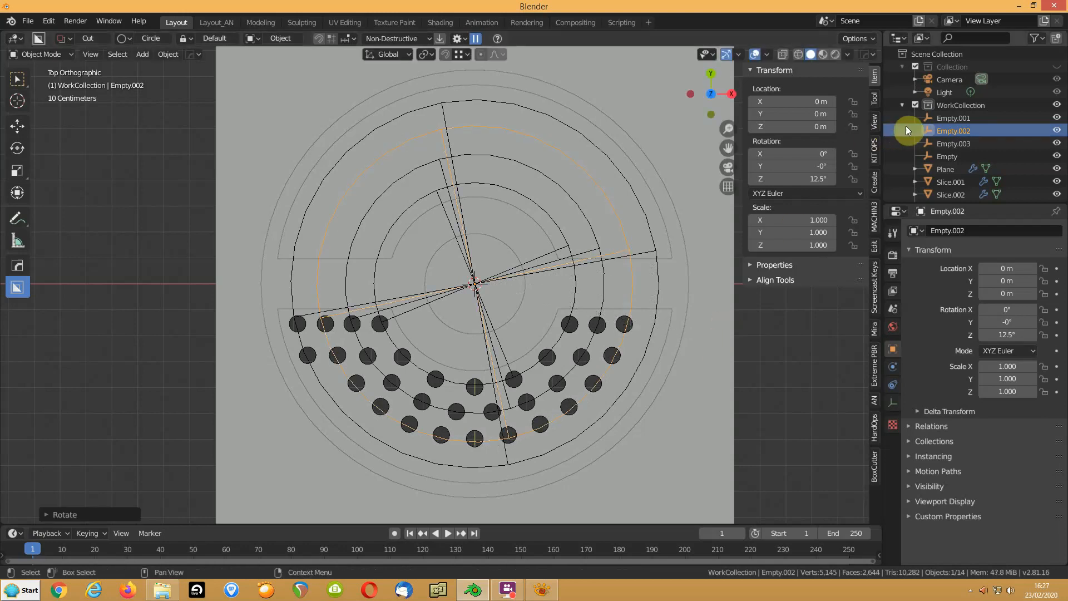
Set the outermost hole cutter's array count to 16 and rotate Empty.003 to about 10.3° around Z to align the end holes
left_click(307, 364)
left_click(1041, 327)
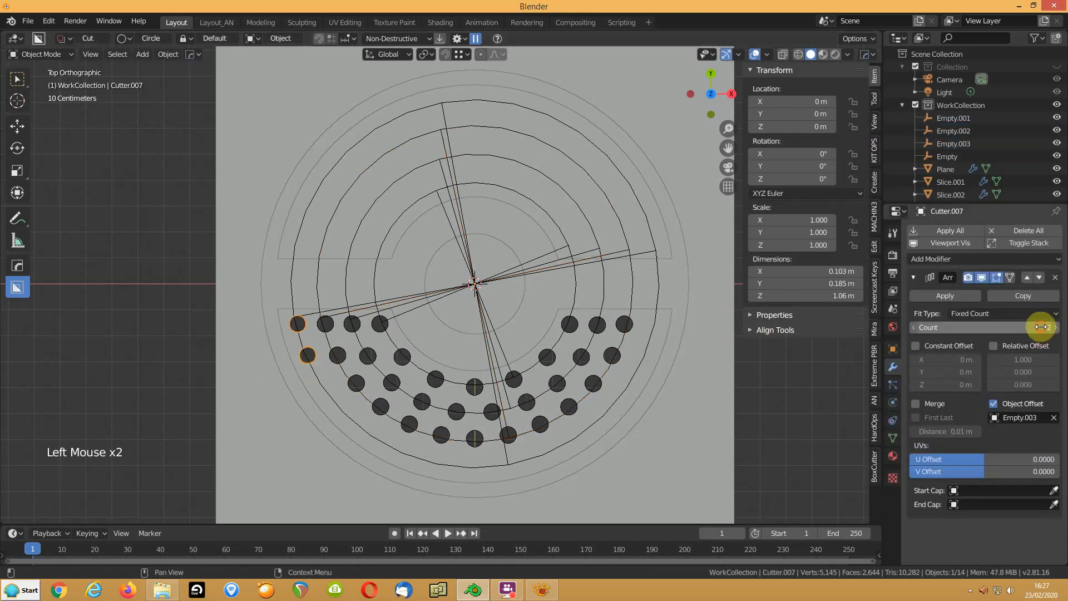
left_click(1042, 327)
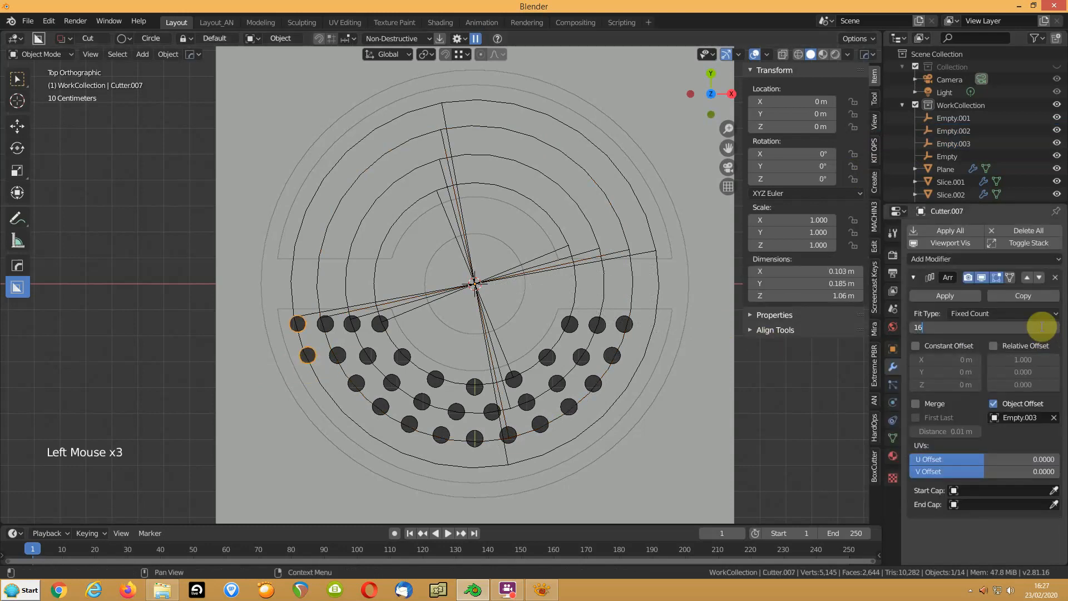
key("Return")
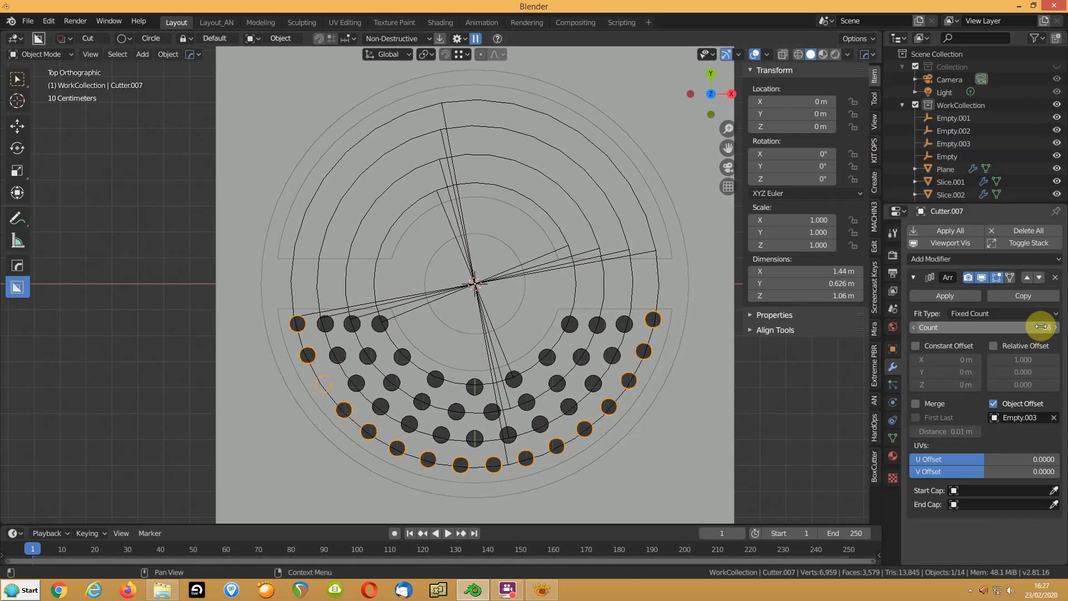
left_click(927, 145)
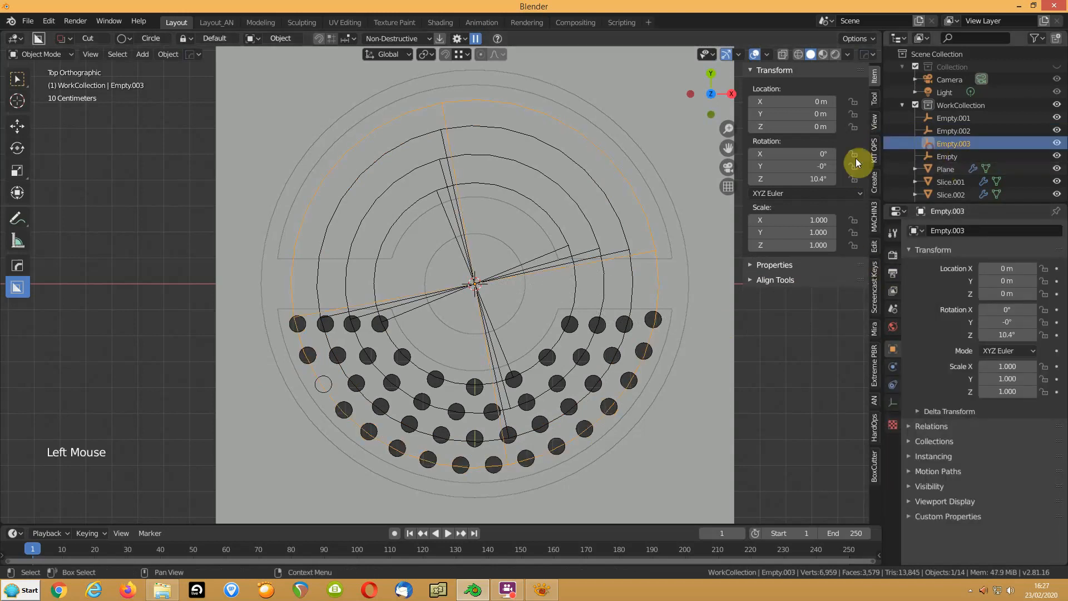
key("r")
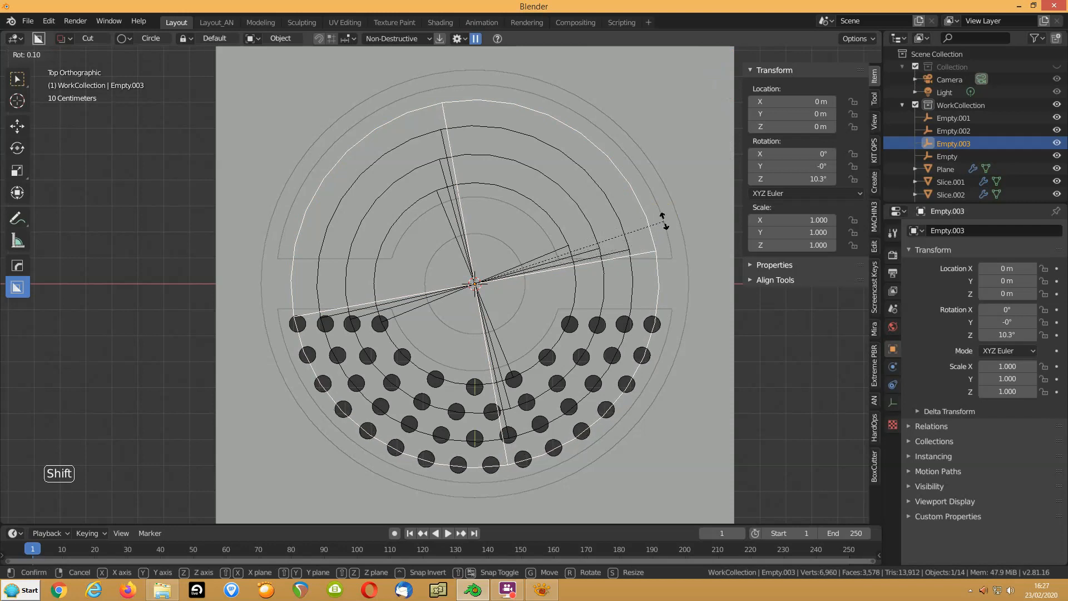
left_click(665, 222)
Add a Mirror modifier to the innermost ring's hole cutter, mirroring across Y only
middle_click_drag(525, 349, 483, 393)
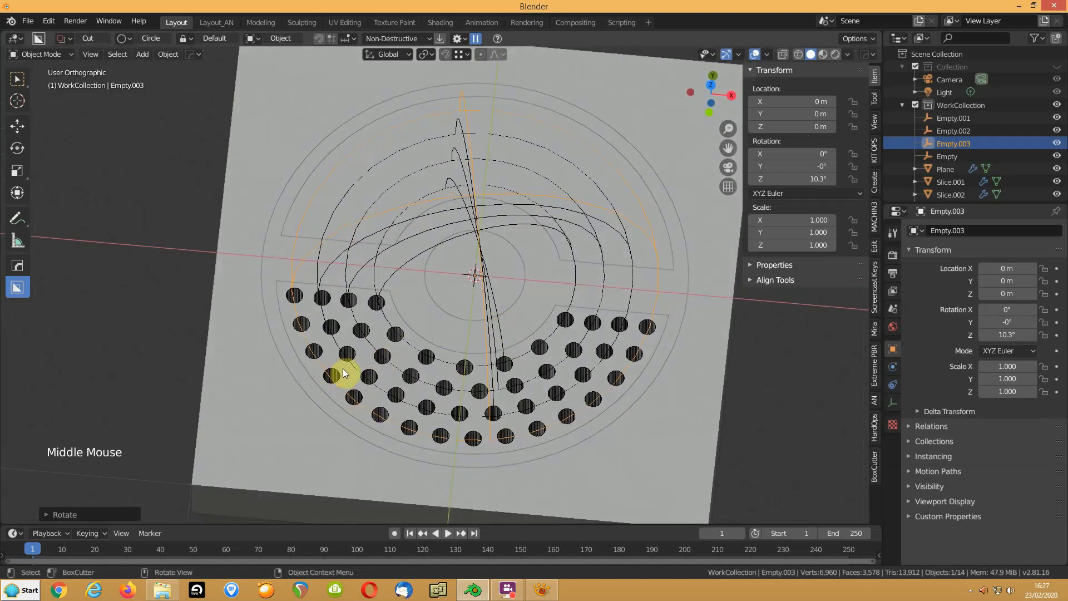
middle_click_drag(345, 372, 429, 290)
middle_click_drag(364, 249, 437, 206, "shift")
middle_click_drag(461, 303, 488, 272)
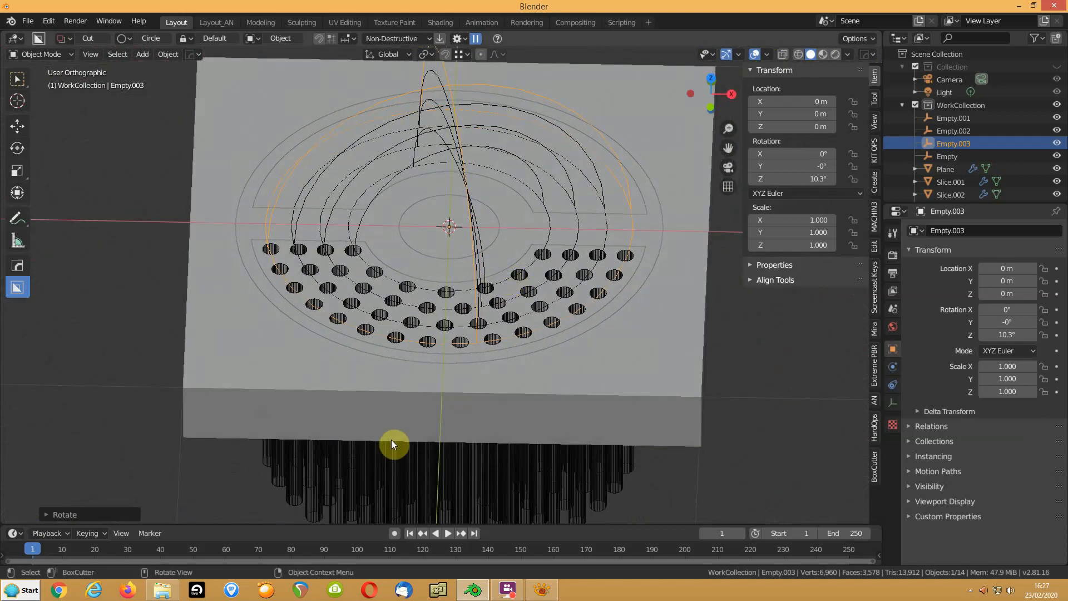
middle_click_drag(443, 303, 513, 311)
left_click(351, 272)
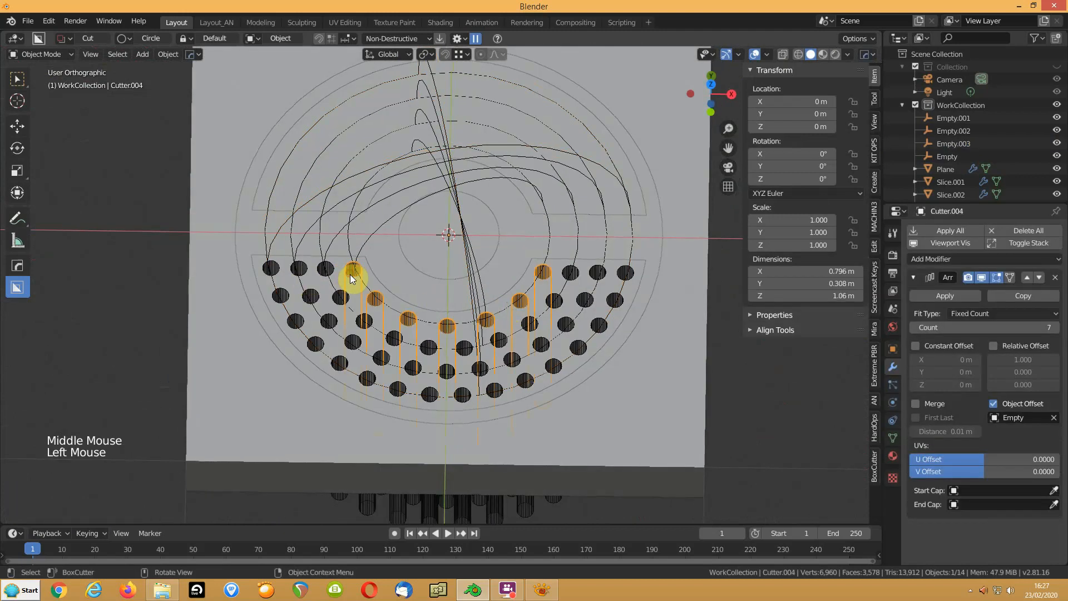
left_click(920, 272)
left_click(922, 257)
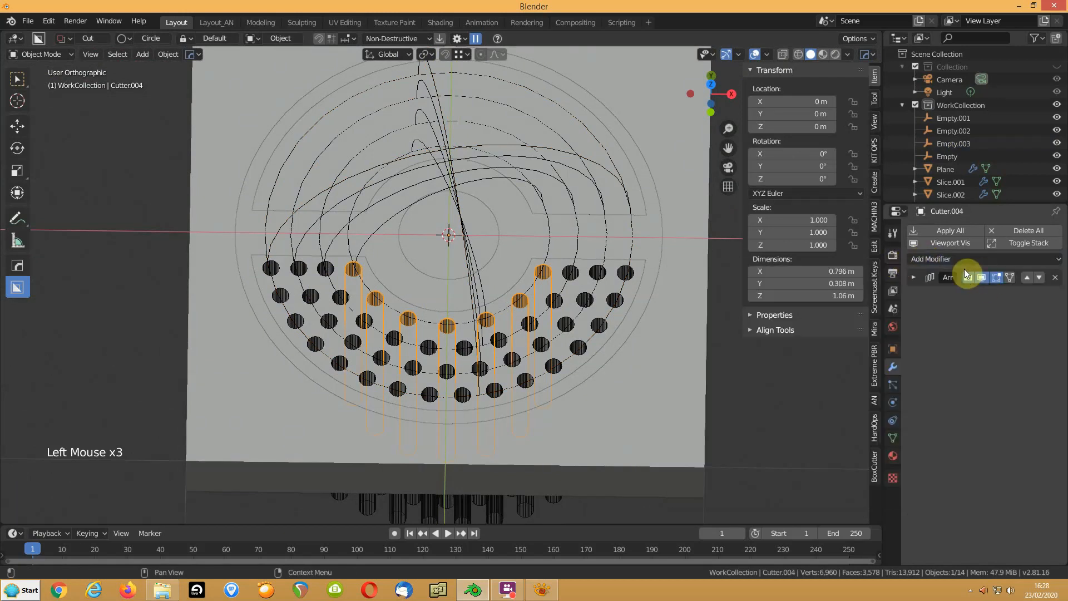
left_click(936, 260)
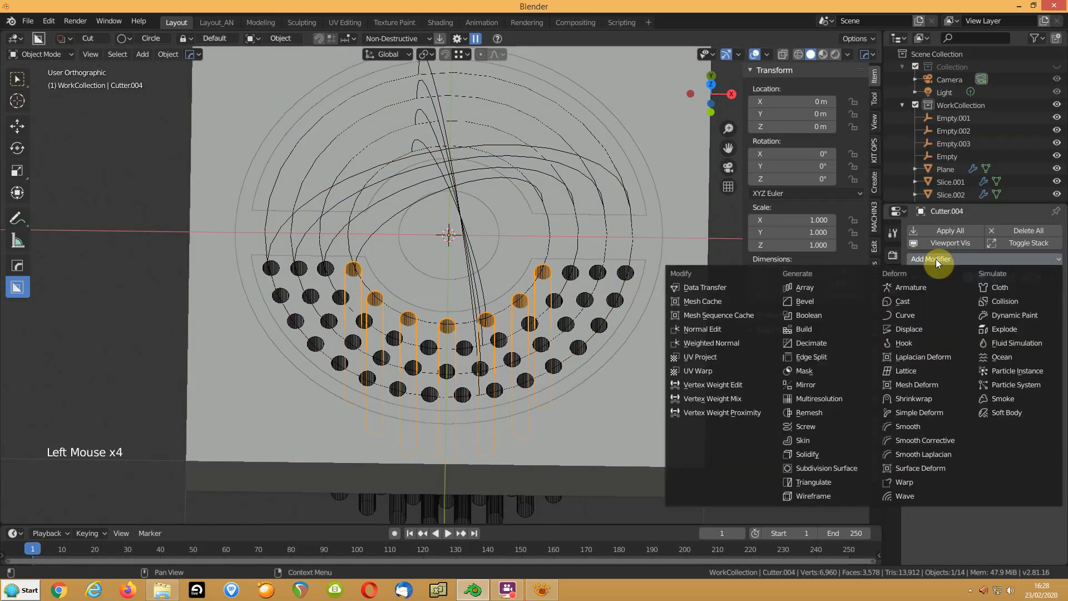
left_click(802, 384)
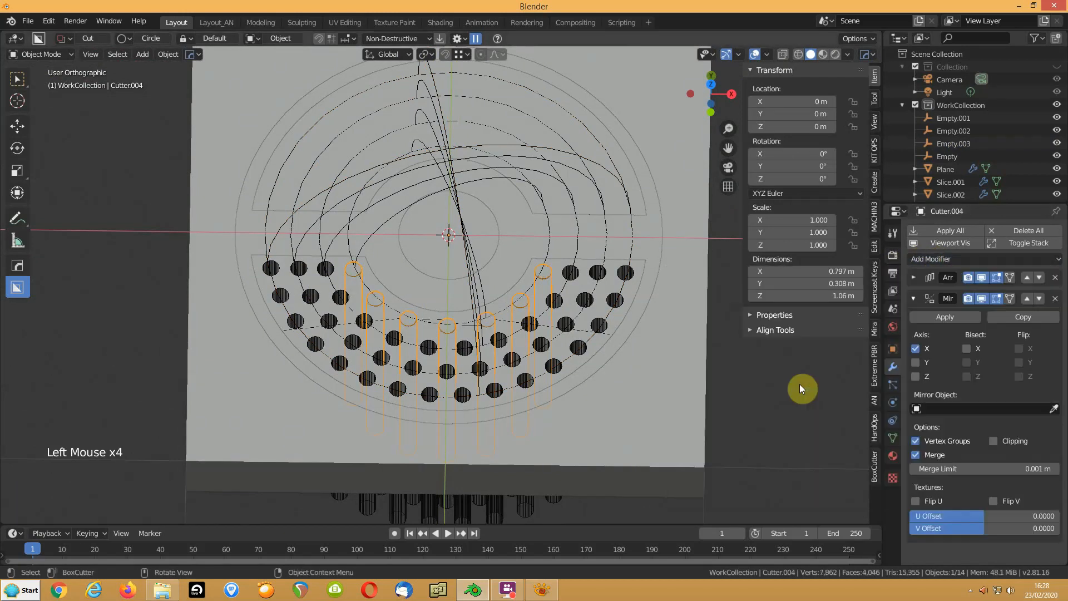
left_click(915, 349)
left_click(914, 363)
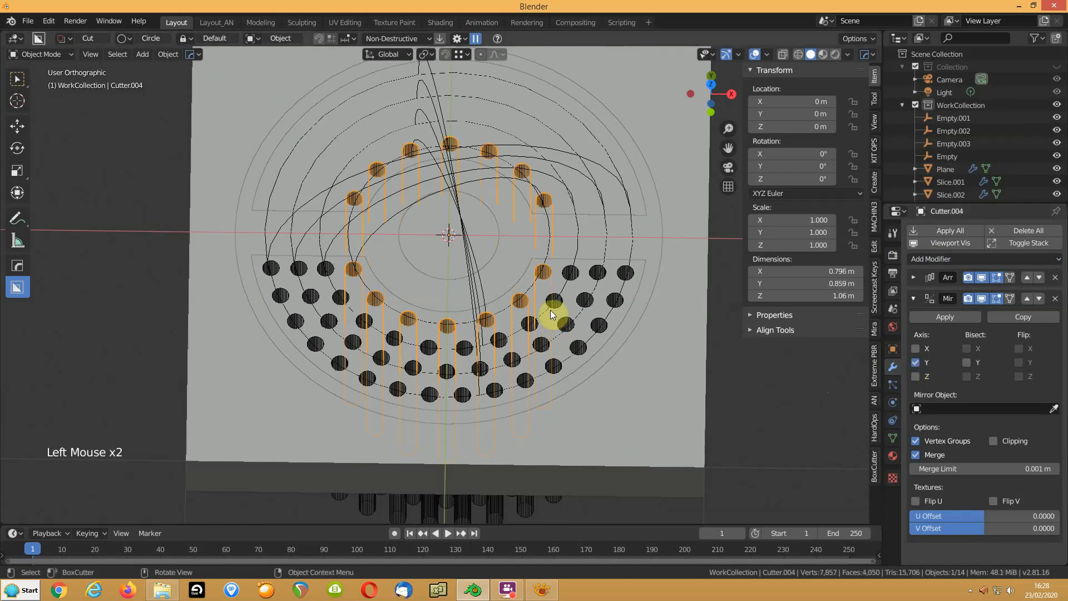
Add a Mirror modifier to the second ring's hole cutter, with only the Y axis enabled
left_click(570, 276)
left_click(912, 278)
left_click(916, 260)
left_click(805, 384)
left_click(917, 349)
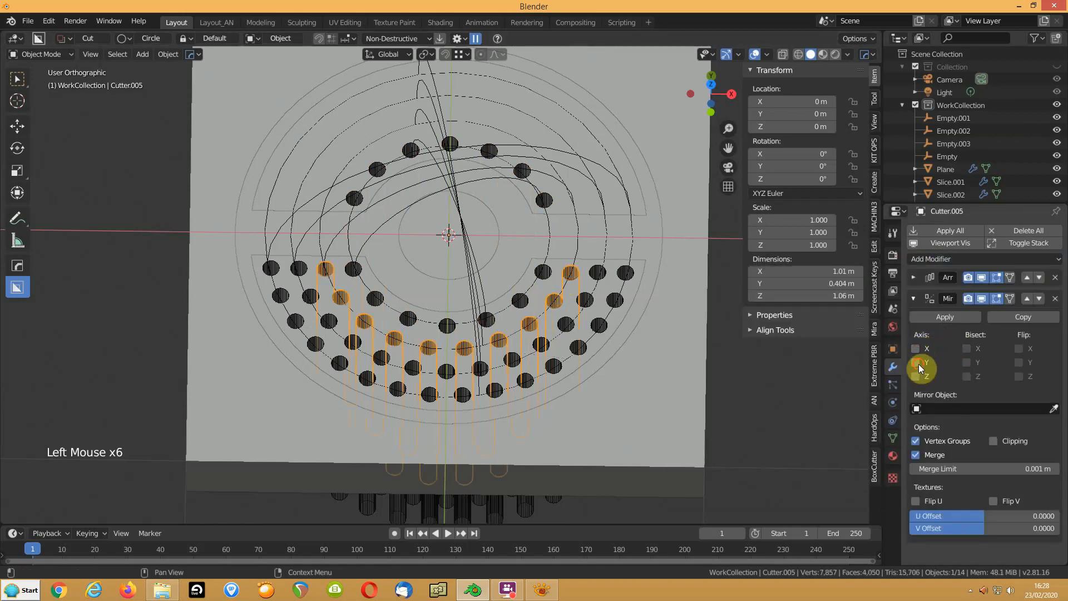
left_click(919, 364)
Add a Mirror modifier to the third ring's hole cutter, mirroring across Y instead of X
left_click(603, 276)
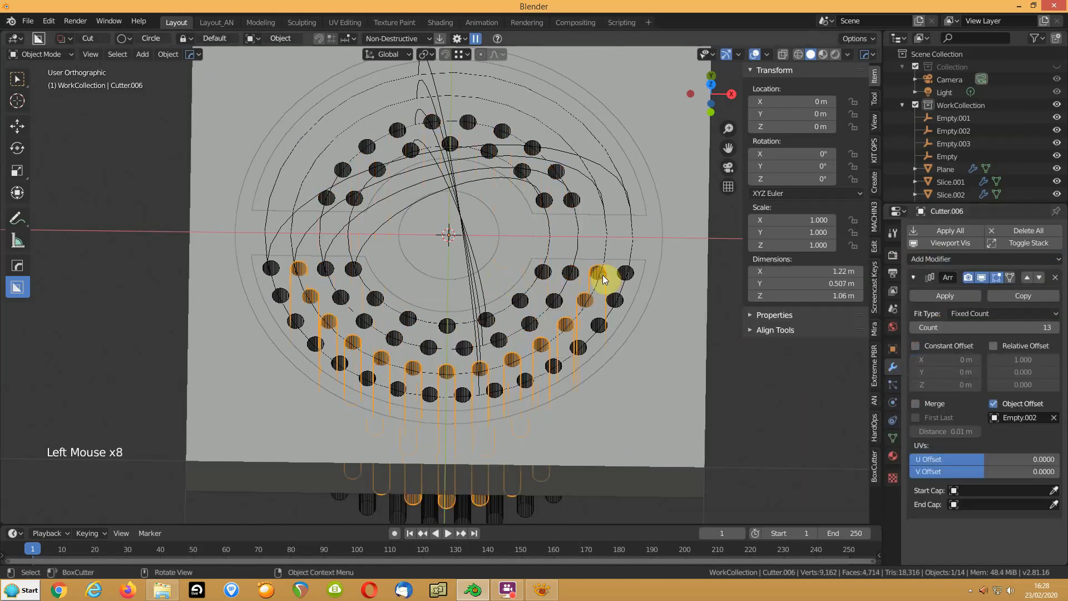
left_click(919, 280)
left_click(924, 259)
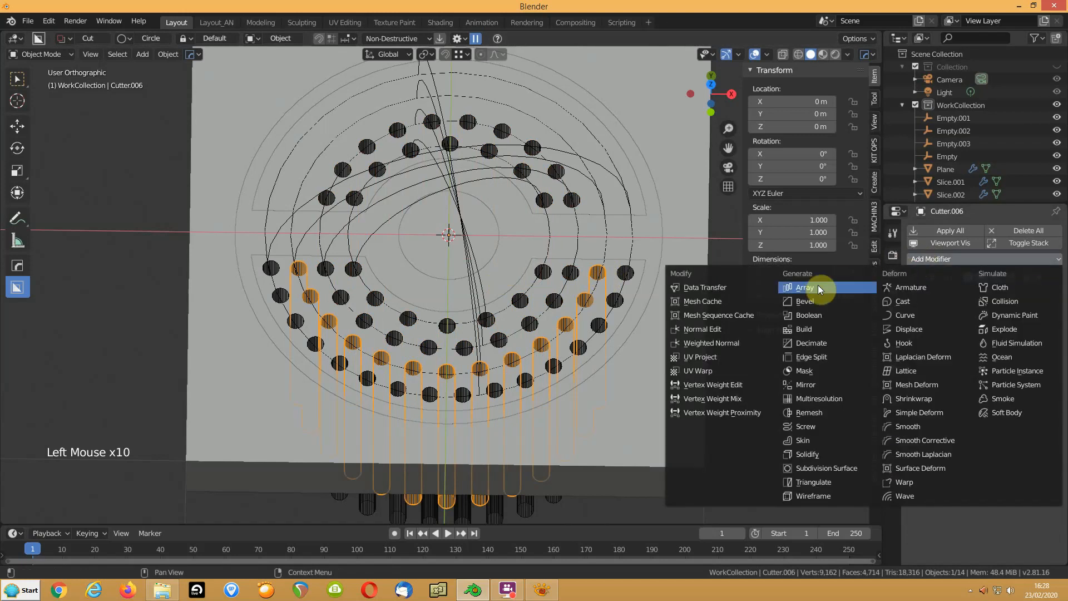
left_click(801, 383)
left_click(916, 349)
left_click(917, 363)
left_click(921, 288)
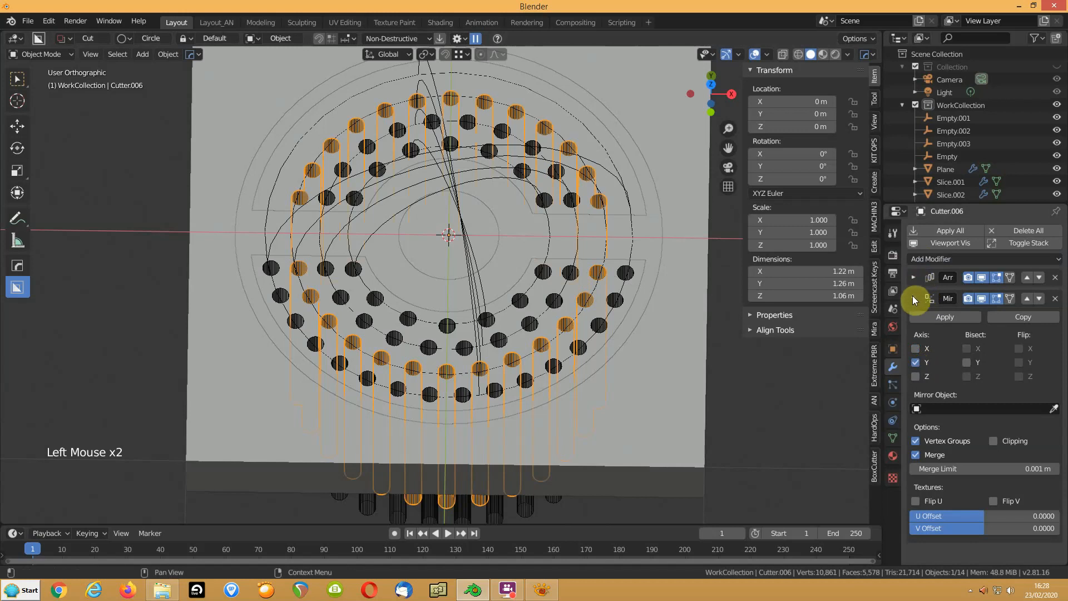
Add a Mirror modifier to the outermost ring's hole cutter with Y as its only mirror axis
left_click(630, 276)
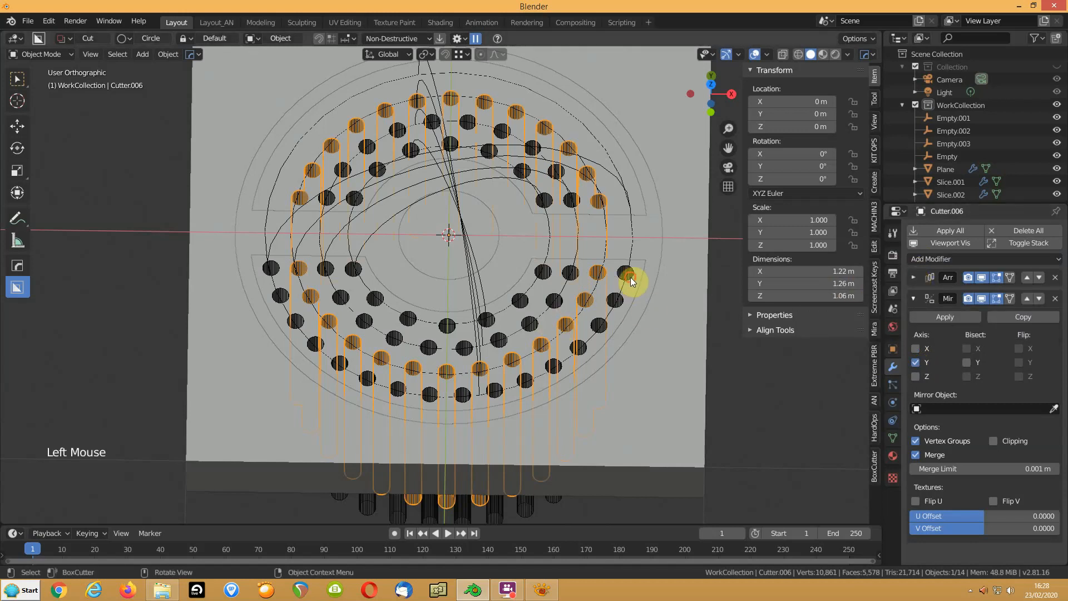
left_click(913, 278)
left_click(941, 260)
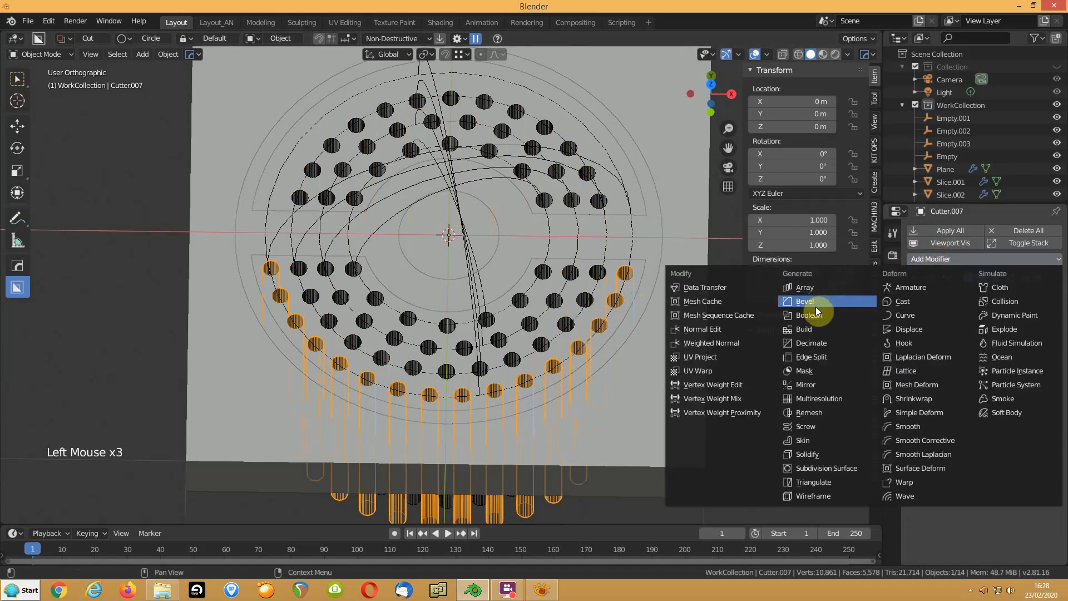
left_click(807, 384)
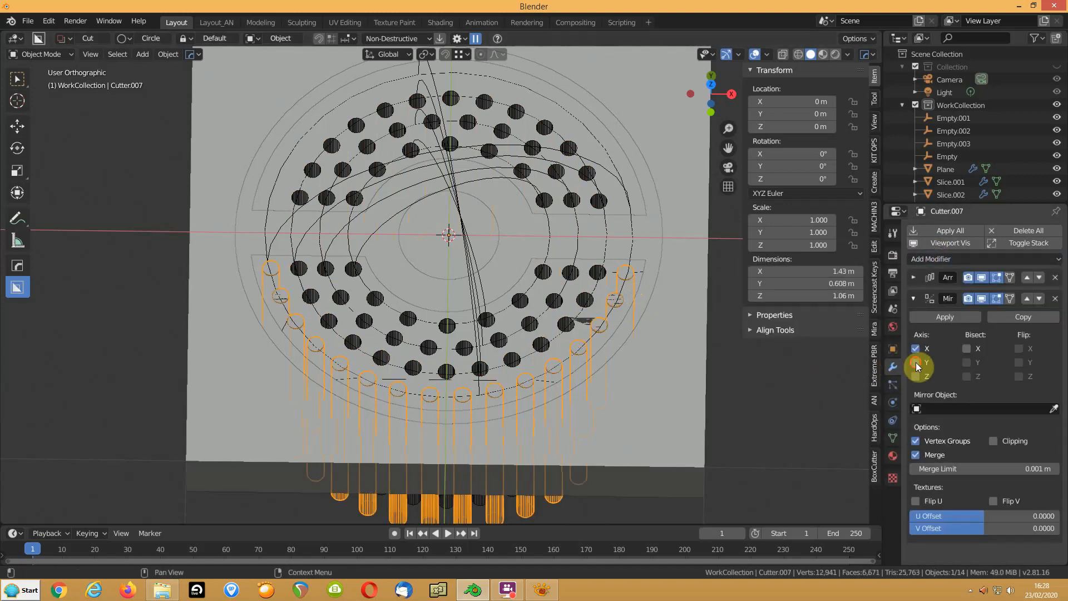
left_click(916, 349)
left_click(916, 363)
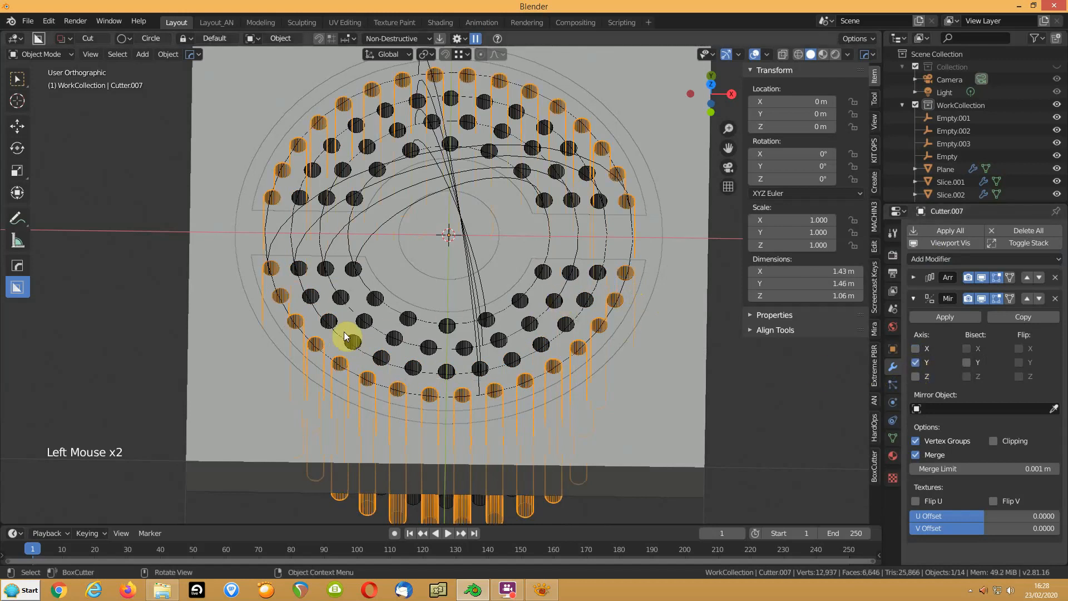
Clear the selection, hide the viewport overlays and examine the full perforated vent from several angles
left_click(109, 299)
middle_click_drag(165, 305, 228, 278)
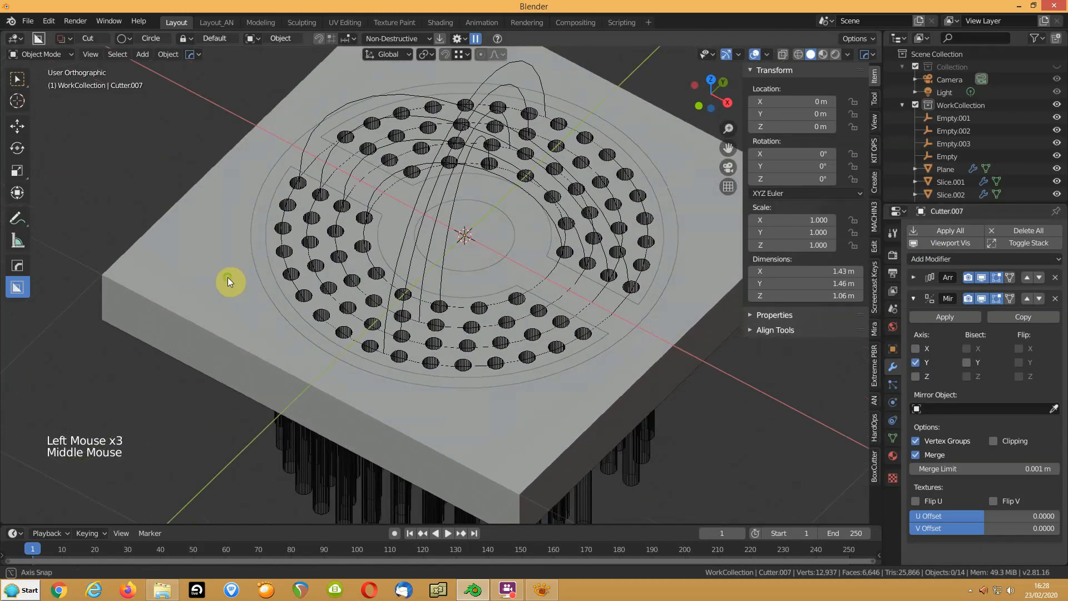
left_click(755, 55)
middle_click_drag(479, 236, 512, 252)
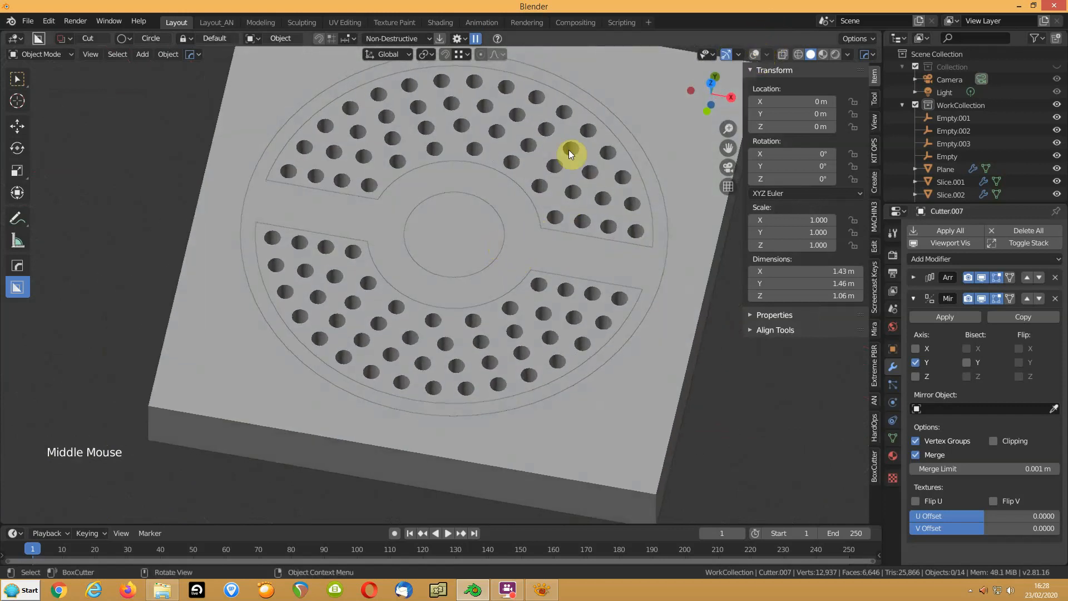
middle_click_drag(479, 243, 473, 266)
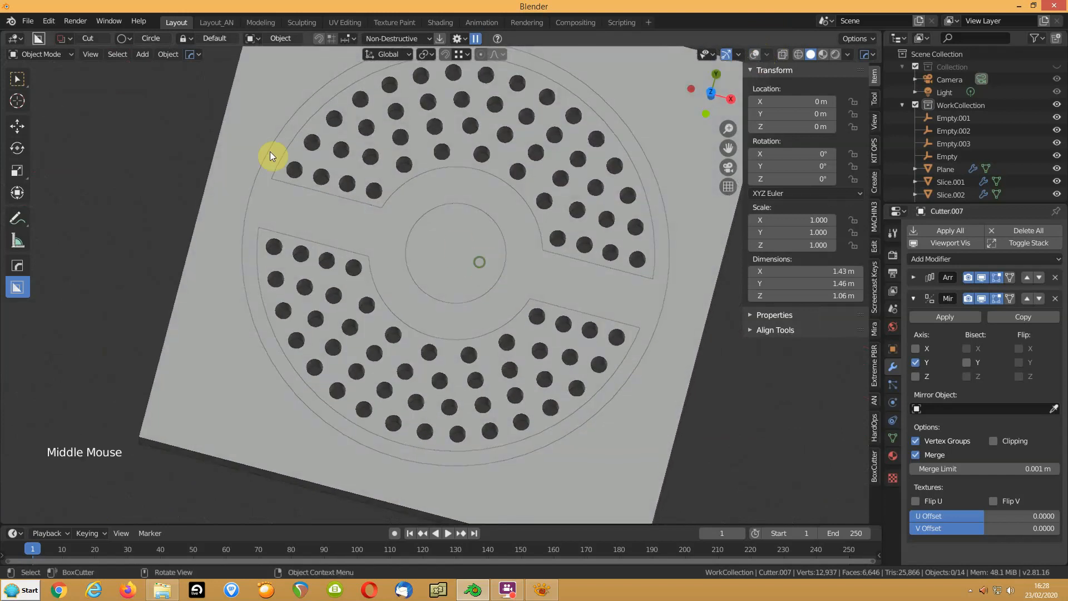
Save the scene as tmp_NA04.blend in the Misc_Tests folder
left_click(24, 21)
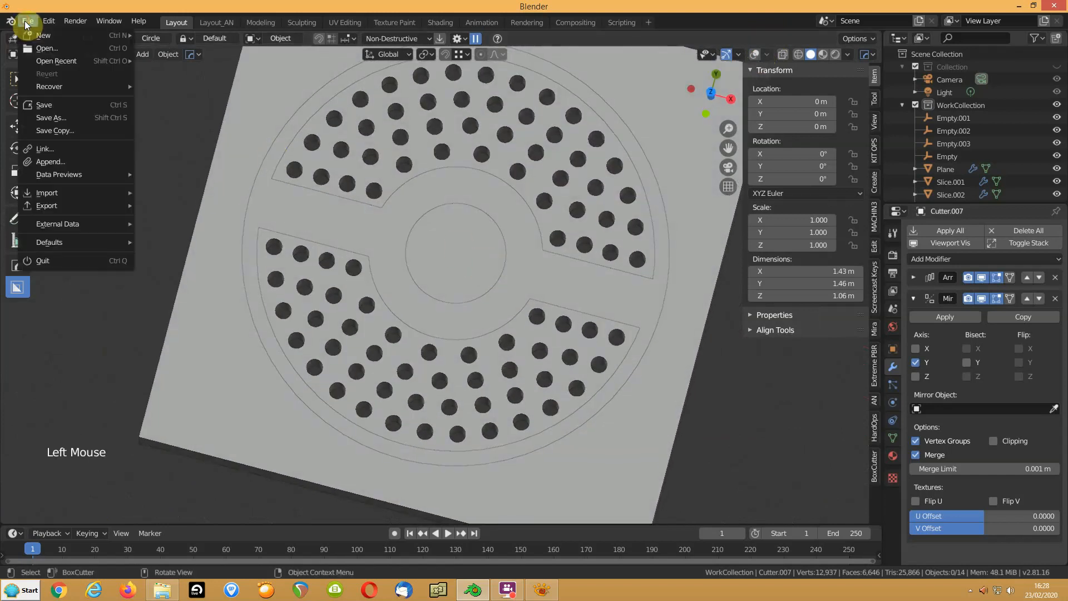
left_click(39, 117)
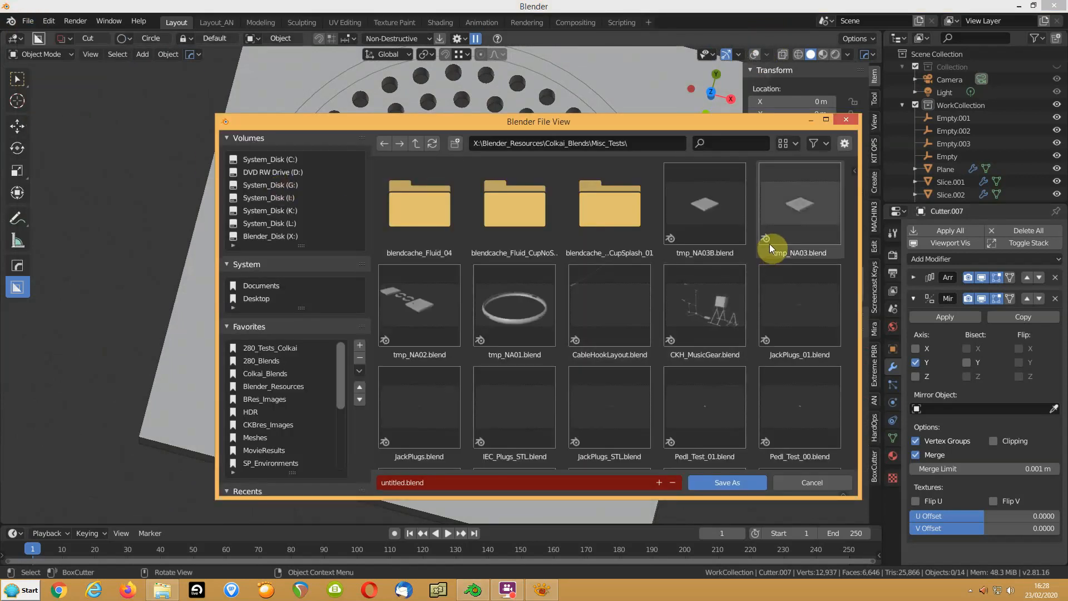
left_click(448, 326)
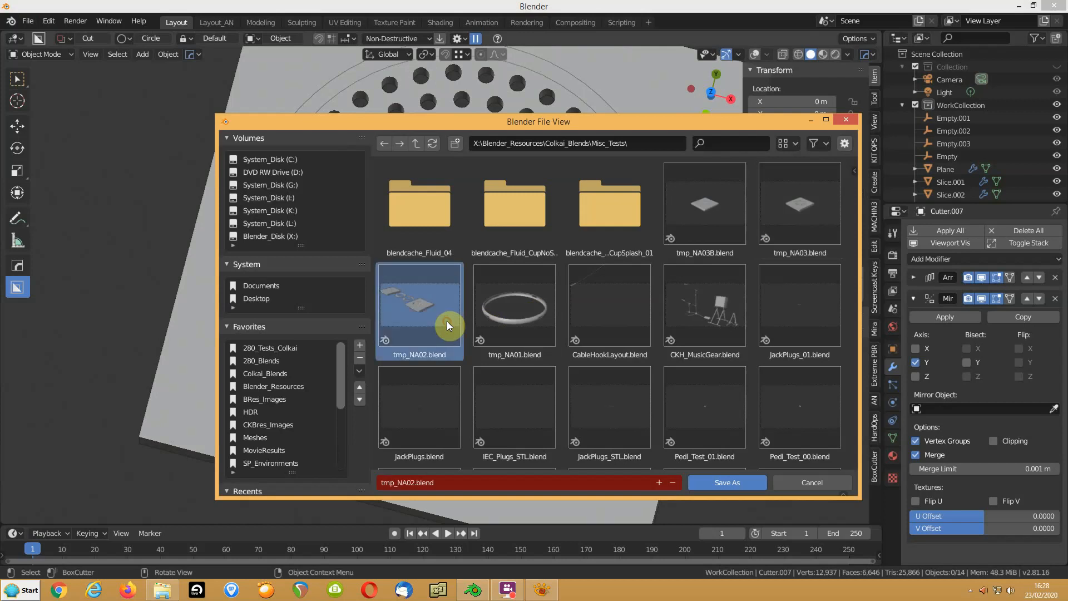
left_click(660, 482)
left_click(740, 482)
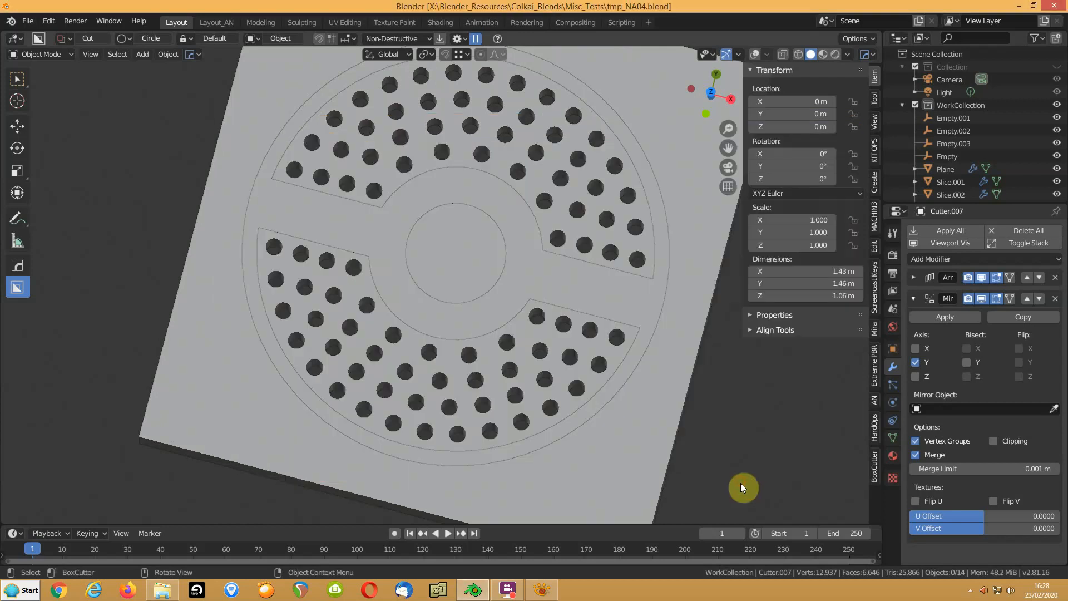
Show the viewport overlays again and inspect the base mesh of Slice.002 in Edit Mode
left_click(328, 296)
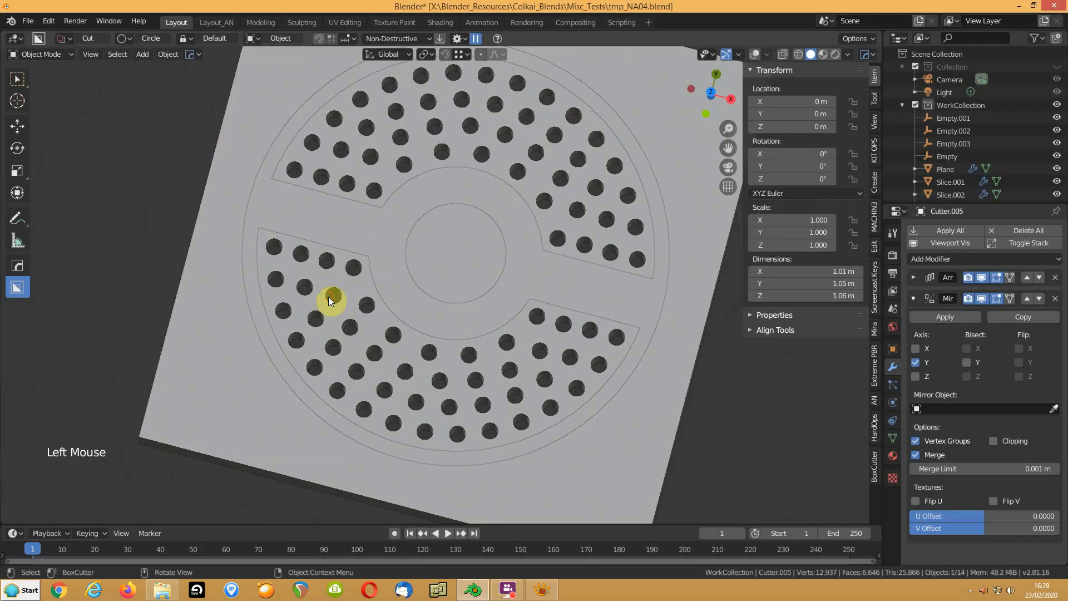
left_click(755, 54)
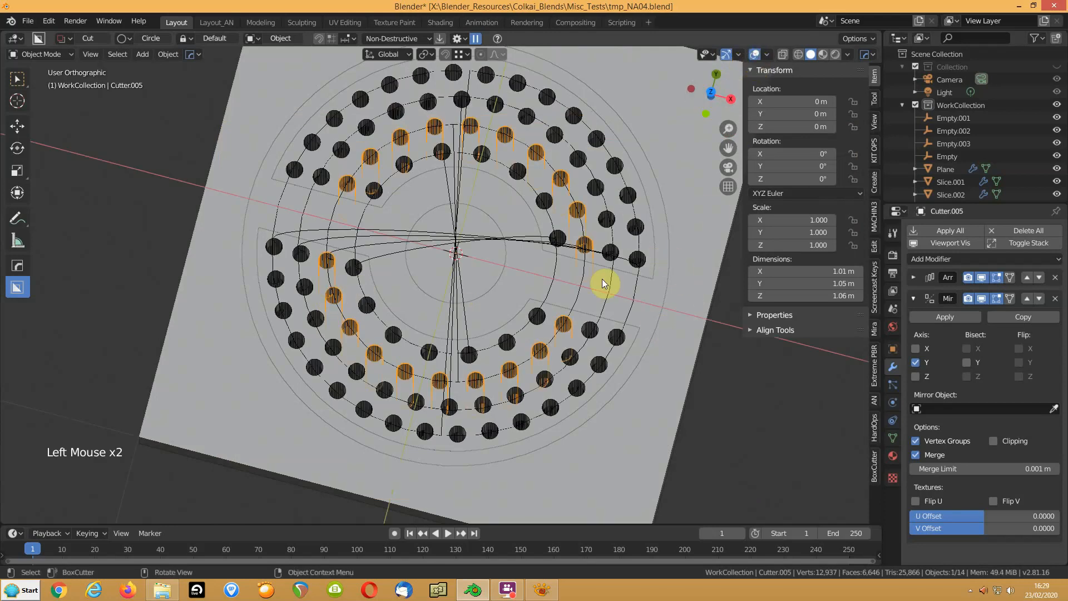
left_click(650, 273)
middle_click_drag(616, 310, 612, 275)
key("Tab")
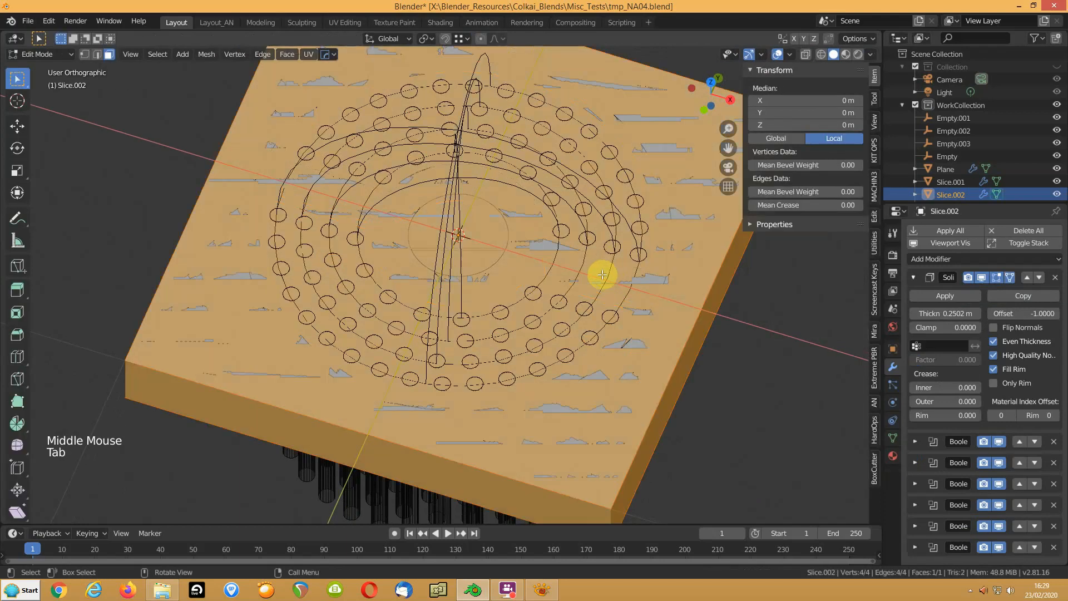
scroll(606, 282, "down", 2)
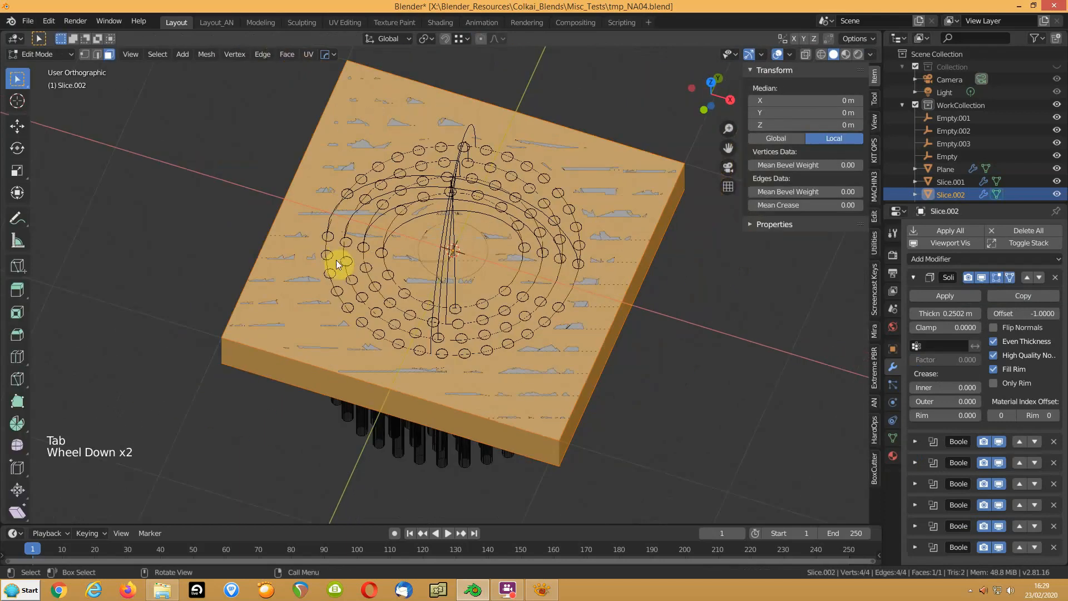
key("Tab")
Inspect the unapplied base meshes of the outer Plane and Slice.001 in Edit Mode
left_click(614, 188)
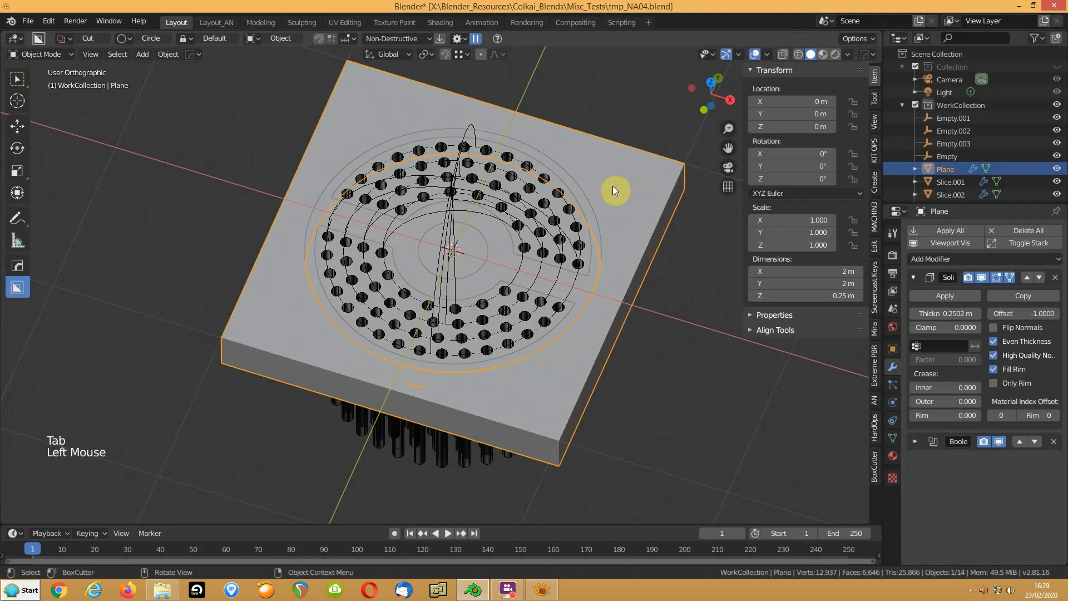
key("Tab")
key("Tab")
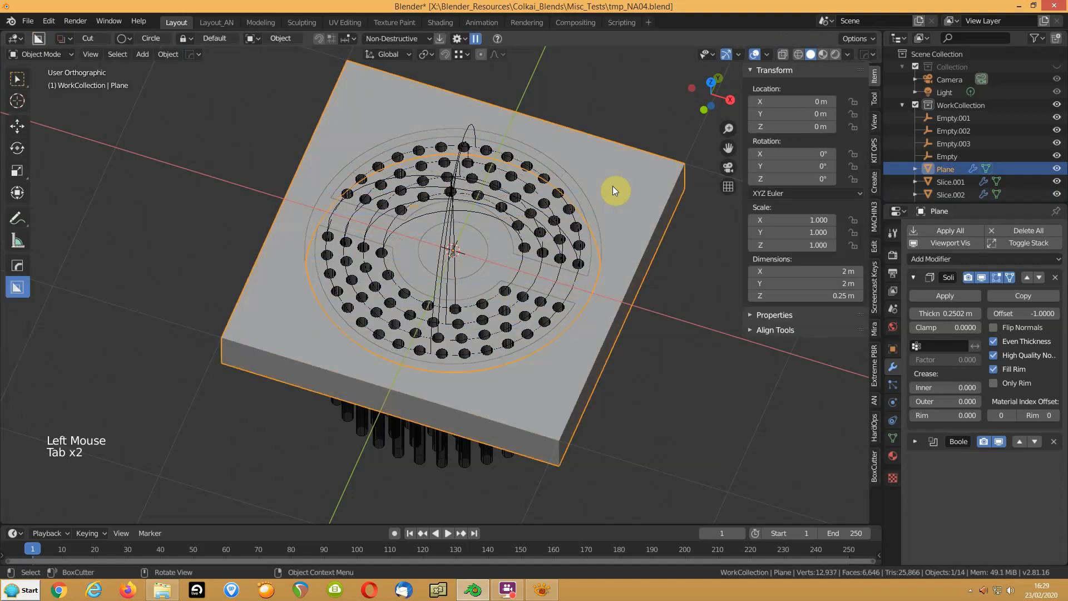
left_click(560, 173)
key("Tab")
key("Tab")
middle_click_drag(253, 367, 314, 339)
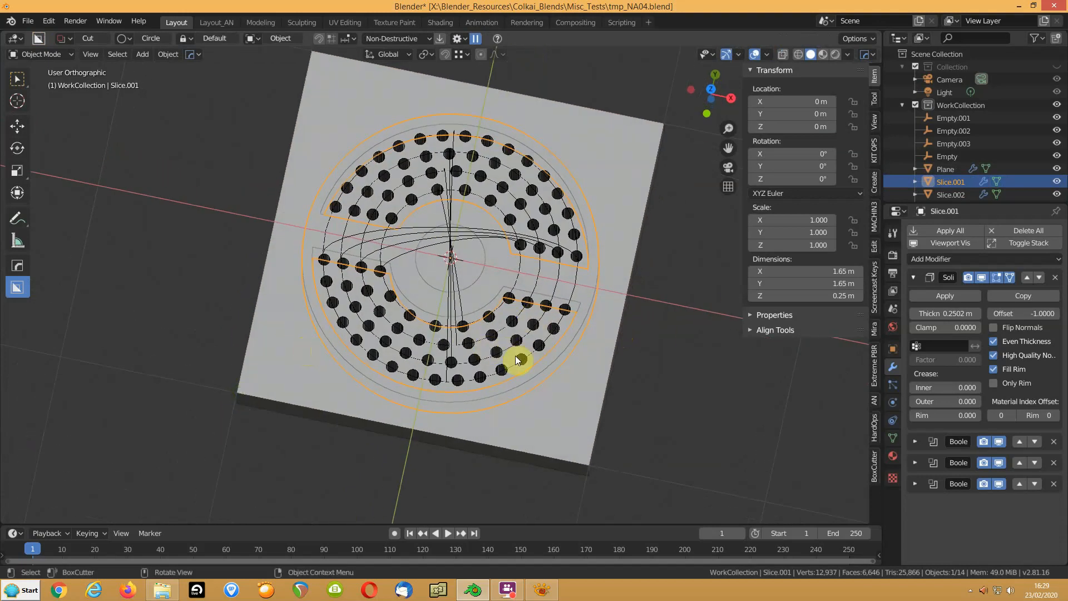
Apply the Boolean cuts on Slice.002 with BoxCutter and view the resulting mesh in Edit Mode
left_click(576, 308)
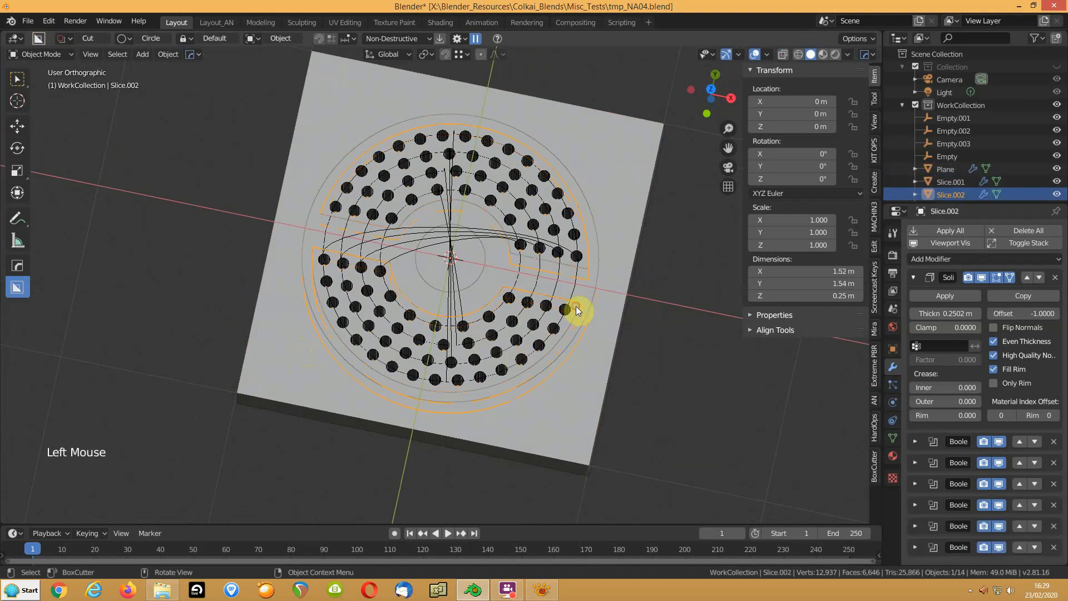
left_click(441, 40)
scroll(437, 217, "up", 2)
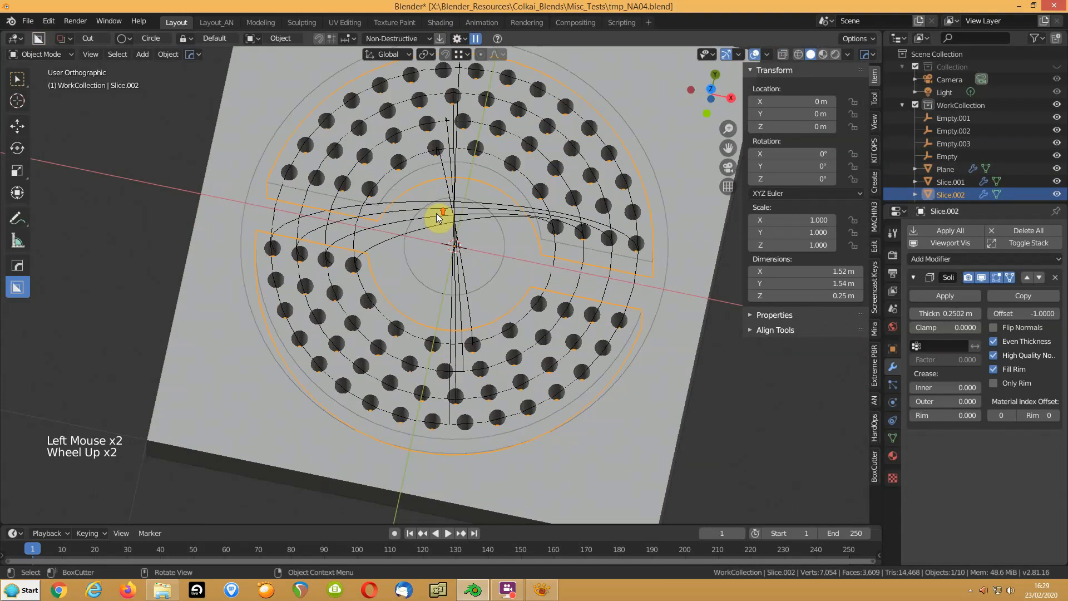
scroll(438, 216, "down", 1)
key("Tab")
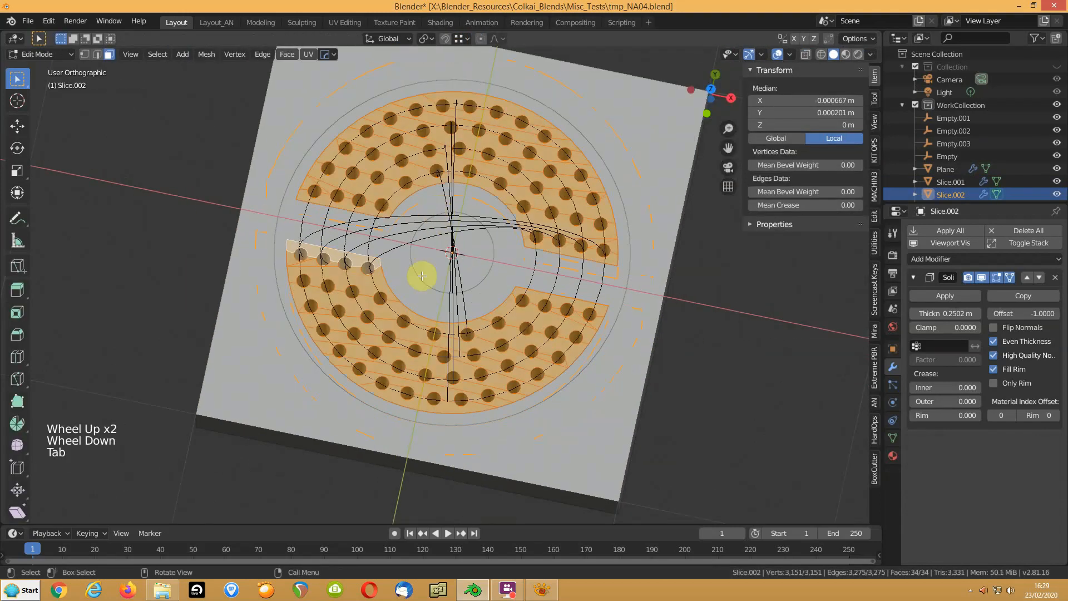
scroll(399, 319, "up", 1)
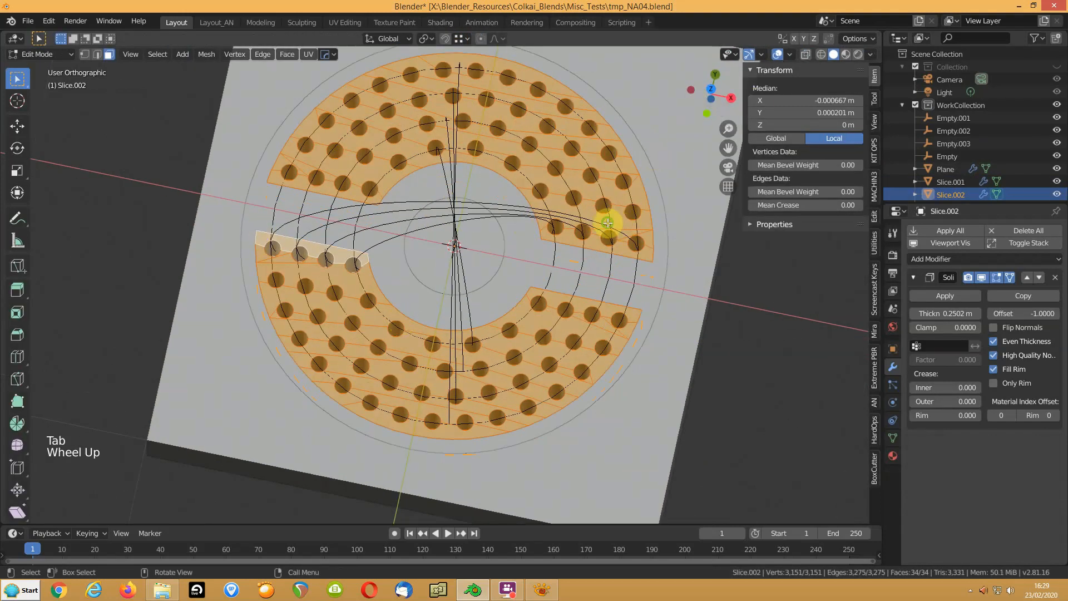
Hide the four empties, deselect the slice's geometry and examine the topology around its holes
middle_click_drag(608, 227, 727, 167)
left_click_drag(1057, 118, 1057, 156)
middle_click_drag(596, 260, 614, 292)
left_click(743, 275)
middle_click_drag(578, 245, 548, 199)
middle_click_drag(552, 222, 552, 232)
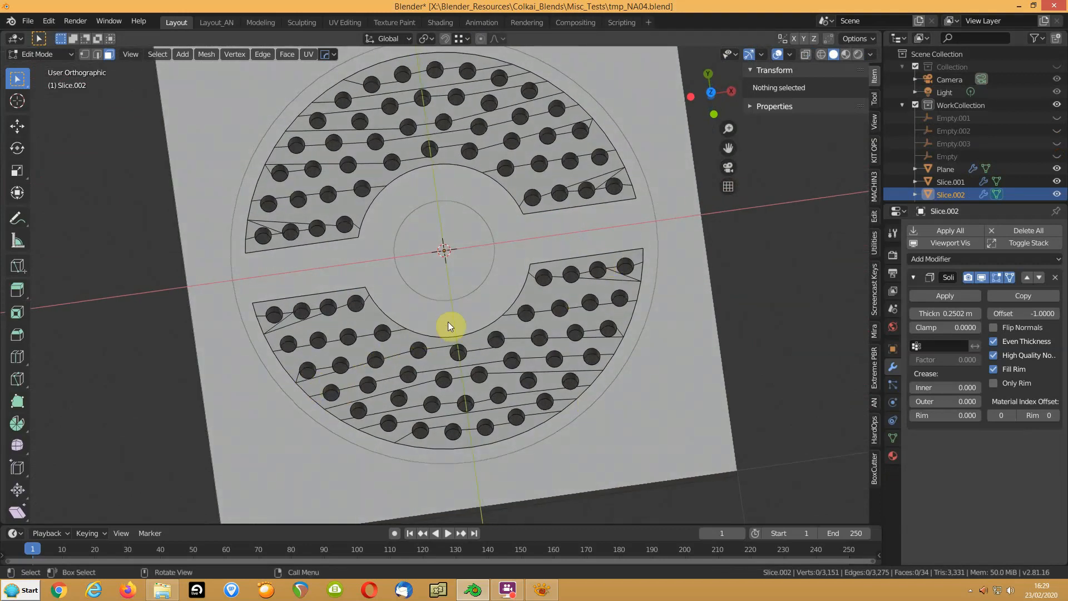
Undo the hidden empties and the applied Boolean cuts on Slice.002
key("ctrl+z")
key("ctrl+z")
key("ctrl+z")
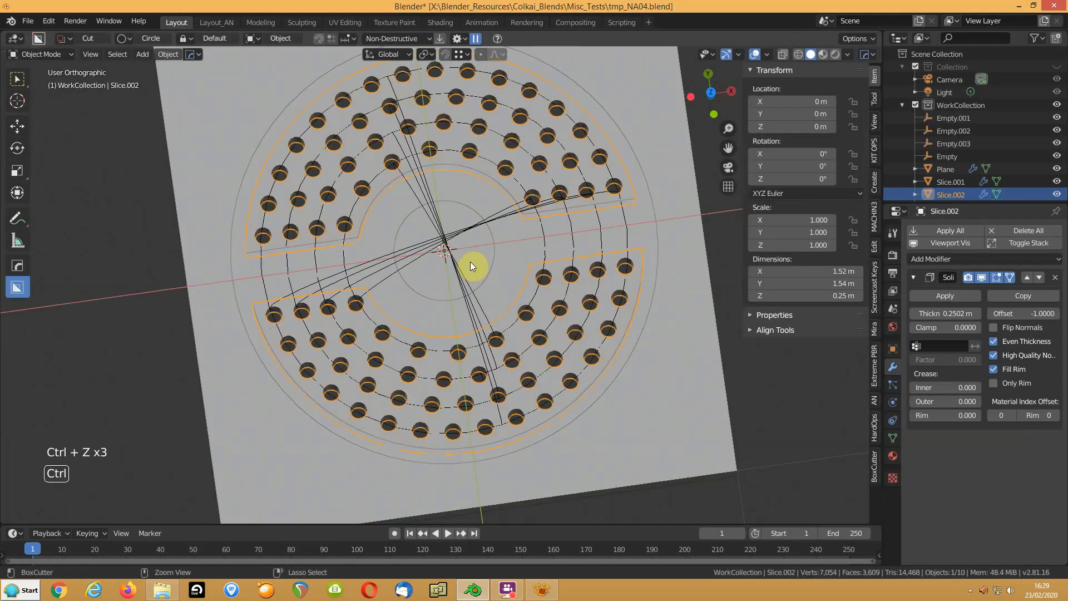
key("ctrl+z")
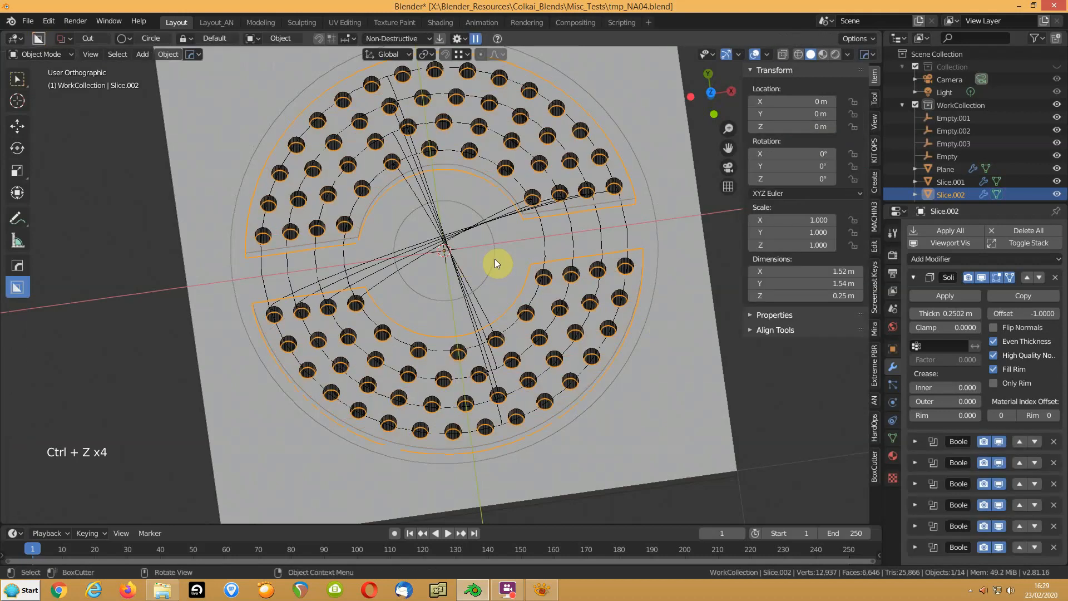
Apply the outer Plane's Boolean cut with BoxCutter and check its mesh in Edit Mode
left_click(551, 286)
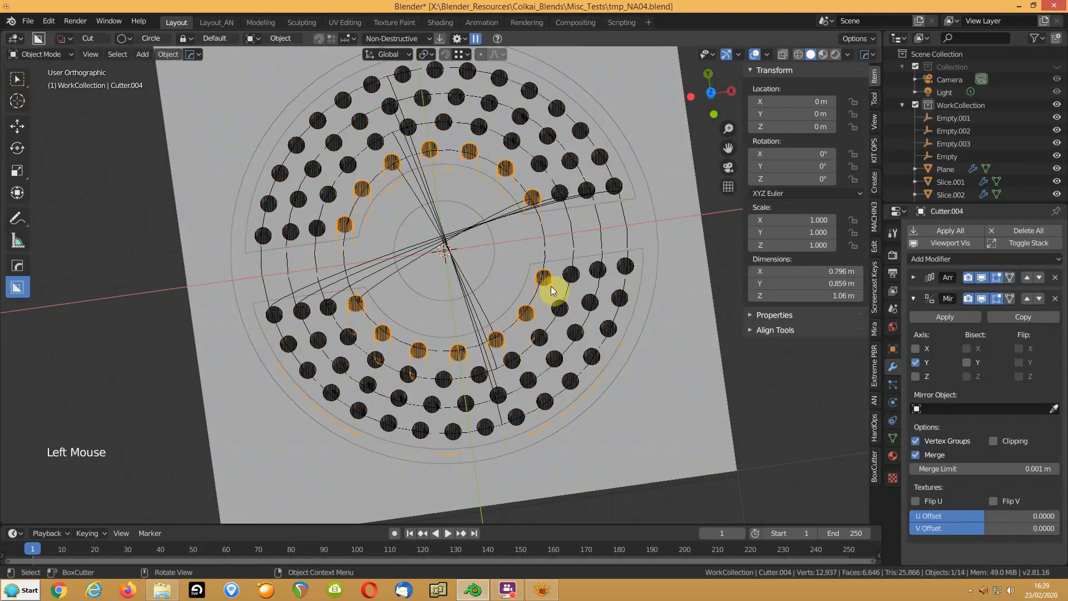
left_click(690, 236)
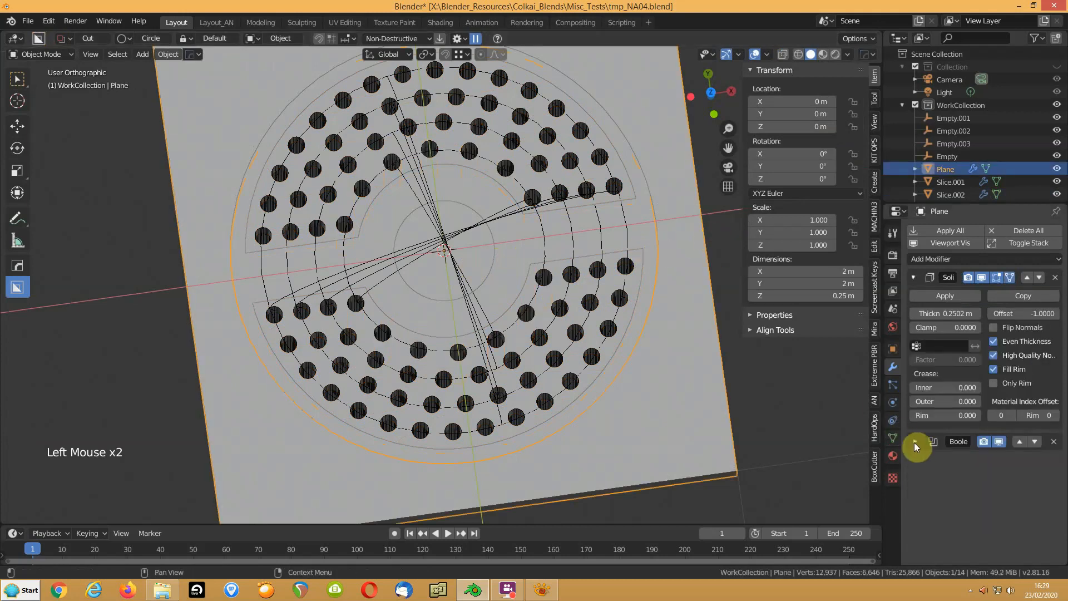
left_click(441, 38)
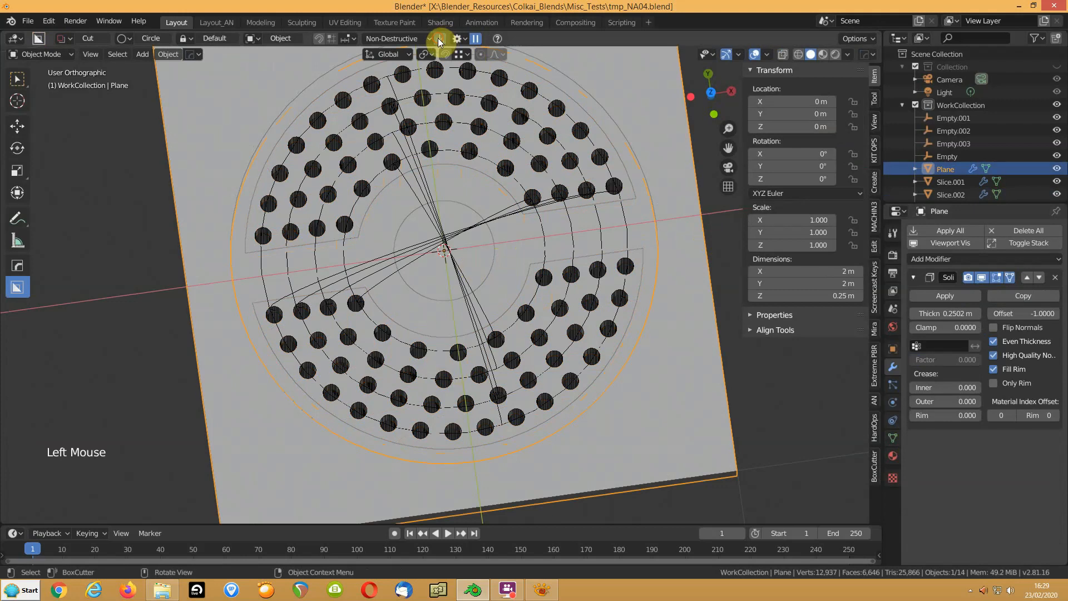
key("Tab")
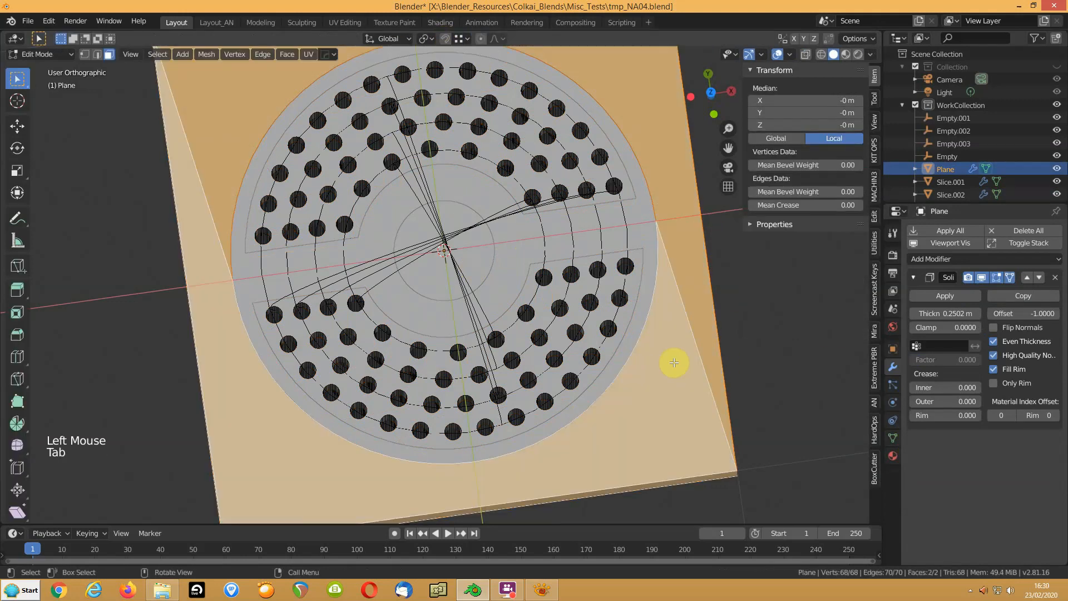
key("Tab")
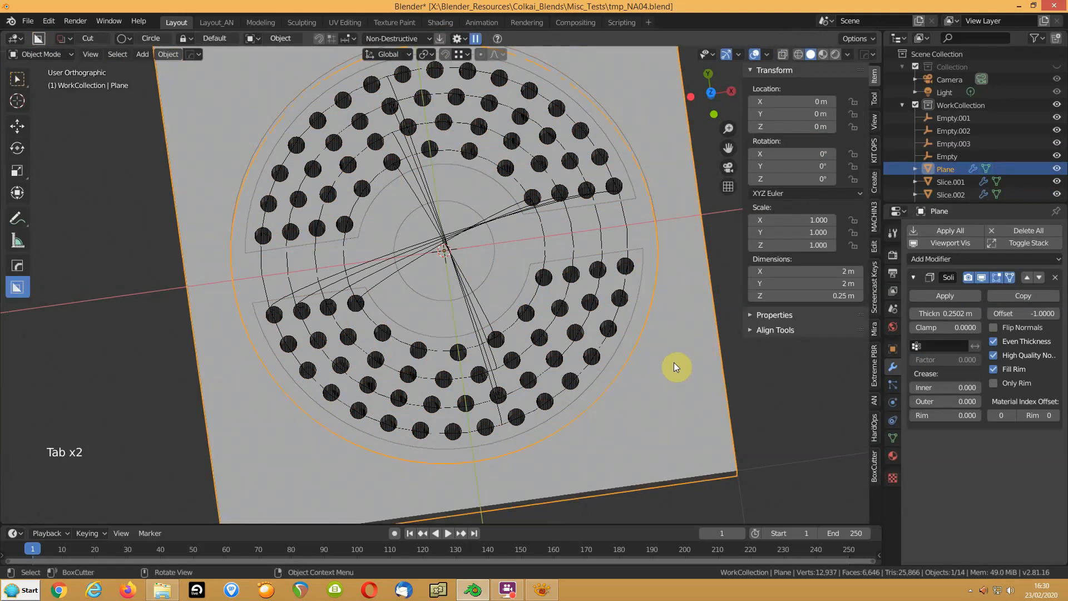
Undo the applied Boolean cut on the outer Plane
key("ctrl+z")
key("ctrl+z")
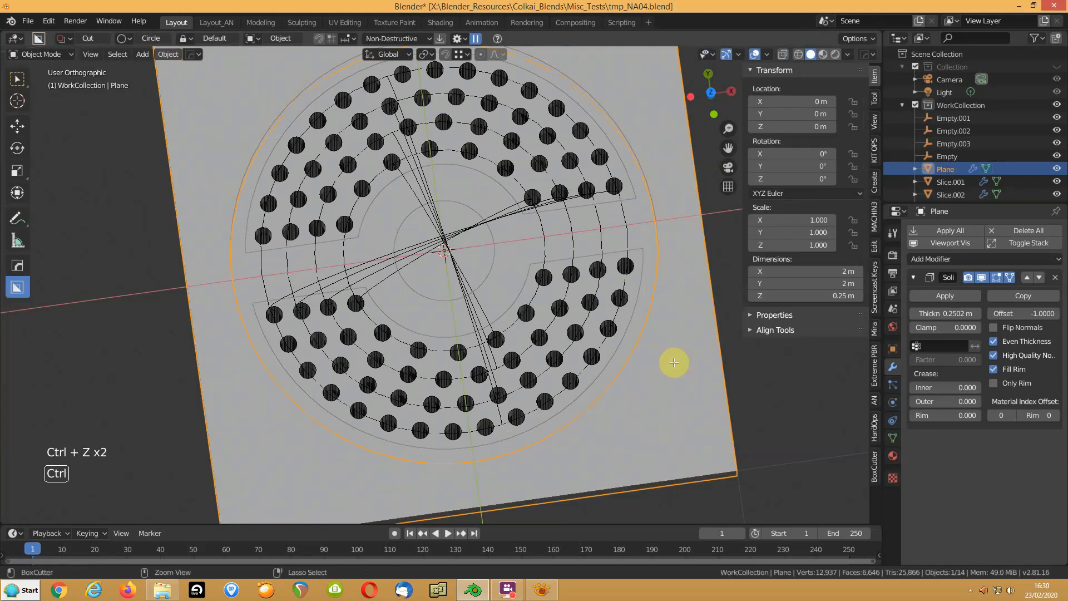
key("ctrl+z")
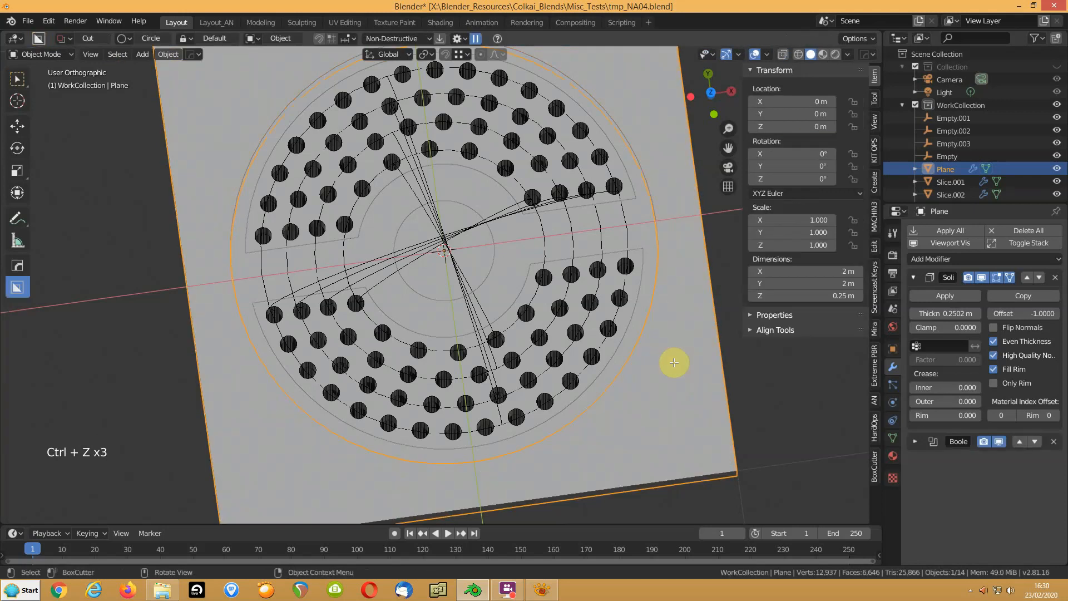
Subdivide the outer Plane's mesh once in Edit Mode and return to Object Mode
key("Tab")
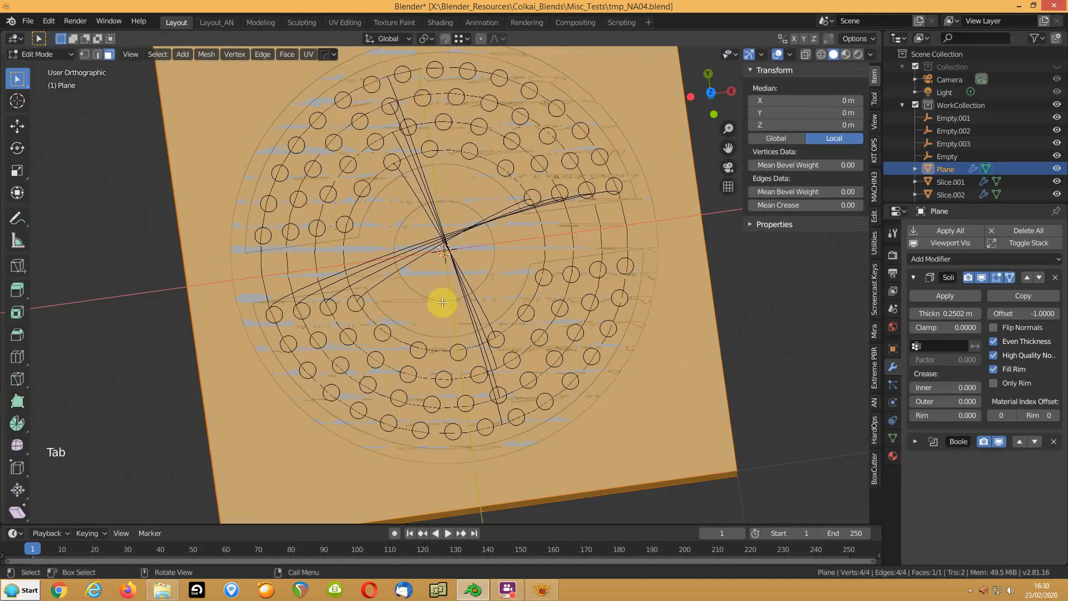
right_click(365, 284)
mouse_move(379, 285)
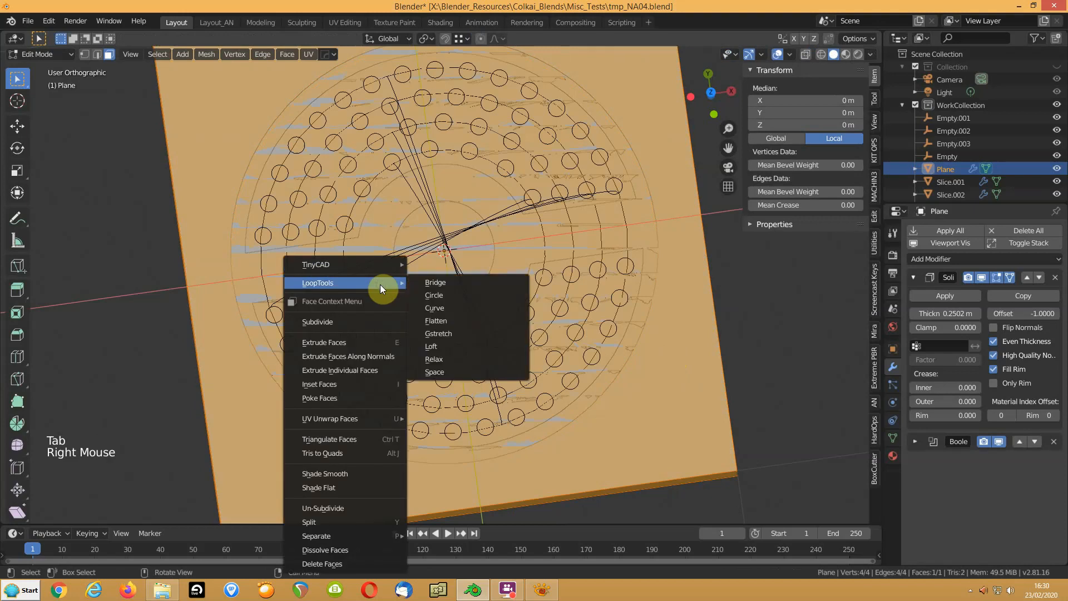
left_click(350, 321)
key("Tab")
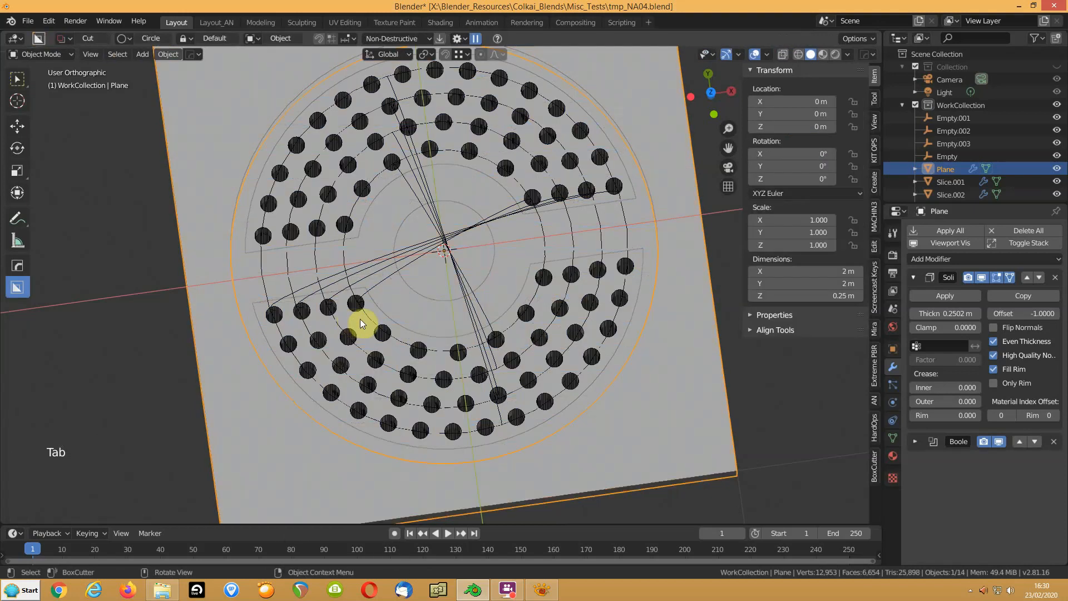
Apply the outer Plane's Boolean Difference modifier and check its resulting mesh in Local View with nothing selected
left_click(914, 442)
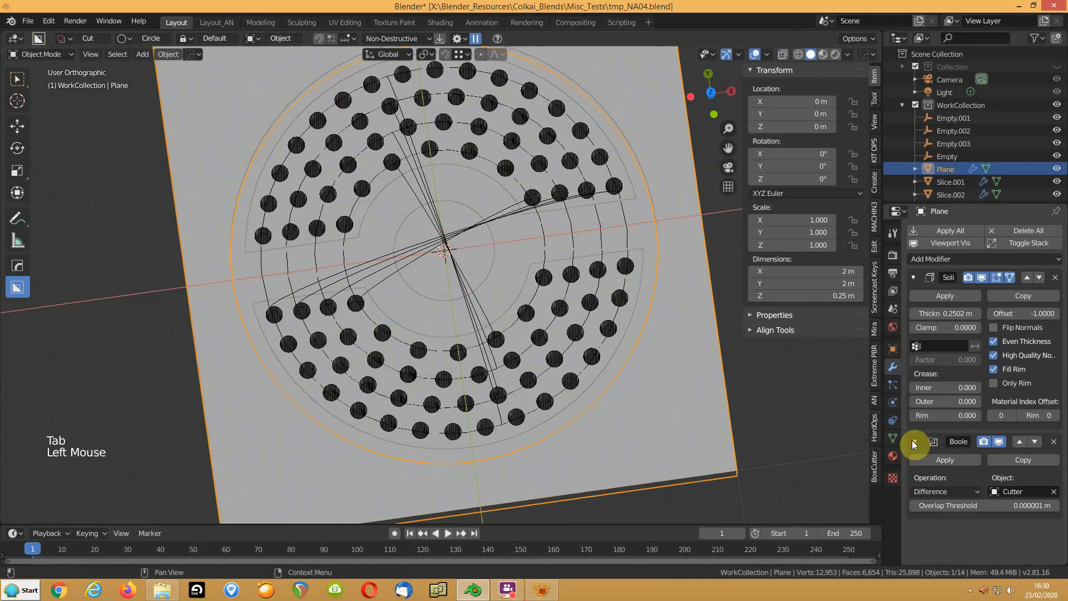
left_click(941, 461)
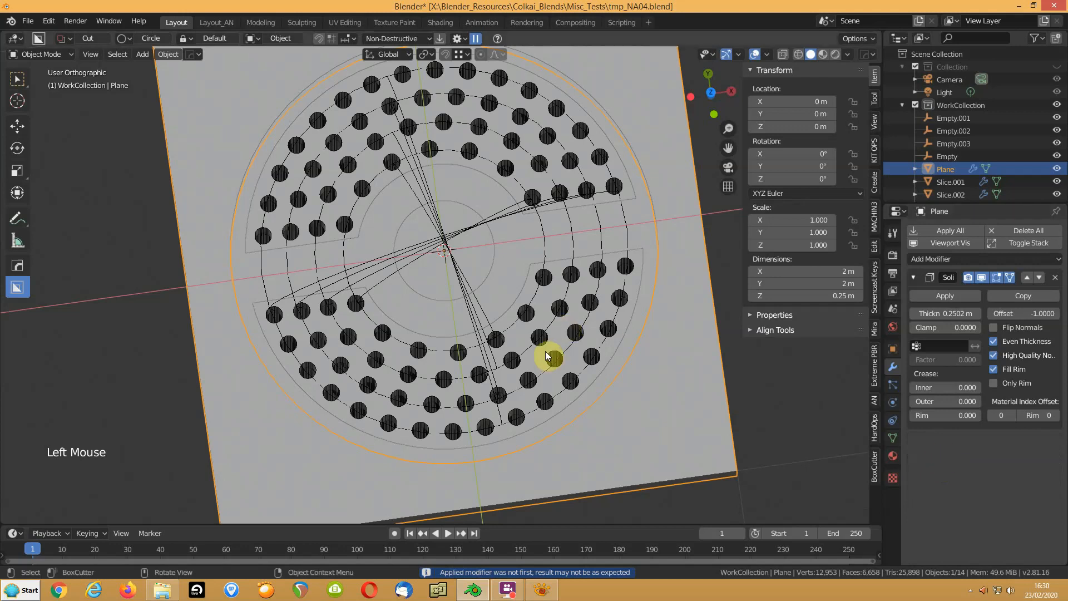
key("Tab")
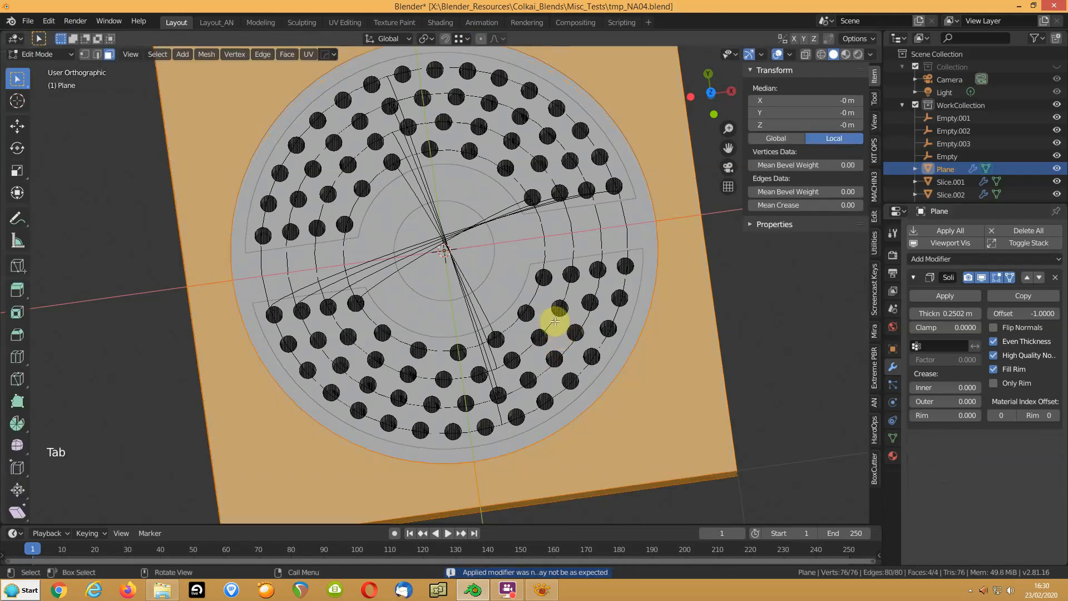
key("KP_Divide")
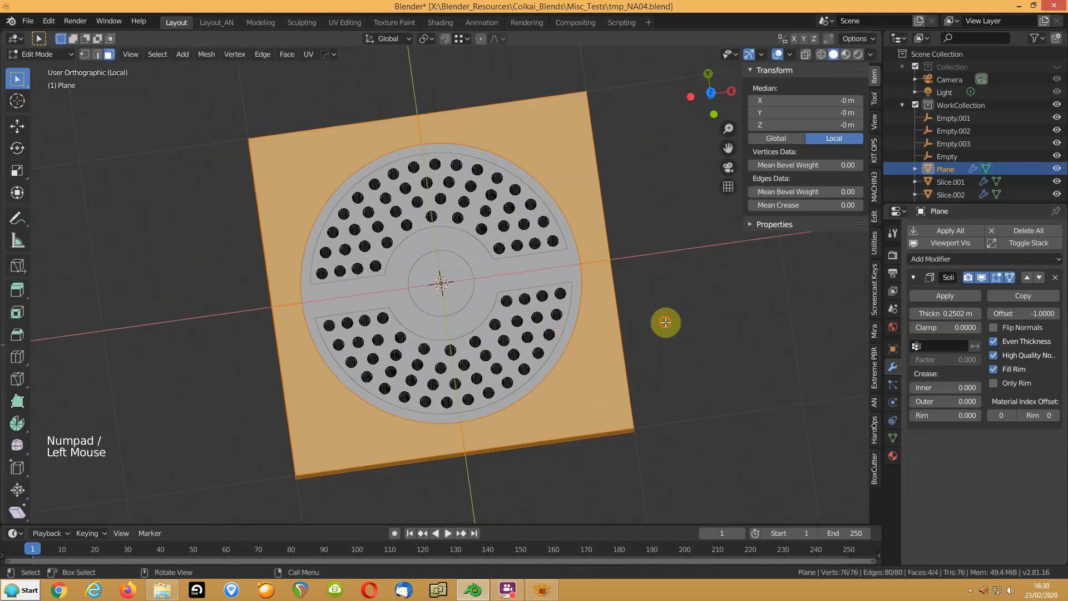
left_click(666, 323)
middle_click_drag(679, 377, 648, 305)
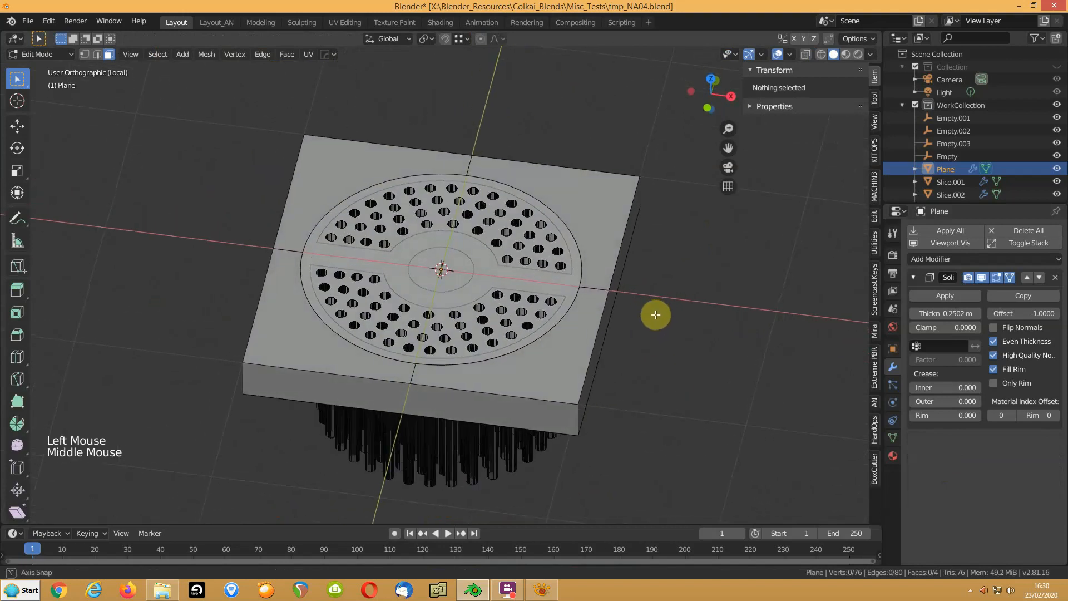
scroll(653, 315, "up", 2)
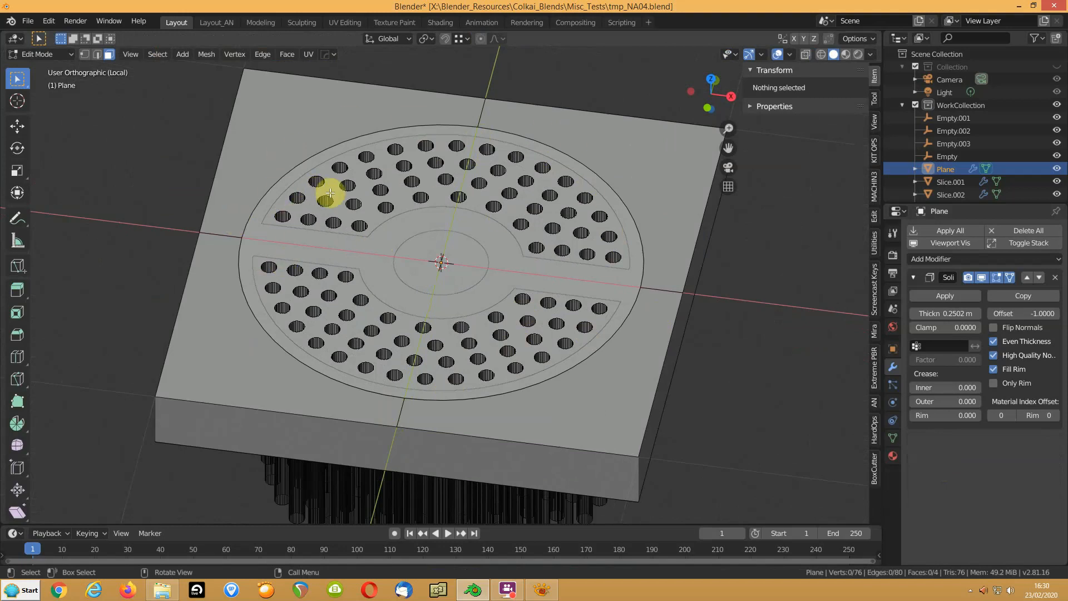
key("Tab")
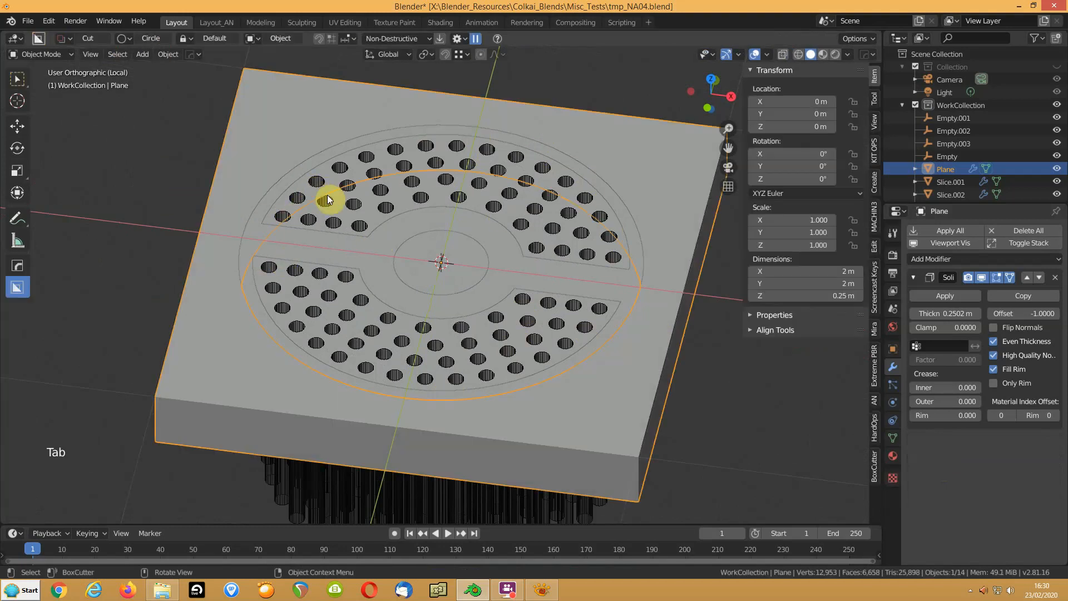
Try subdividing the mesh of Slice.001 and inspect the effect on the slices in Object Mode
left_click(503, 136)
key("Tab")
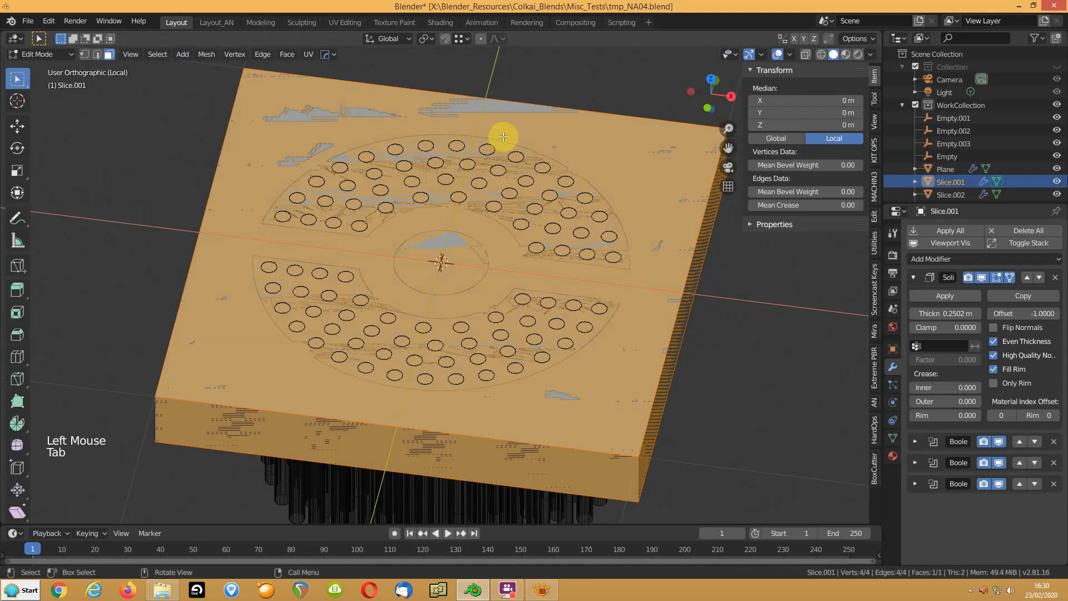
right_click_drag(503, 136, 501, 137)
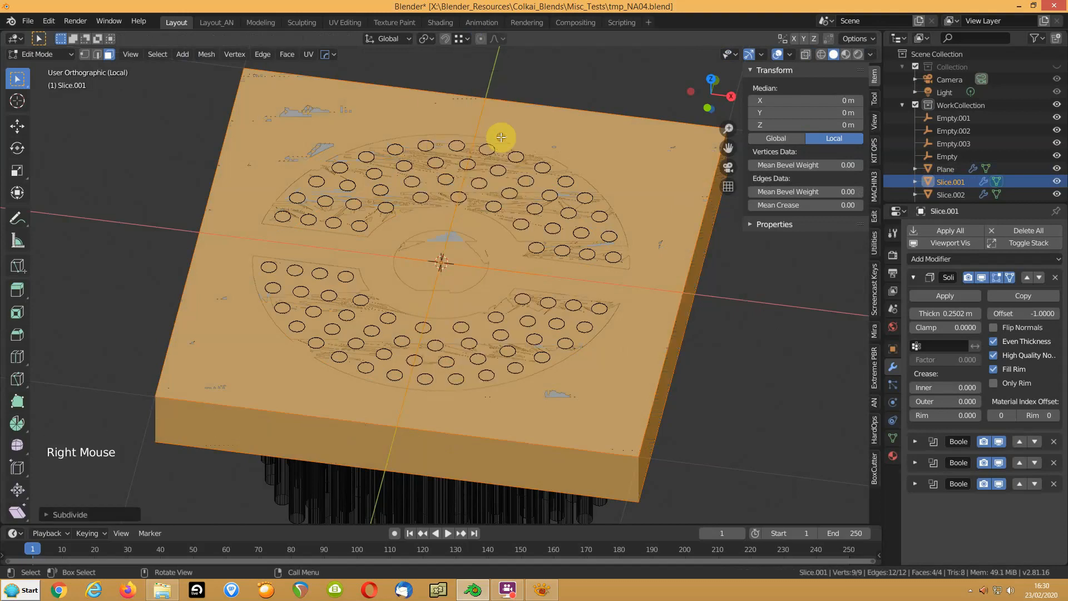
key("Tab")
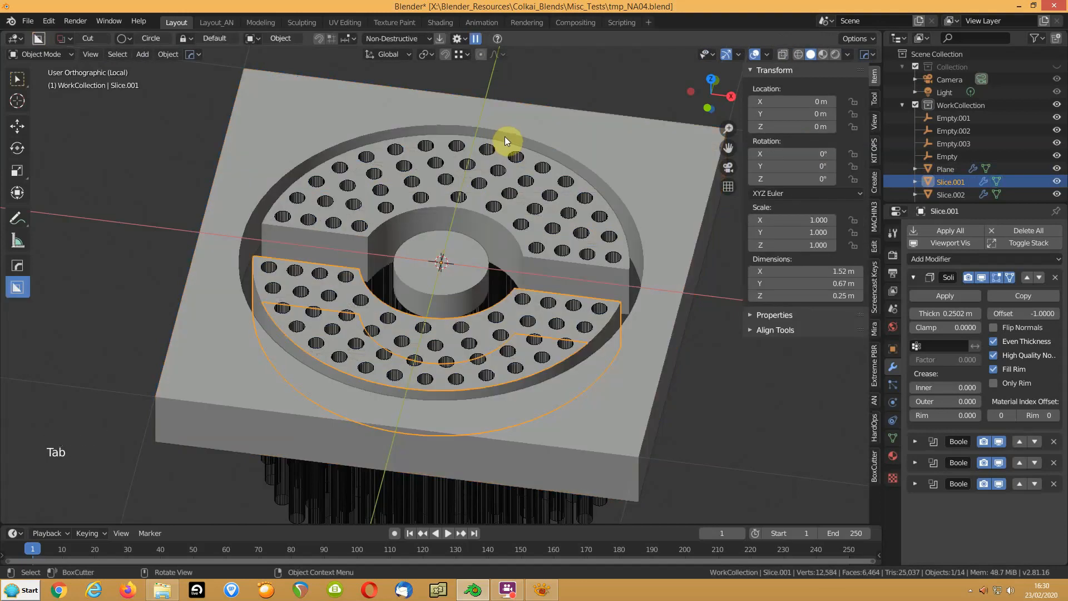
scroll(505, 136, "down", 1)
middle_click_drag(497, 192, 489, 245)
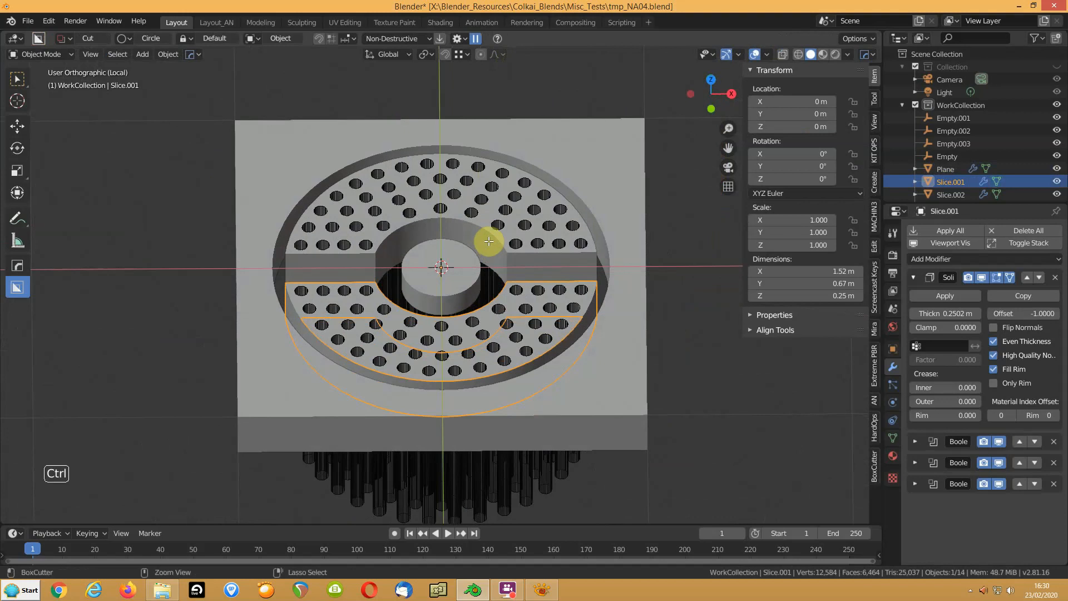
key("ctrl+z")
middle_click_drag(425, 236, 476, 211)
key("Tab")
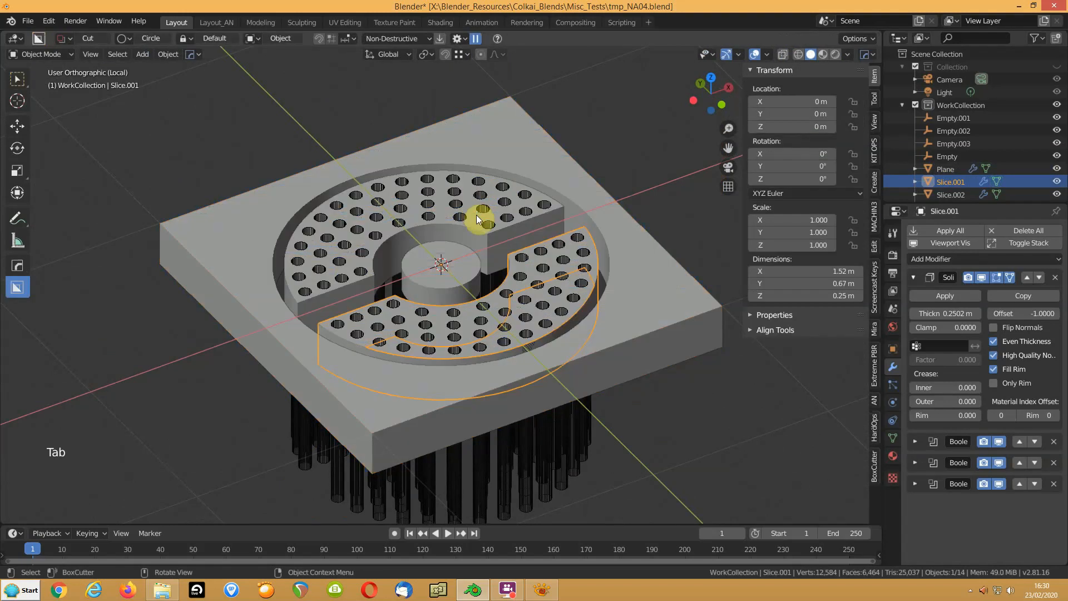
Reveal the hidden cutters, and undo back to before the subdivision of Slice.001
key("alt+h")
middle_click_drag(479, 211, 516, 291)
key("ctrl+z")
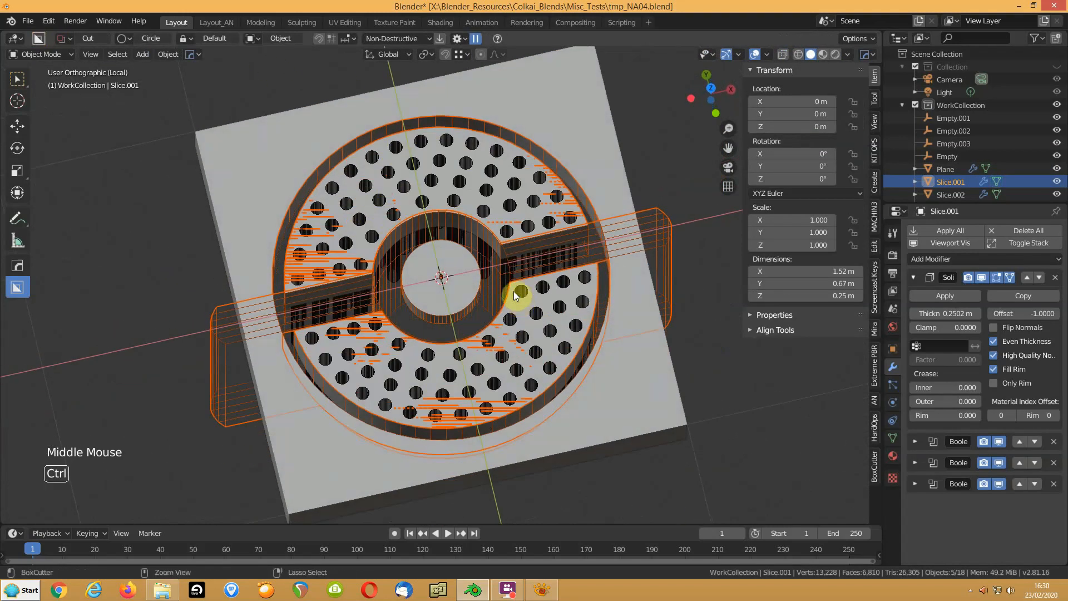
key("ctrl+z")
key("ctrl+z")
key("ctrl+z")
key("ctrl+z")
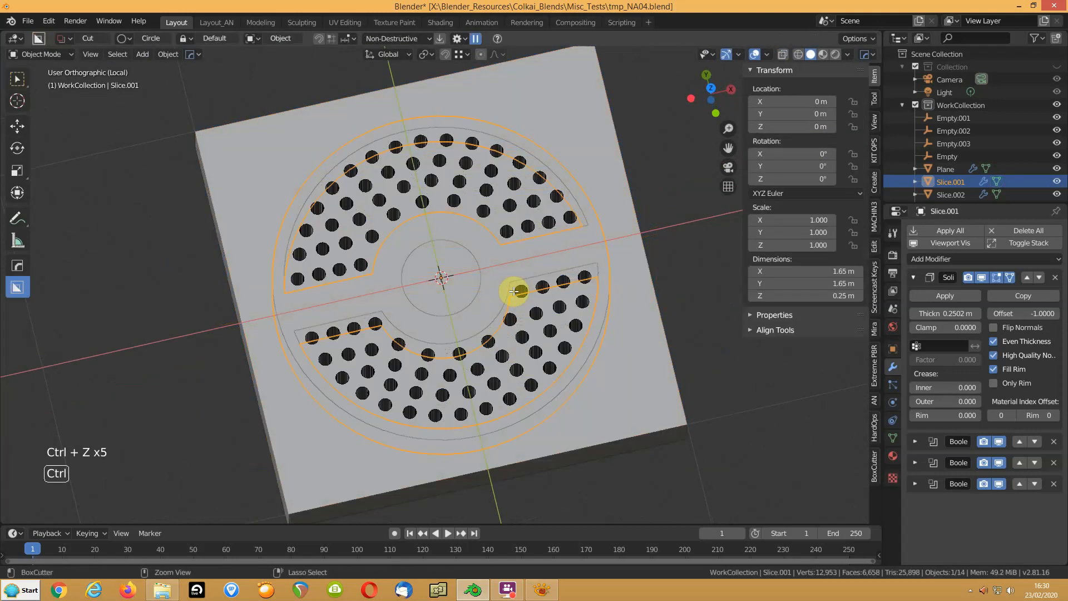
Apply the Boolean cuts on Slice.001 with BoxCutter and check its ring-and-bar mesh in Edit Mode
scroll(573, 211, "down", 1)
left_click(591, 248)
left_click(567, 244)
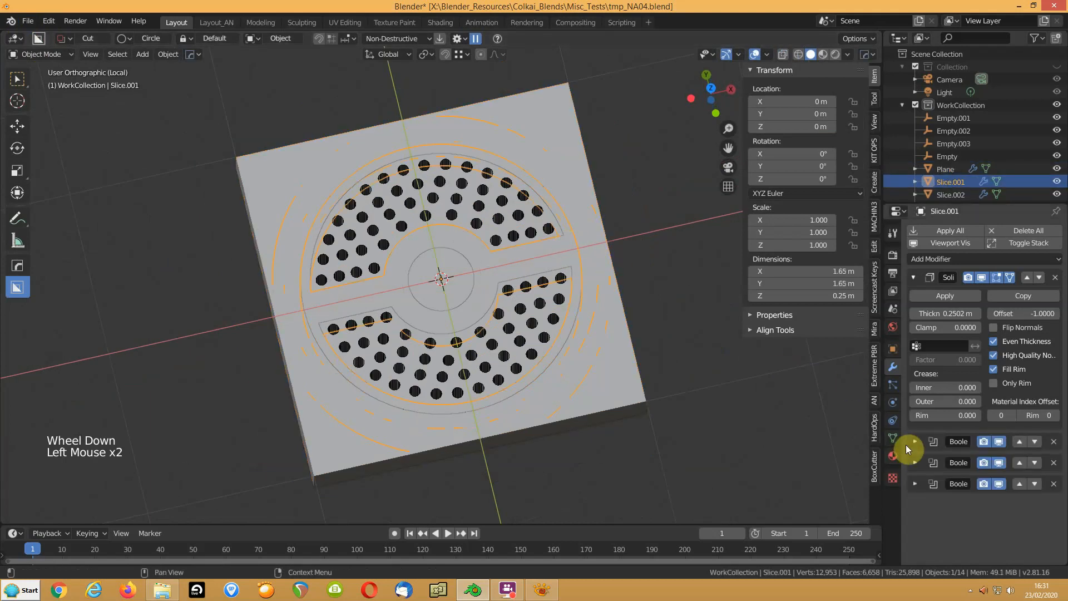
scroll(460, 248, "up", 3)
middle_click_drag(501, 233, 476, 202)
left_click(439, 37)
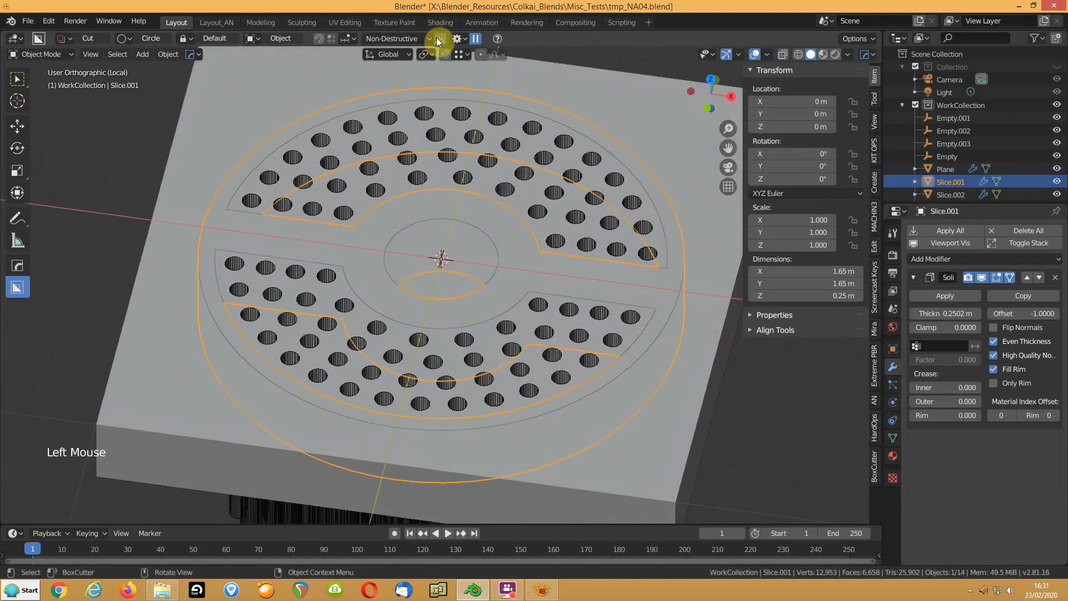
key("Tab")
mouse_move(445, 301)
middle_mouse_down()
mouse_move(453, 360)
mouse_move(486, 338)
mouse_move(498, 309)
mouse_move(462, 310)
middle_mouse_up()
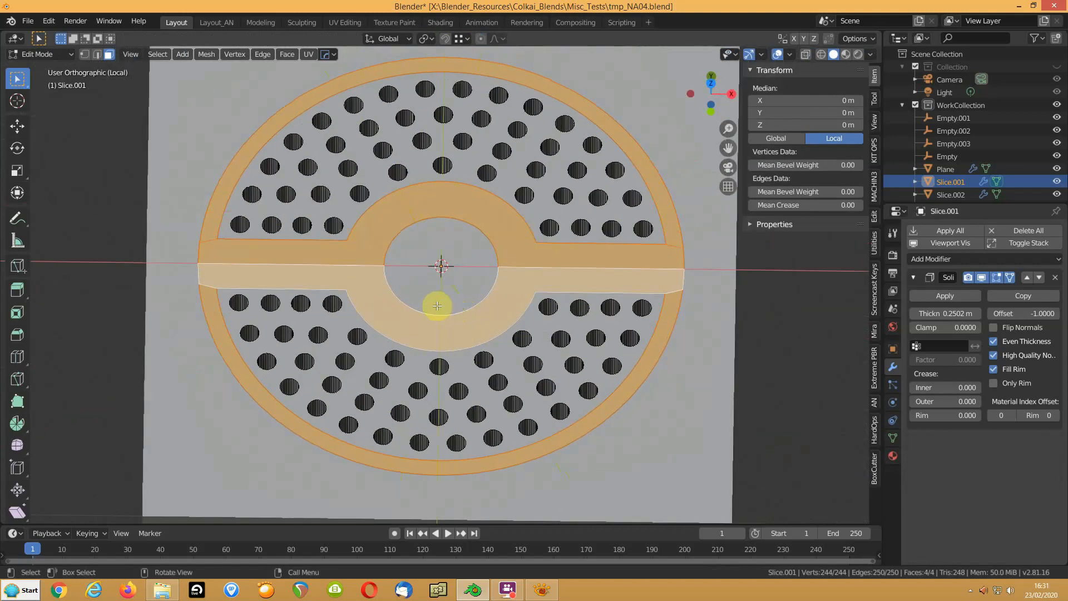
key("Tab")
Apply the Boolean cuts on the central disc slice with BoxCutter and enter Edit Mode on it
left_click(449, 254)
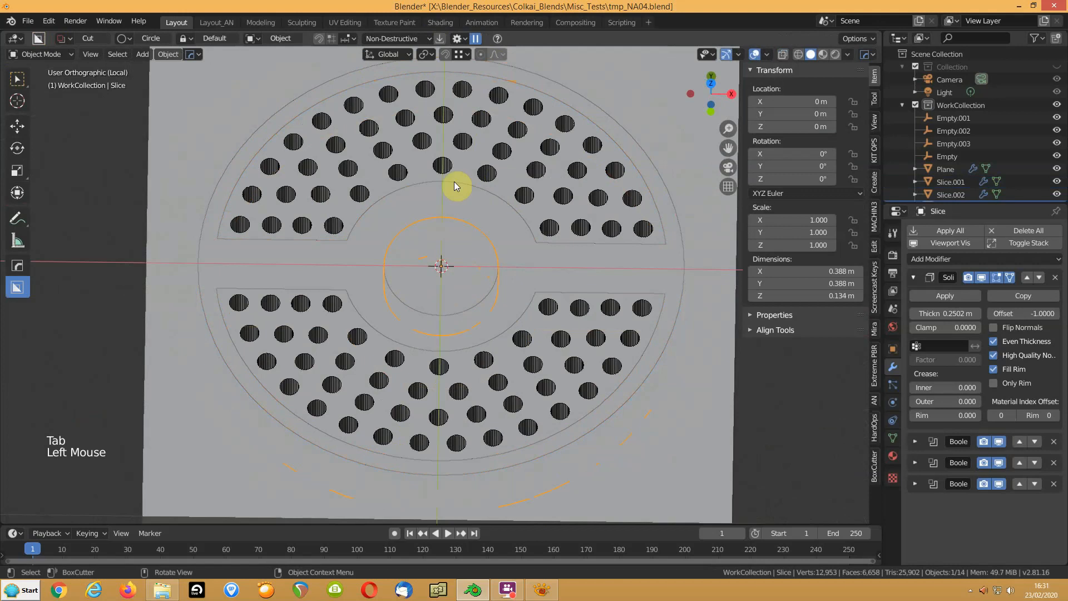
double_click(443, 38)
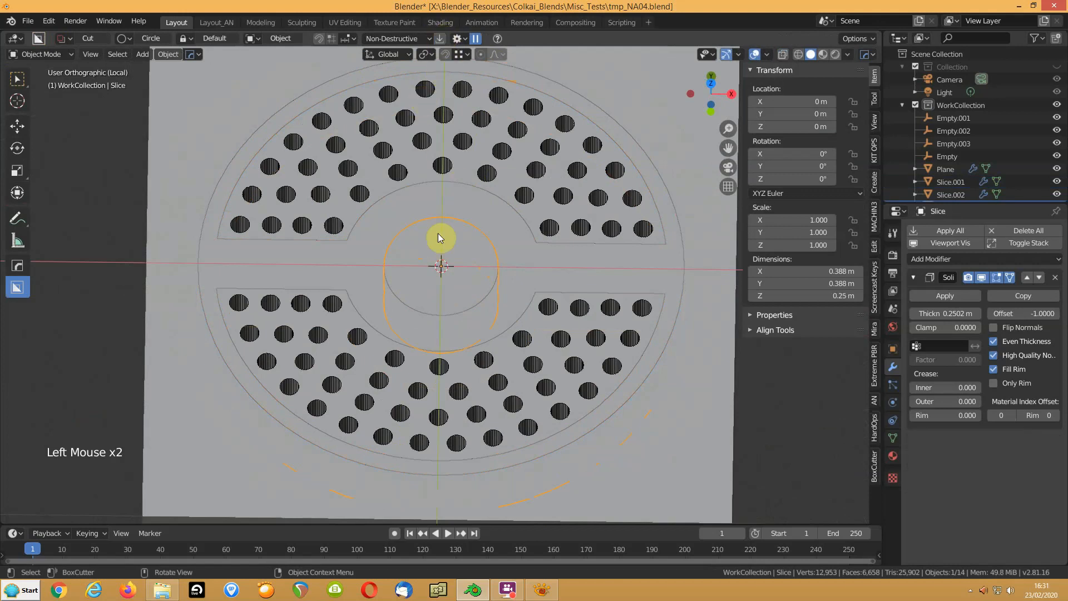
key("Tab")
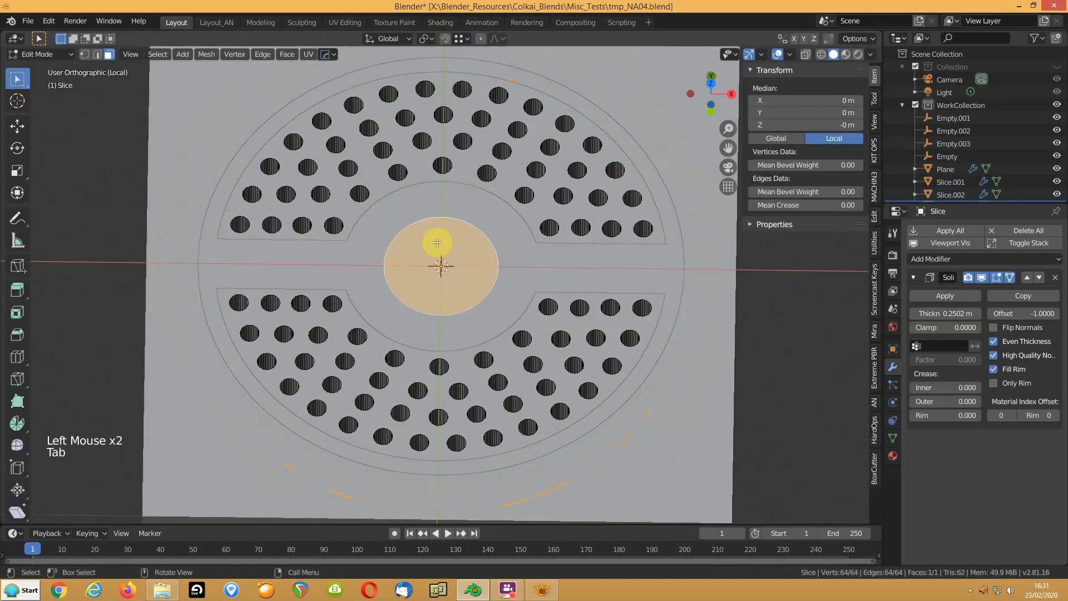
Try insetting the central disc's face and undo the inset
key("3")
left_click(437, 242)
scroll(437, 245, "down", 1)
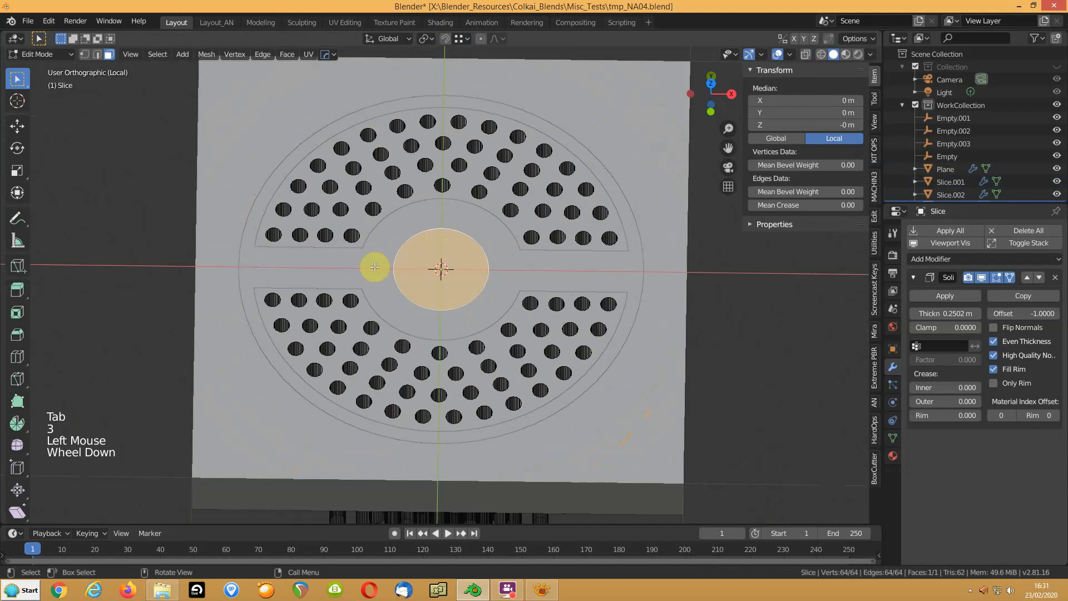
key("i")
left_click(298, 275)
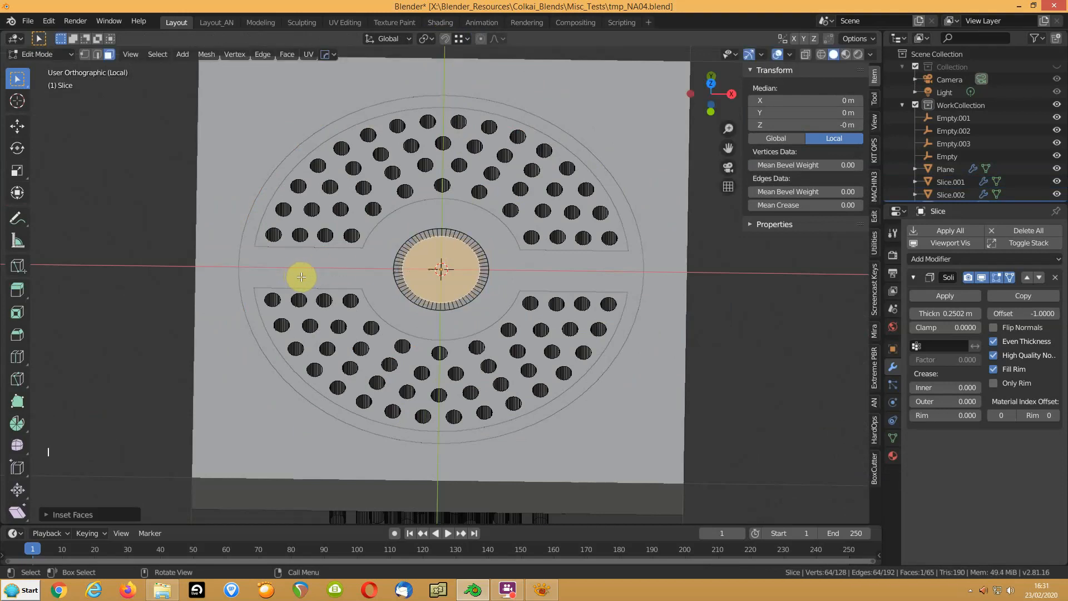
key("KP_Decimal")
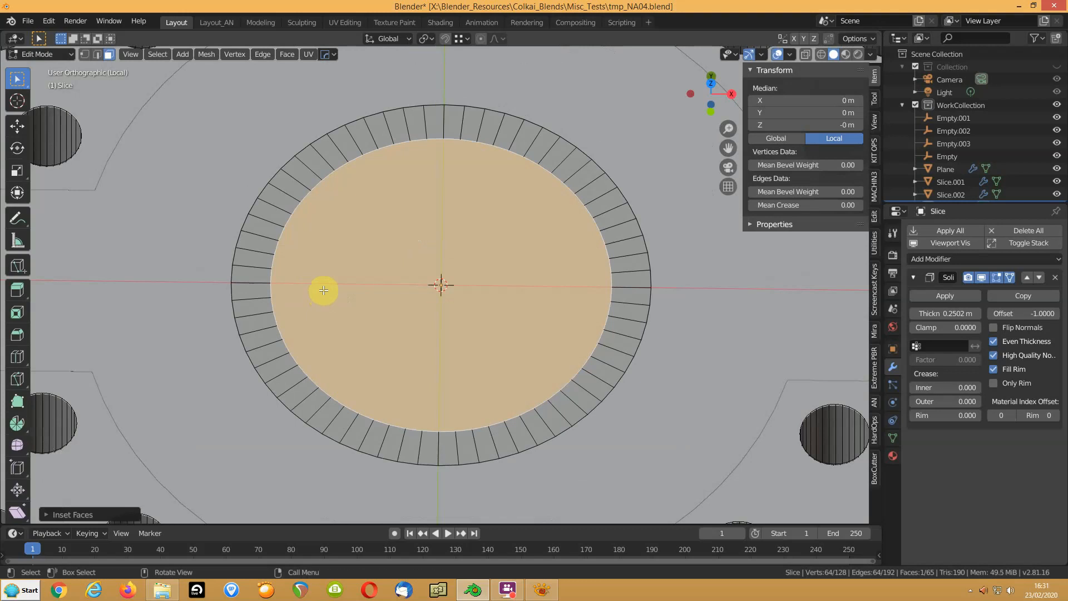
key("ctrl+z")
Apply the central disc's Solidify modifier in Object Mode
left_click(913, 277)
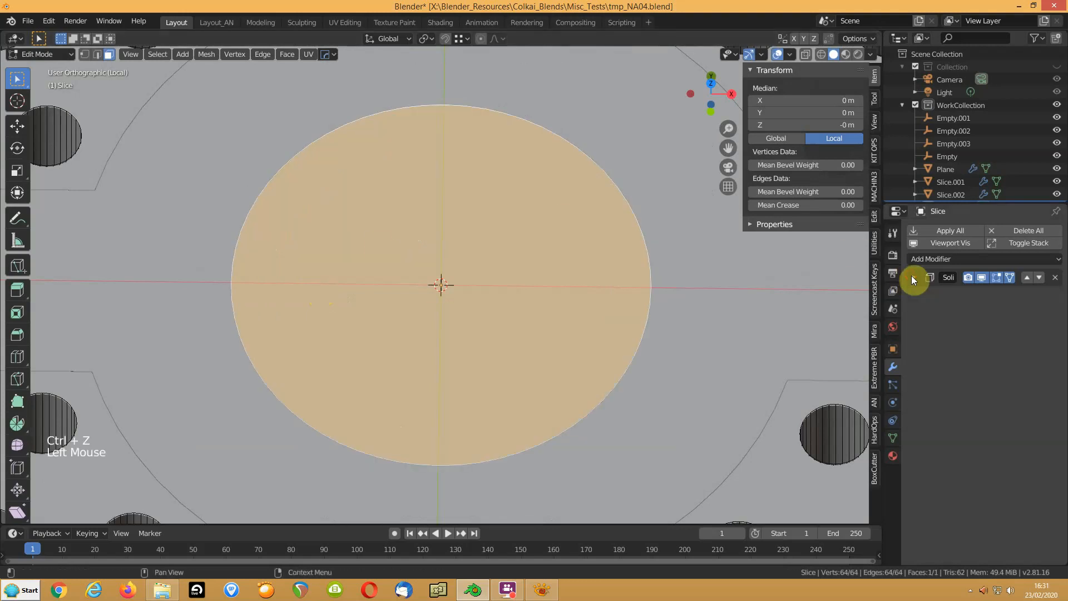
mouse_move(477, 341)
middle_mouse_down()
mouse_move(477, 298)
mouse_move(475, 322)
middle_mouse_up()
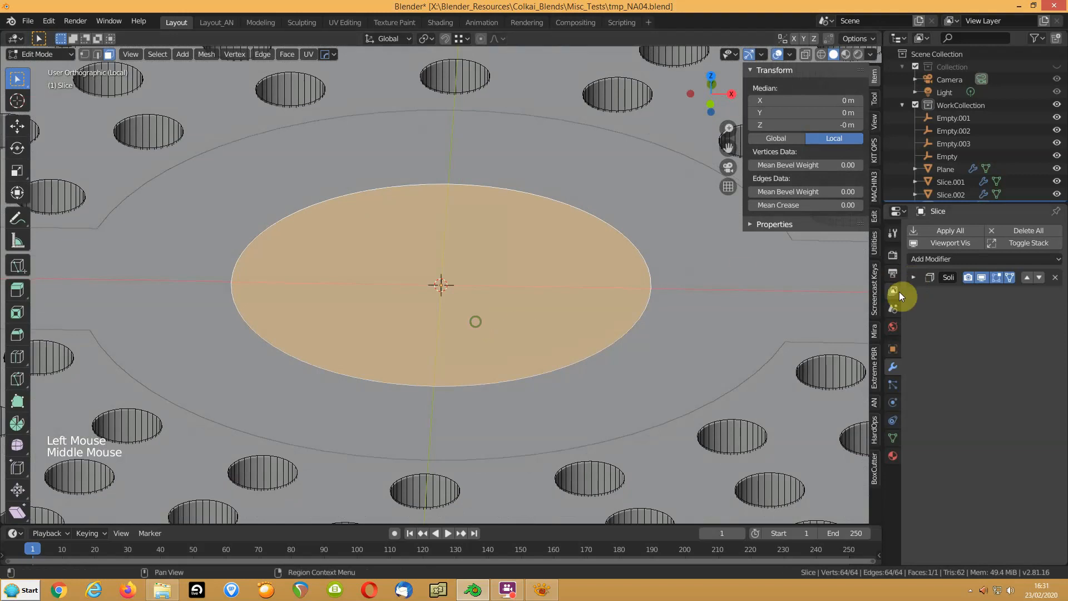
left_click(912, 278)
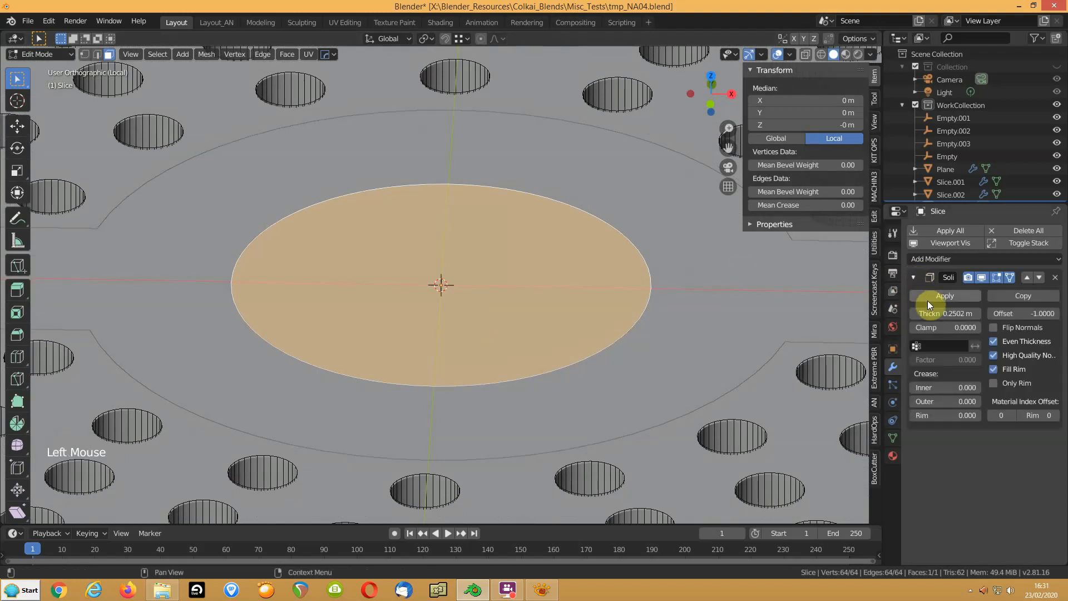
double_click(933, 299)
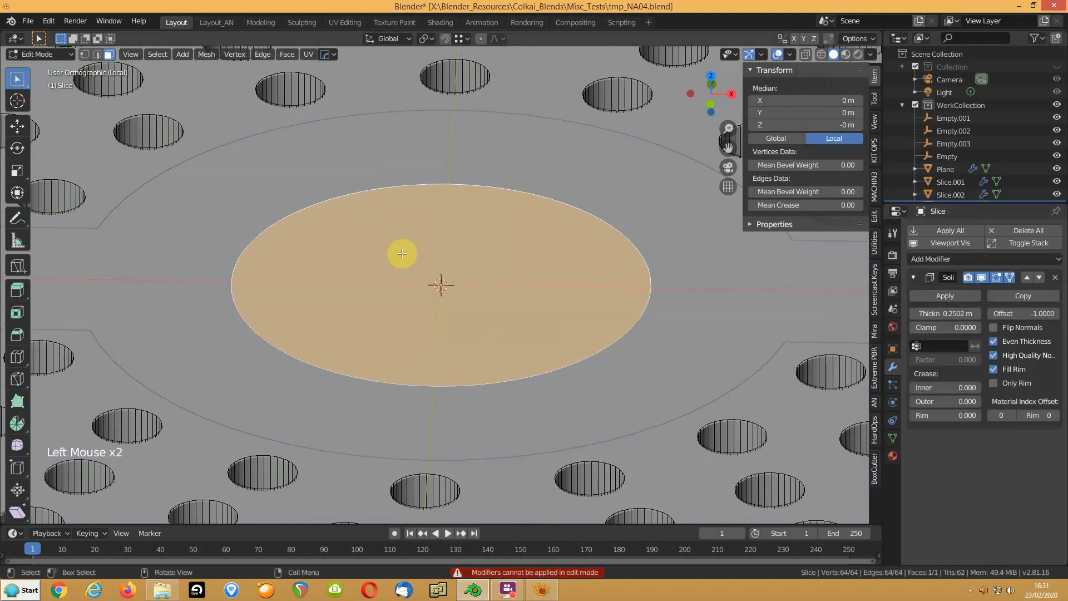
key("Tab")
left_click(930, 295)
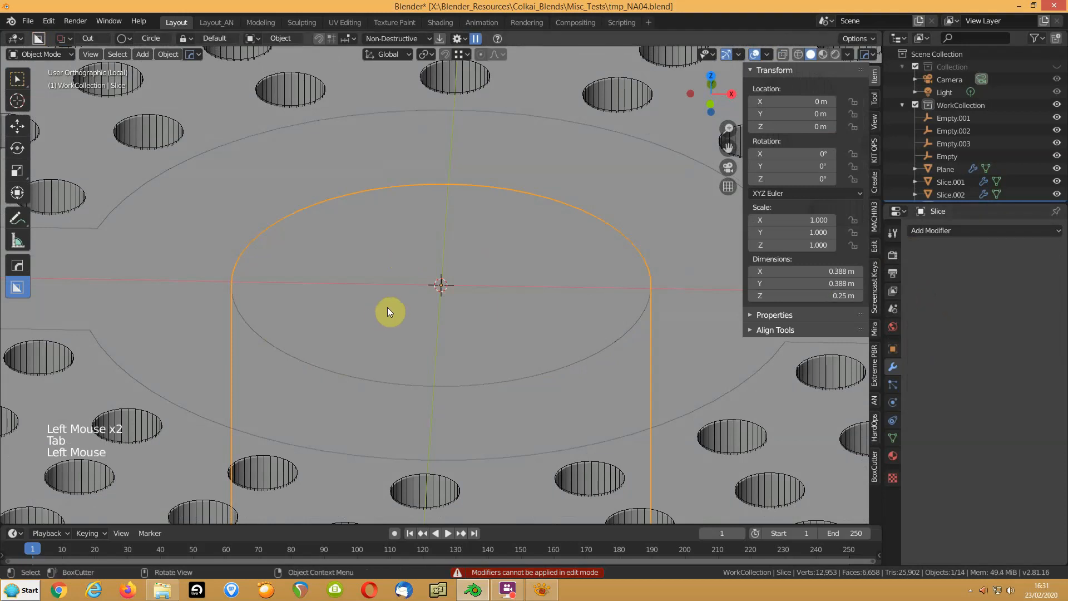
Select only the central disc's top face in Edit Mode and inset it by about 0.035 m
key("Tab")
scroll(436, 281, "down", 3)
middle_click_drag(479, 266, 476, 303)
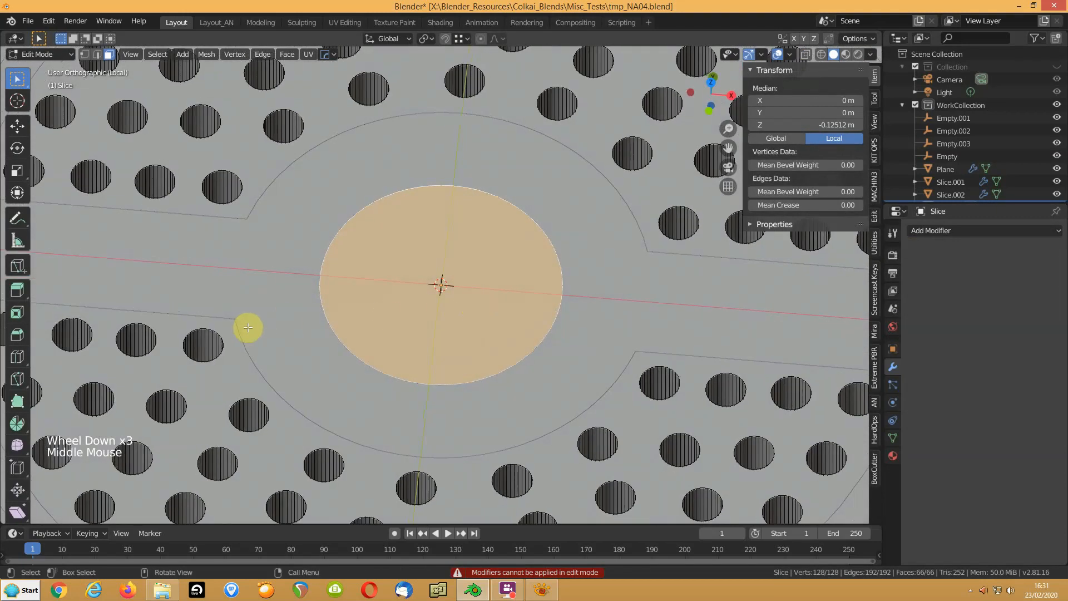
key("i")
left_click(293, 326)
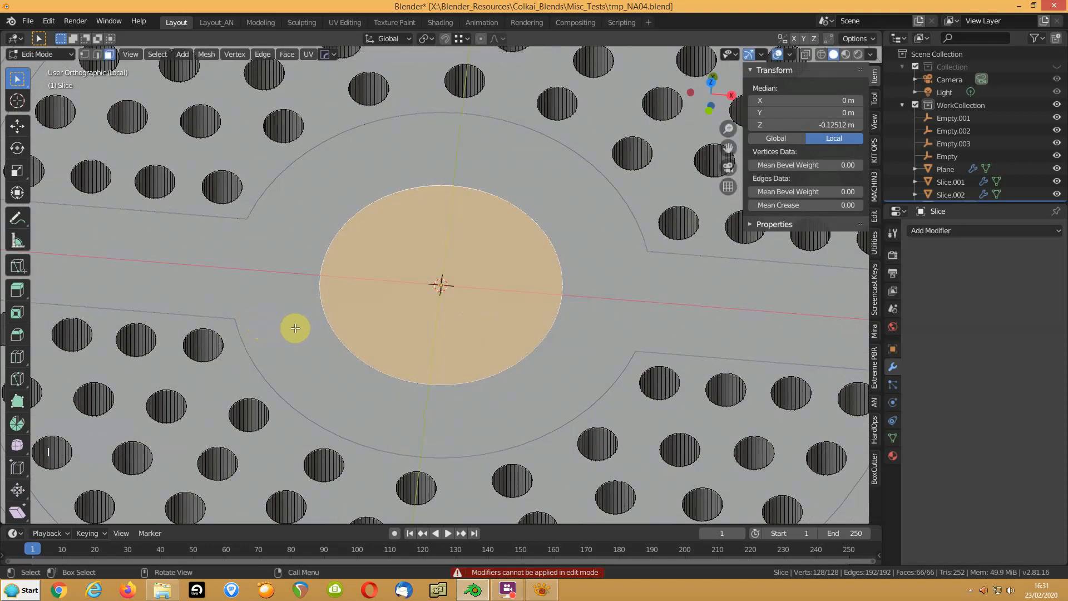
left_click(392, 303)
key("i")
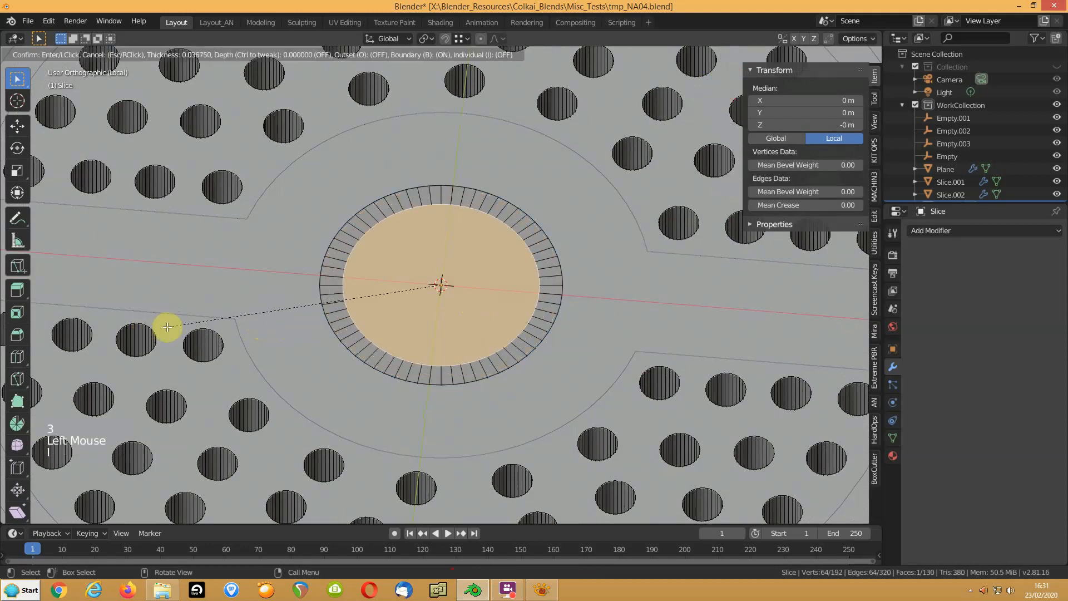
left_click(164, 330)
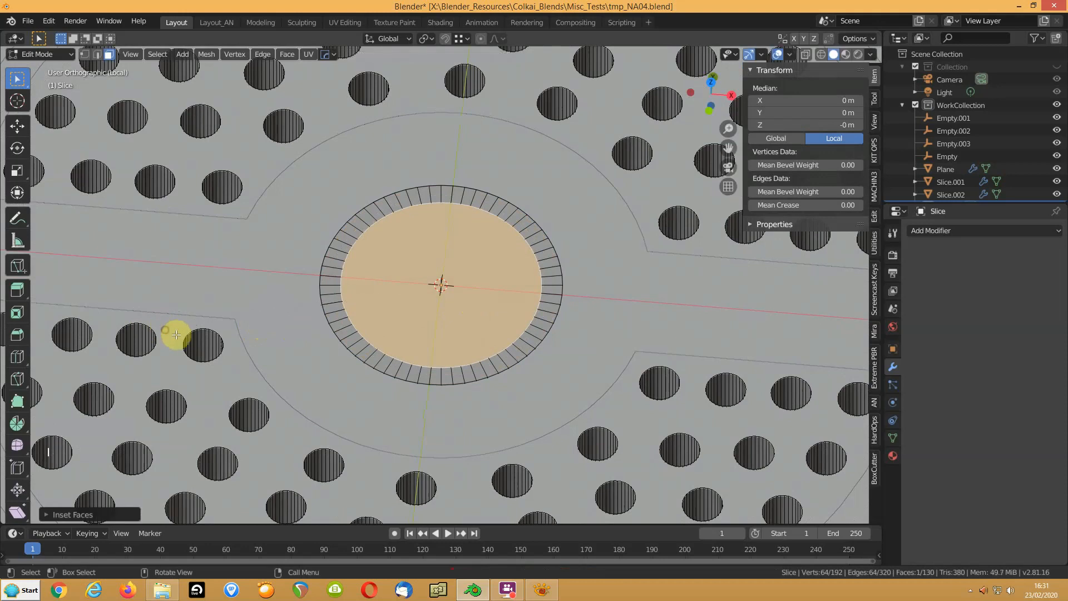
Extrude the central disc's inset face down about 0.076 m into a recess and inset the recess floor
key("e")
left_click(182, 360)
key("i")
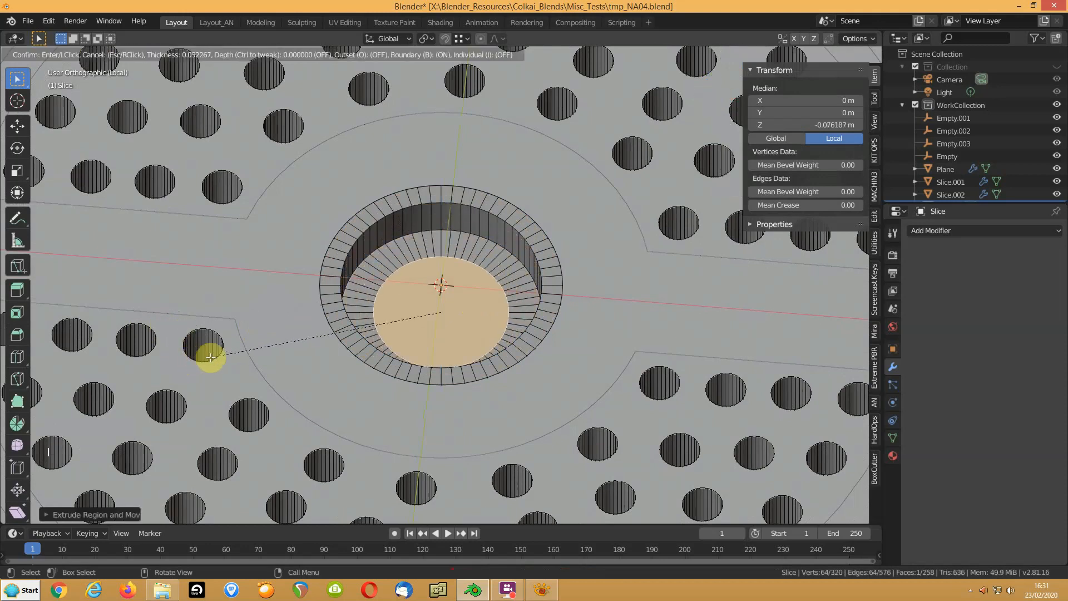
left_click(202, 357)
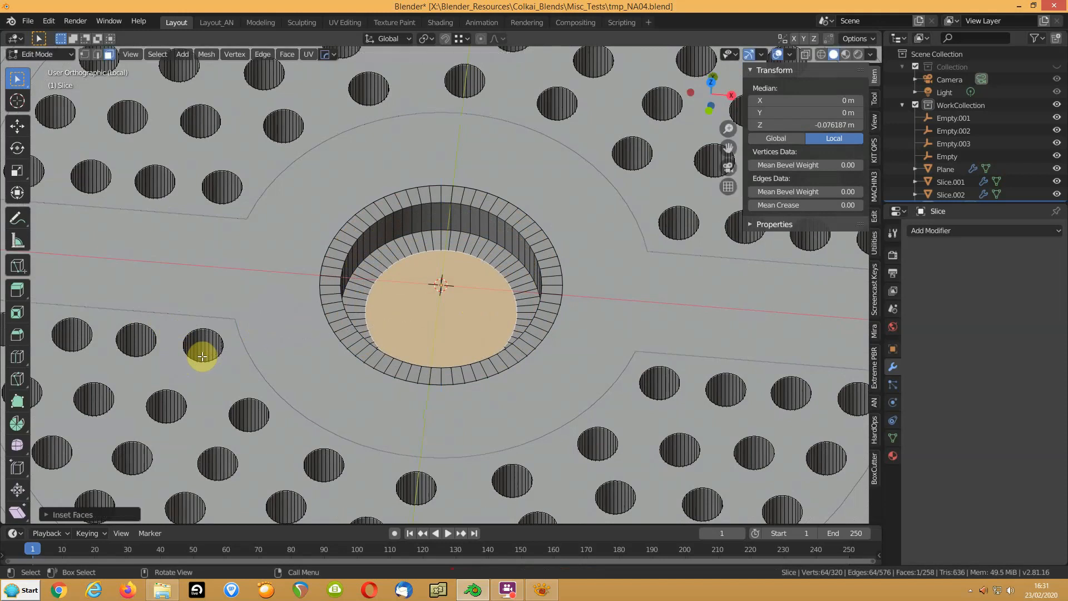
Grow the selection to the whole recess floor and scale it inward in X and Y only
key("ctrl+KP_Add")
key("s")
key("shift+z")
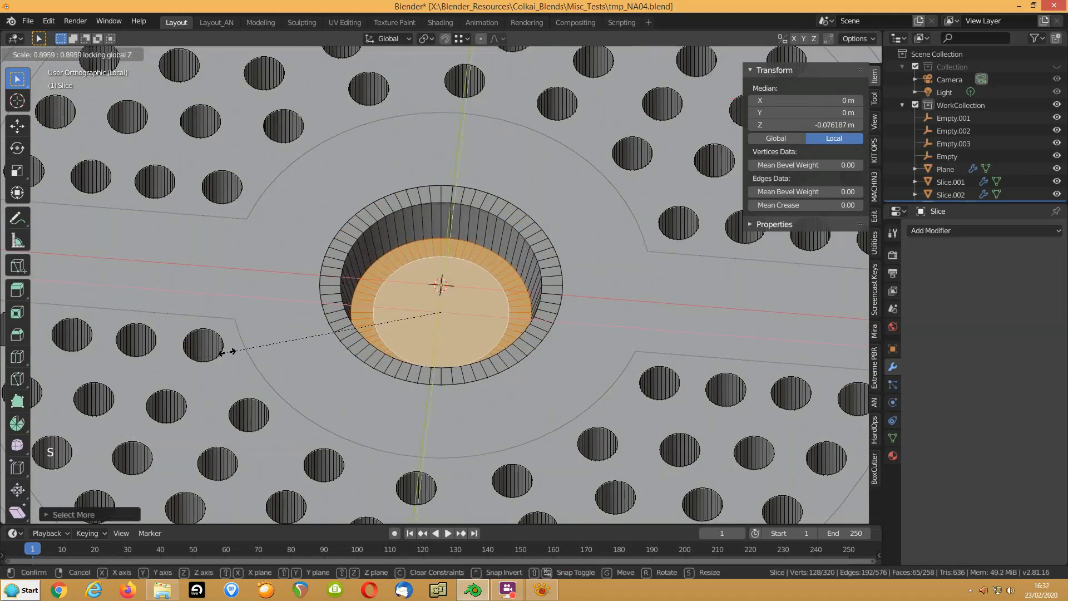
left_click(239, 349)
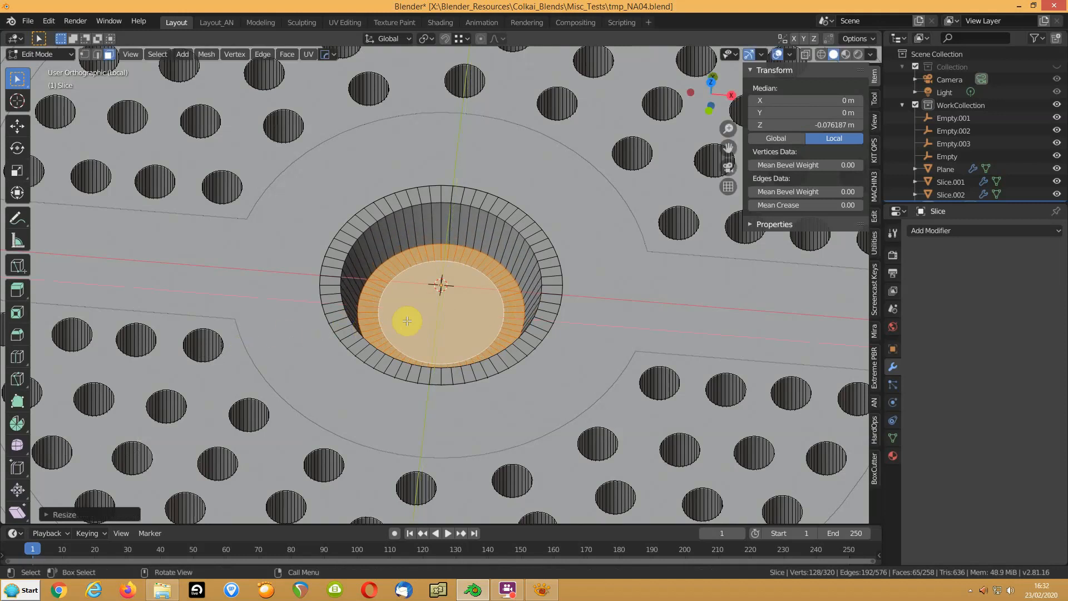
Scale only the recess floor's inner face to about 0.79 and extrude it up about 0.106 m as a central post
left_click(408, 321)
key("s")
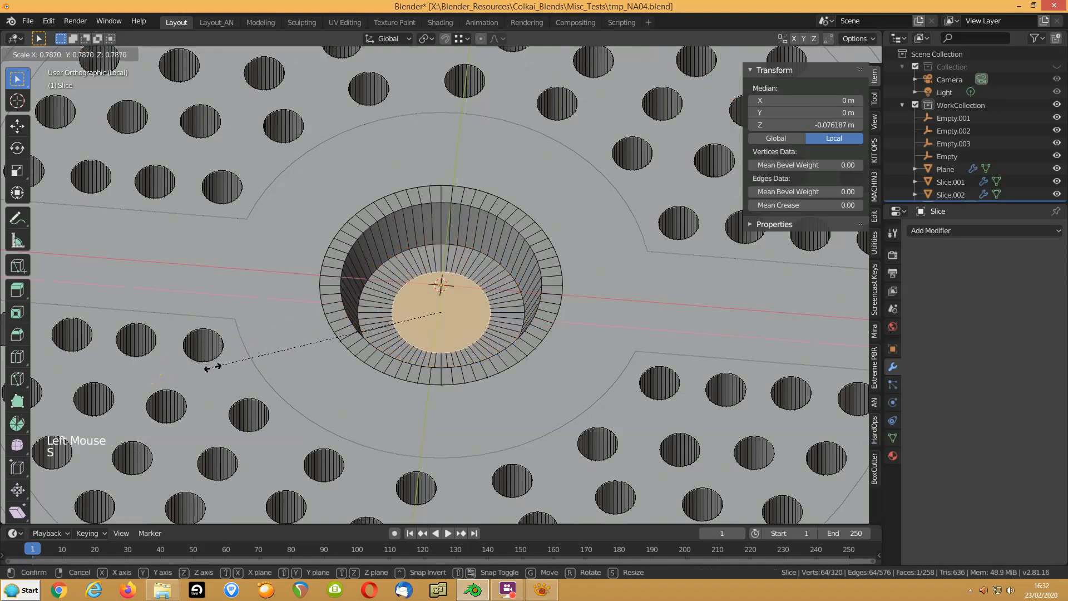
left_click(213, 368)
key("e")
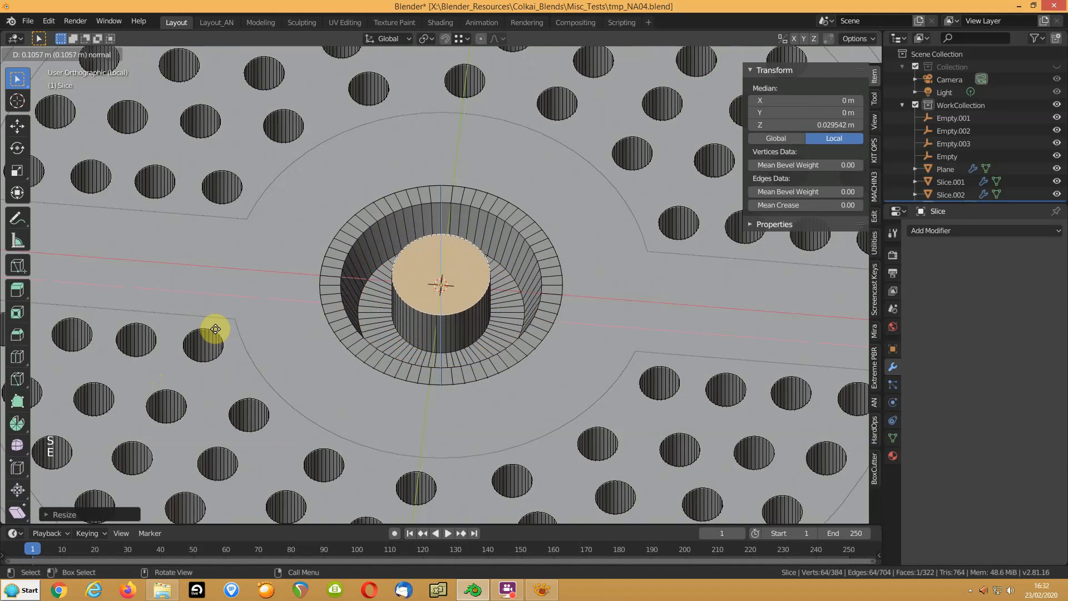
left_click(216, 329)
Taper the central post by scaling its top face down, and lower that face about 0.033 m along Z
key("s")
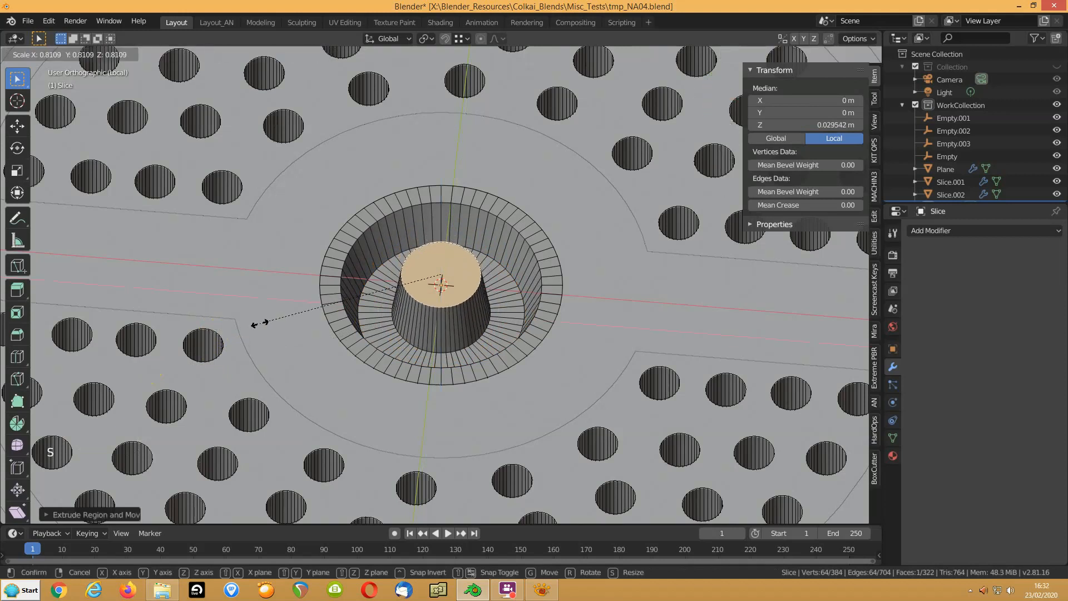
left_click(286, 320)
key("g")
key("z")
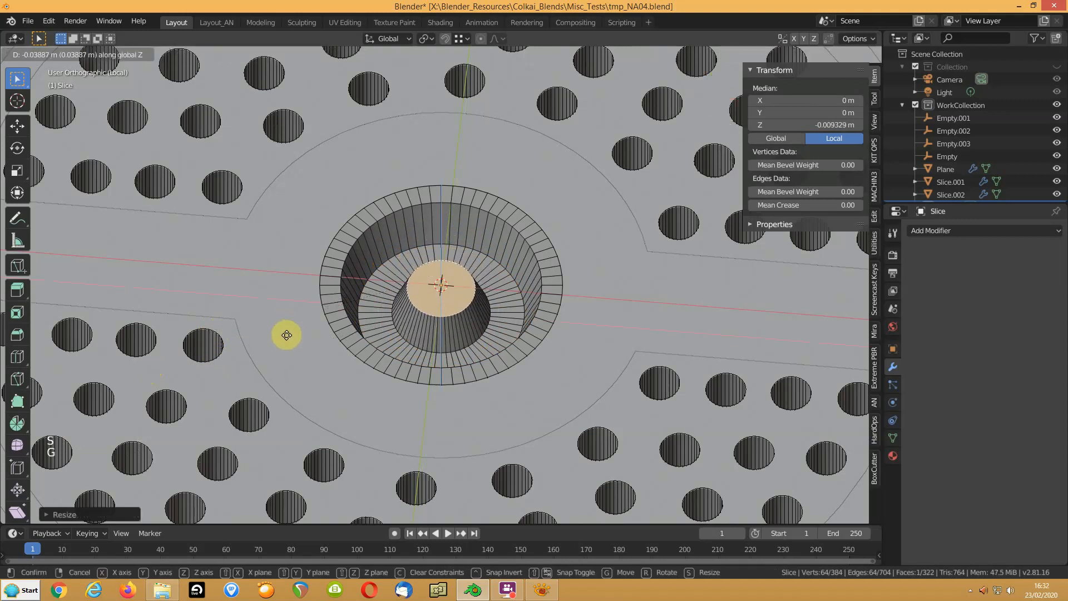
left_click(287, 333)
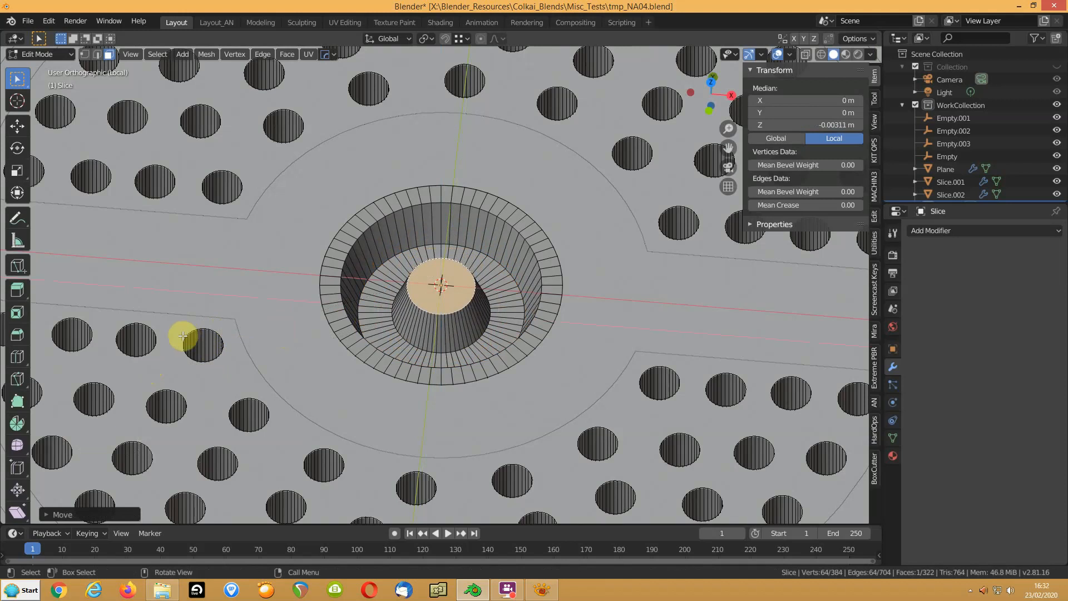
Inset the post's top face by about 0.025 m and raise the inner face about 0.014 m along Z
key("i")
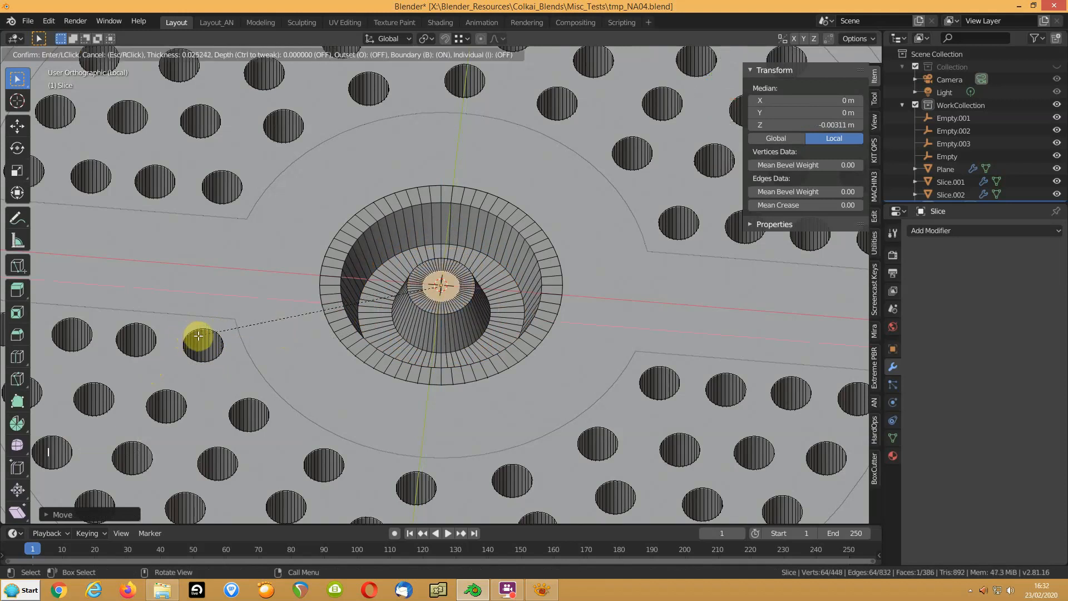
left_click(199, 336)
key("g")
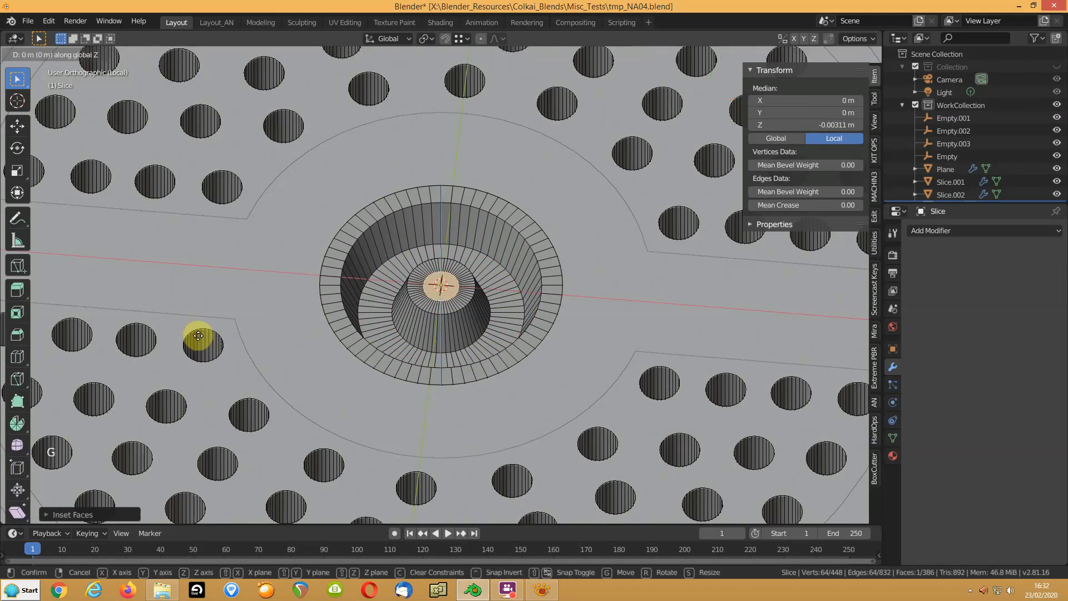
left_click(198, 330)
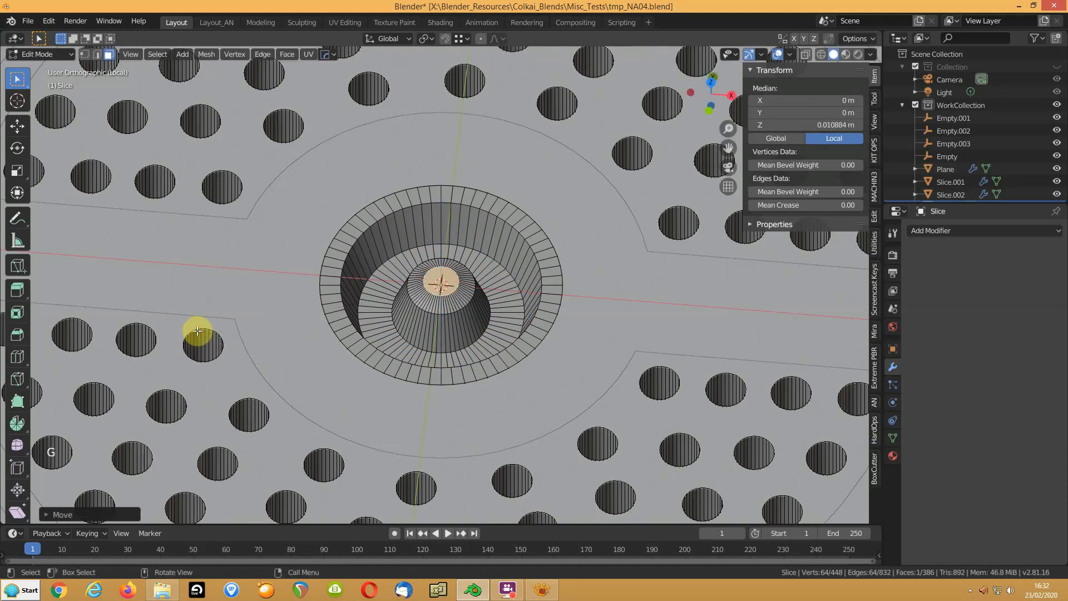
Bevel the post's raised top face by about 0.02 m and return to Object Mode
key("ctrl+b")
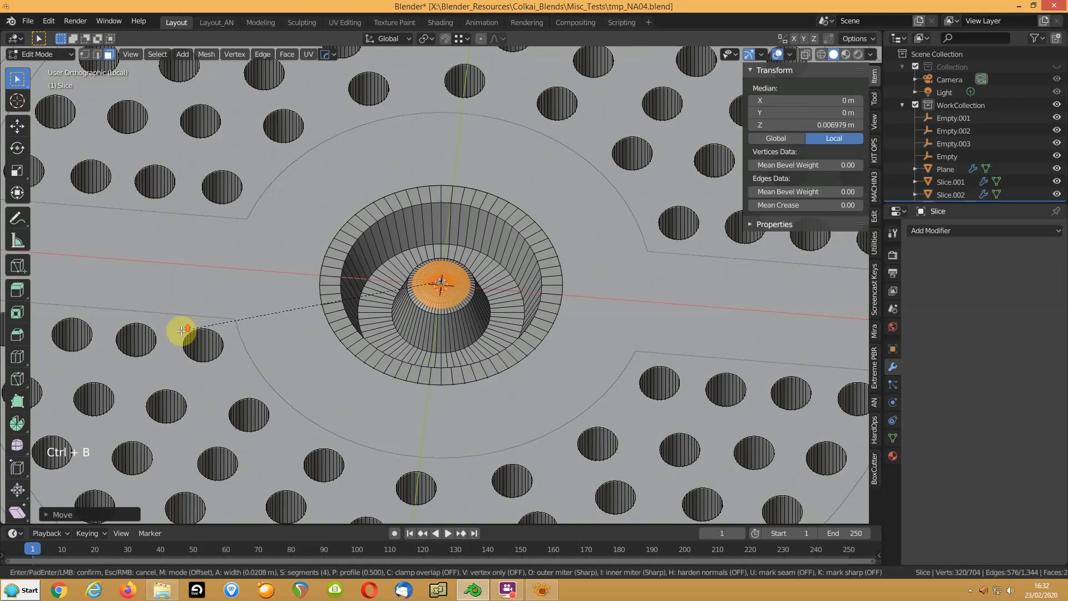
left_click(181, 331)
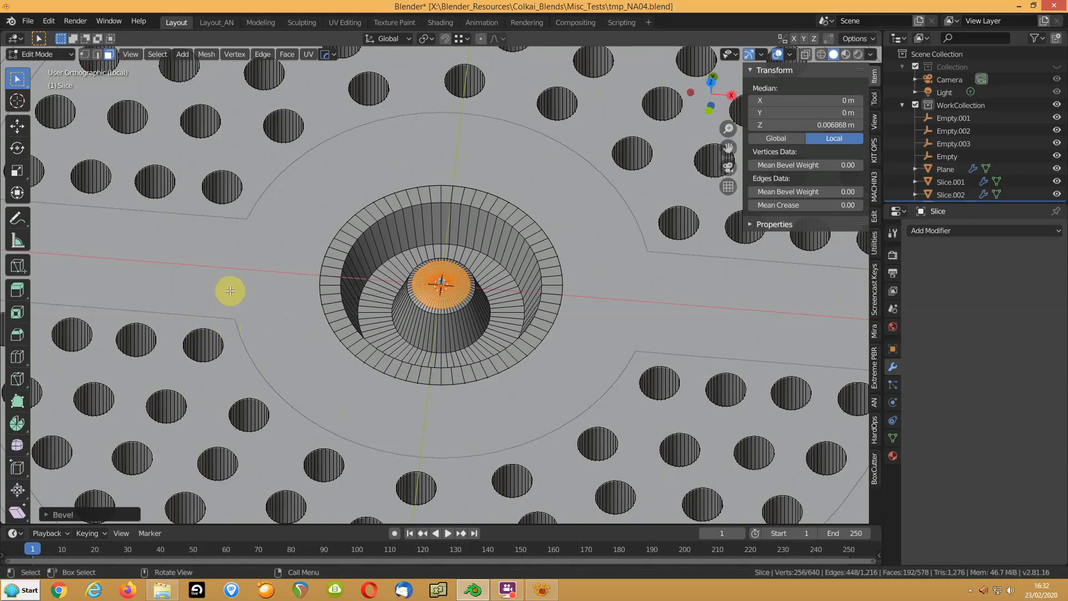
key("Tab")
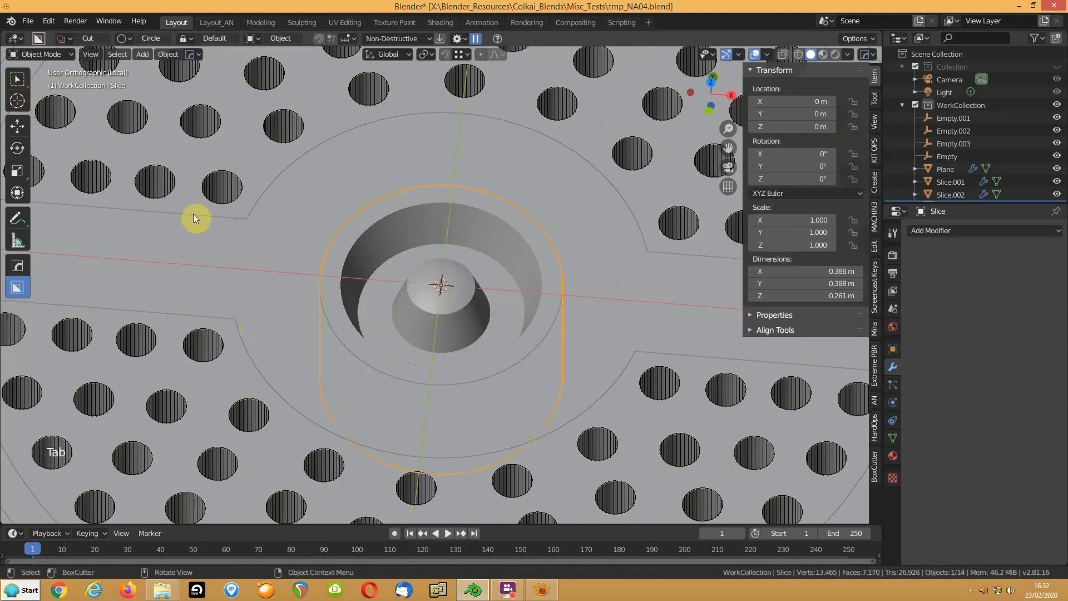
Examine the frame slice's mesh in Edit Mode and the perforated slice's modifier stack
scroll(294, 248, "down", 3)
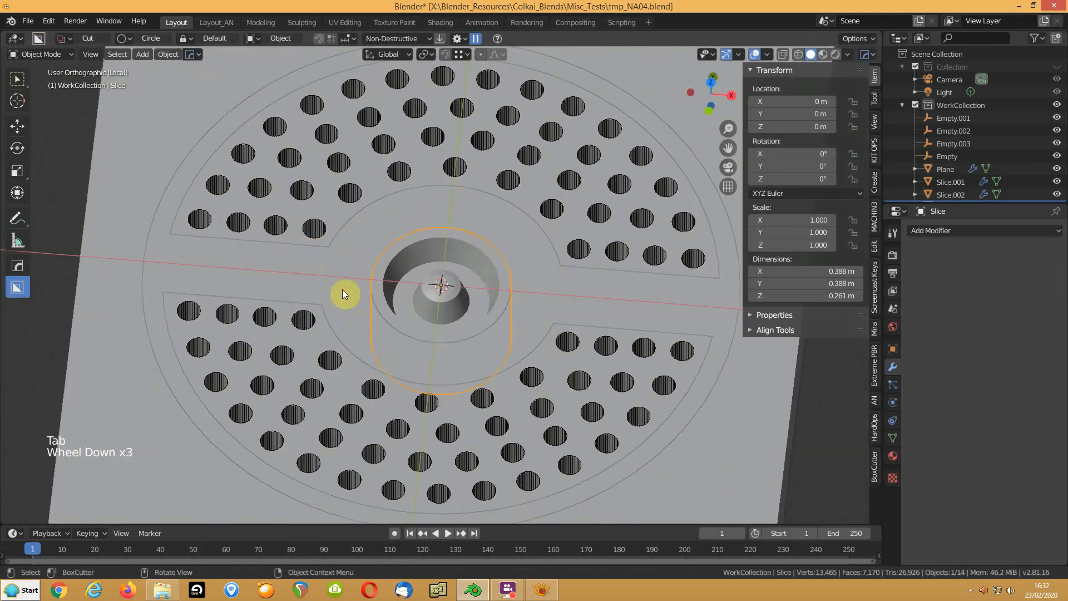
left_click(289, 257)
key("Tab")
key("Tab")
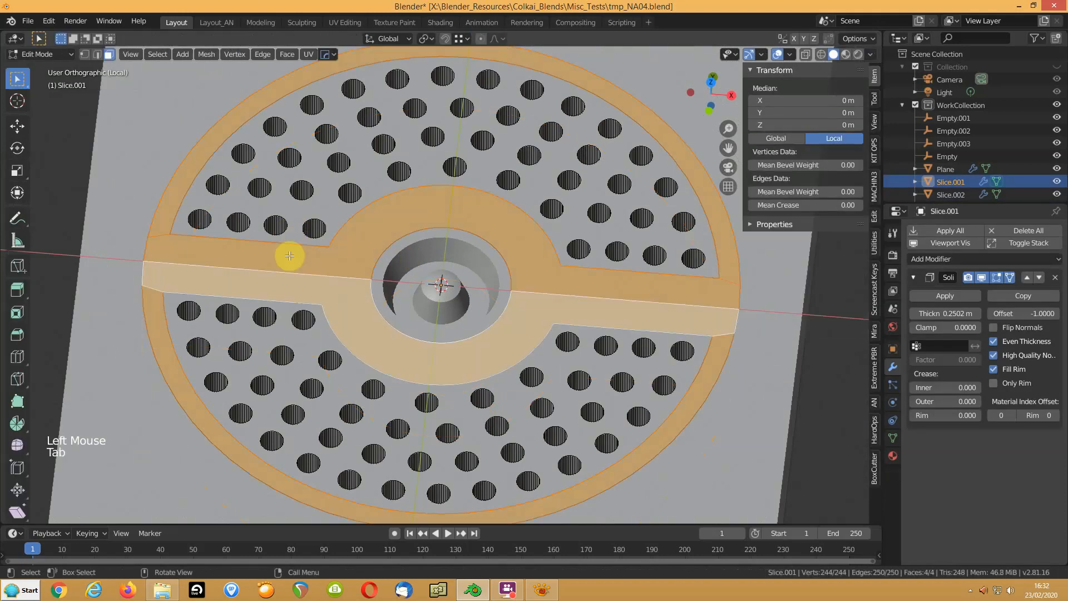
left_click(252, 229)
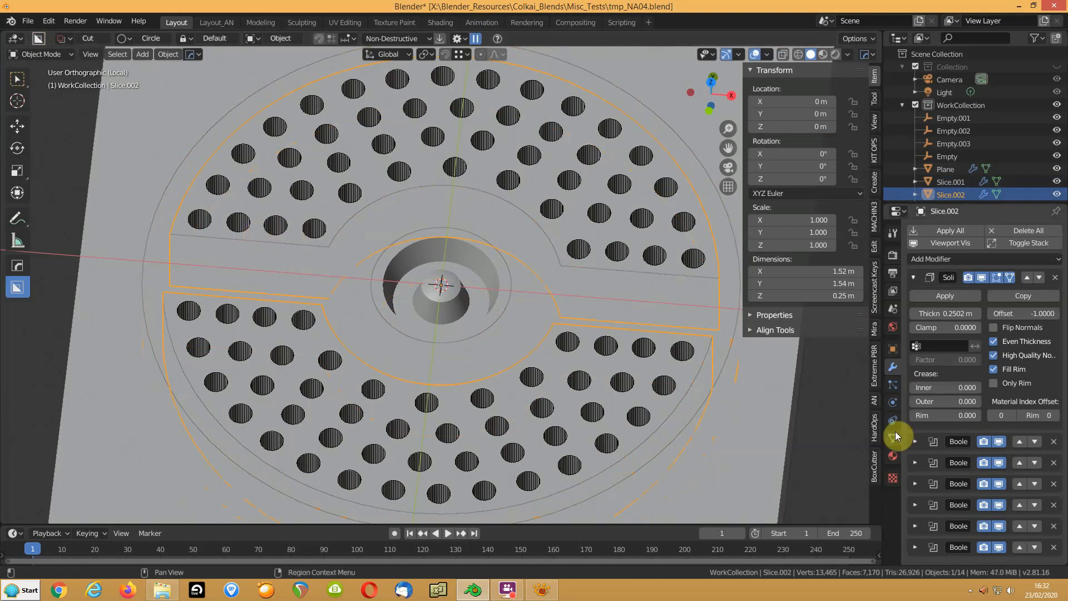
scroll(918, 441, "down", 11)
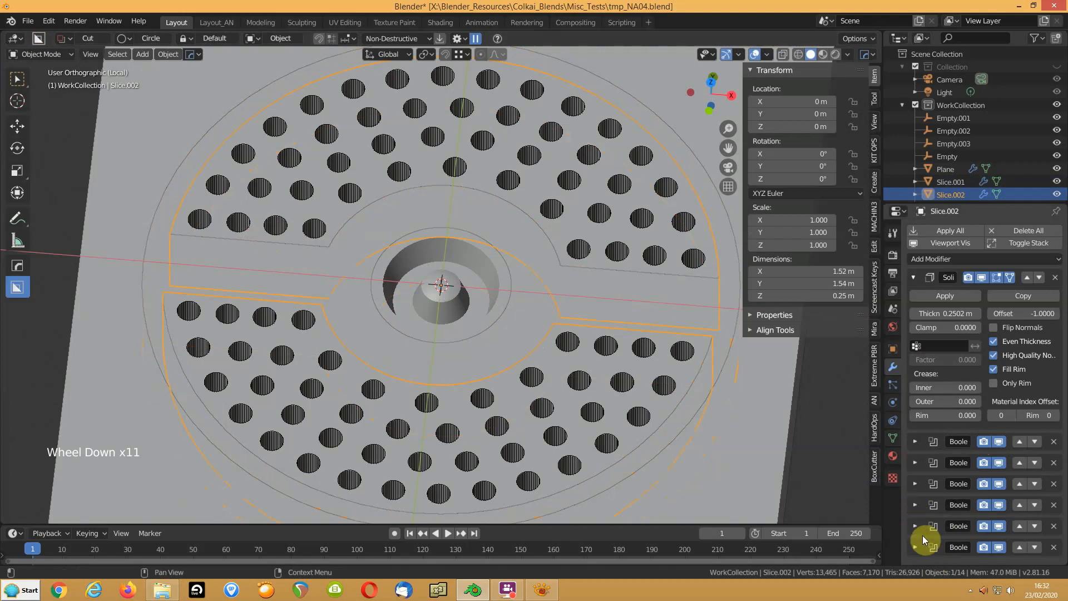
left_click(915, 485)
left_click(915, 487)
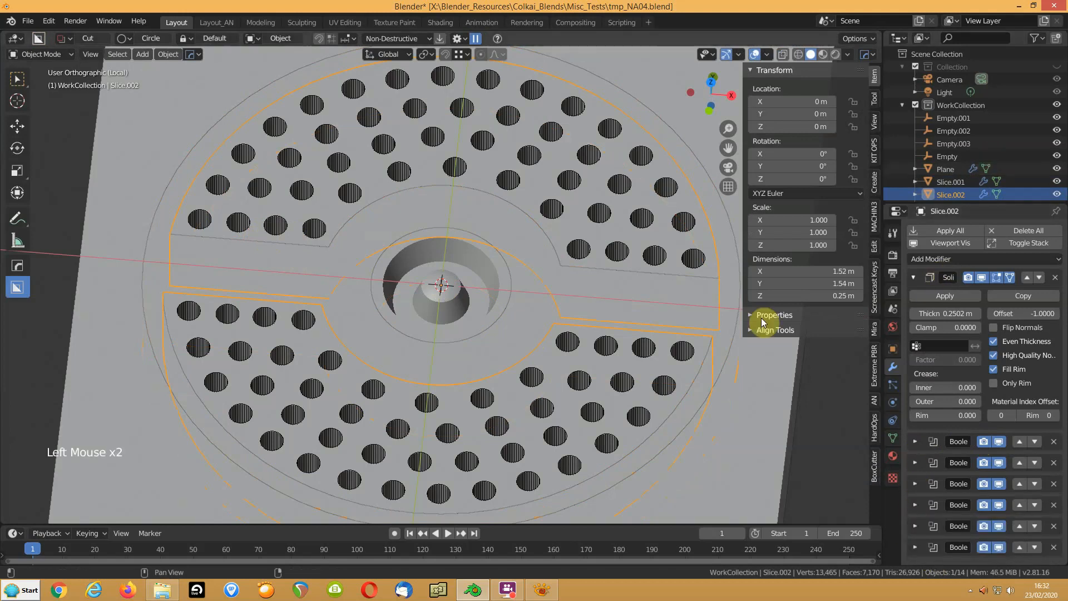
Select the four hole-cutter arrays one by one from the innermost to the outermost ring to check them
left_click(573, 343)
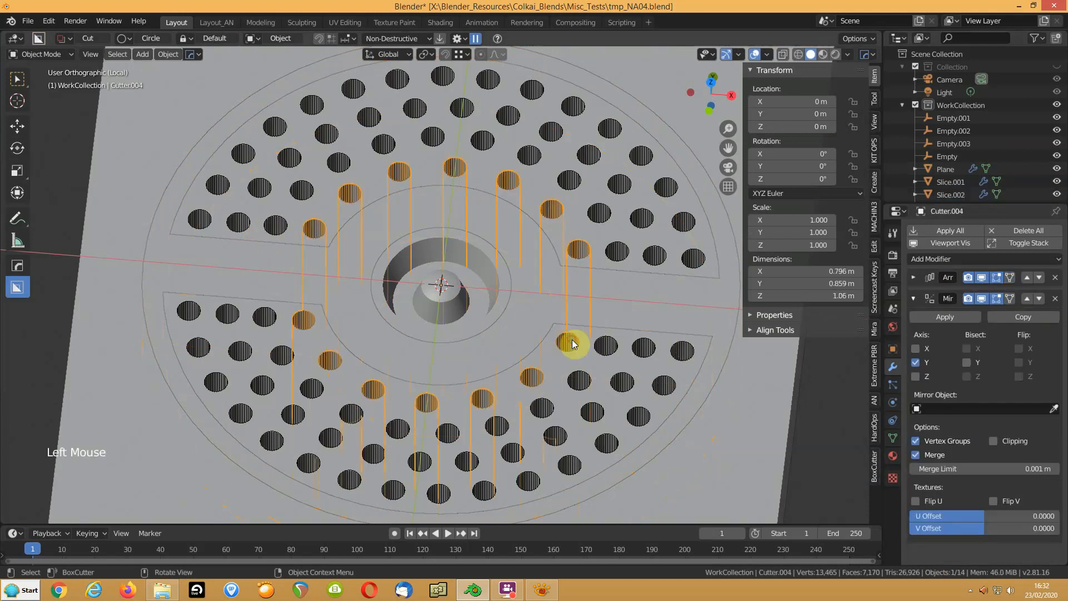
left_click(609, 344)
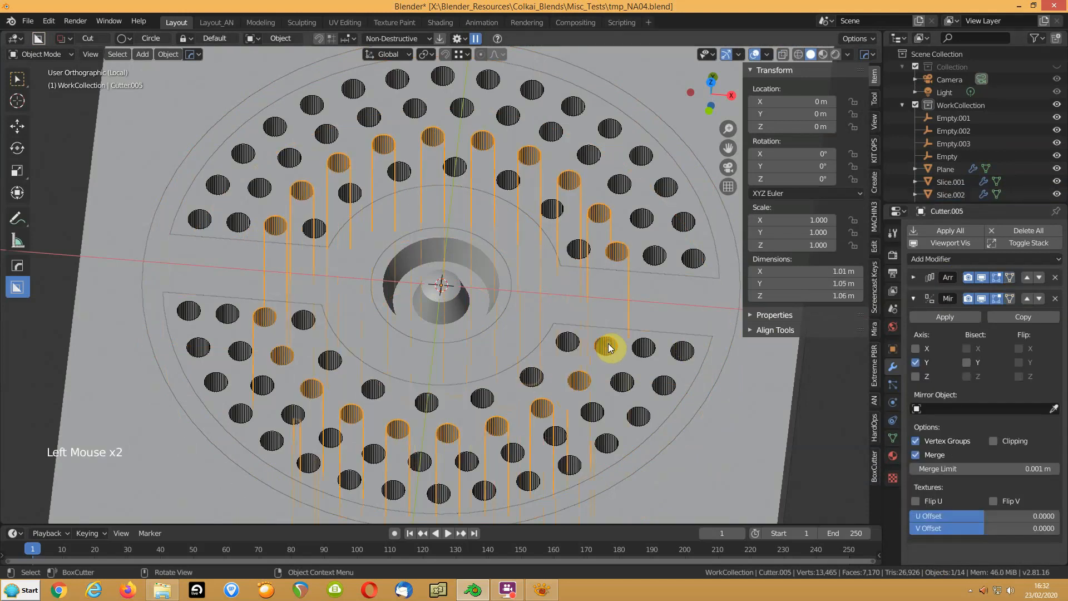
left_click(678, 350)
left_click(655, 350)
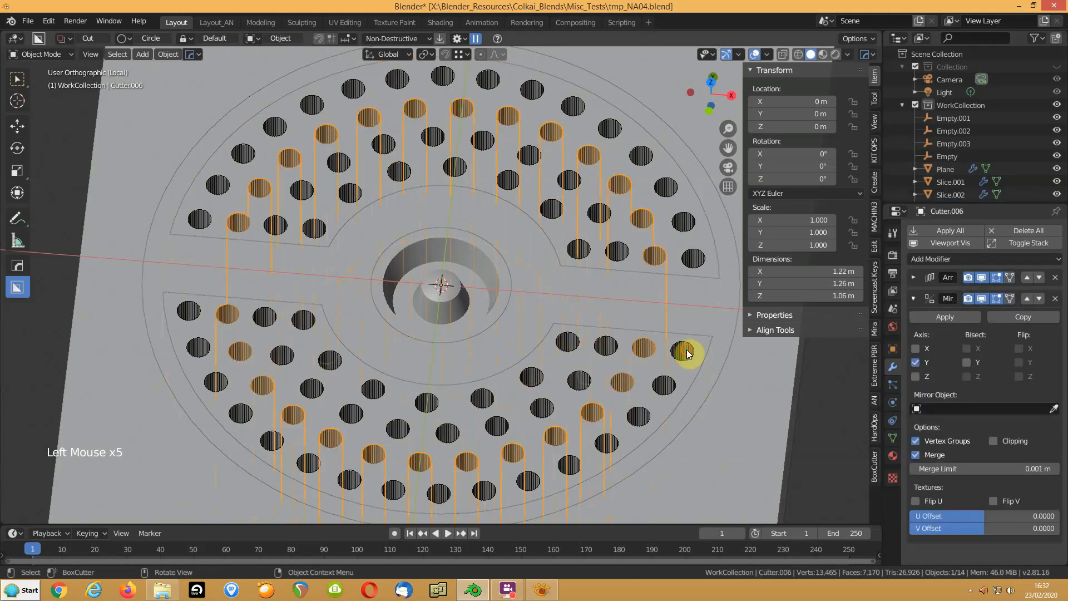
left_click(685, 351)
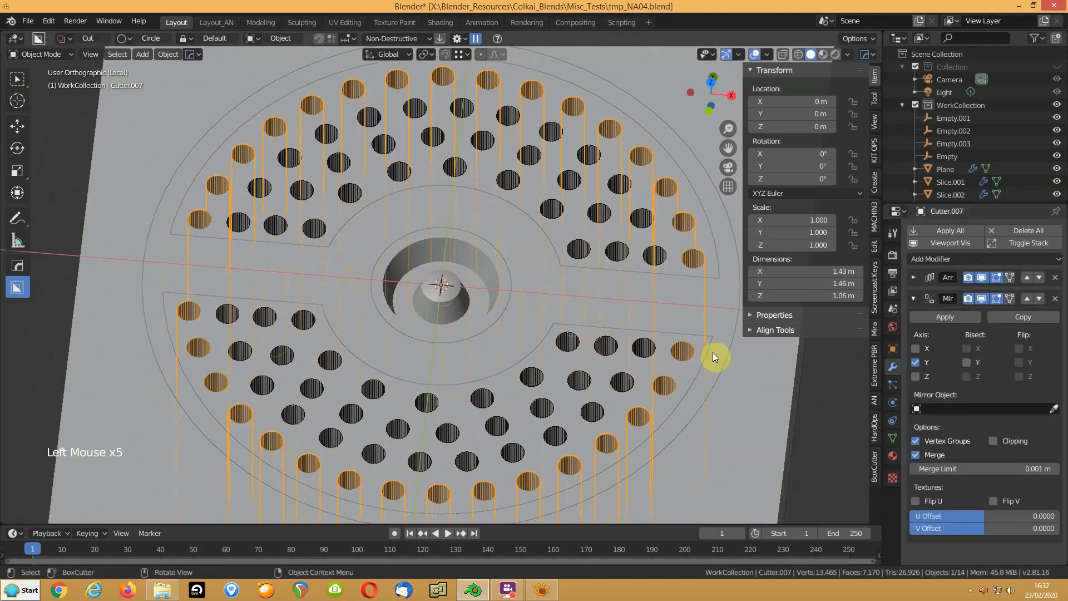
Apply the perforated slice's first two Boolean modifiers, the Intersect cuts that use Cutter and Cutter.001
left_click(713, 262)
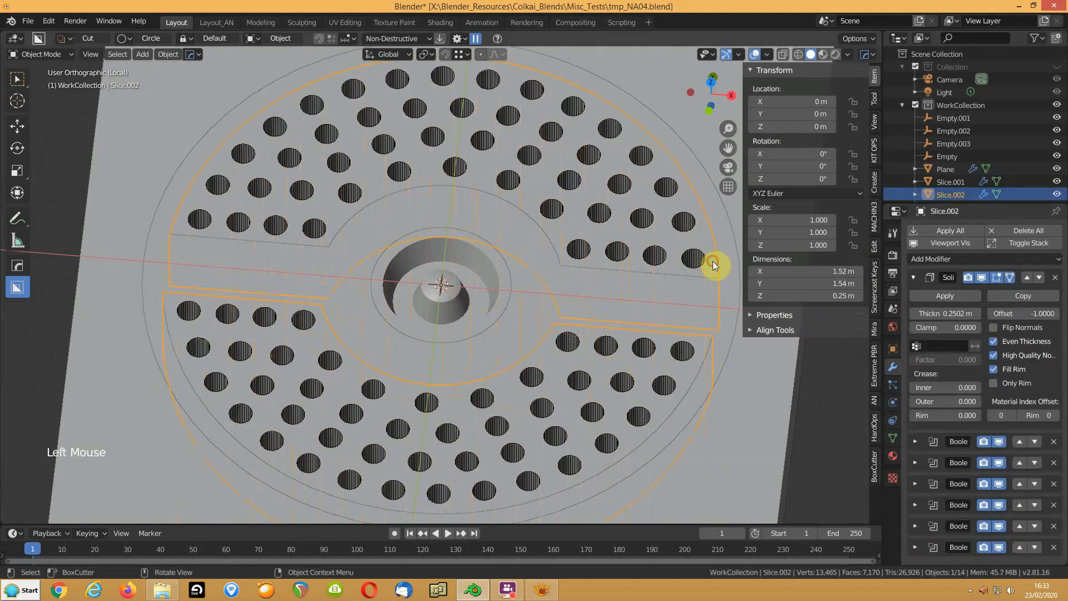
left_click(915, 441)
scroll(916, 434, "down", 3)
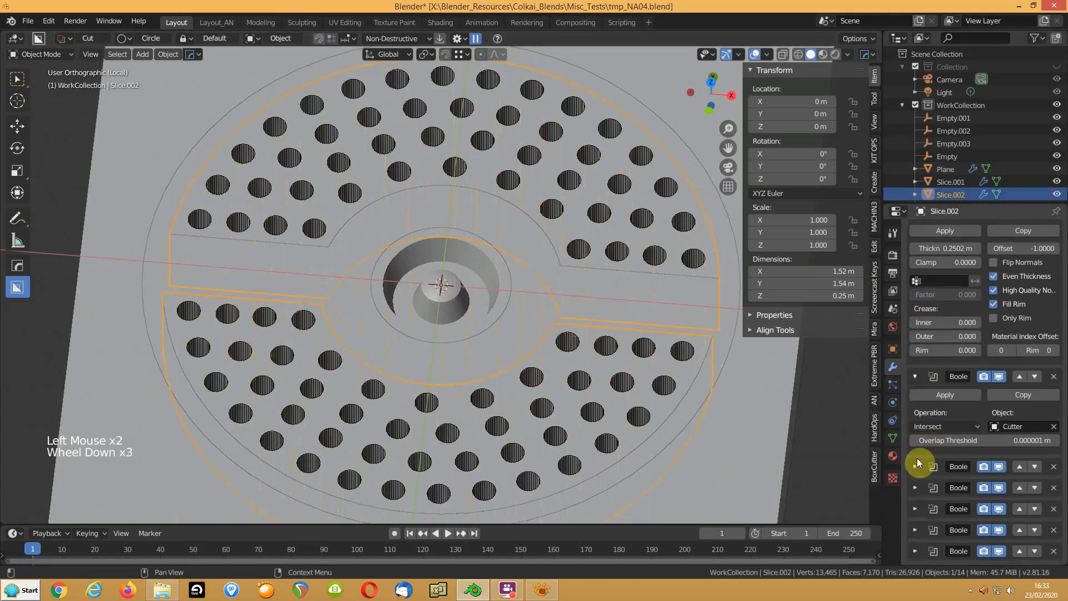
left_click(915, 468)
scroll(918, 422, "down", 3)
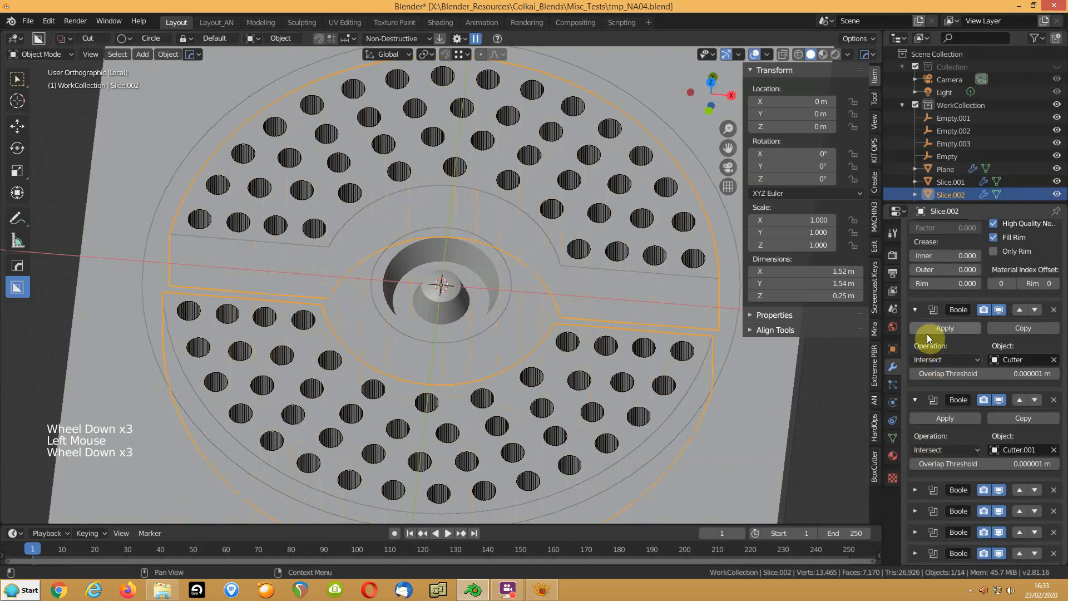
left_click(928, 333)
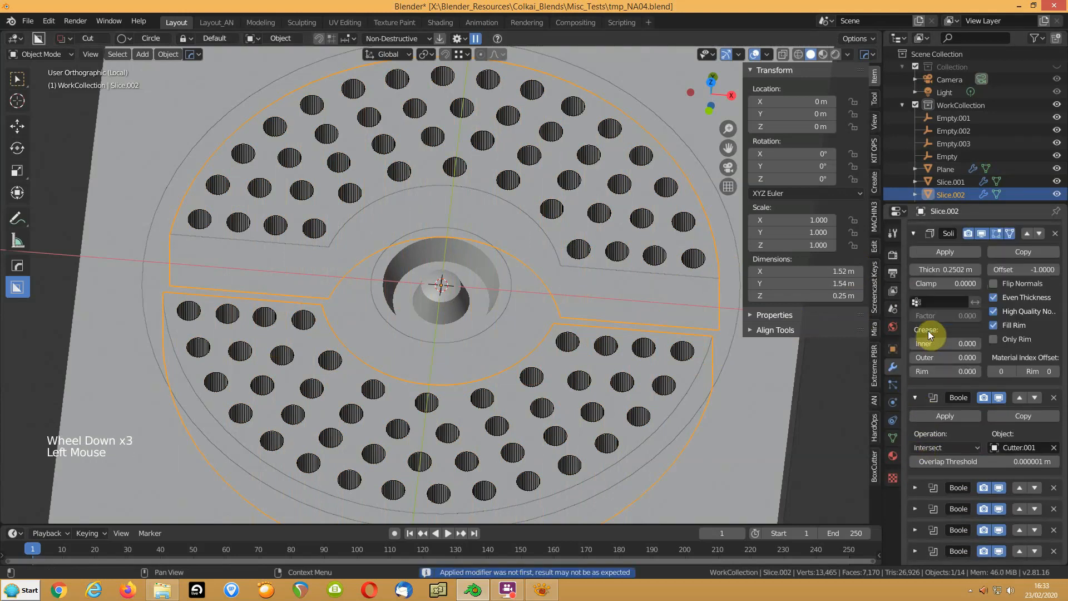
left_click(934, 417)
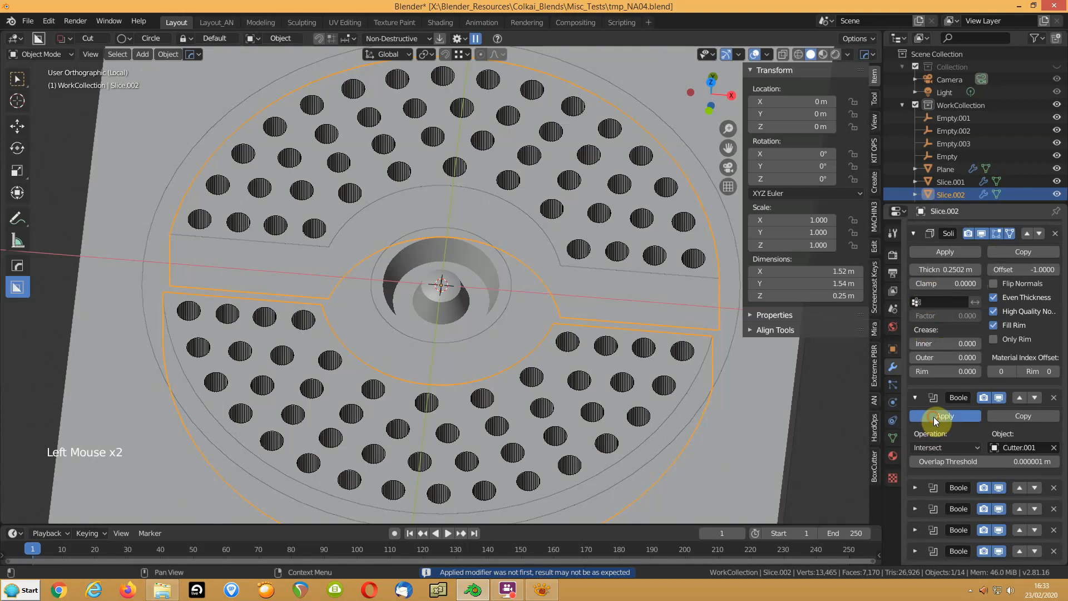
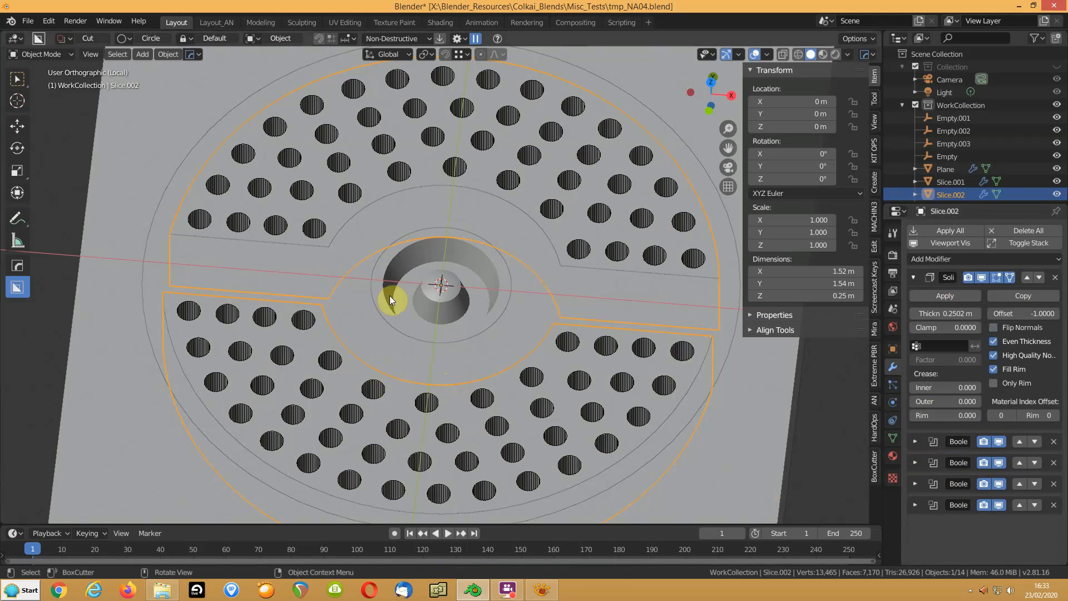
Triangulate all faces of the perforated slice in Edit Mode and convert the triangles to quads
key("Tab")
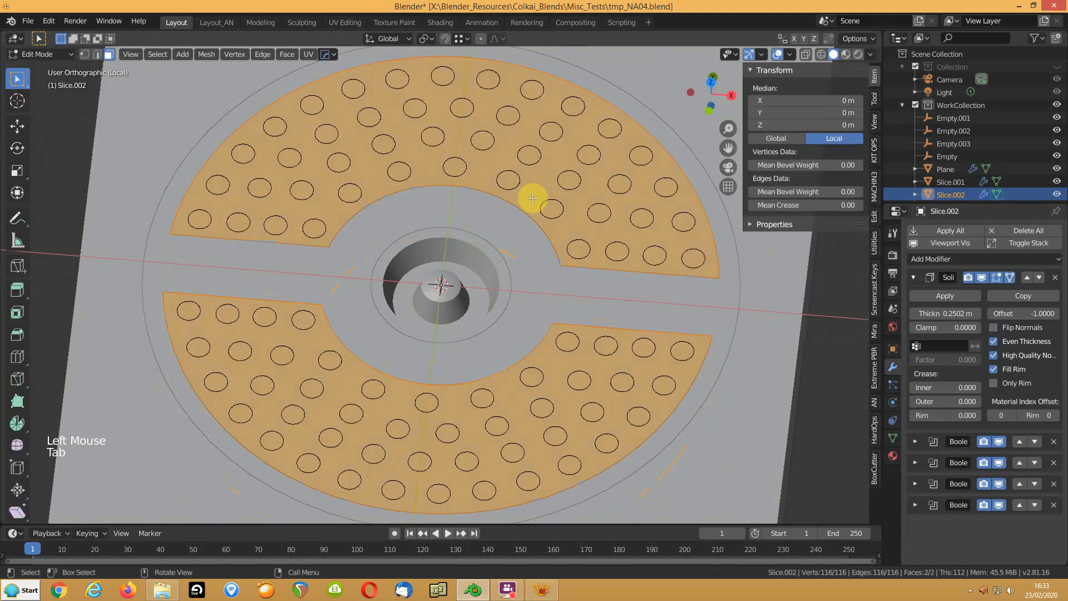
middle_click_drag(532, 197, 484, 215)
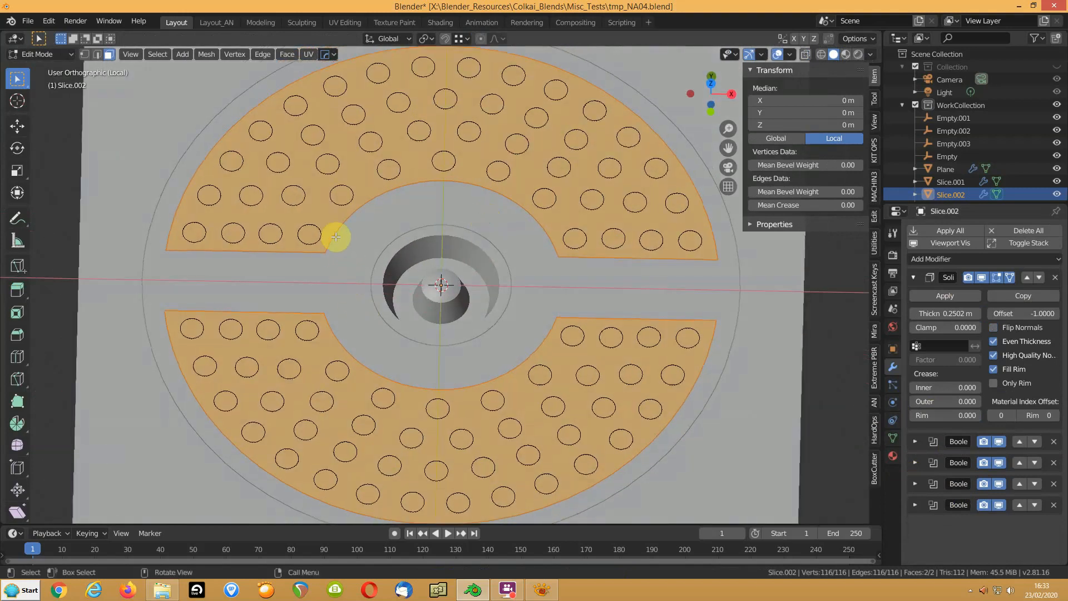
key("ctrl+t")
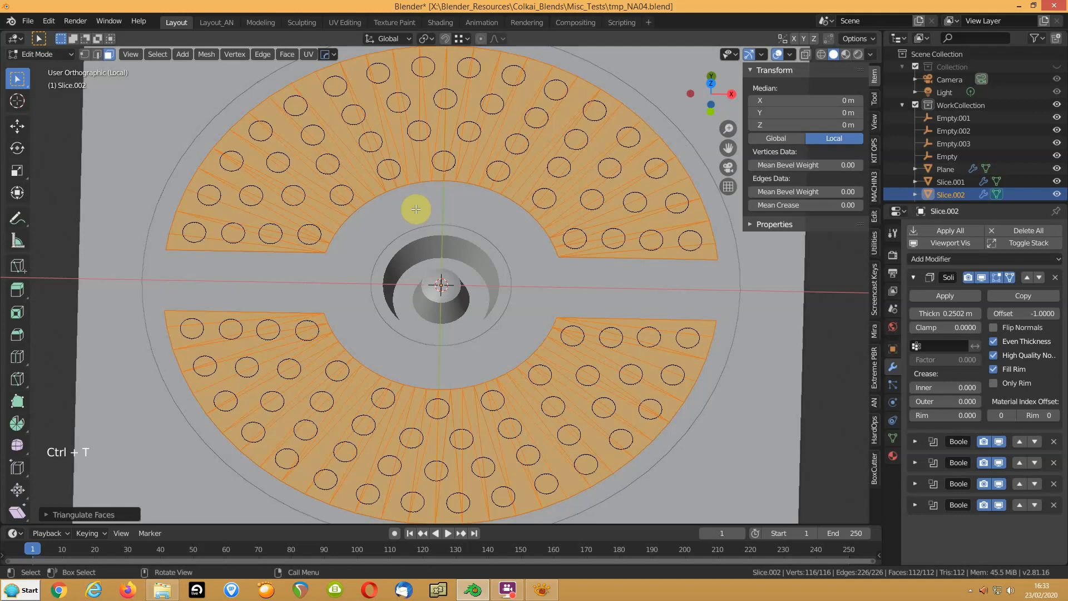
key("alt+j")
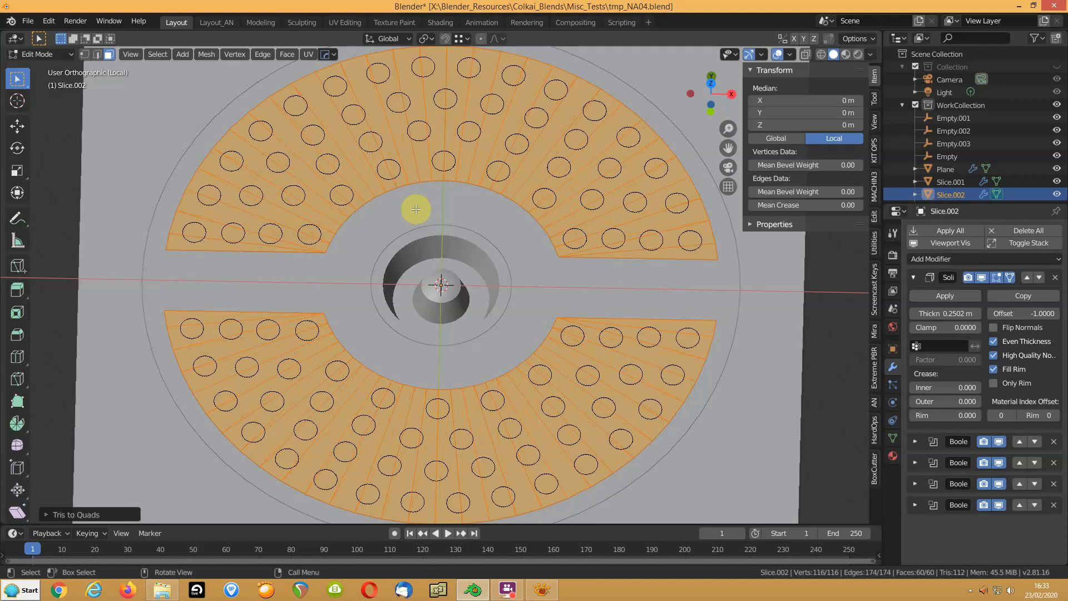
Dissolve the four slanted edges nearest the straight ends of both perforated halves, with Dissolve Verts turned off to keep their vertices
key("2")
left_click(204, 325)
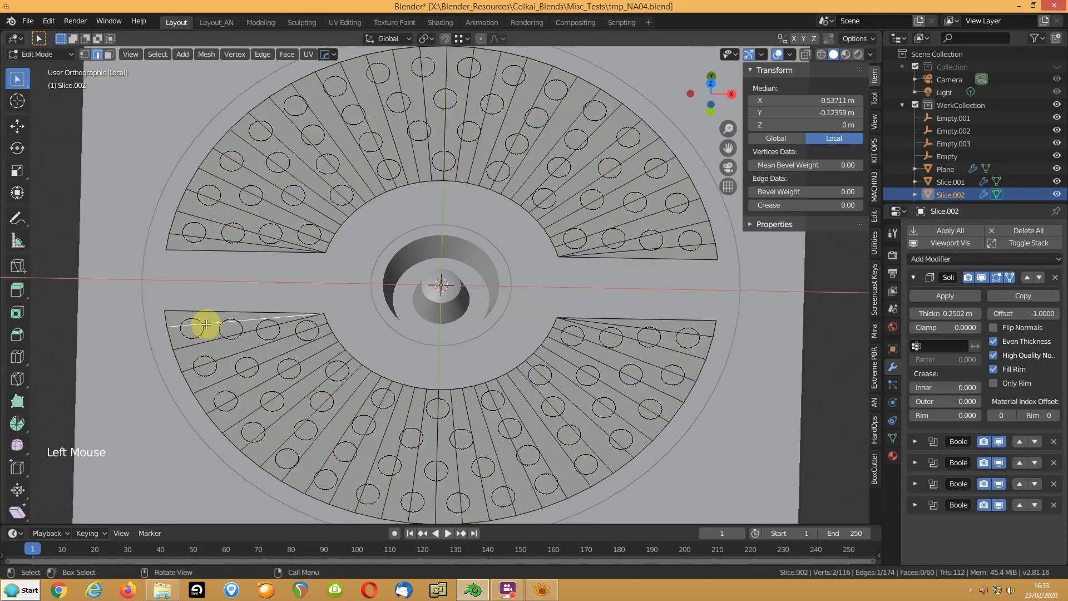
left_click(217, 236, "shift")
left_click(687, 243, "shift")
left_click(675, 333, "shift")
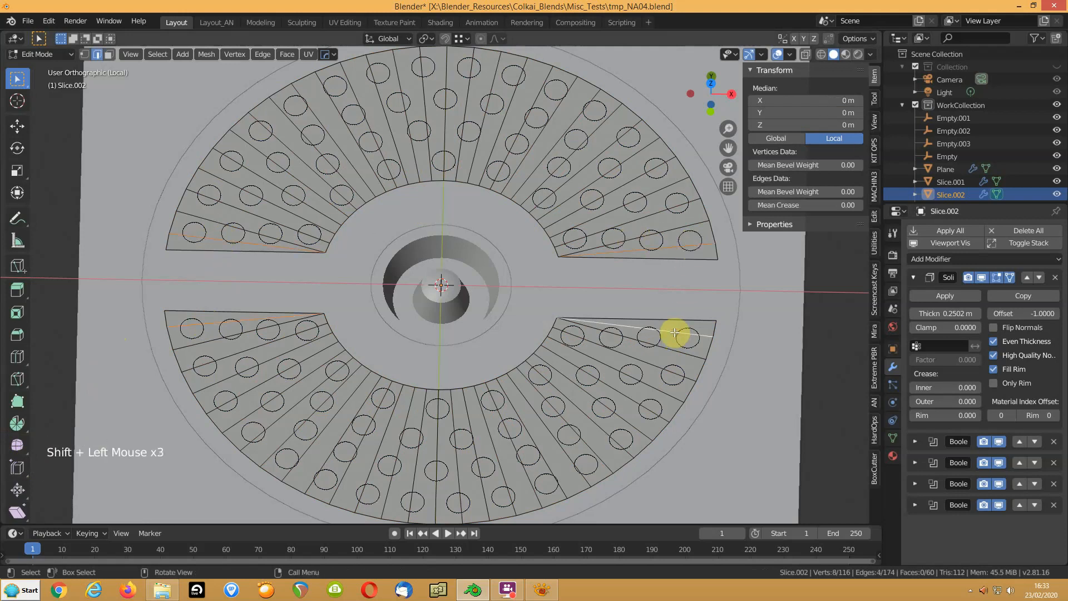
key("ctrl+x")
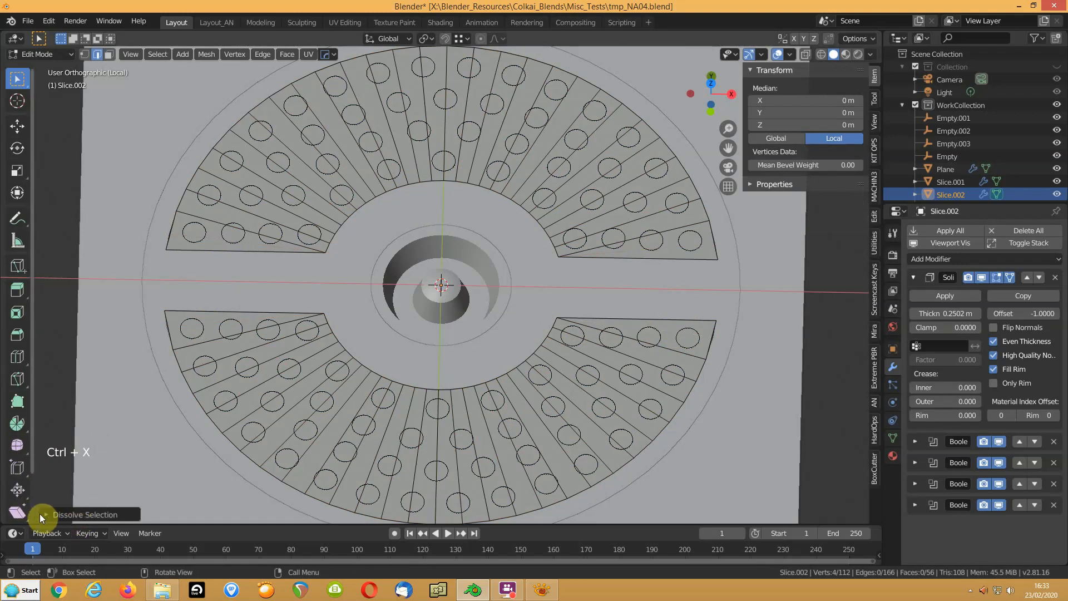
left_click(43, 515)
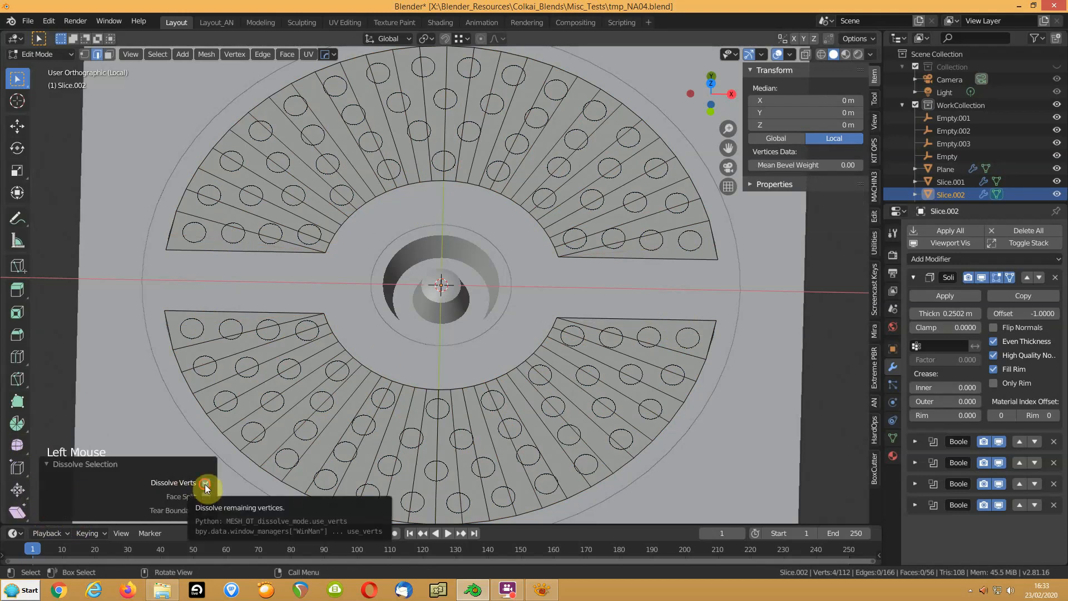
left_click(205, 483)
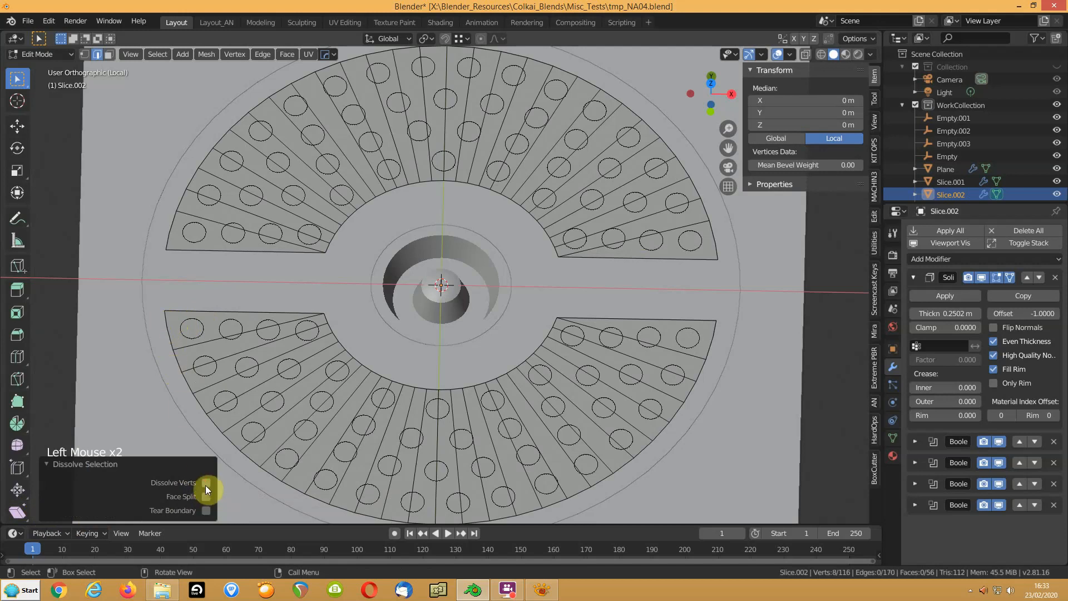
left_click(206, 484)
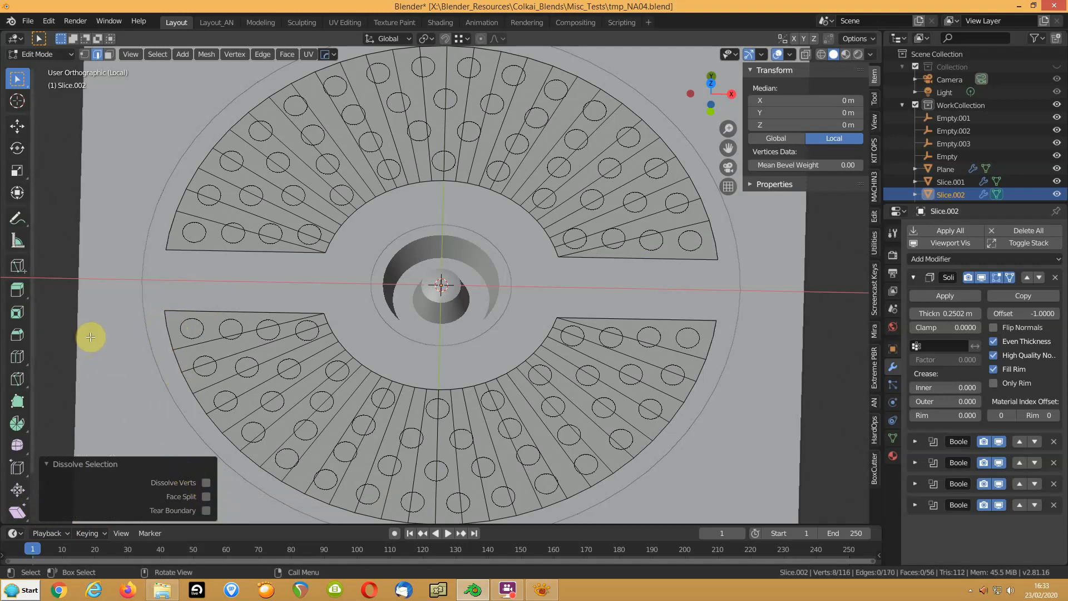
Select the kept vertex on the lower half's outer rim and preview a loop cut through the half's segments in top view
key("1")
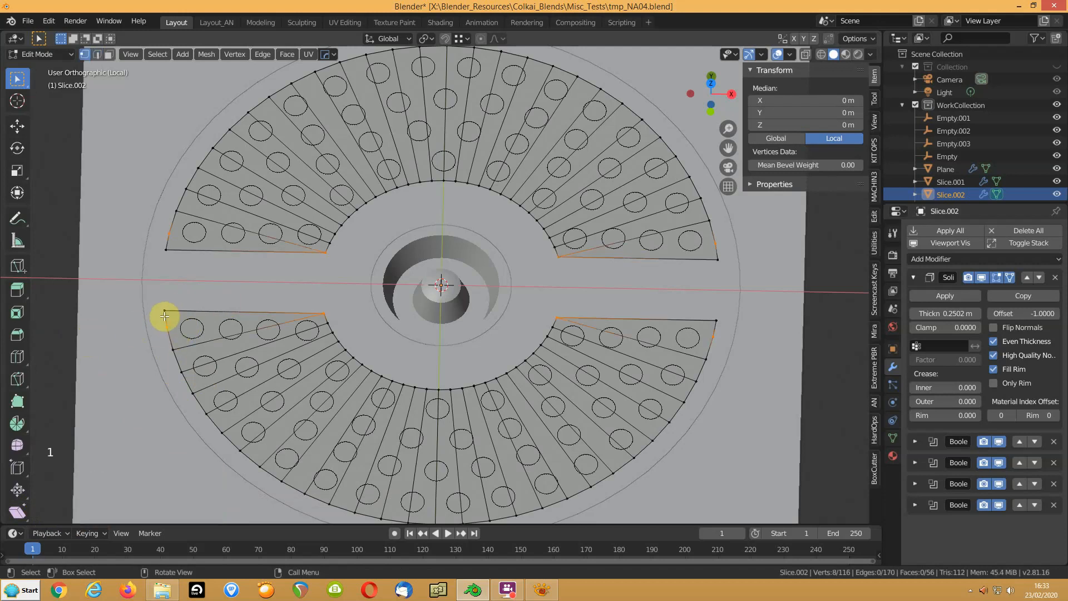
left_click(166, 322)
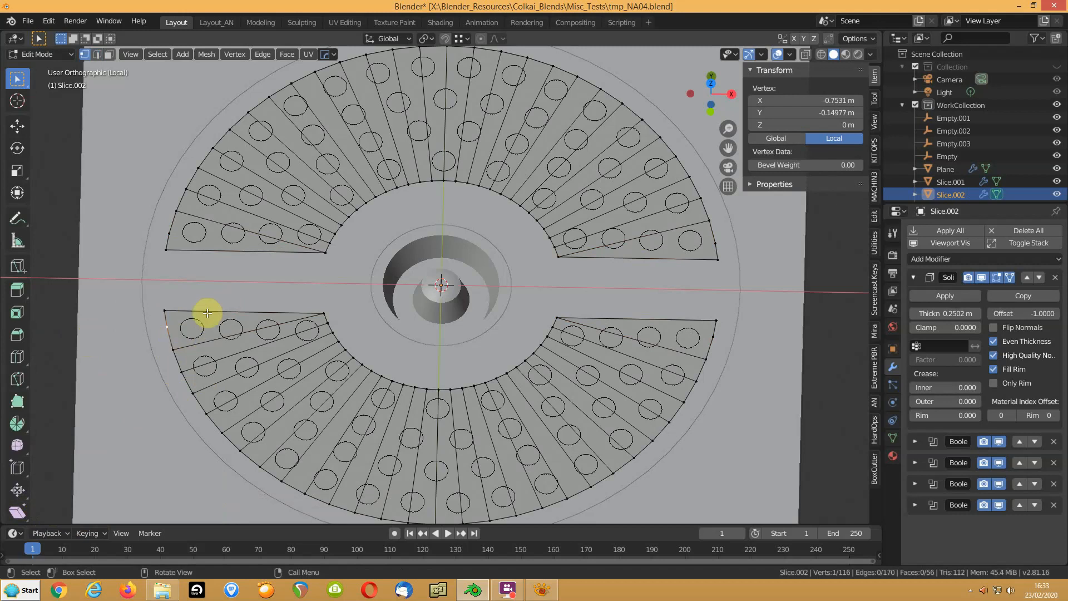
key("KP_7")
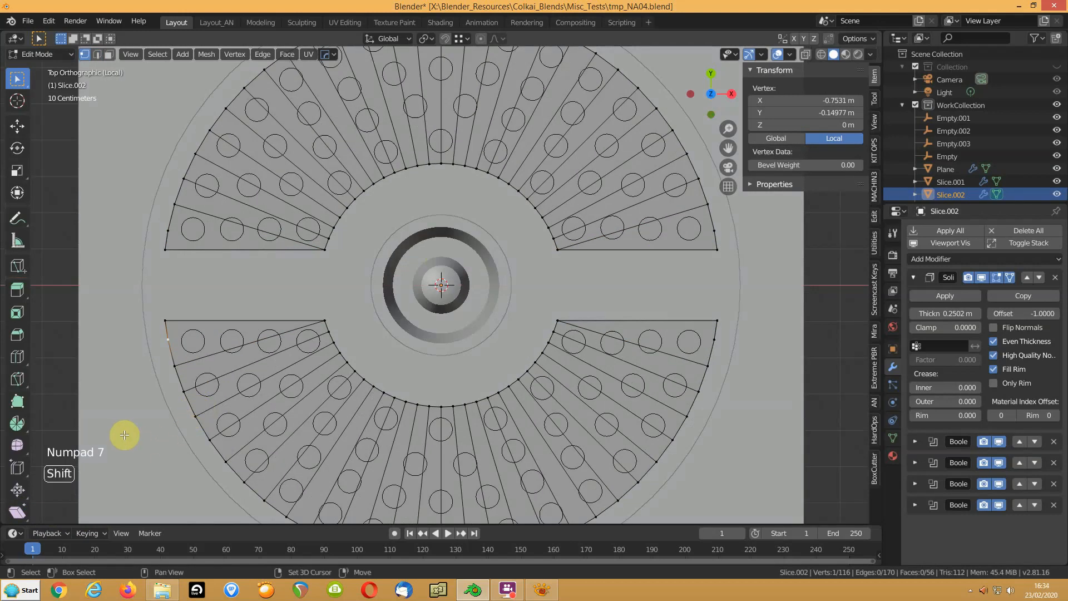
middle_click_drag(343, 378, 326, 261, "shift")
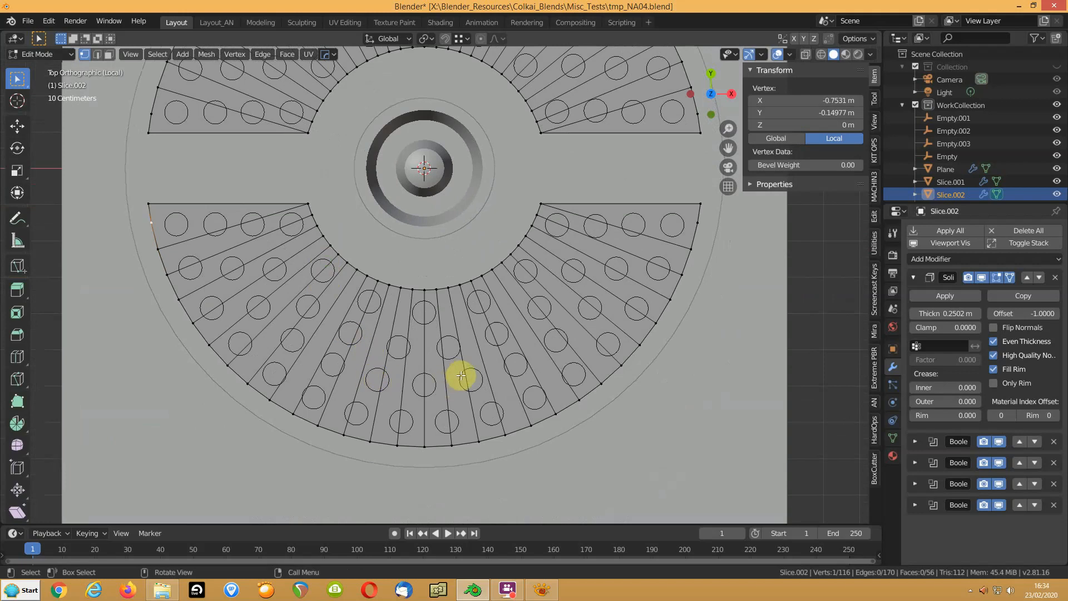
key("ctrl+r")
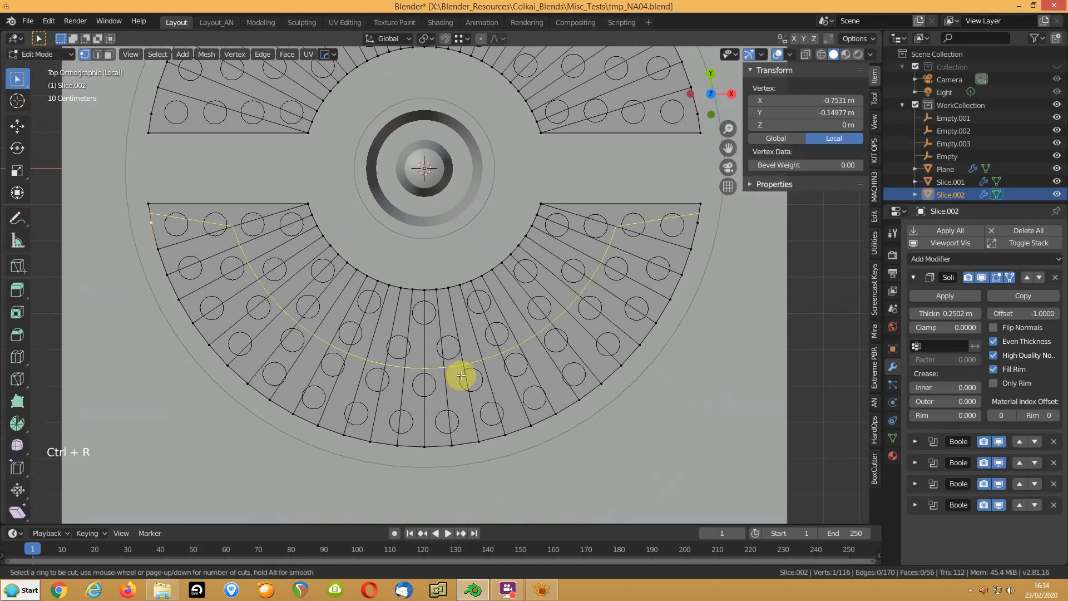
key("Escape")
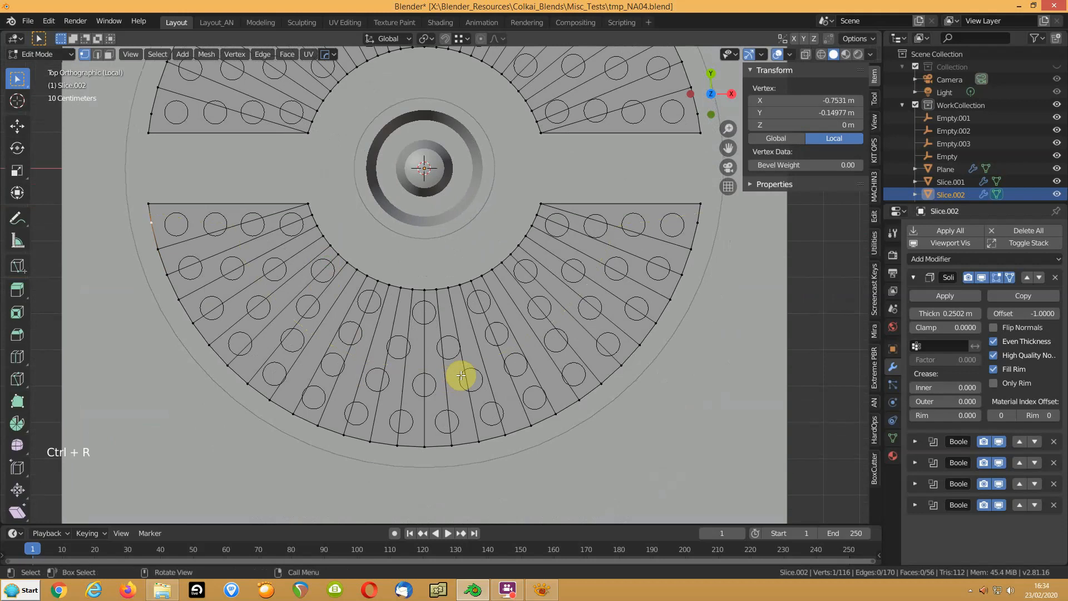
Hide the four end faces of the perforated half rings that border the horizontal gap
key("3")
left_click(176, 223)
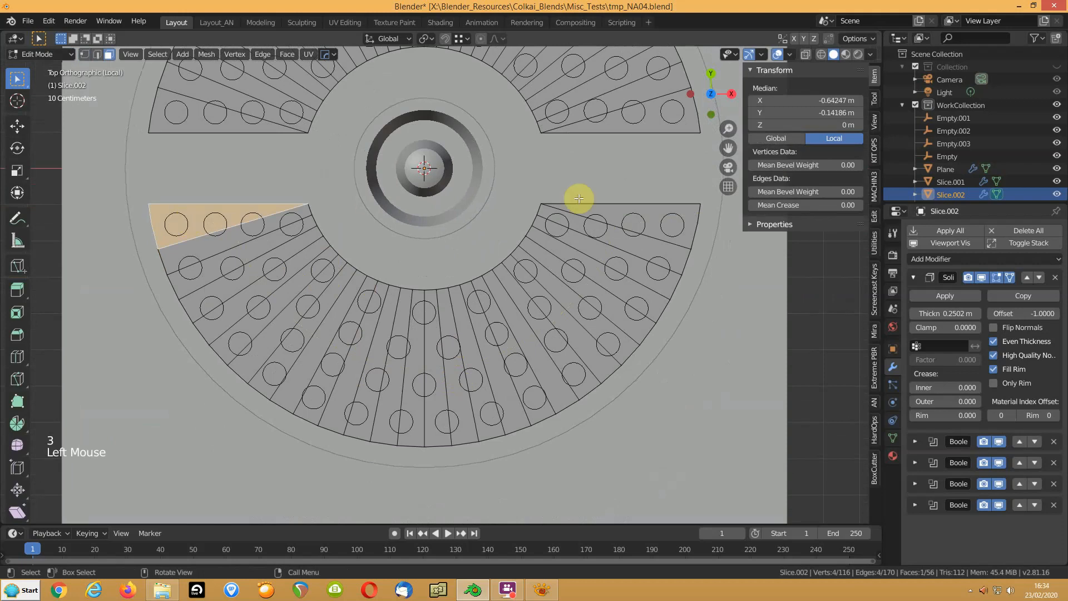
left_click(644, 221, "shift")
left_click(643, 122, "shift")
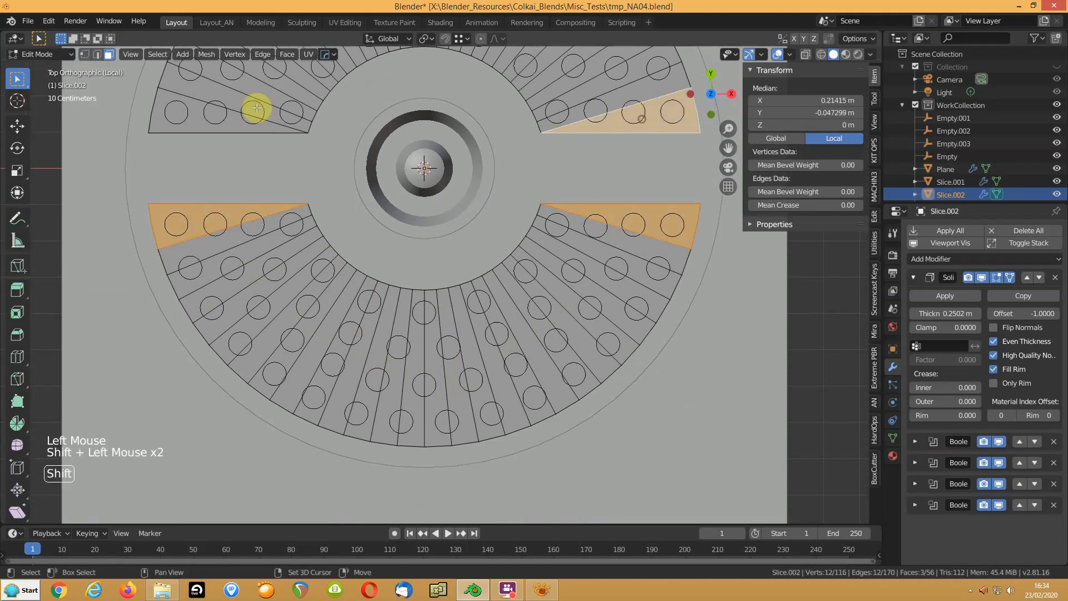
left_click(175, 120, "shift")
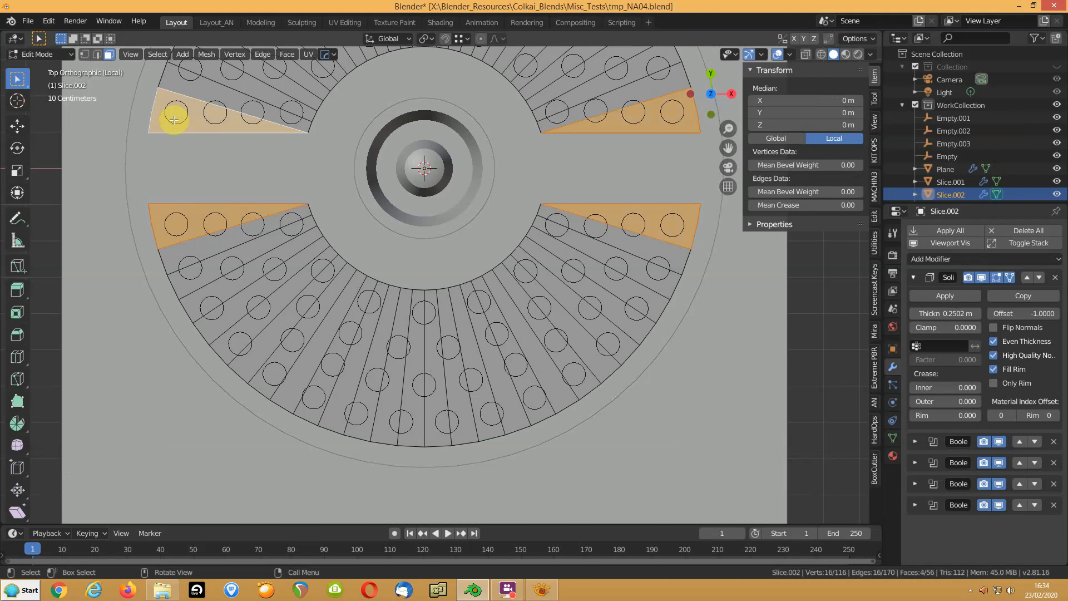
key("h")
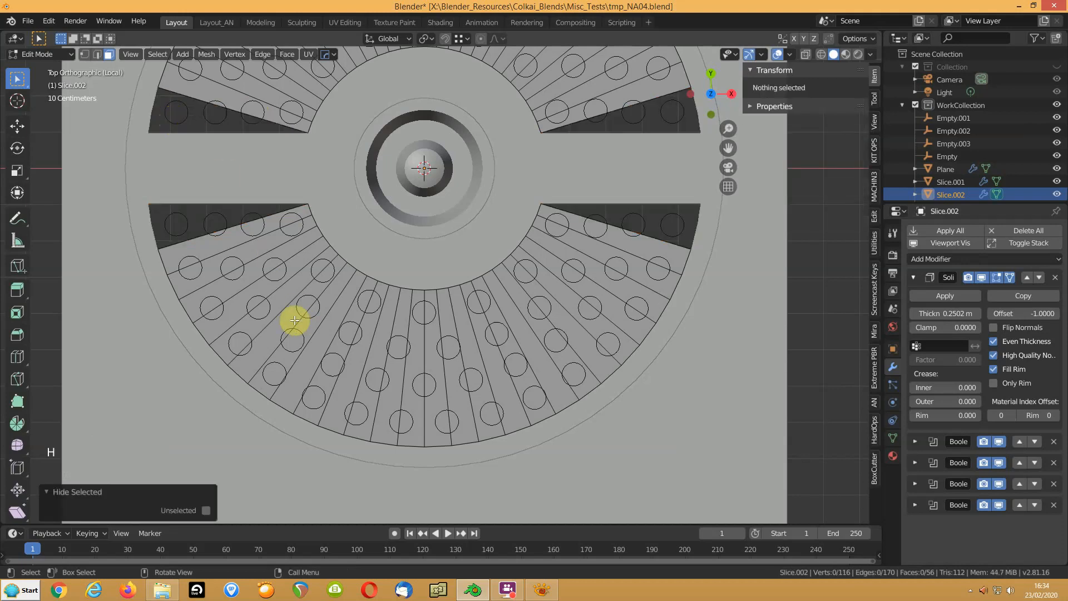
Add four concentric loop cuts across the visible segments of the lower half ring
key("ctrl+r")
scroll(306, 333, "up", 4)
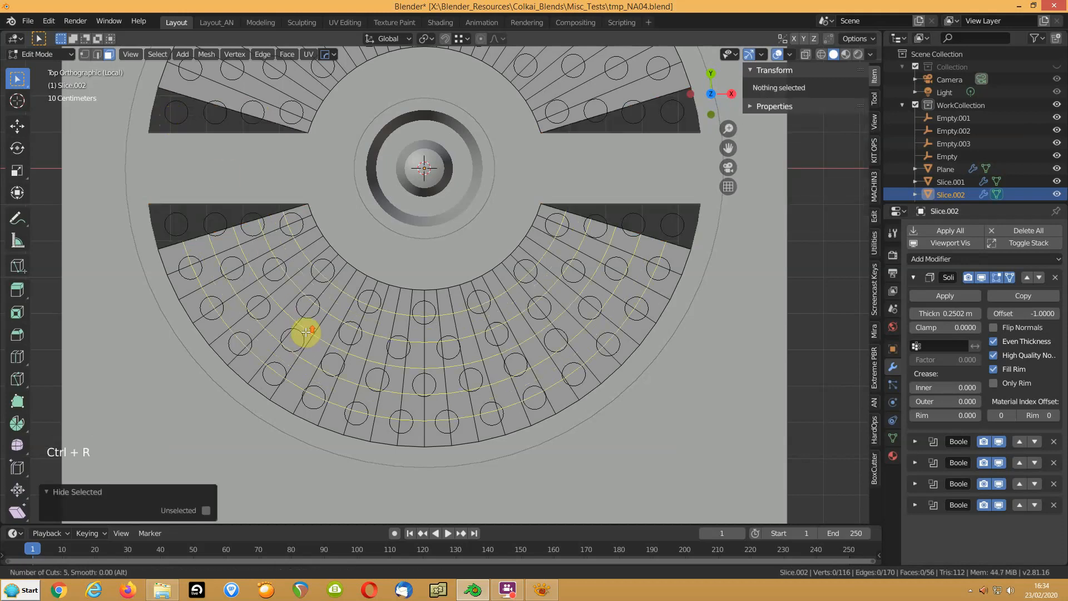
scroll(305, 332, "down", 2)
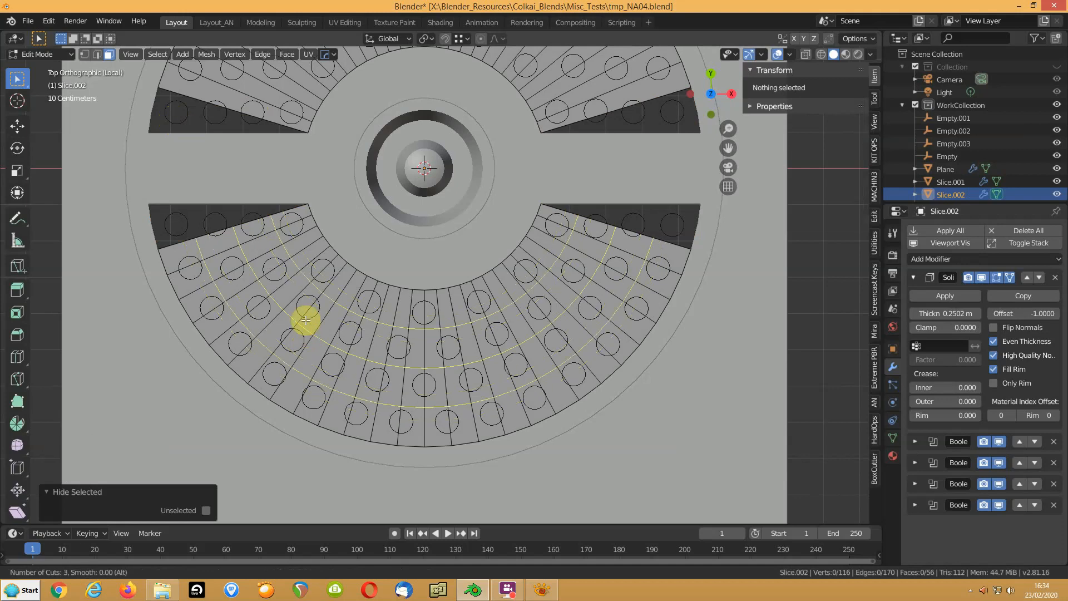
scroll(305, 320, "up", 1)
left_click(306, 320)
Add four concentric loop cuts without offset across the upper half ring's visible segments
middle_click_drag(394, 163, 387, 322, "shift")
key("ctrl+r")
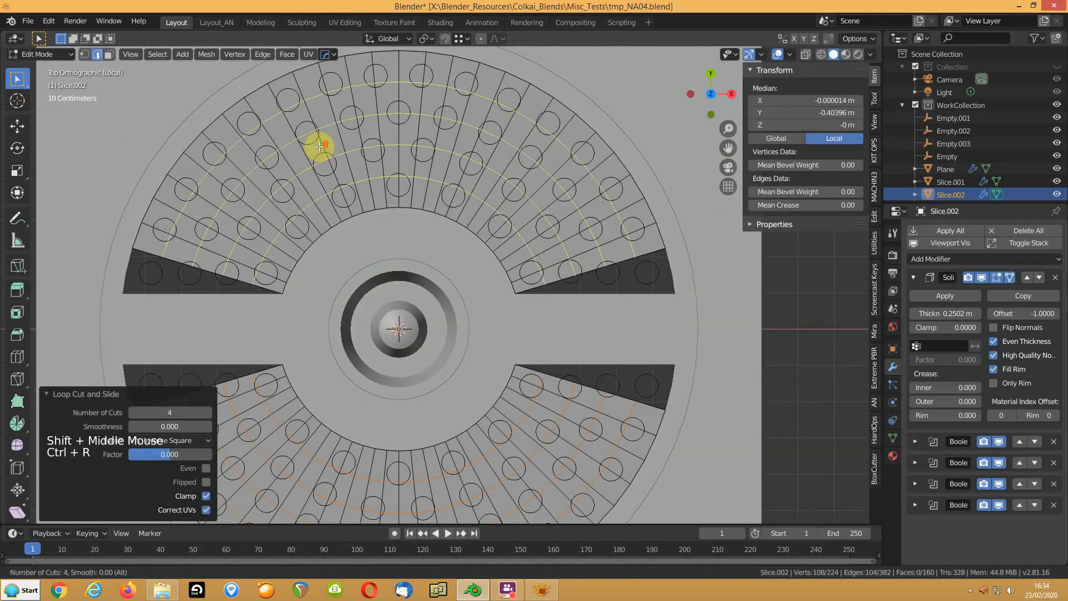
left_click(319, 146)
left_click(317, 148)
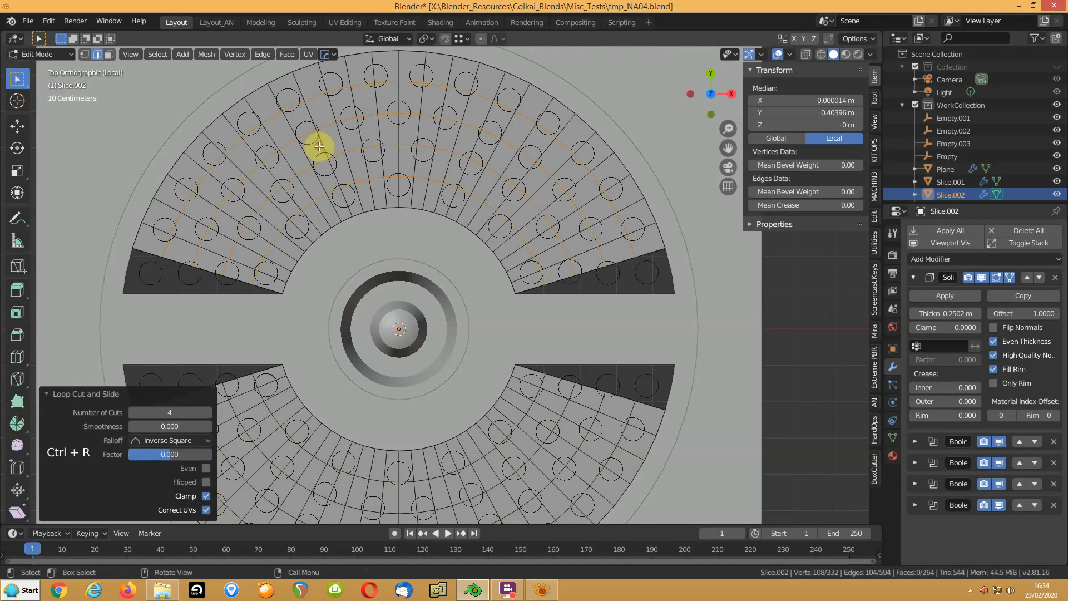
Slide the upper half ring's outermost new edge loop outward with a factor of -0.192
left_click(363, 84, "alt")
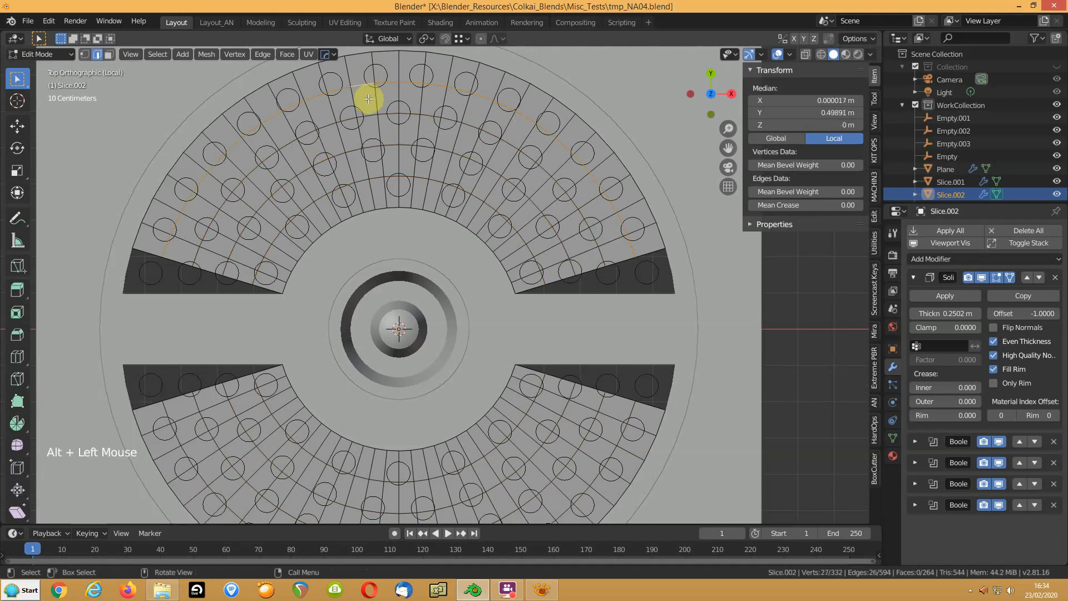
key("g")
key("g")
left_click(369, 92)
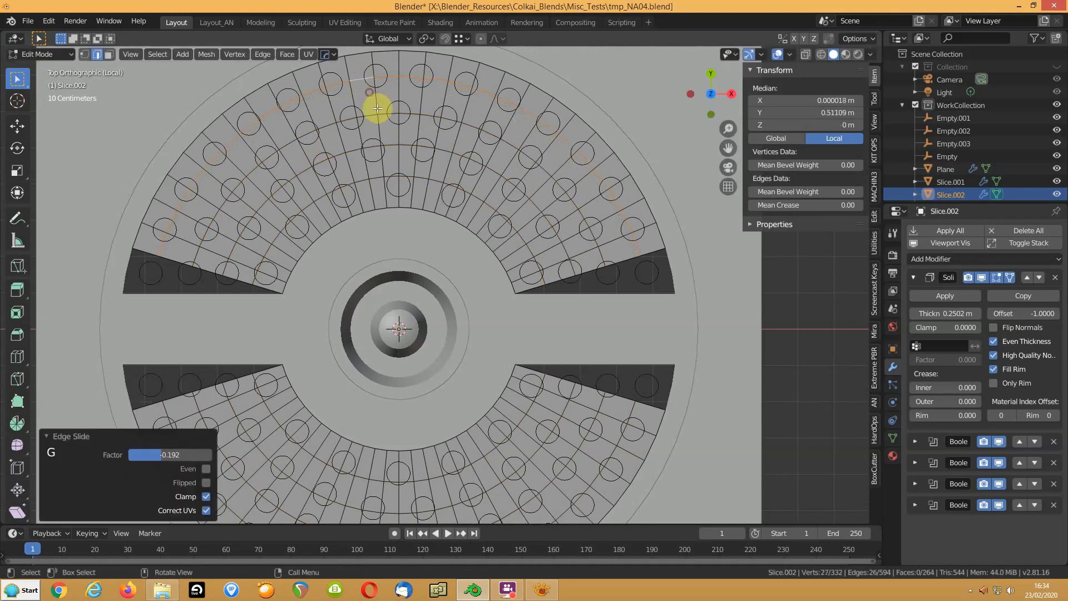
Move the upper half ring's two innermost new edge loops toward the centre, shifting the innermost one -0.0169 m in Y
left_click(395, 140, "alt")
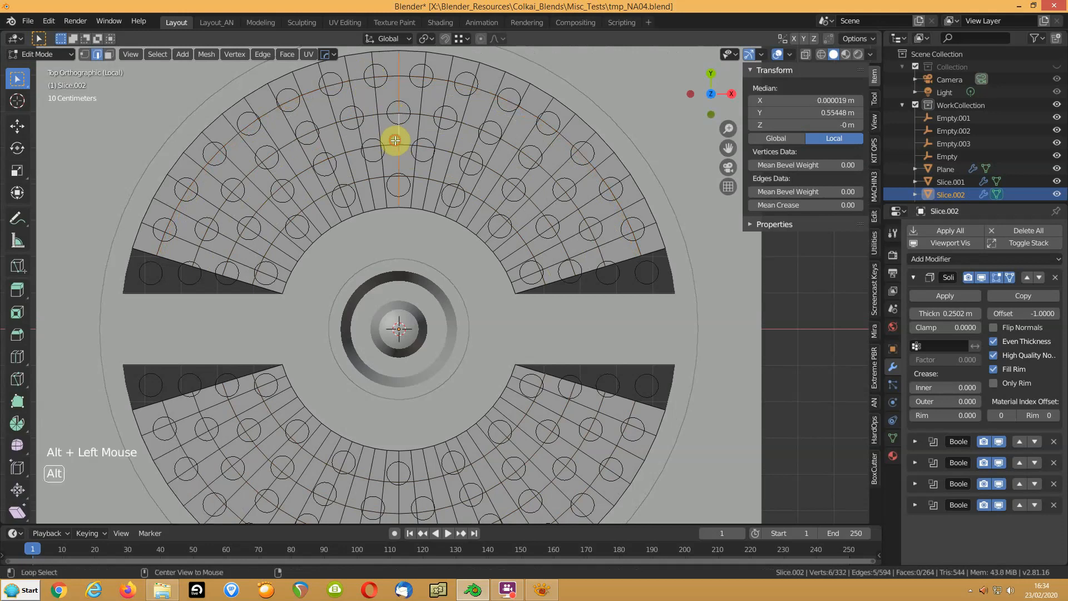
left_click(390, 143, "alt")
key("g")
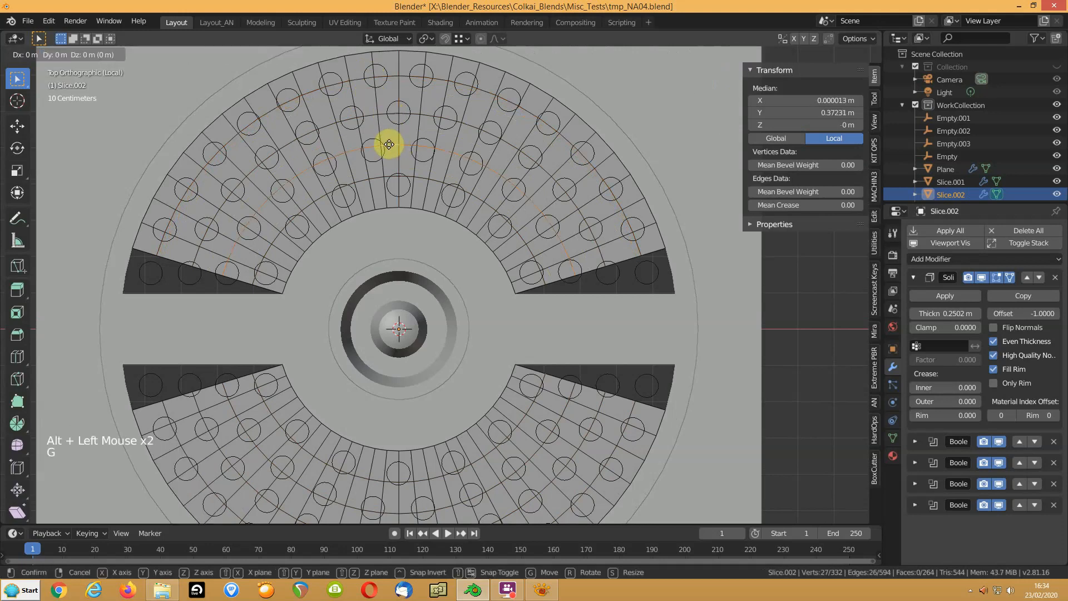
left_click(389, 148)
left_click(393, 173, "alt")
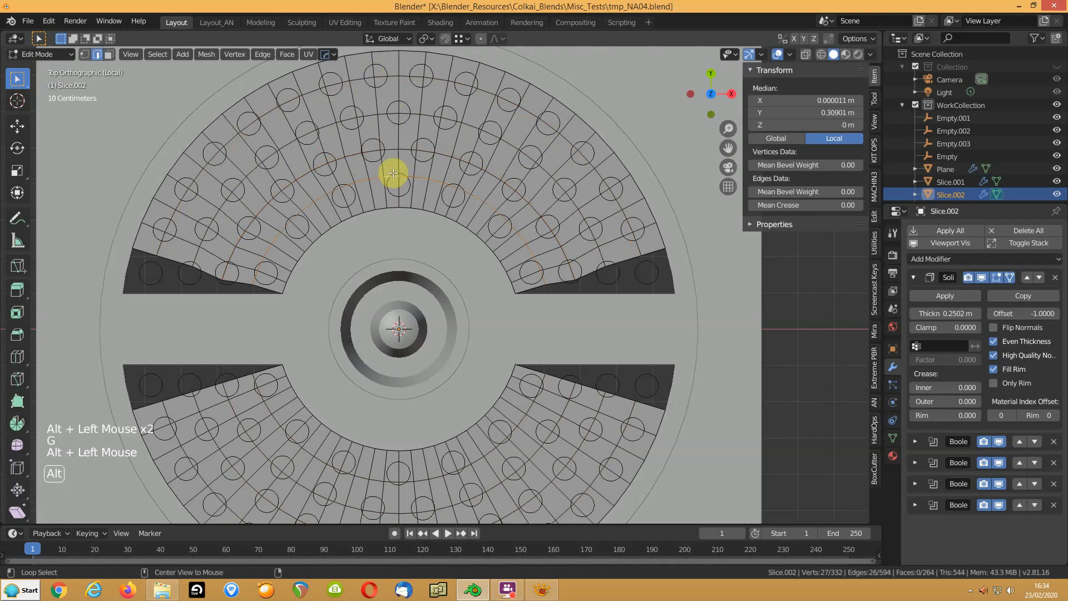
key("g")
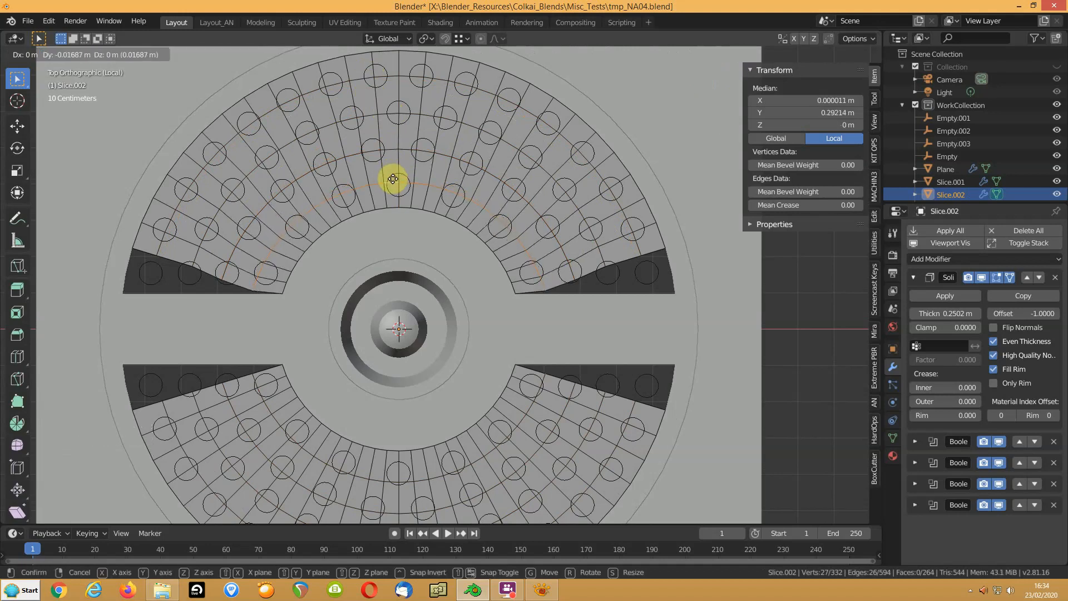
left_click(394, 178)
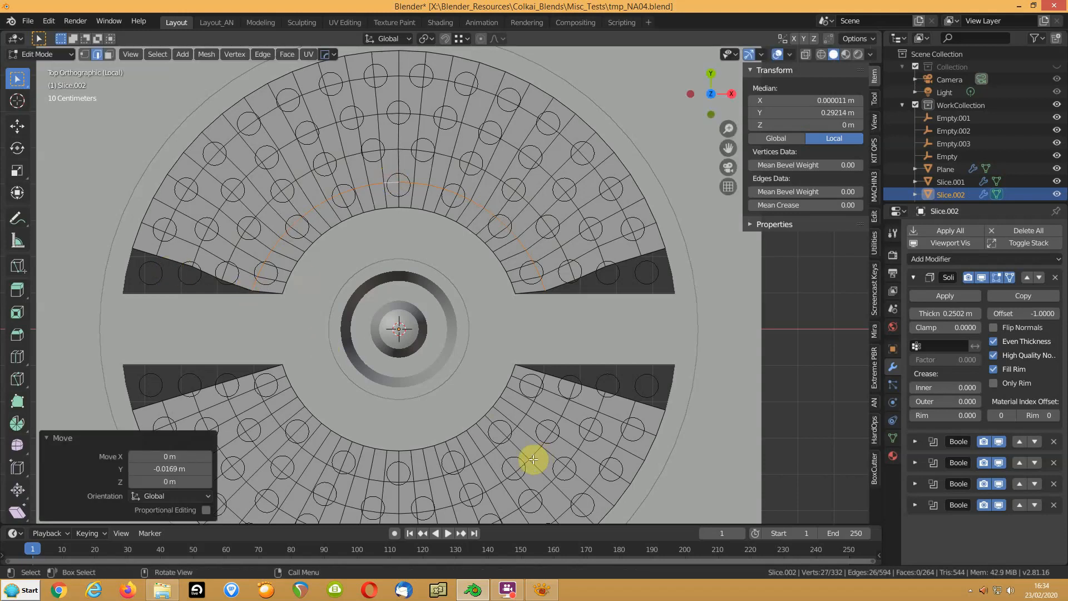
Slide the lower half ring's second new edge loop from the centre slightly inward and its outermost new loop outward
left_click(491, 482, "alt")
key("g")
key("g")
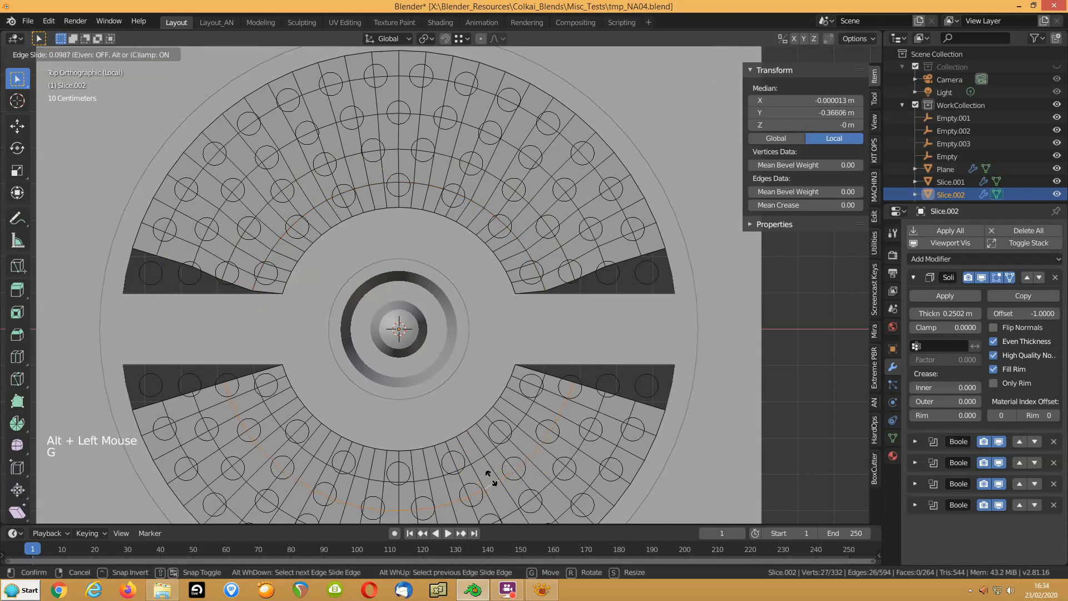
left_click(596, 506)
key("g")
key("g")
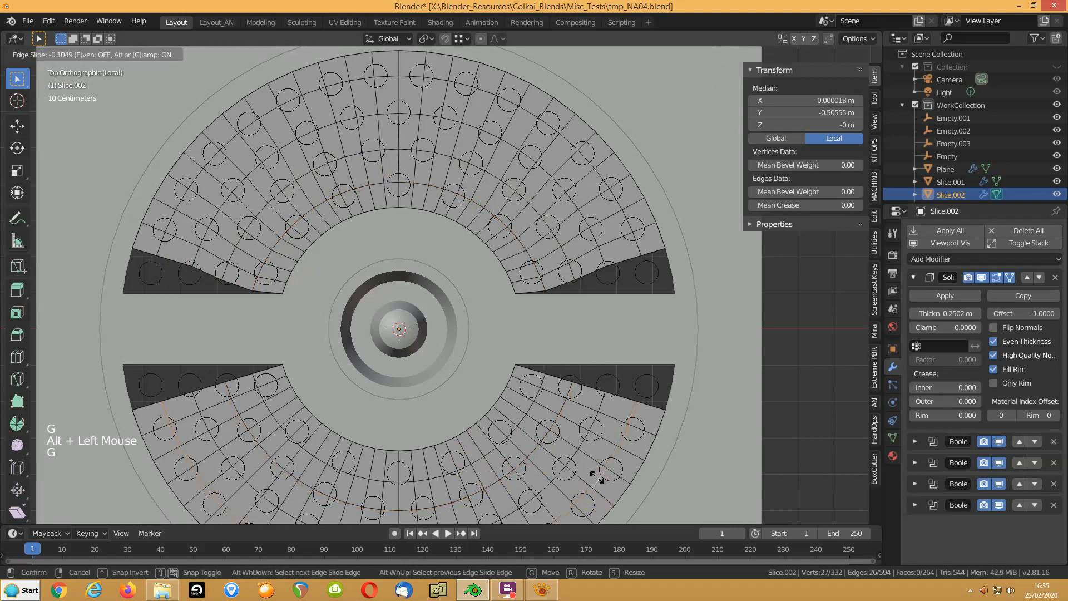
left_click(600, 478)
Reveal the hidden end faces and slide the innermost-loop vertex at the upper half's left end by a factor of 0.248
key("alt+h")
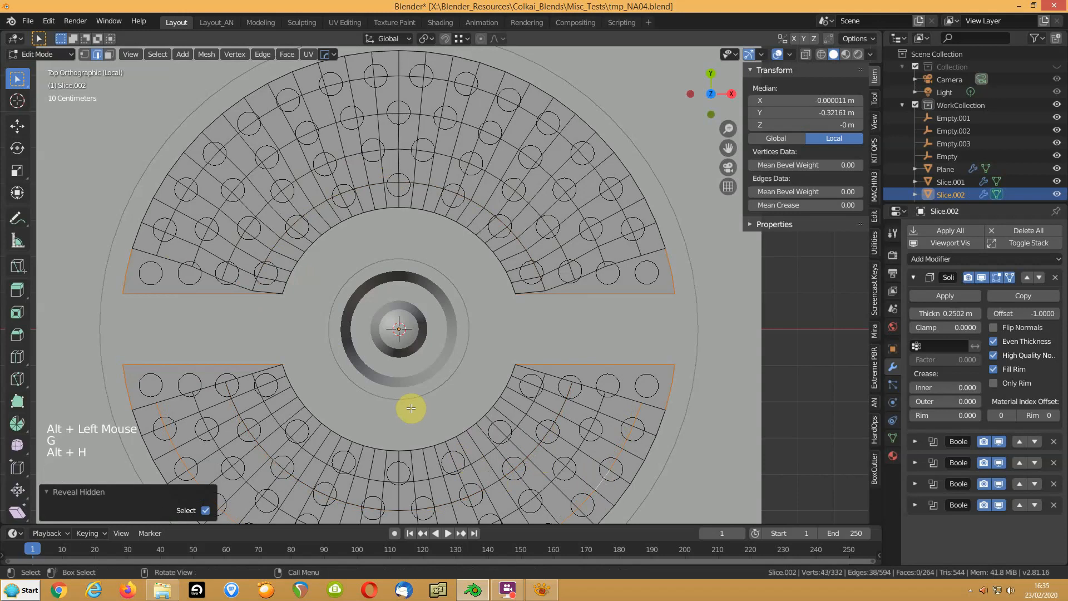
key("1")
left_click(250, 289)
key("g")
key("g")
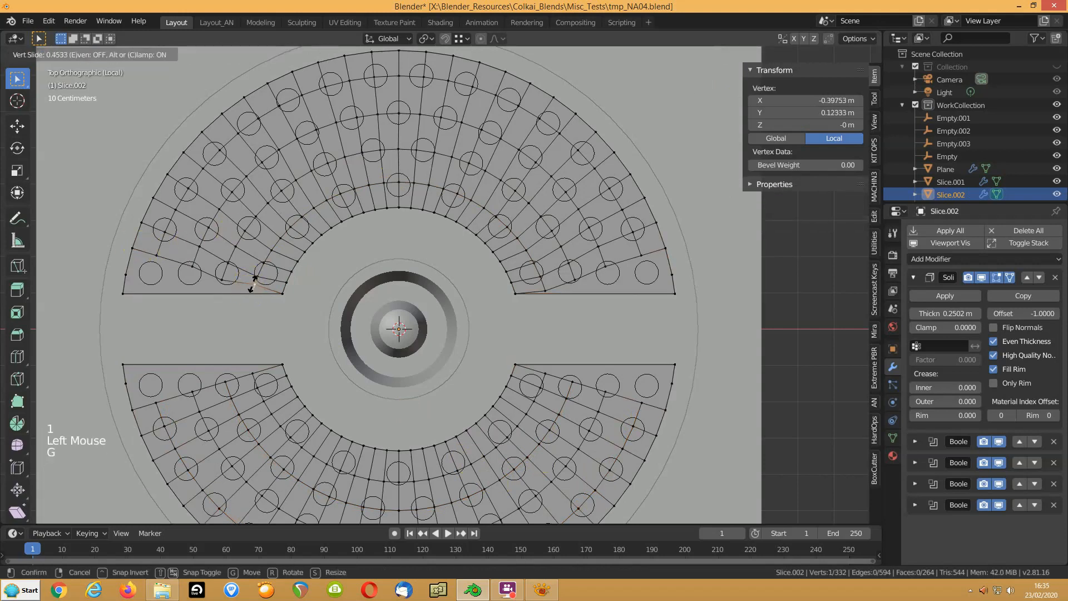
left_click(223, 277)
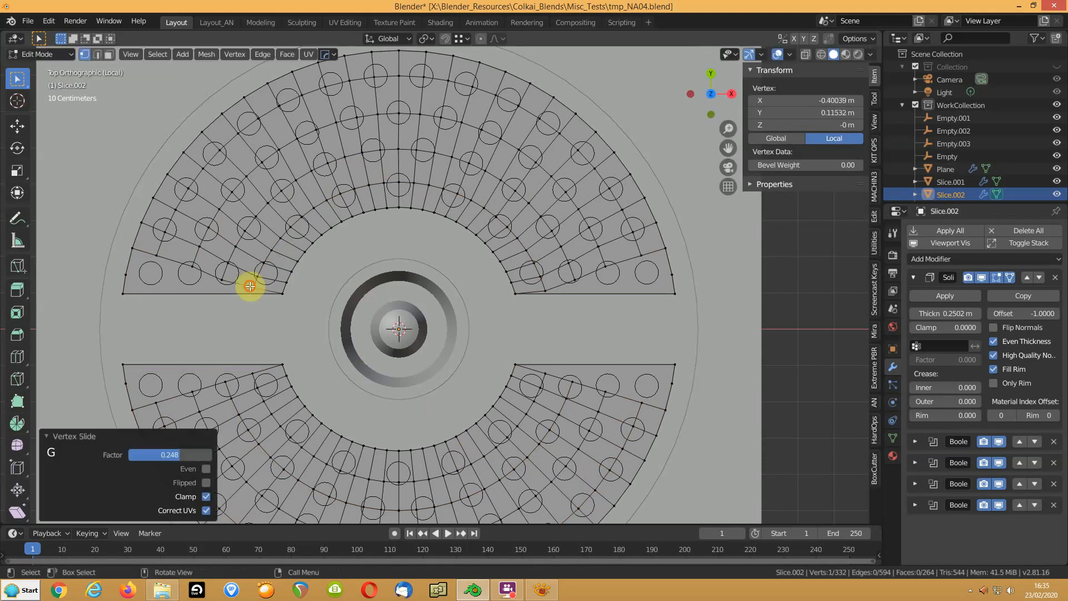
Slide the next loop vertices at the upper half's left end, using a factor of -0.144 for the one near the second hole
key("g")
key("g")
left_click(191, 268)
key("g")
key("g")
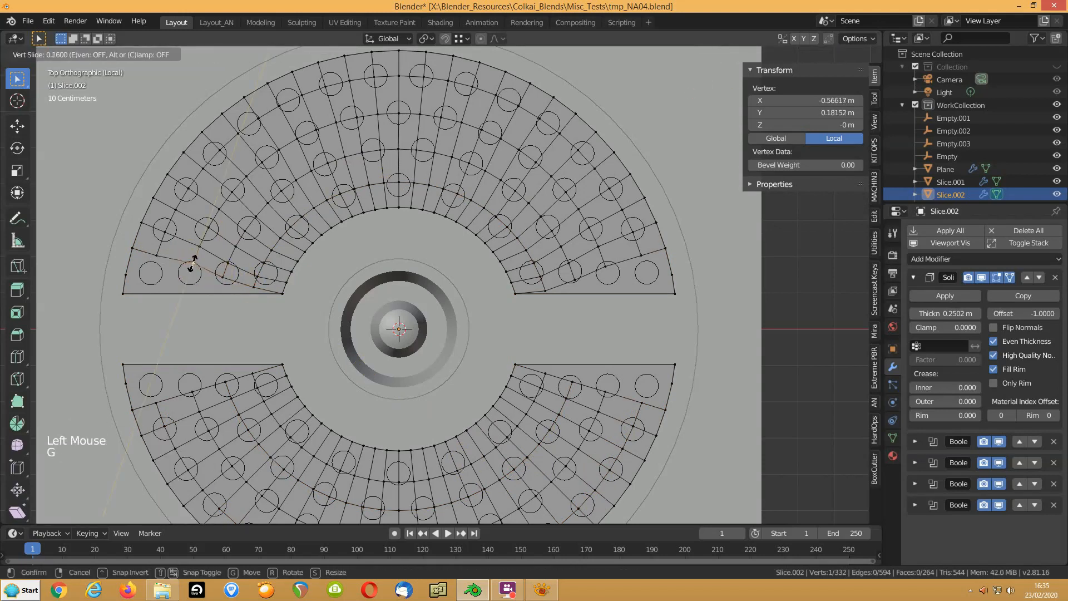
left_click(191, 270)
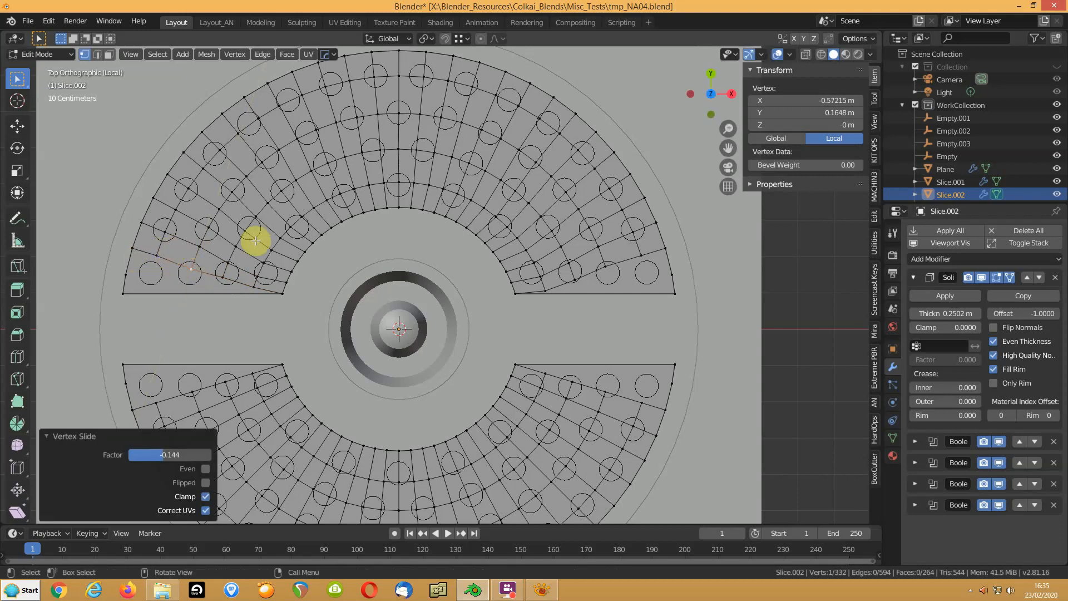
Adjust the two inner loop vertices at the upper half's right end, sliding the second one by a factor of 0.260
left_click(543, 289)
key("g")
left_click(556, 276)
left_click(573, 277)
key("g")
key("g")
left_click(572, 275)
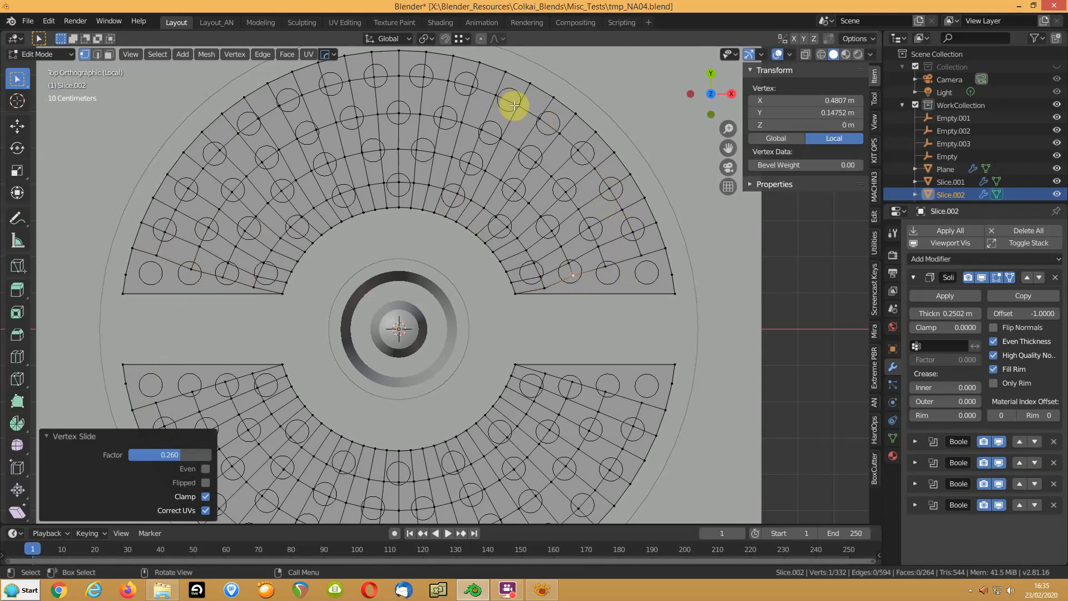
Check the cut holes in Object Mode, and reposition the outer-loop vertices beside the uncut upper-left hole in Edit Mode
key("Tab")
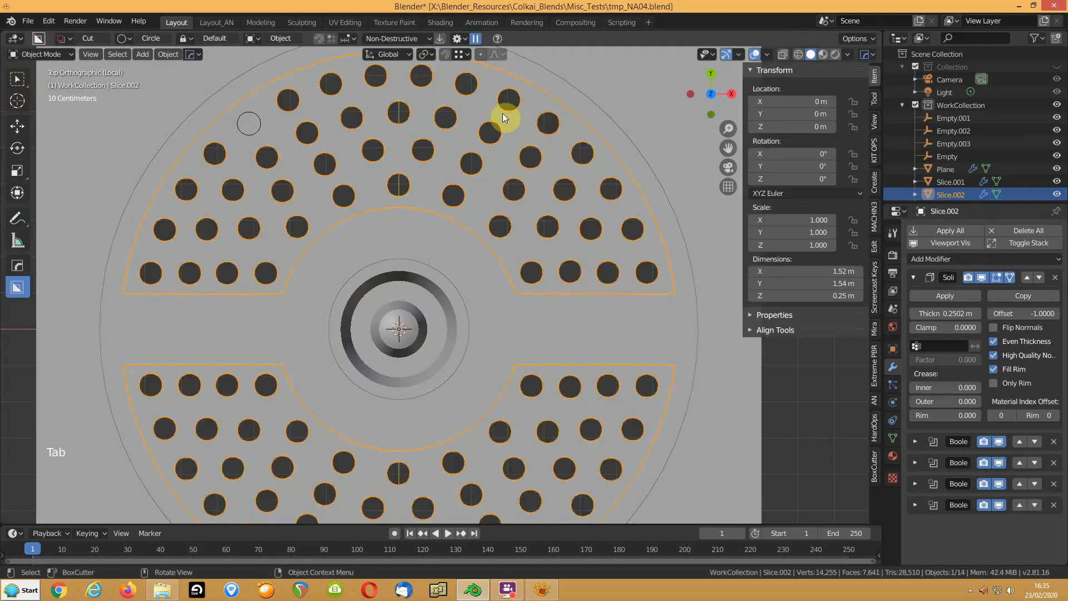
key("Tab")
key("Tab")
key("Tab")
left_click(257, 116)
key("g")
left_click(239, 128)
key("g")
left_click(233, 132)
Slide the loop vertices around the upper-left holes along their radial edges, using a factor of 0.288 for the last outer-loop vertex
key("g")
key("g")
left_click(283, 147)
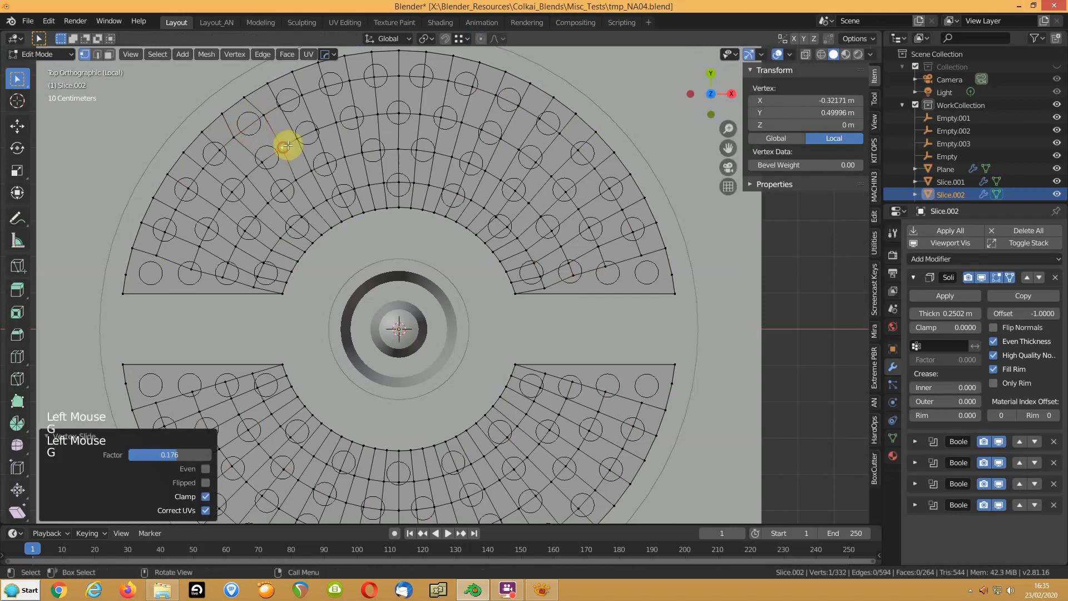
key("g")
key("g")
left_click(274, 92)
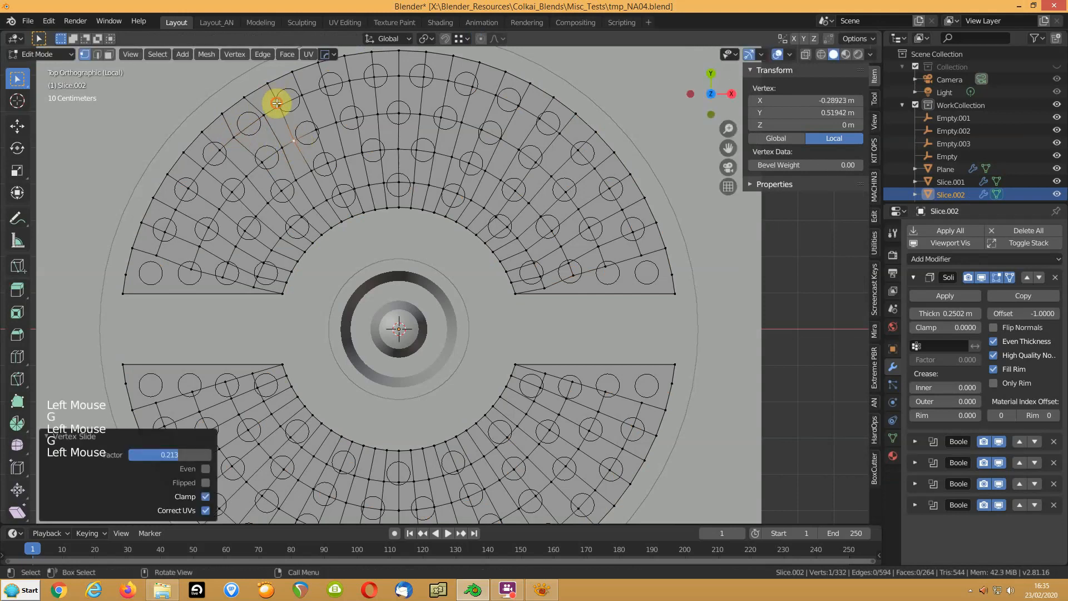
key("g")
key("g")
left_click(275, 105)
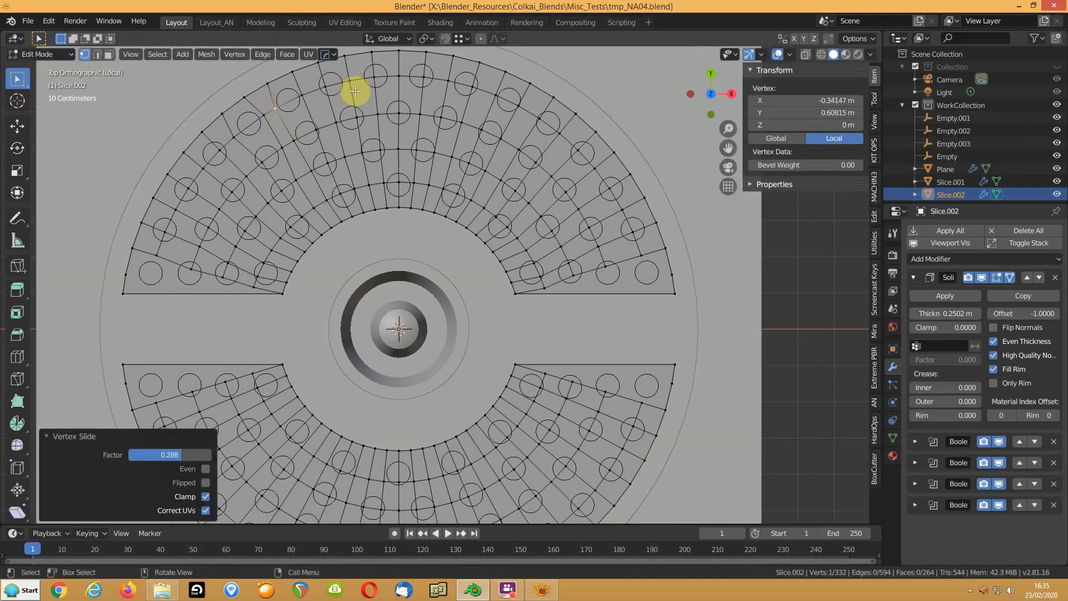
Slide the two third-row loop vertices beside the holes on either side of the upper half's vertical centreline
left_click(356, 154)
key("g")
key("g")
left_click(356, 154)
left_click(437, 154)
key("g")
key("g")
left_click(440, 155)
Slide the two vertices of the second loop from the rim that flank the hole at the upper right
left_click(479, 130)
key("g")
key("g")
left_click(484, 131)
left_click(496, 136)
key("g")
key("g")
left_click(504, 139)
Slide three outermost-loop vertices near the upper-right rim holes, using a factor of 0.217 for the last one
left_click(495, 95)
key("g")
key("g")
left_click(492, 95)
left_click(513, 102)
key("g")
key("g")
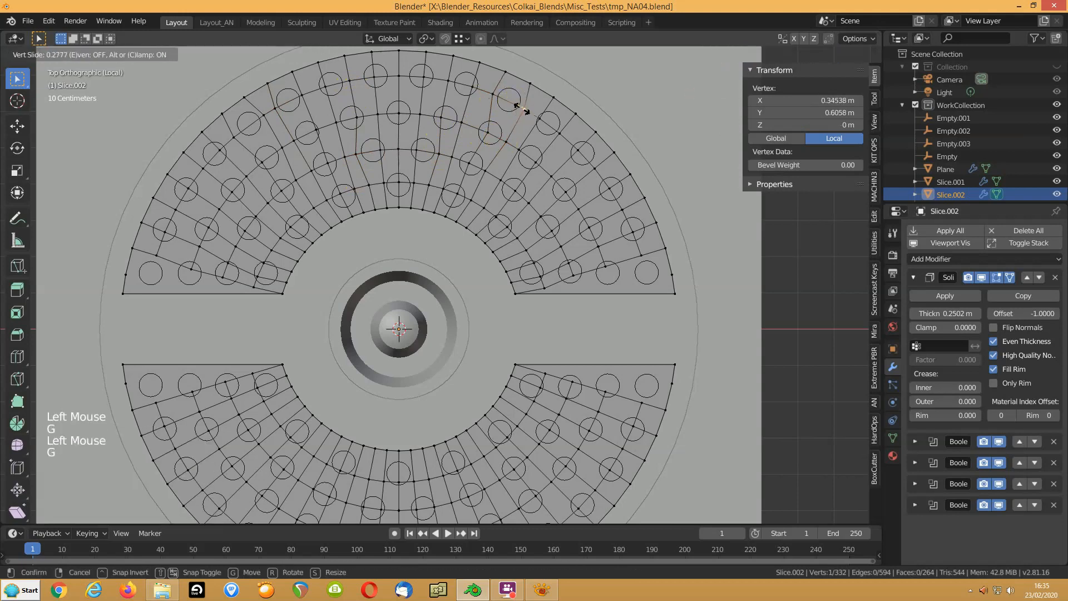
left_click(537, 114)
left_click(542, 114)
key("g")
key("g")
left_click(545, 121)
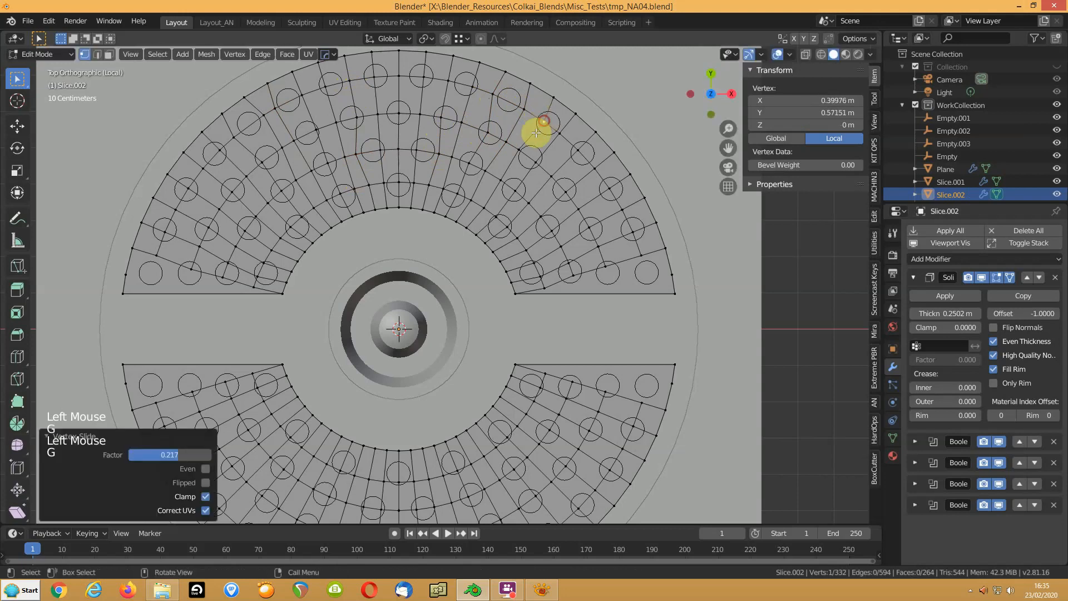
Slide the second-loop and third-loop vertices beside the upper-right holes by factors of 0.188 and 0.306
left_click(516, 148)
key("g")
key("g")
left_click(527, 157)
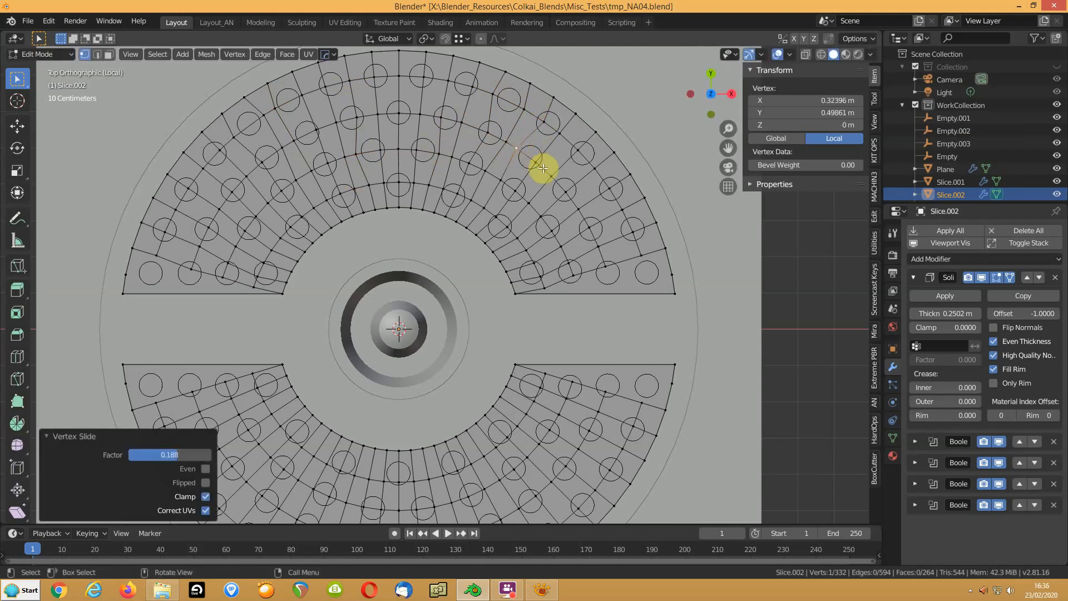
left_click(543, 216)
key("g")
key("g")
left_click(538, 212)
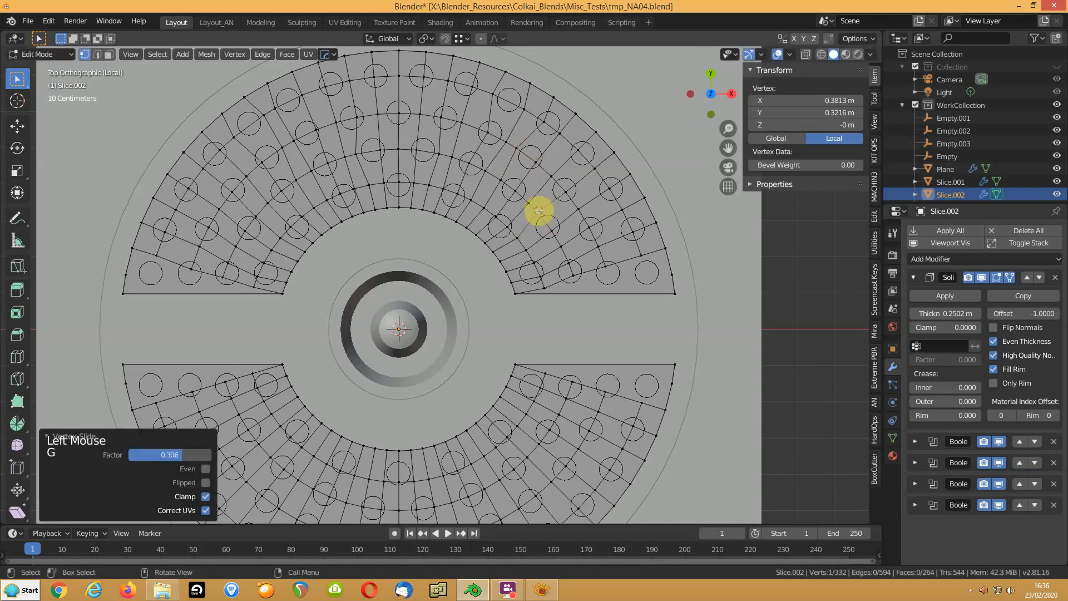
Slide the innermost-loop vertices beside the upper half's inner right holes, using a factor of 0.293 for the first one
left_click(495, 218)
key("g")
key("g")
left_click(500, 220)
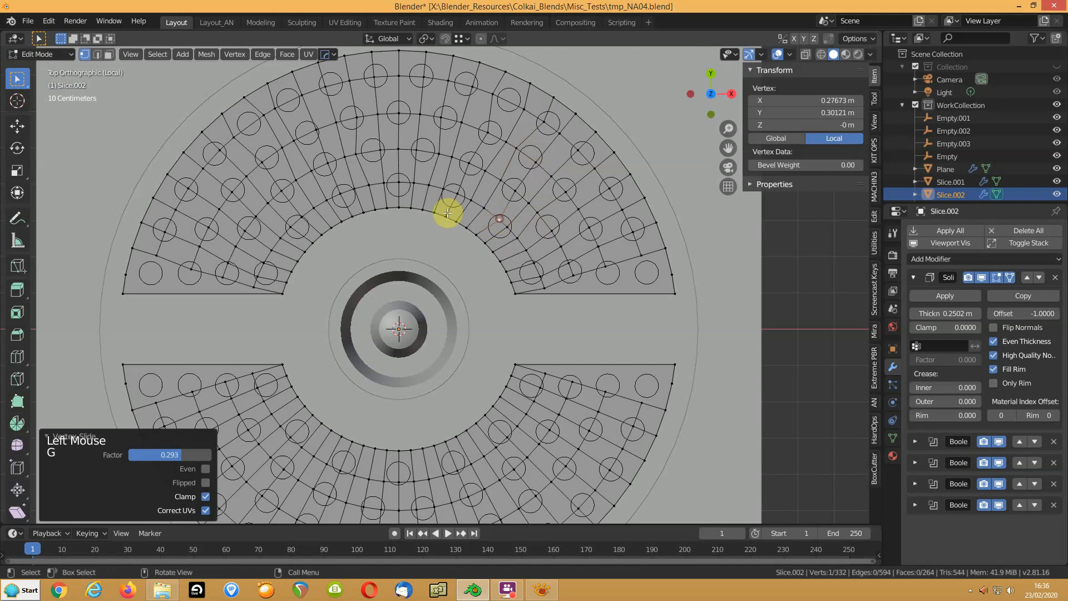
left_click(536, 274)
key("g")
key("g")
left_click(572, 267)
Slide the third-loop vertex above the second hole of the upper half's right end row by a factor of 0.514
left_click(568, 263)
key("g")
key("g")
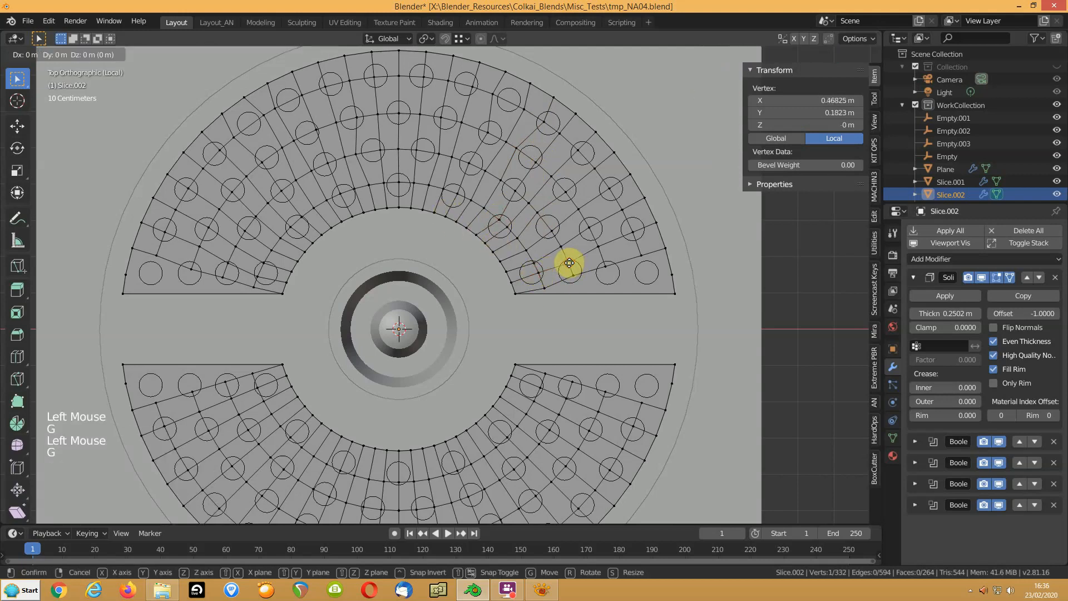
left_click(565, 256)
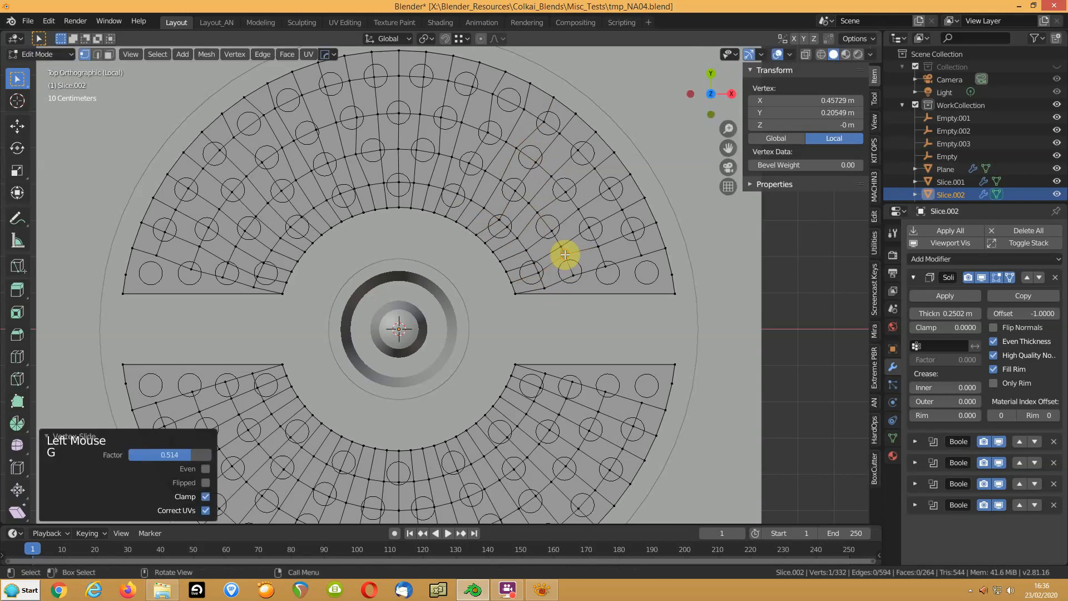
middle_click_drag(374, 303, 394, 115, "shift")
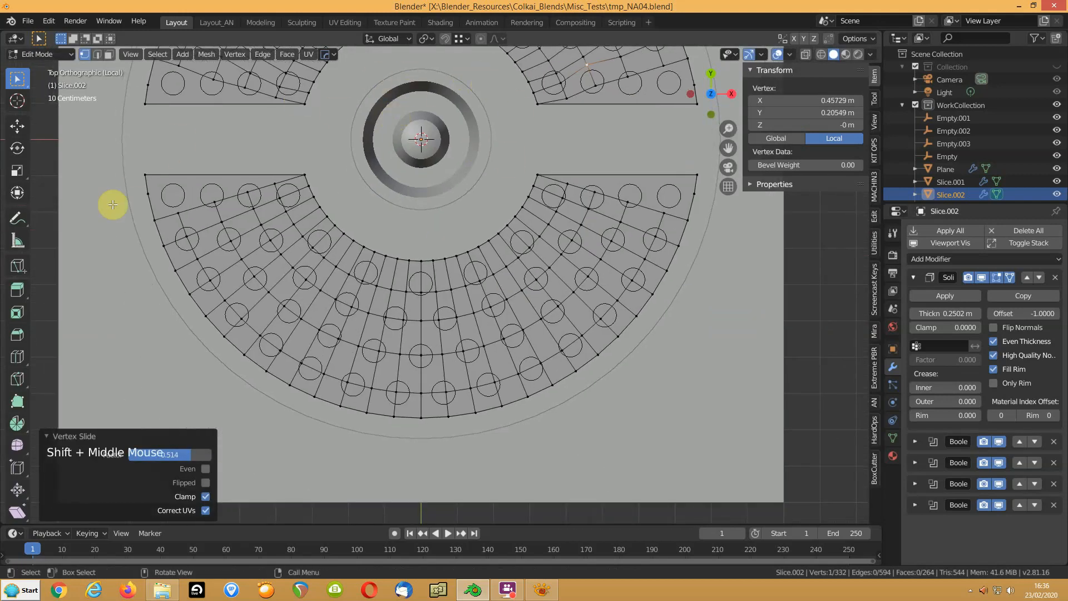
Collapse the Vertex Slide options and hide the transform sidebar to clear the view of the slice's lower half
left_click(54, 436)
key("n")
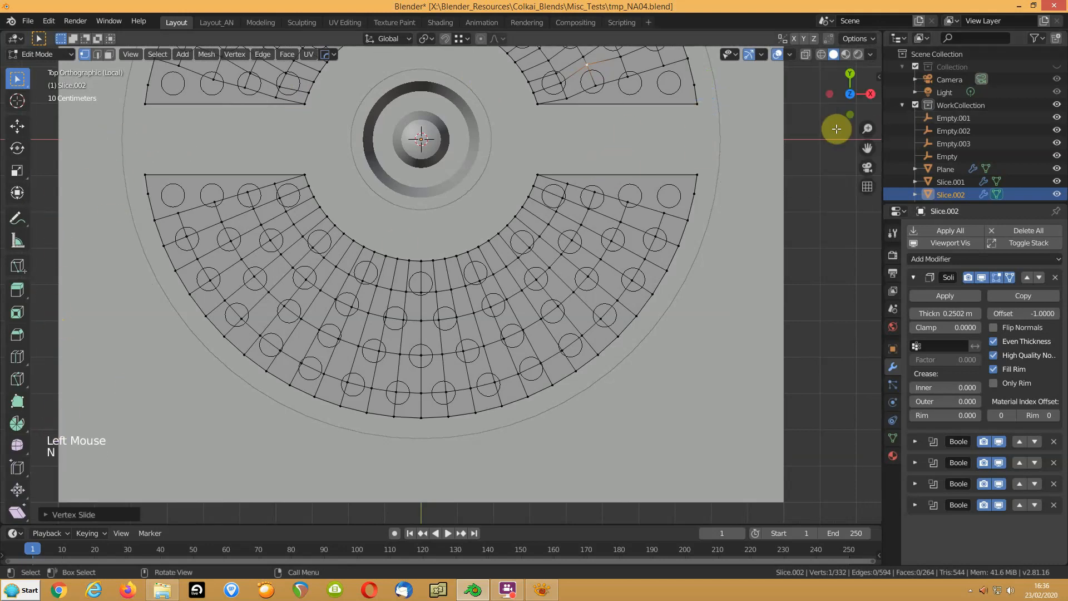
key("shift")
middle_click_drag(374, 226, 414, 240, "shift")
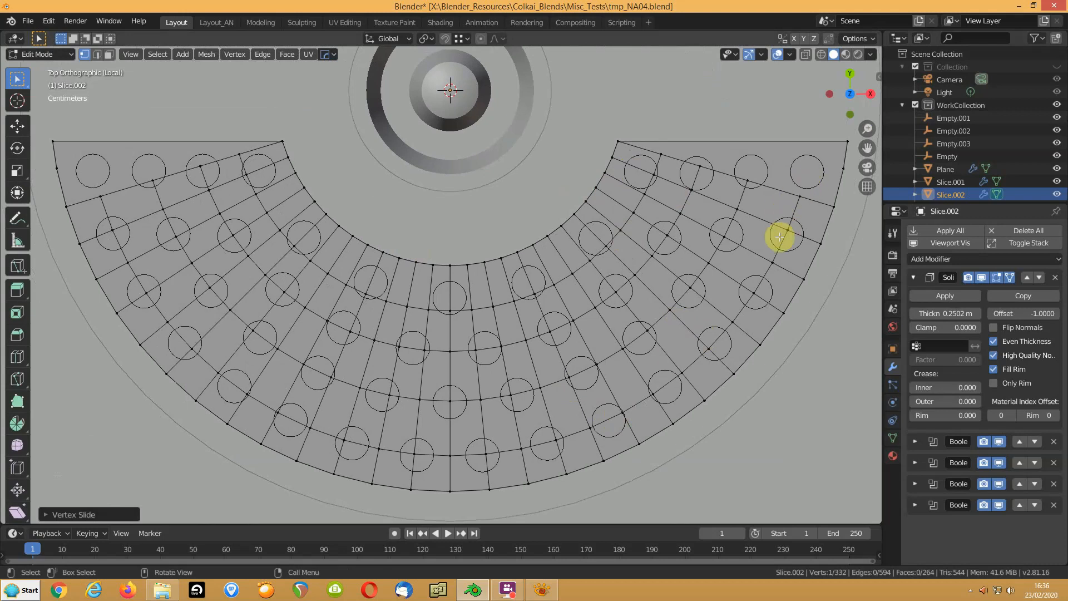
Slide the outermost-loop vertices between the rim holes on the right side of the lower half
left_click(654, 392)
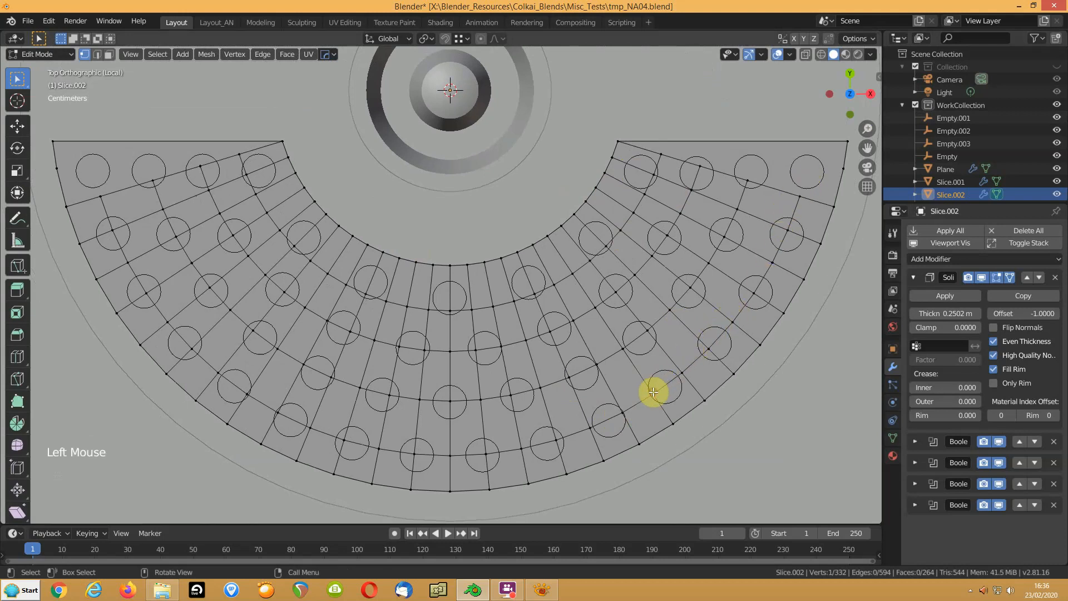
key("g")
left_click(674, 379)
key("g")
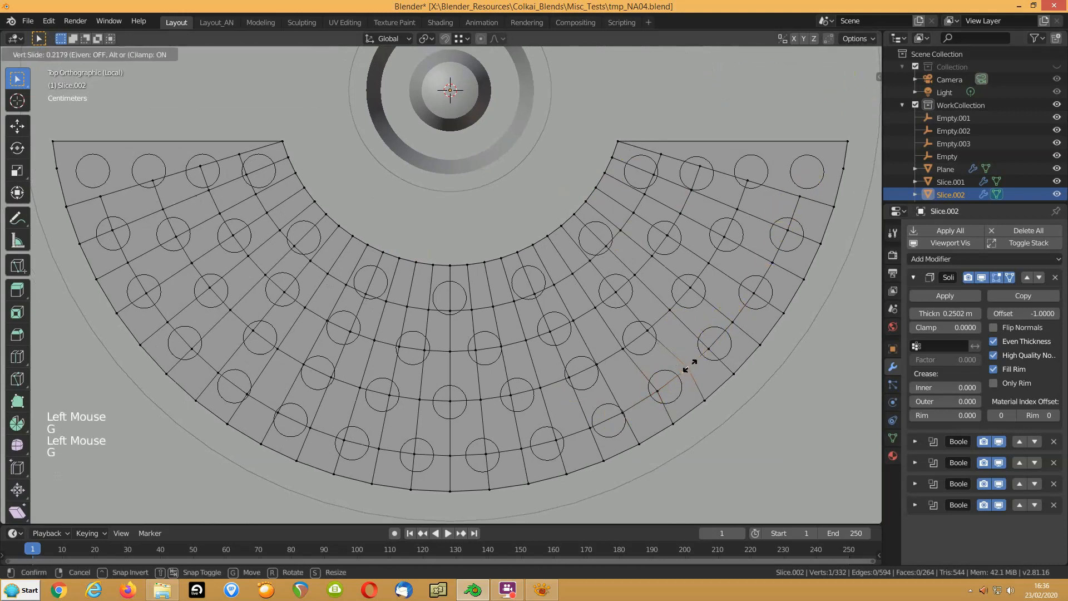
scroll(690, 365, "down", 1)
left_click(597, 389)
key("g")
key("g")
Slide the next outermost-loop vertices beside the lower half's rim holes just right of the bottom centre
left_click(567, 400)
key("g")
key("g")
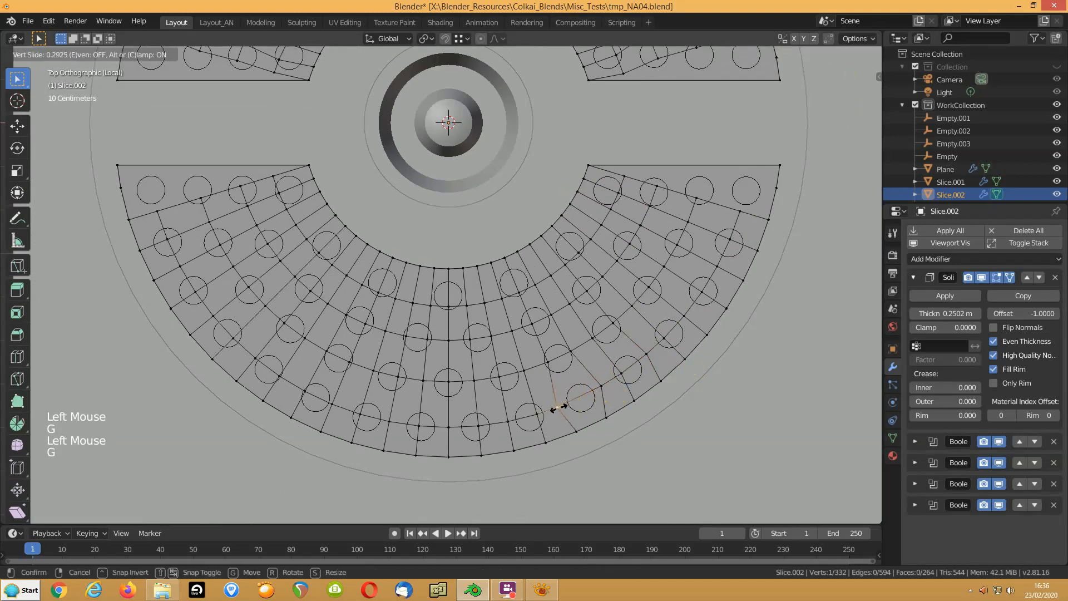
left_click(534, 417)
key("g")
key("g")
left_click(500, 424)
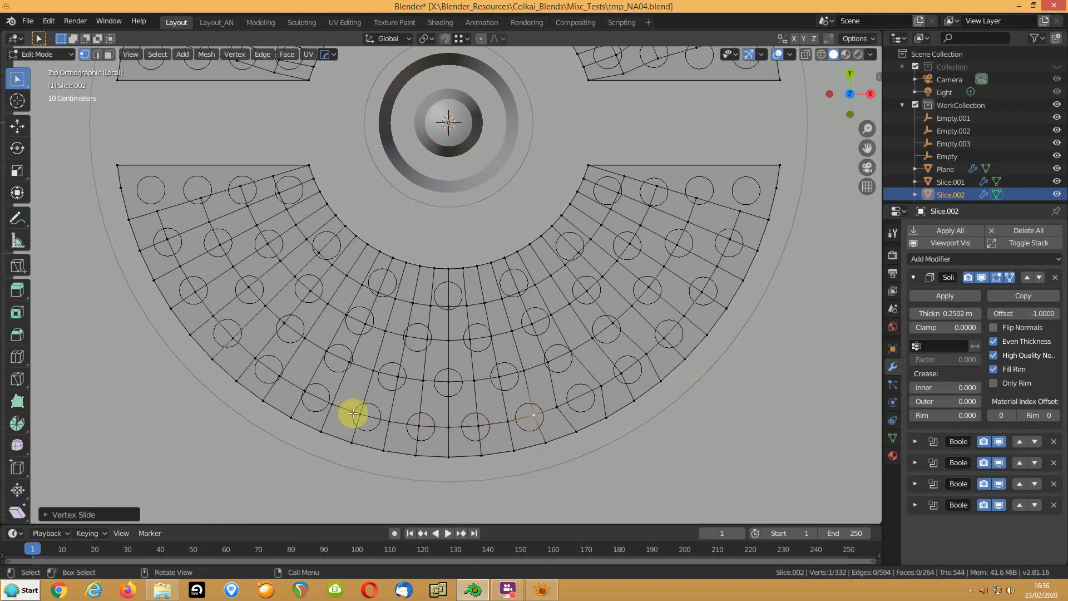
Slide the outermost-loop vertices on either side of the lower half's lower-left rim holes
key("g")
left_click(295, 387)
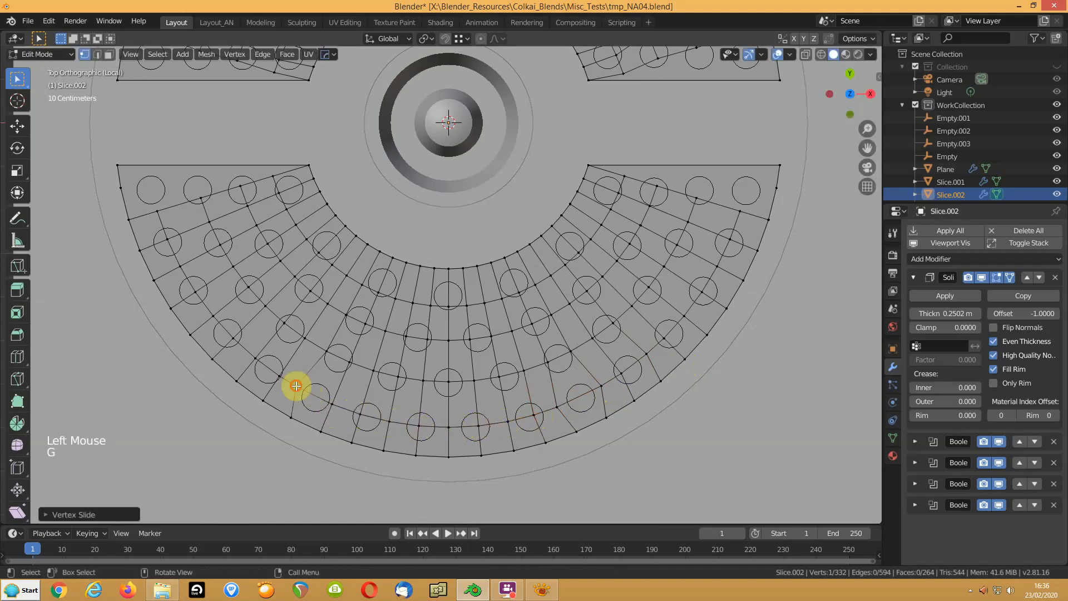
key("g")
left_click(322, 399)
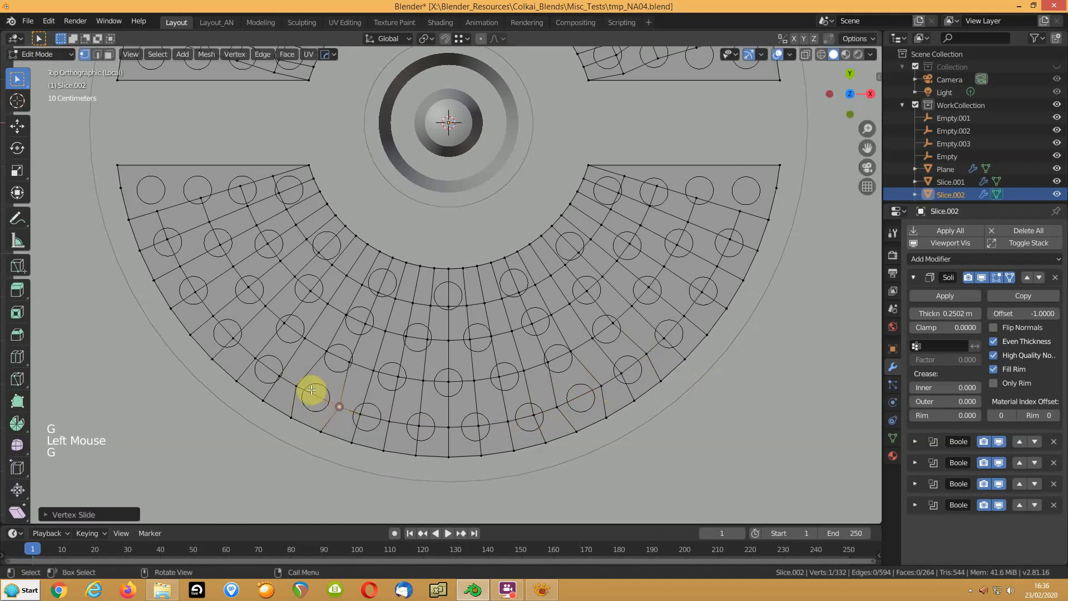
key("g")
key("g")
left_click(282, 378)
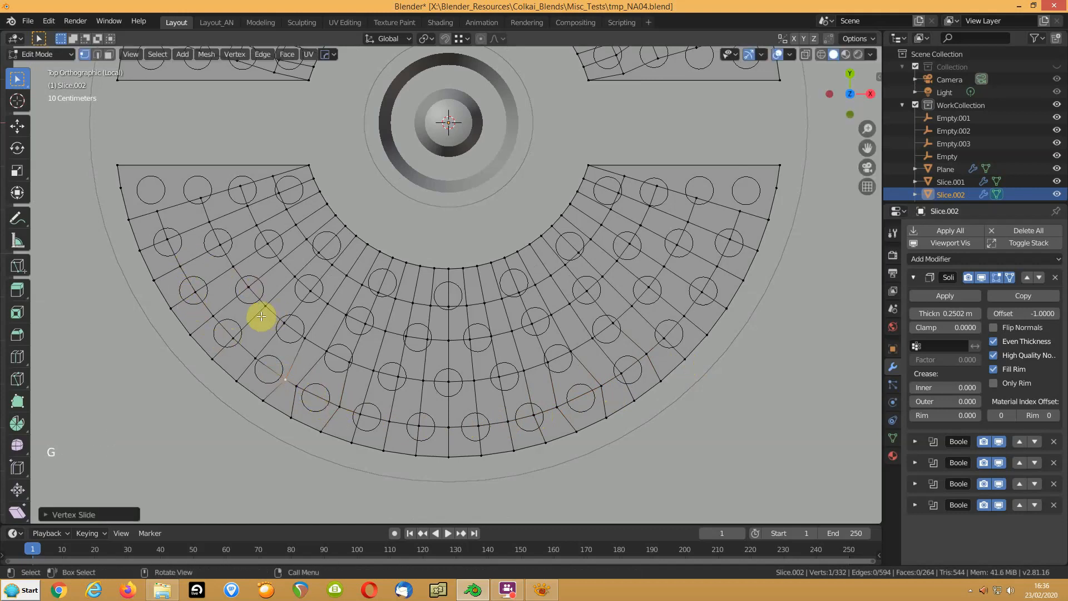
Slide the second-loop vertices beside the lower half's left second-row holes to even out their spacing
left_click(304, 339)
key("g")
key("g")
left_click(333, 353)
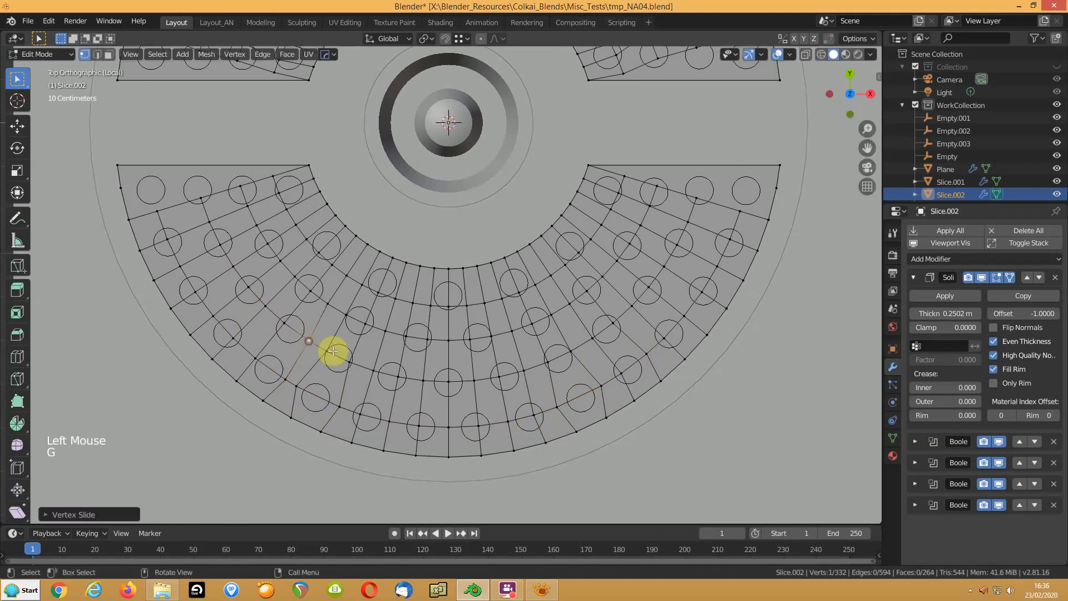
key("g")
key("g")
left_click(320, 346)
key("g")
key("g")
left_click(359, 364)
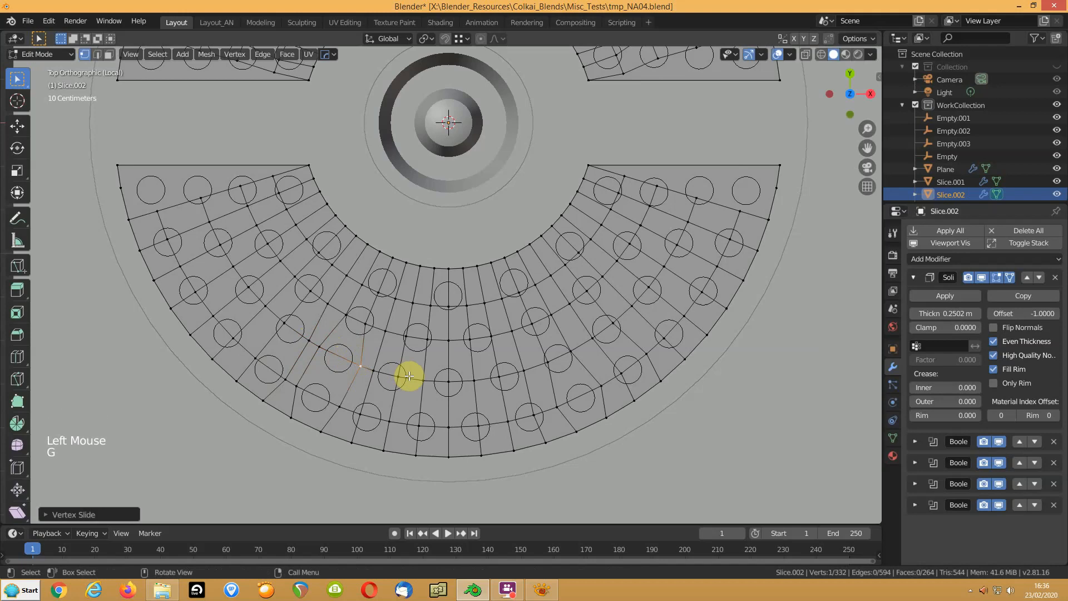
Slide the second-loop vertex on the inner side of the lower half's lower-right second-row hole
left_click(532, 372)
key("g")
key("g")
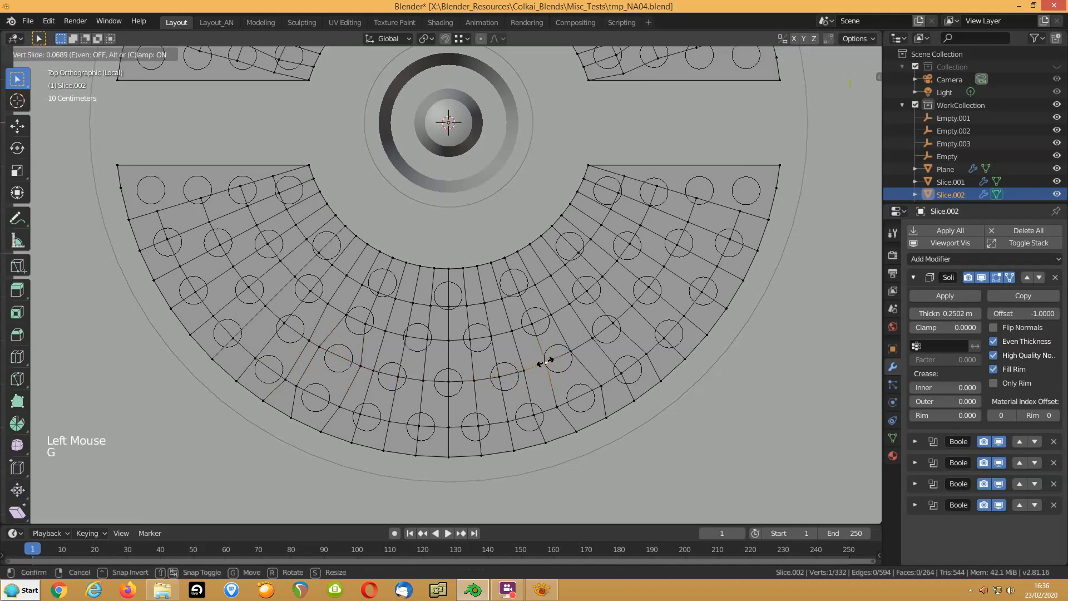
left_click(539, 365)
left_click(574, 351)
key("g")
key("g")
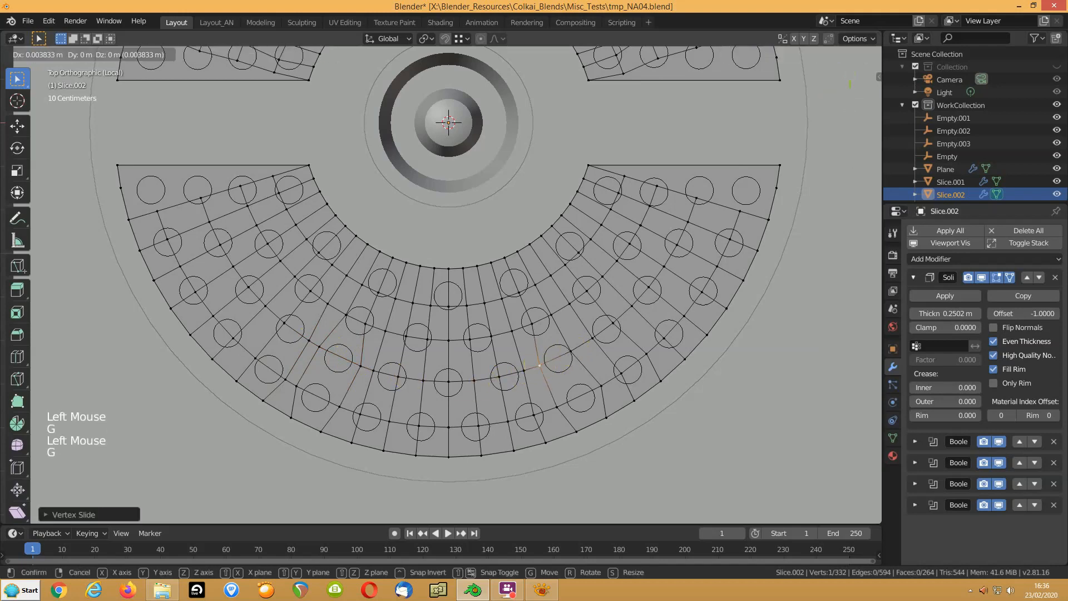
left_click(581, 347)
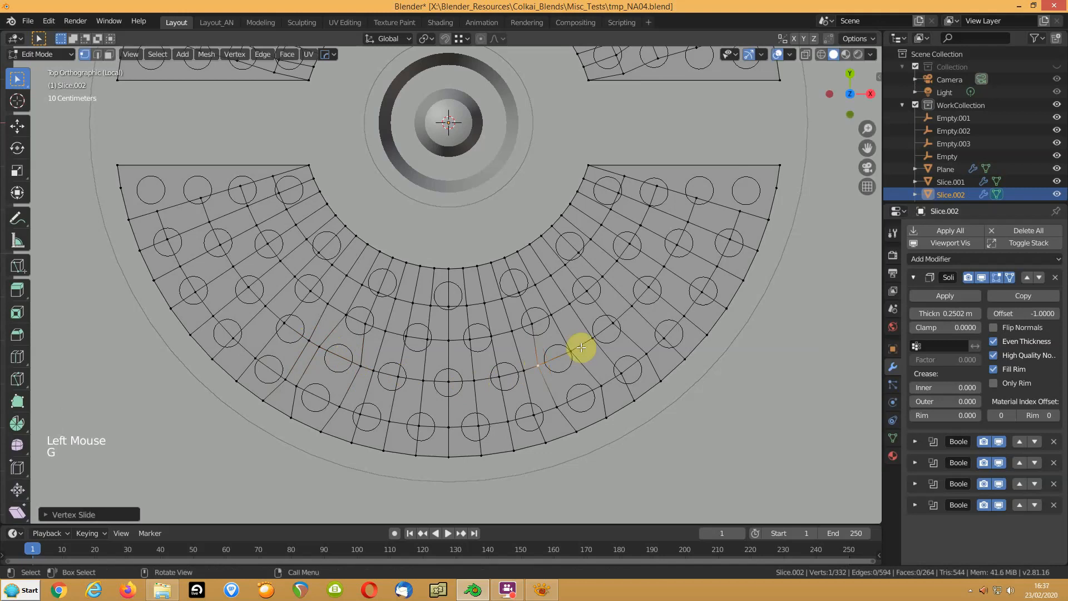
Slide the second-loop vertices between the two lower-right second-row holes of the lower half
left_click(579, 349)
key("g")
key("g")
left_click(595, 334)
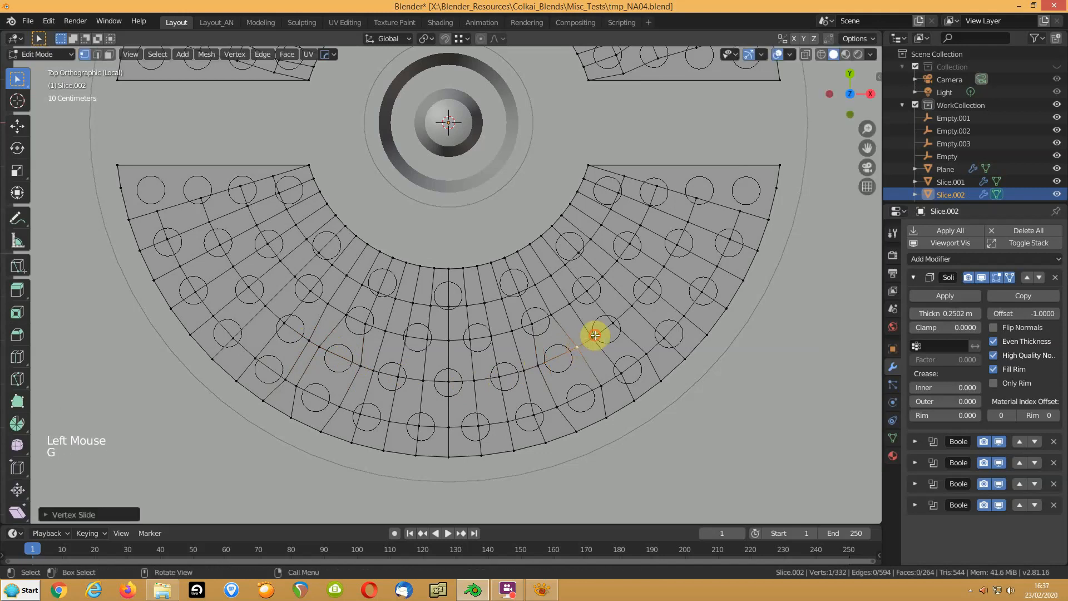
key("g")
key("g")
left_click(591, 334)
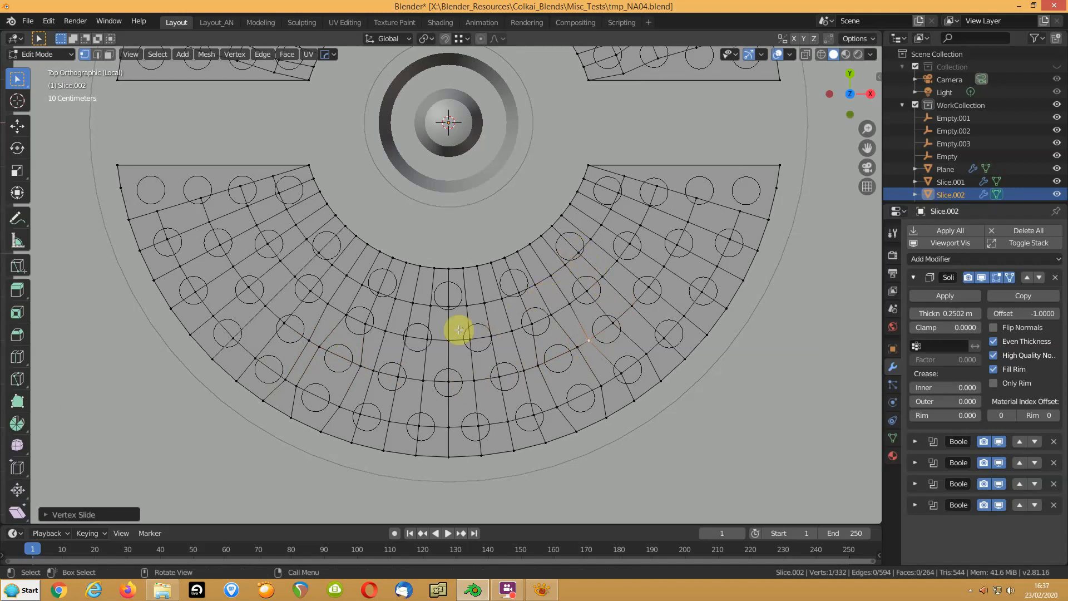
Slide the third-loop vertex between the lower half's left third-row holes by a factor of about 0.40
left_click(339, 316)
key("g")
key("g")
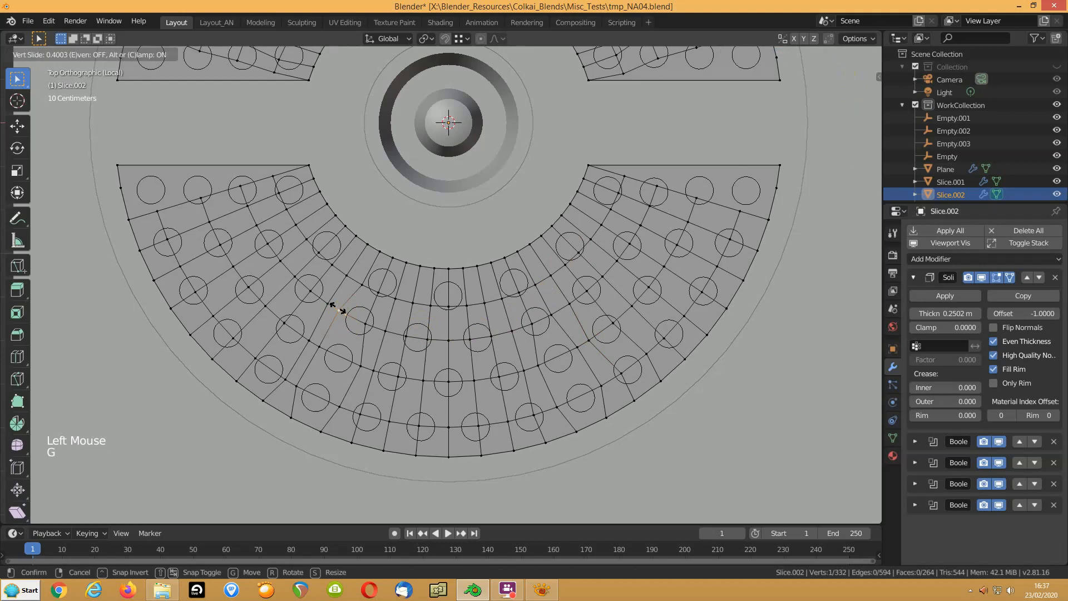
left_click(337, 308)
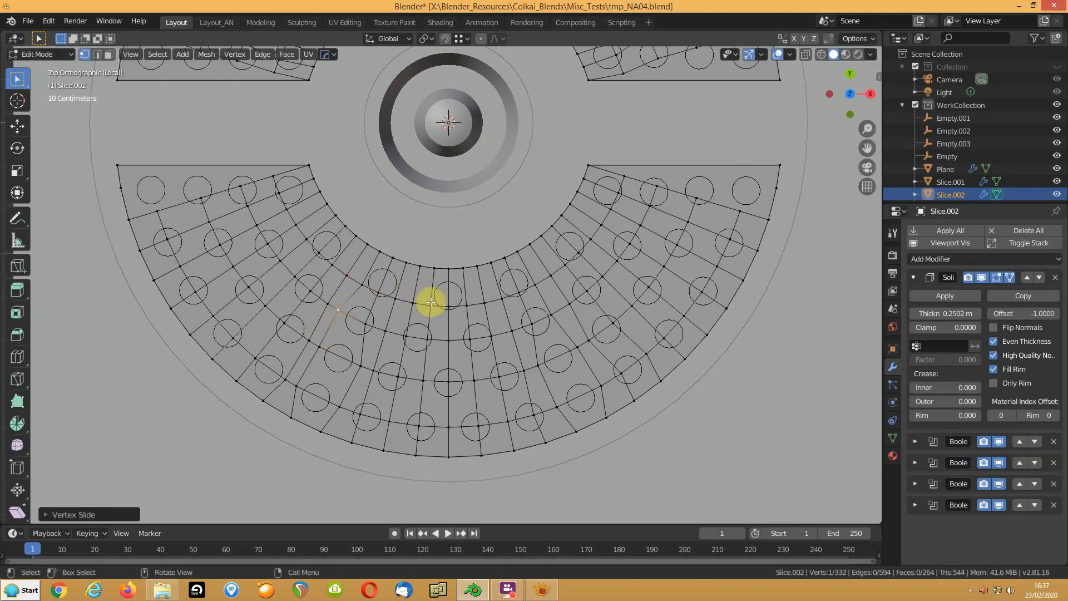
Edge-slide the lower half's entire innermost loop toward the inner rim by a factor of about -0.27
key("2")
left_click(542, 282, "alt")
left_click(538, 282, "alt")
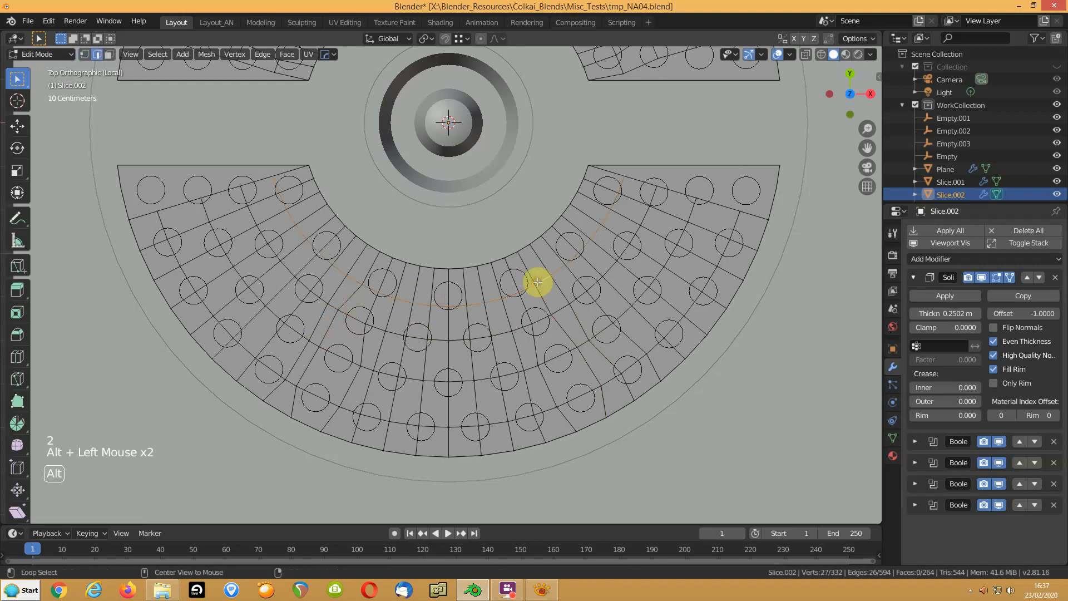
key("g")
key("g")
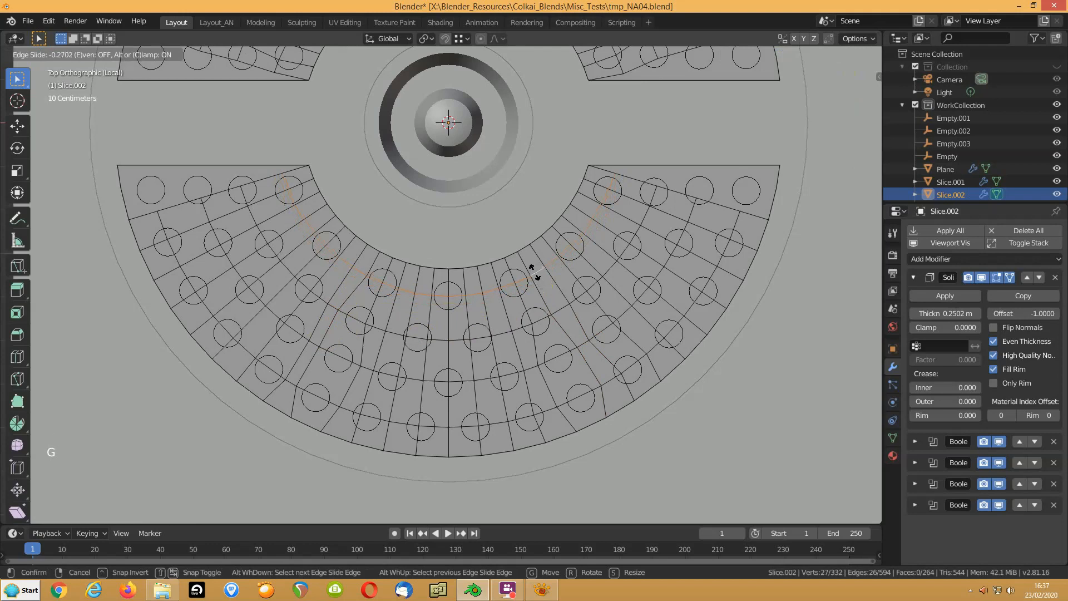
left_click(535, 273)
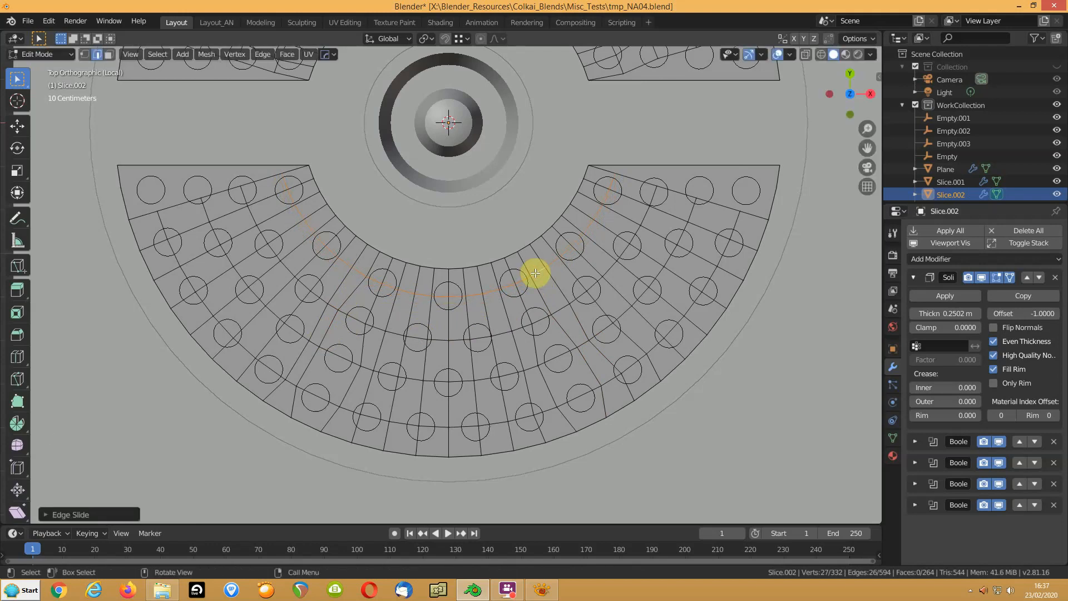
Slide single innermost-loop vertices beside the lower half's inner holes on the right side
key("1")
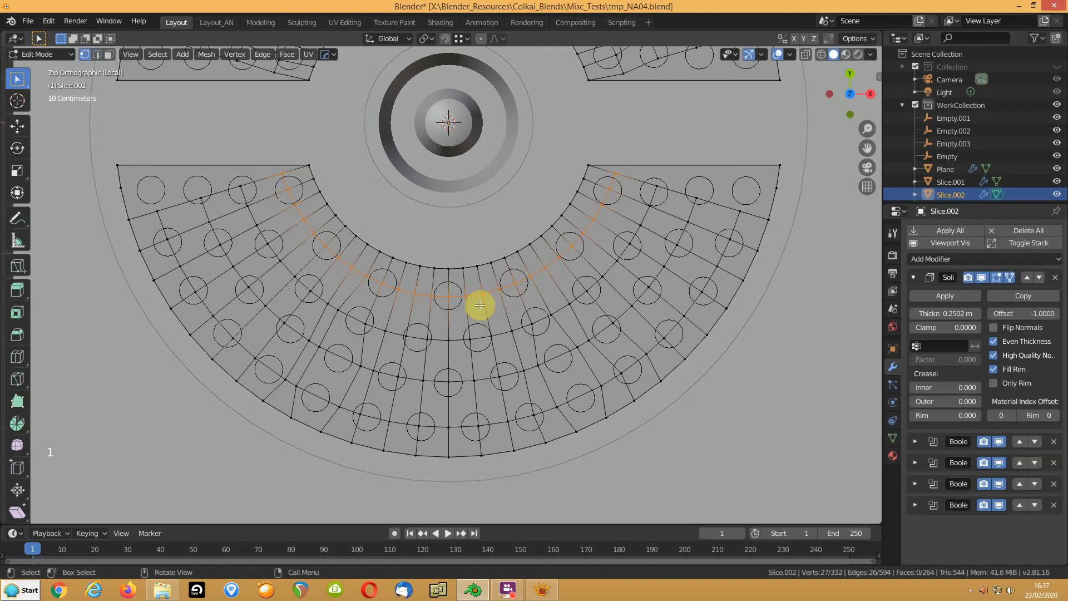
left_click(496, 287)
key("g")
key("g")
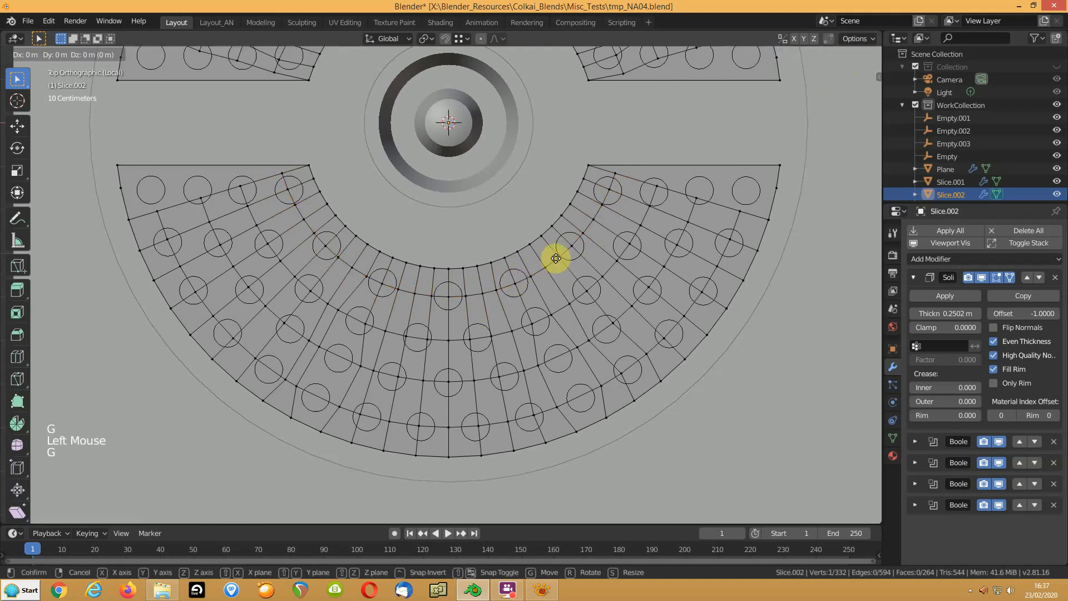
left_click(597, 208)
key("g")
key("g")
left_click(597, 213)
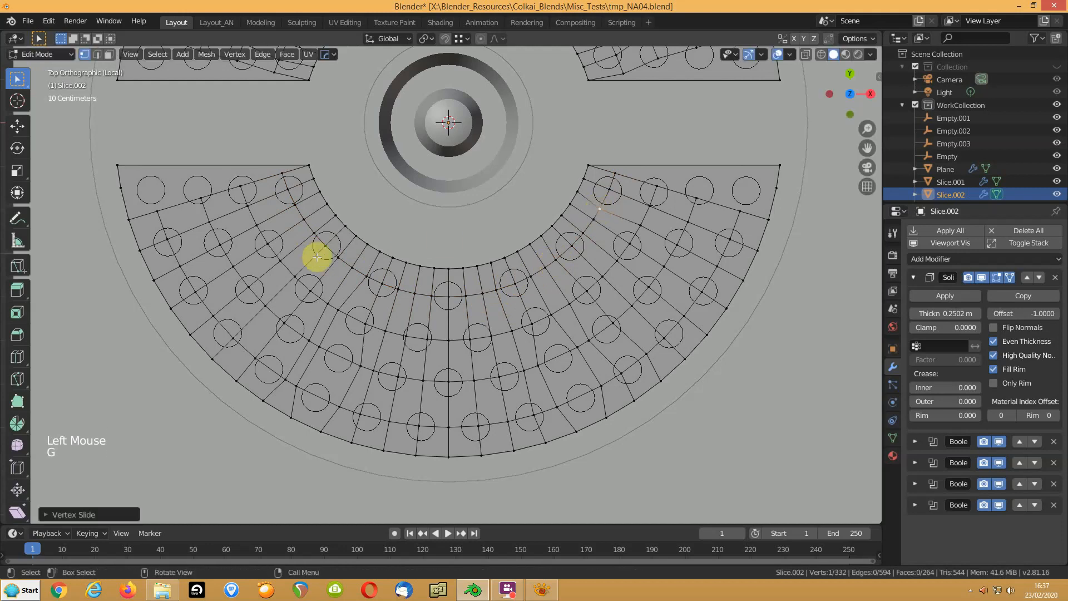
Slide three innermost-loop vertices beside the lower half's inner holes left of centre, using about 0.15 for the second one
left_click(359, 272)
key("g")
key("g")
left_click(392, 289)
key("g")
key("g")
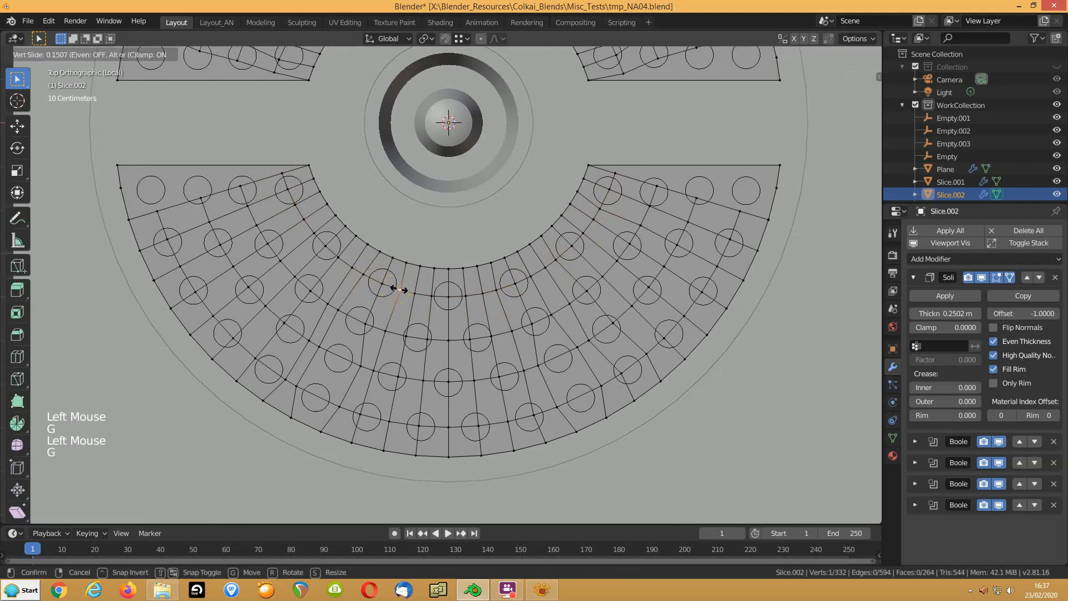
left_click(399, 290)
left_click(428, 294)
key("g")
key("g")
left_click(422, 293)
Slide the third-loop vertices at the lower half's third-row hole just left of centre
left_click(421, 336)
key("g")
key("g")
left_click(420, 336)
left_click(410, 337)
key("g")
key("g")
left_click(412, 338)
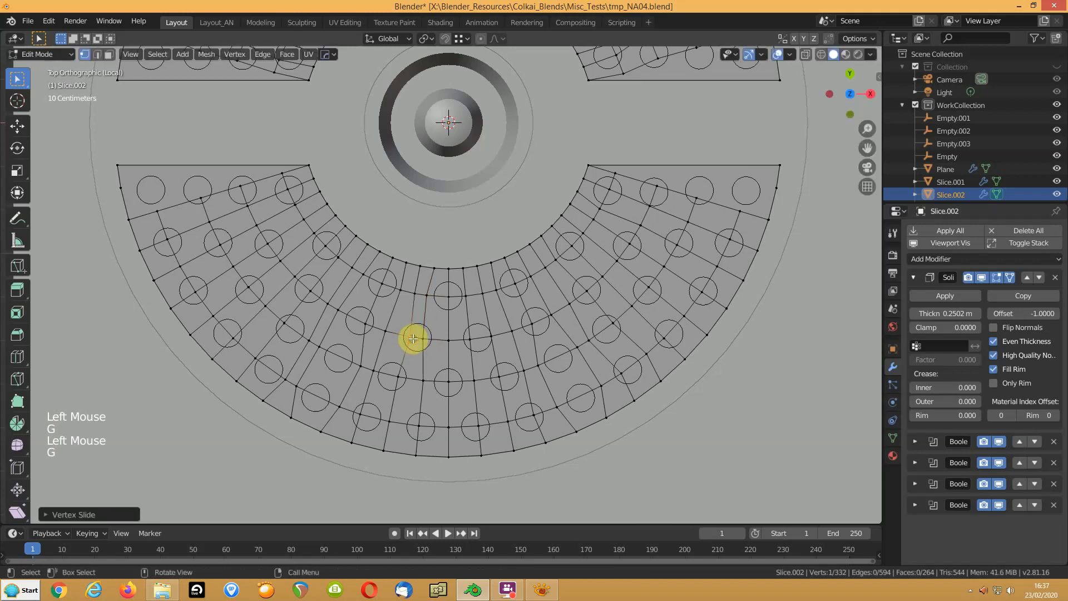
Slide three innermost-loop vertices beside the lower half's upper-left inner holes, using a factor of about 0.163 for the last one
left_click(335, 259)
key("g")
key("g")
left_click(310, 234)
left_click(310, 232)
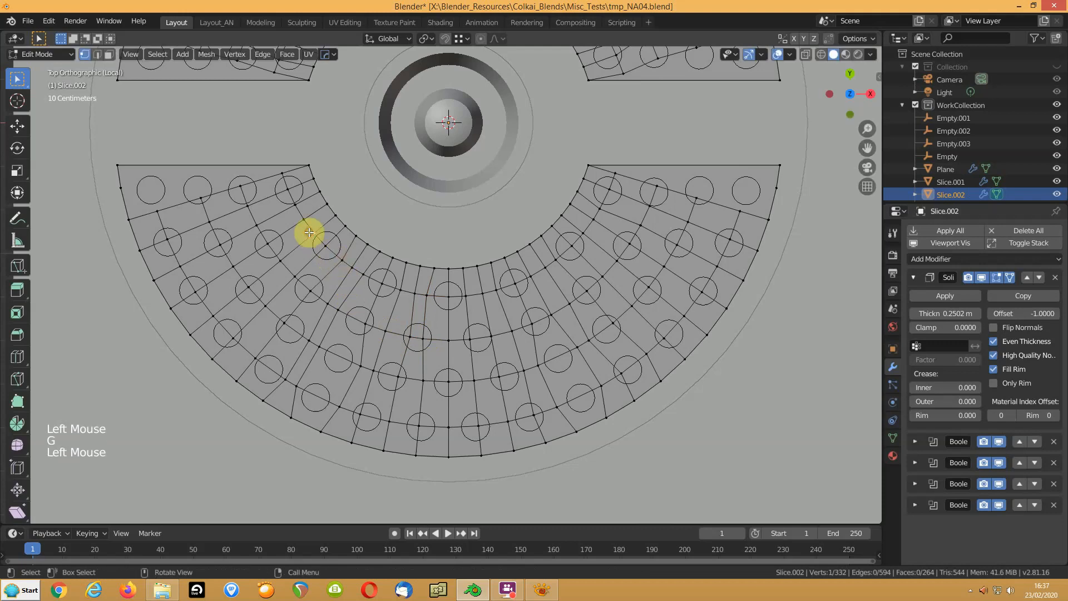
key("g")
key("g")
left_click(304, 226)
left_click(291, 210)
key("g")
key("g")
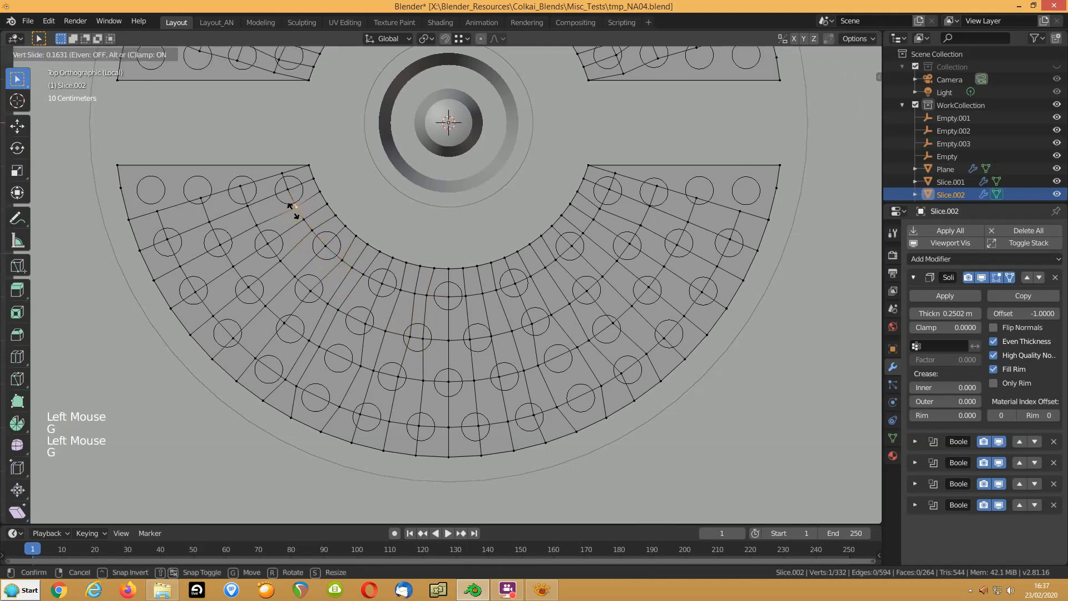
left_click(293, 211)
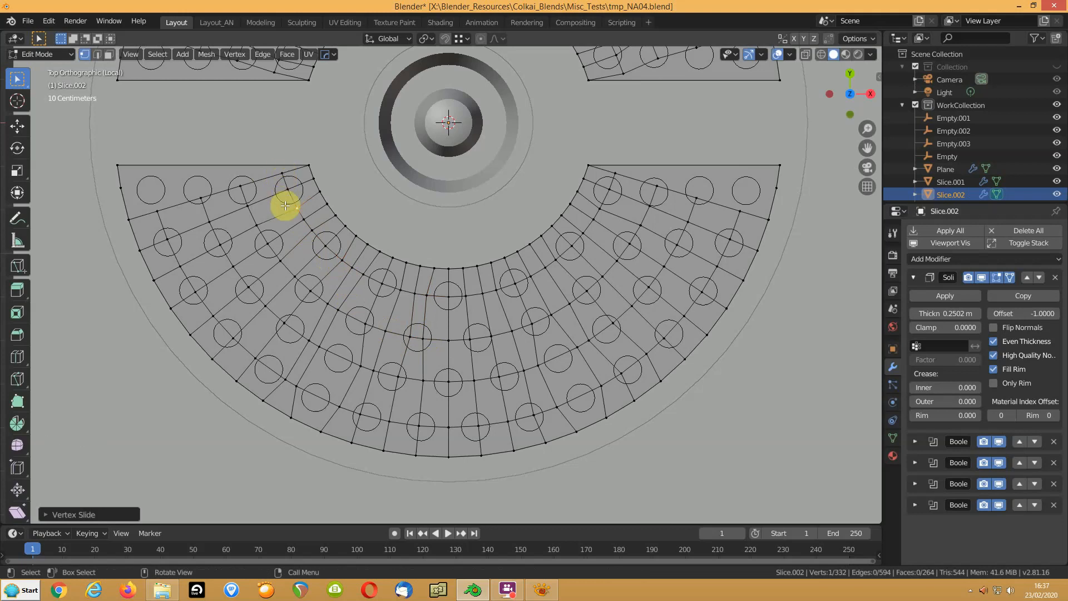
Return to Object Mode, view the slice at an angle and save the file
key("Tab")
middle_click_drag(277, 317, 245, 268)
scroll(275, 263, "down", 3)
key("ctrl+s")
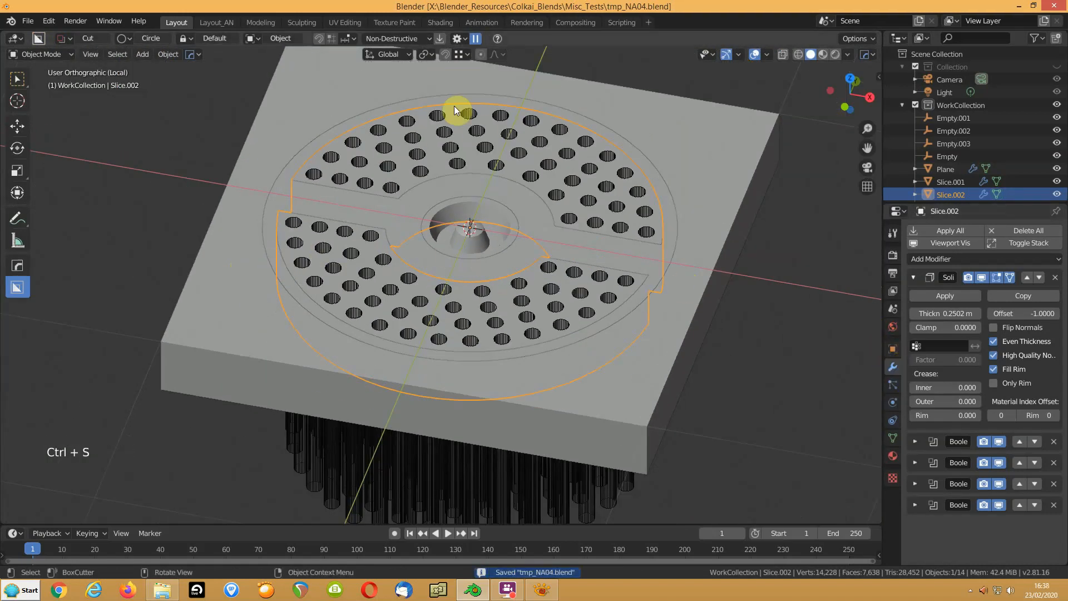
Apply the slice's boolean hole cutters and inspect the cut mesh in Edit Mode and Object Mode
left_click(439, 41)
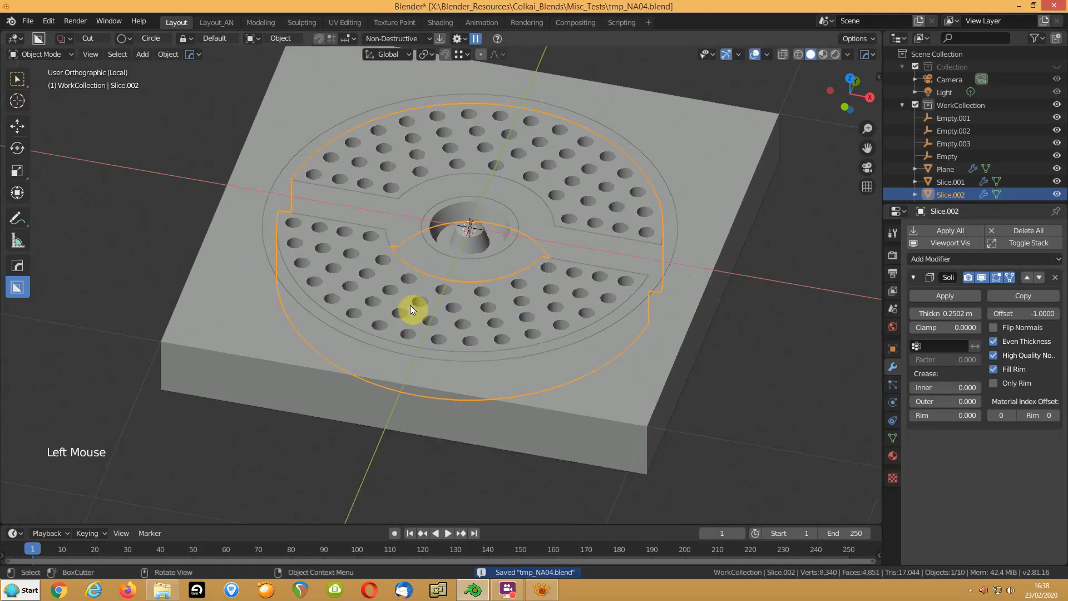
key("Tab")
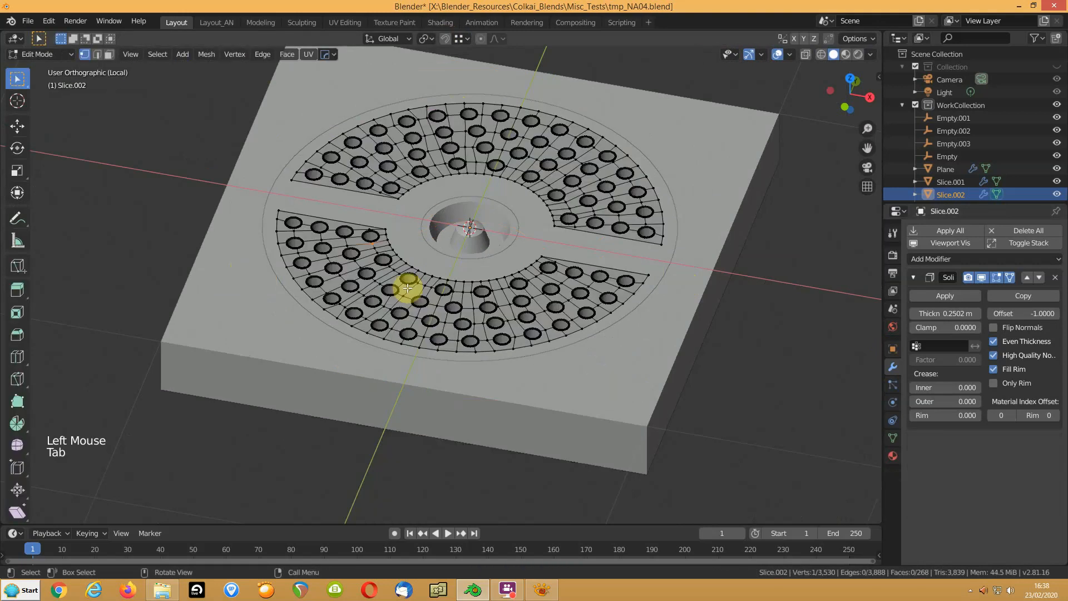
key("KP_7")
middle_click_drag(410, 301, 624, 291, "shift")
scroll(452, 318, "up", 2)
key("Tab")
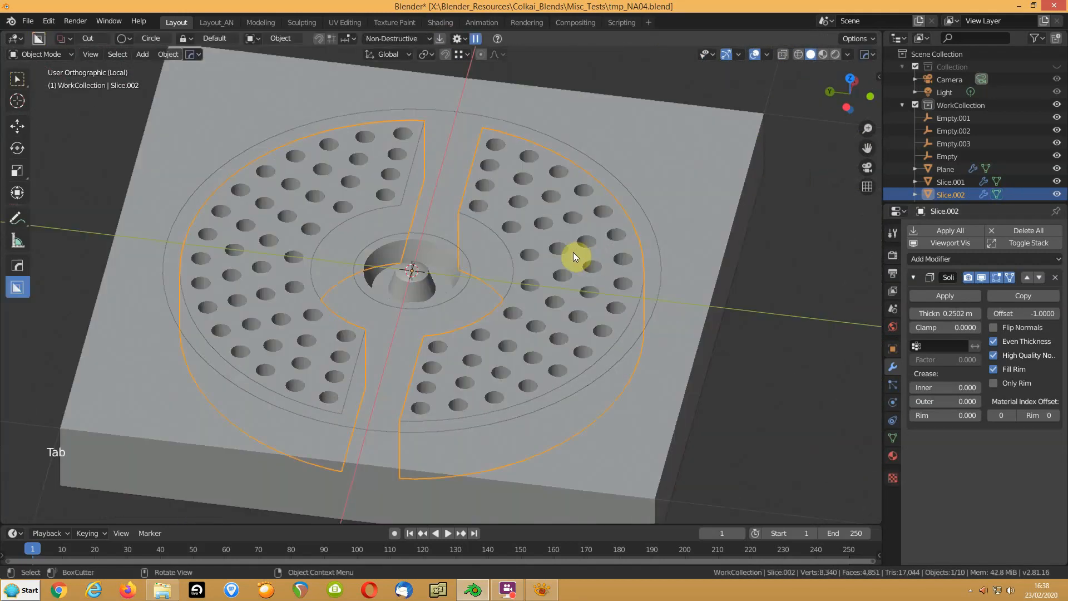
scroll(578, 253, "up", 2)
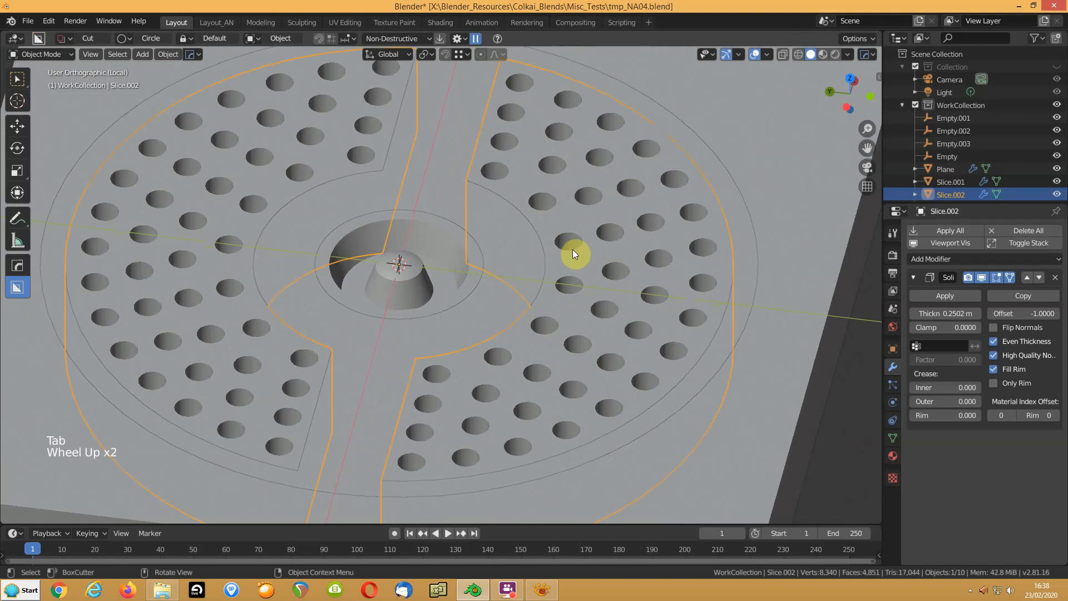
Add a Bevel modifier to the perforated slice and limit it by angle
left_click(947, 259)
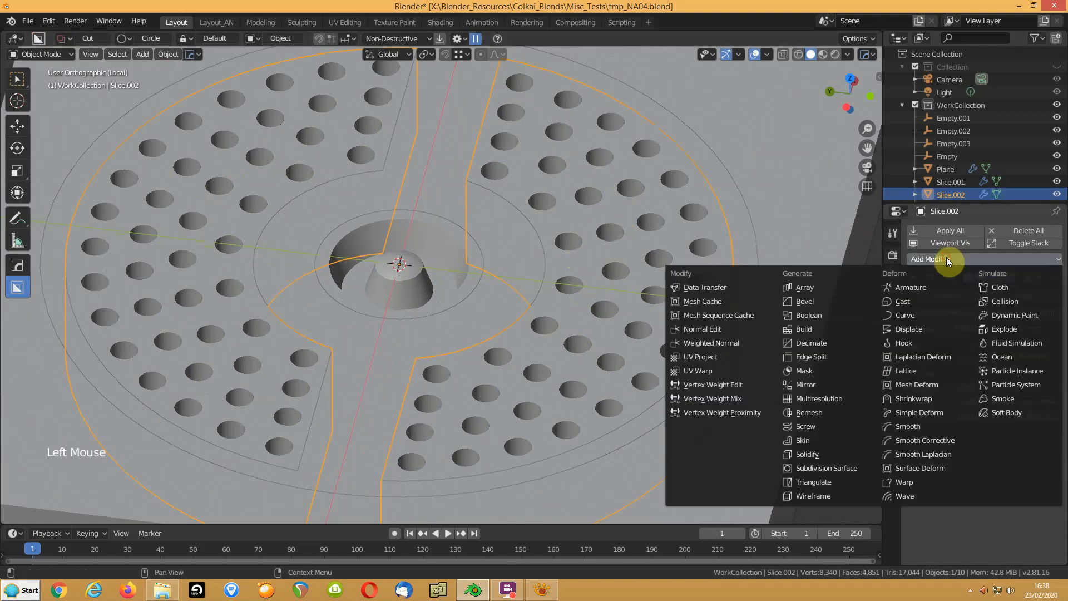
left_click(807, 304)
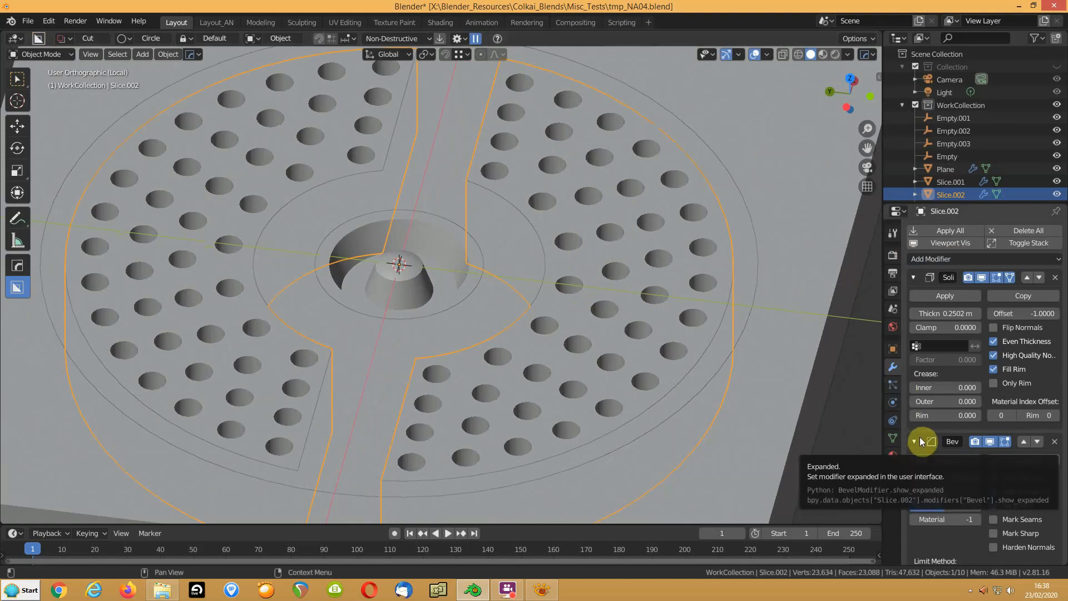
scroll(949, 465, "down", 6)
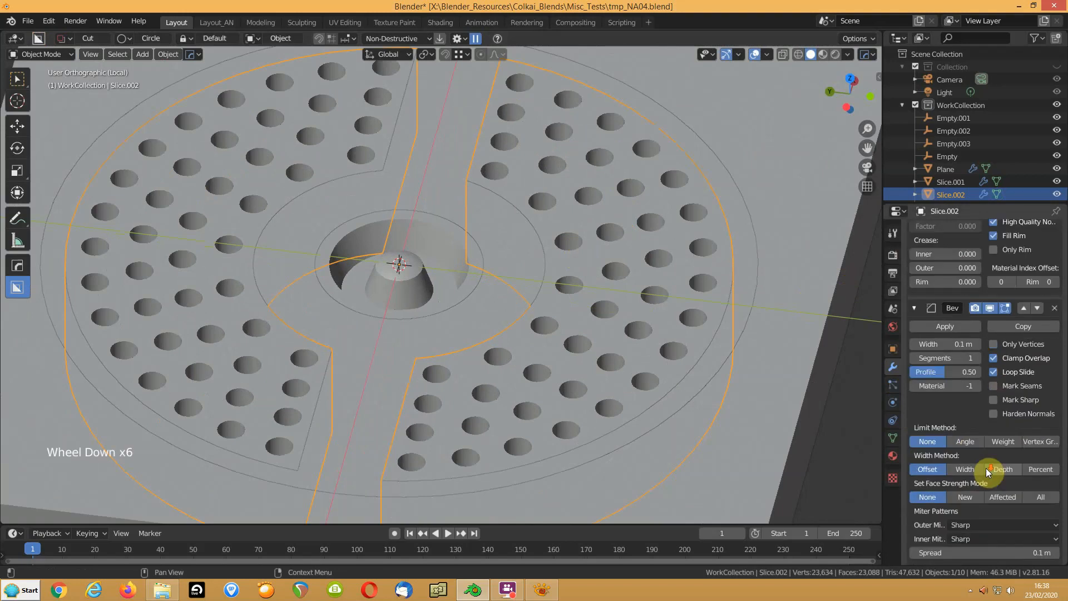
left_click(970, 441)
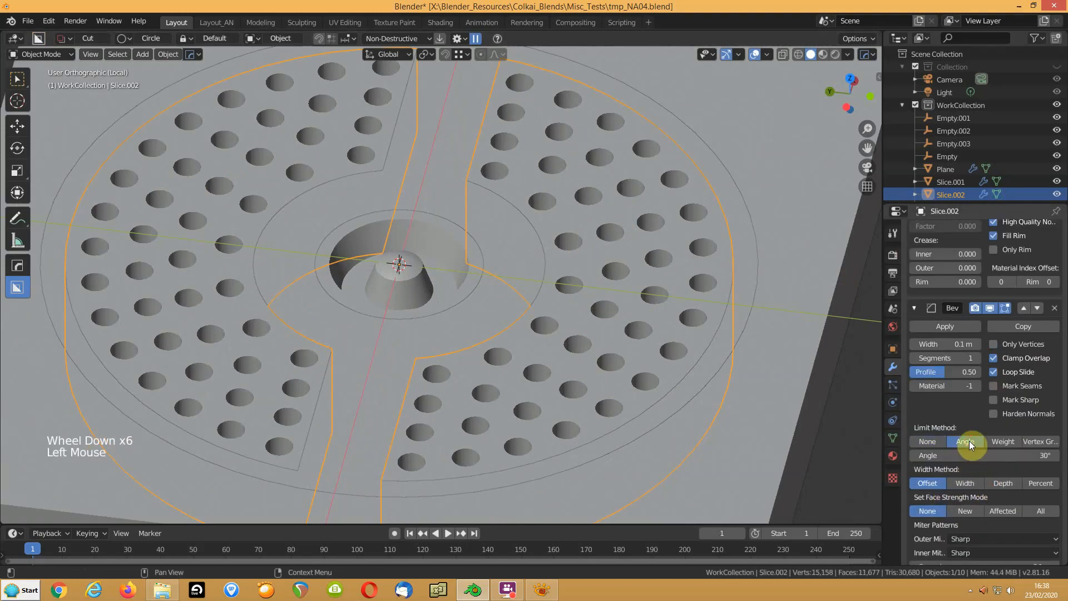
Set the bevel to 3 mm width with 3 segments and enable Harden Normals
double_click(949, 345)
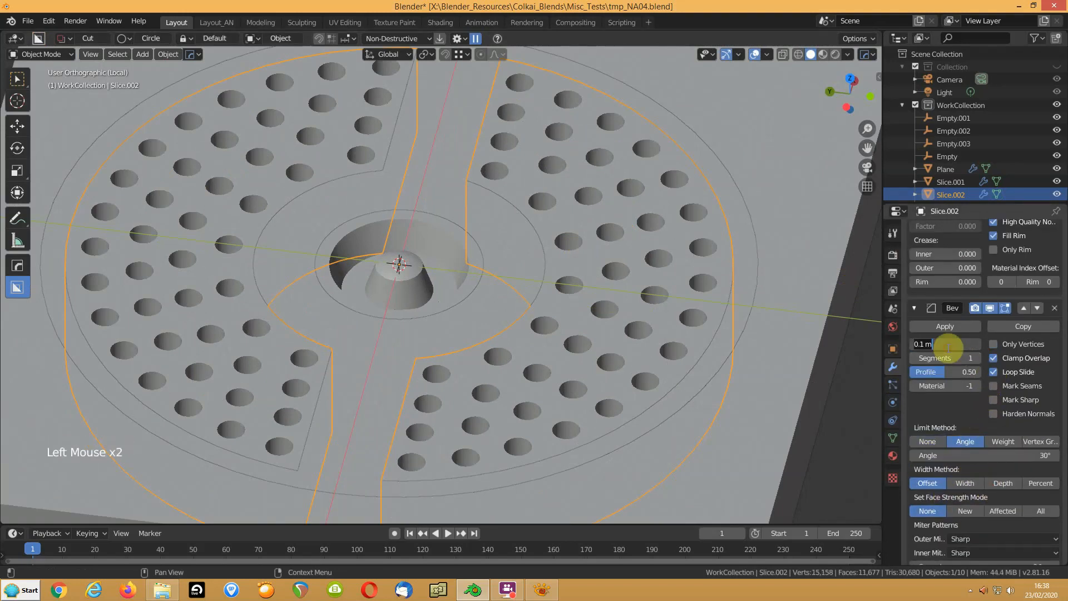
type("3mm")
key("Return")
left_click(980, 359)
left_click(980, 359)
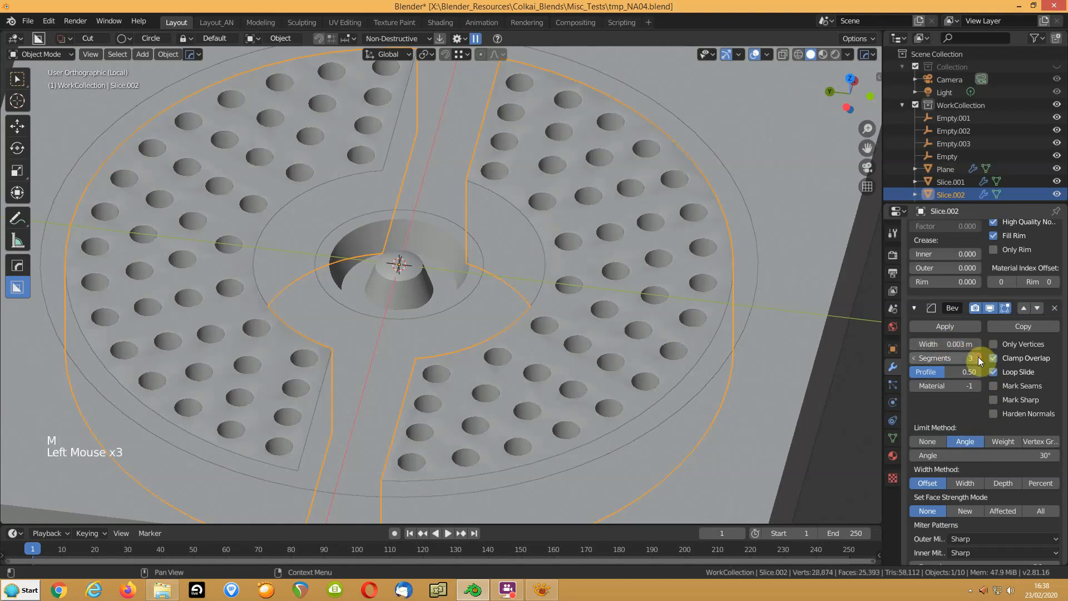
left_click(993, 414)
Turn off the bevel's Clamp Overlap and adjust its width to 0.006 m while checking the hole rims
scroll(668, 306, "up", 5)
middle_click_drag(679, 312, 616, 336, "shift")
left_click(940, 344, "shift")
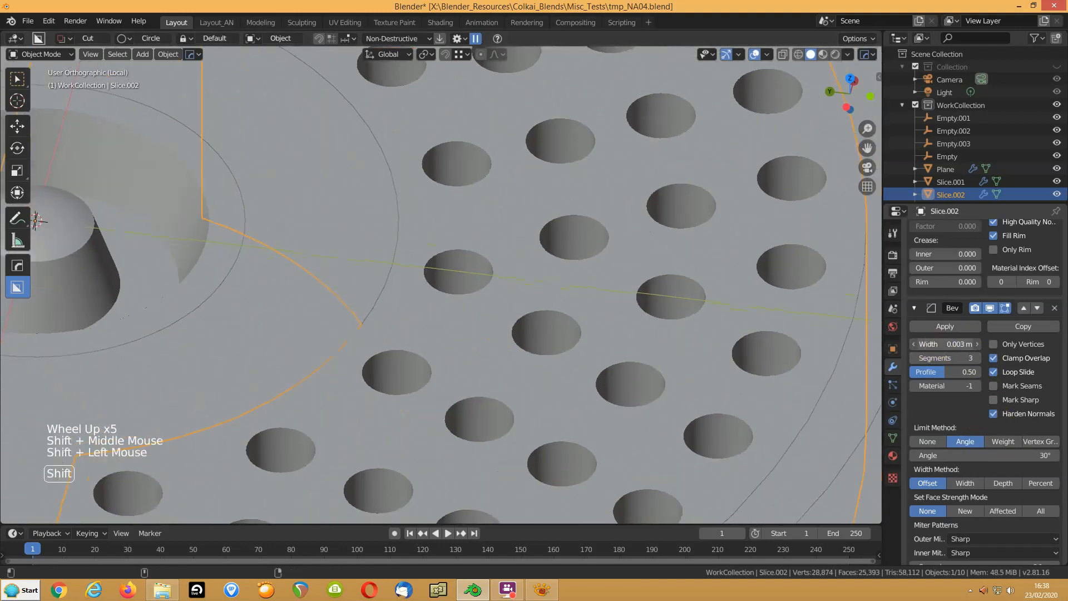
mouse_move(940, 344)
left_mouse_down("shift")
mouse_move(957, 343)
mouse_move(943, 344)
left_mouse_up("shift")
left_click(994, 358)
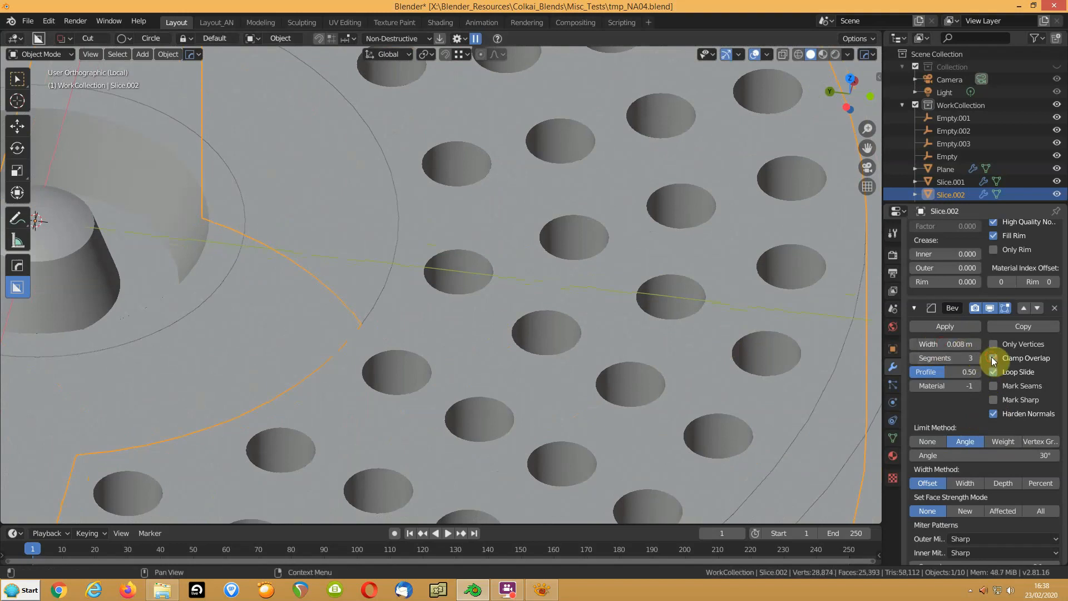
left_click(946, 344, "shift")
left_click_drag(946, 344, 941, 344, "shift")
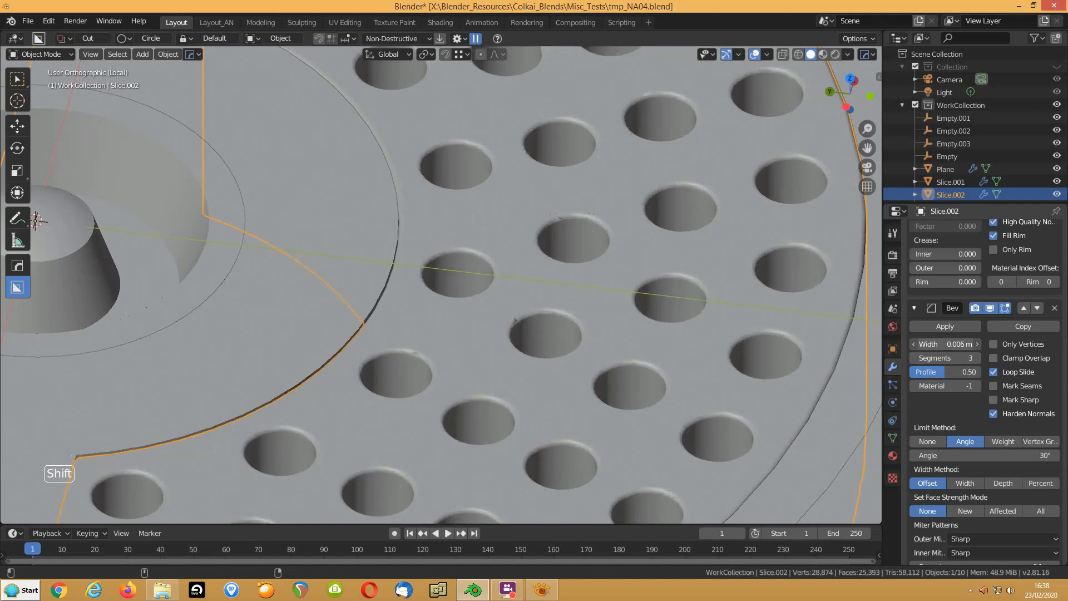
left_click_drag(941, 344, 948, 345, "shift")
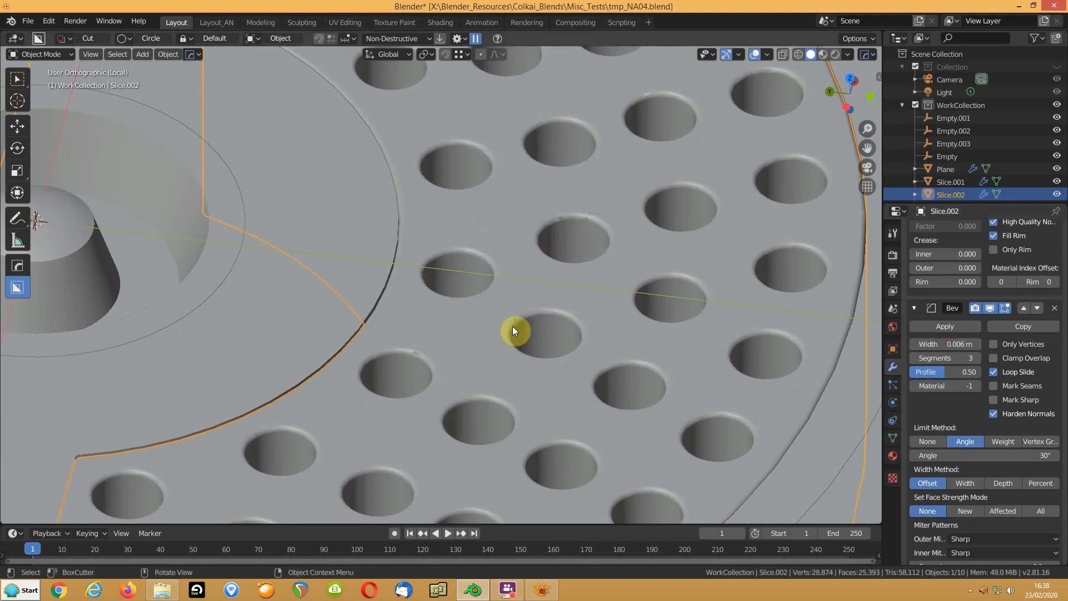
Enter Edit Mode on the slice and merge all its vertices by distance
key("Tab")
middle_click_drag(513, 322, 417, 381)
scroll(417, 384, "up", 3)
scroll(425, 412, "up", 1, "shift")
middle_click_drag(462, 328, 482, 282, "shift")
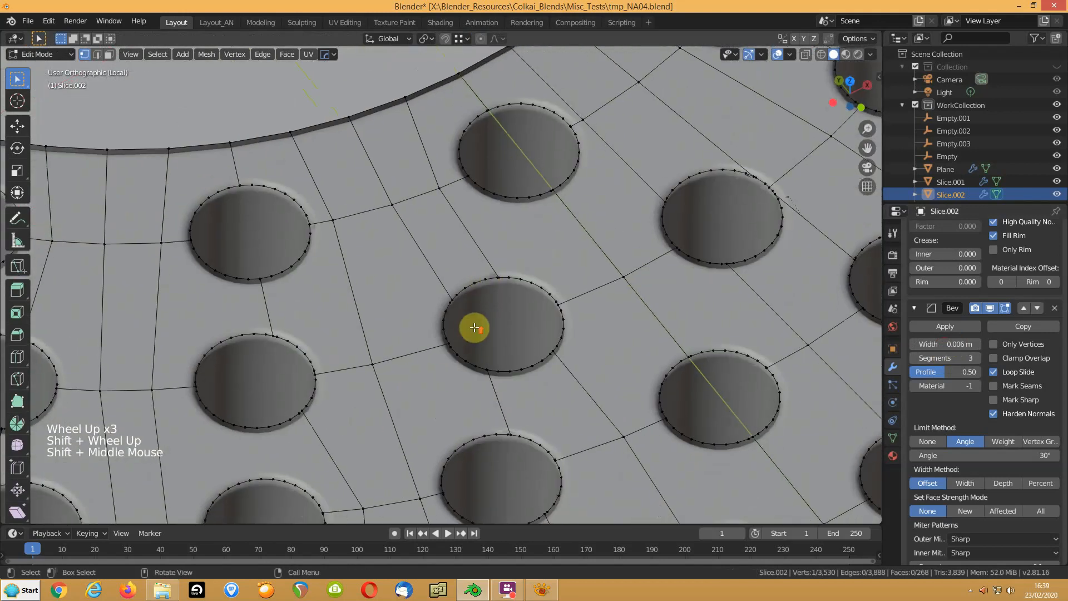
scroll(474, 326, "up", 2)
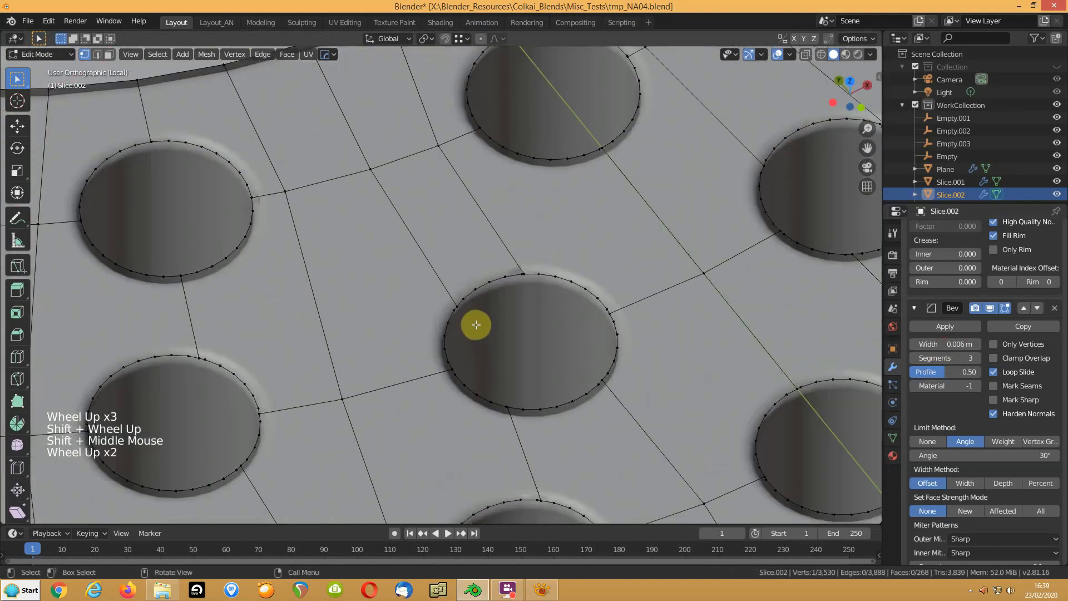
key("a")
key("alt+m")
left_click(518, 277)
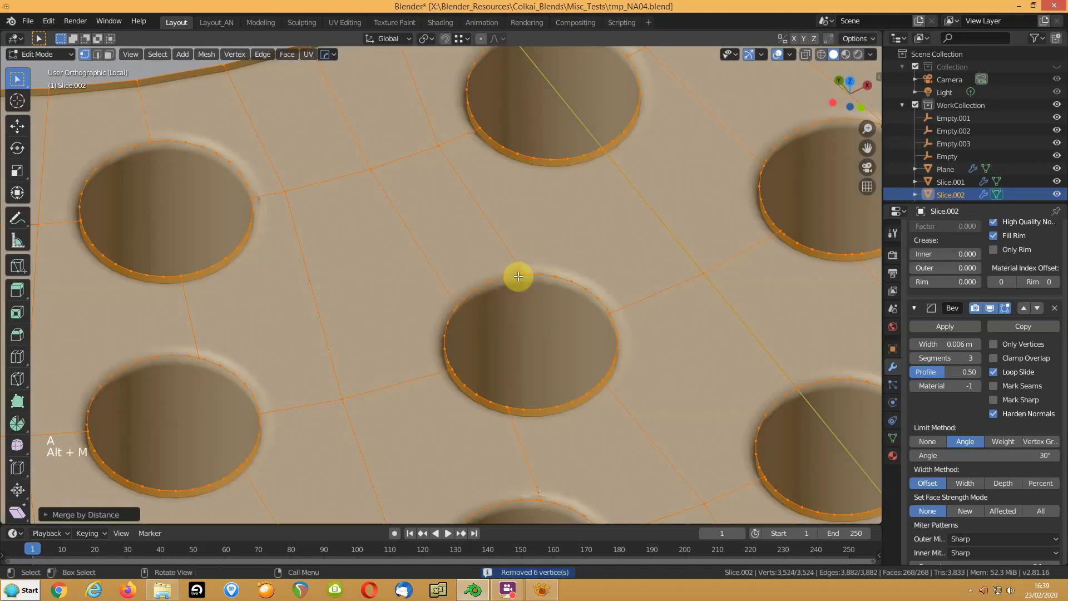
Try merge distances of 200 um, 0.1 mm and 0.3 mm while watching the pinched bevel at the hole rim
scroll(507, 305, "up", 4)
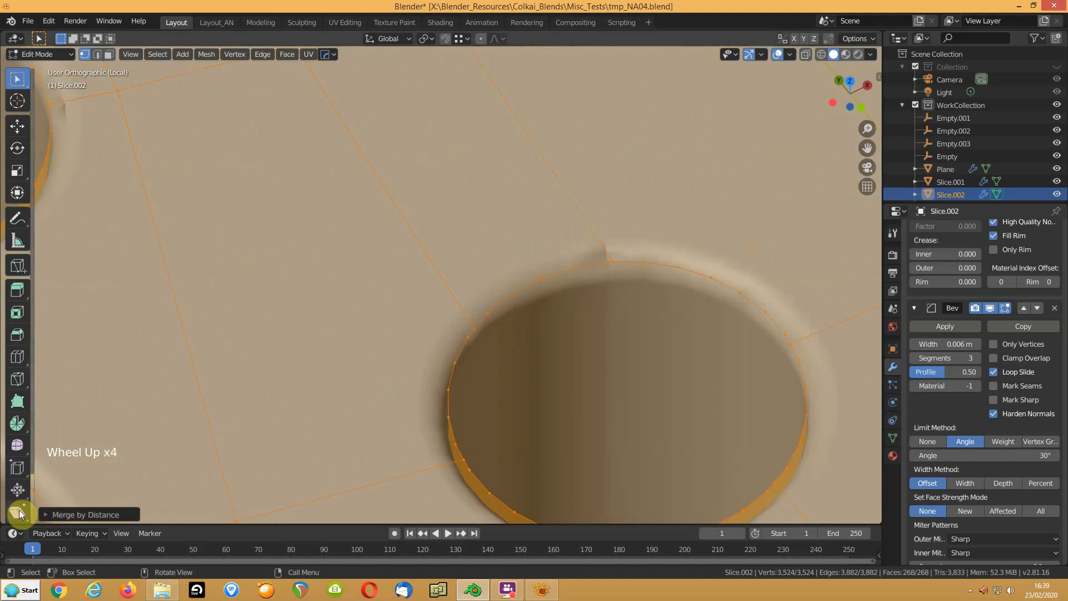
left_click(43, 513)
left_click(149, 498)
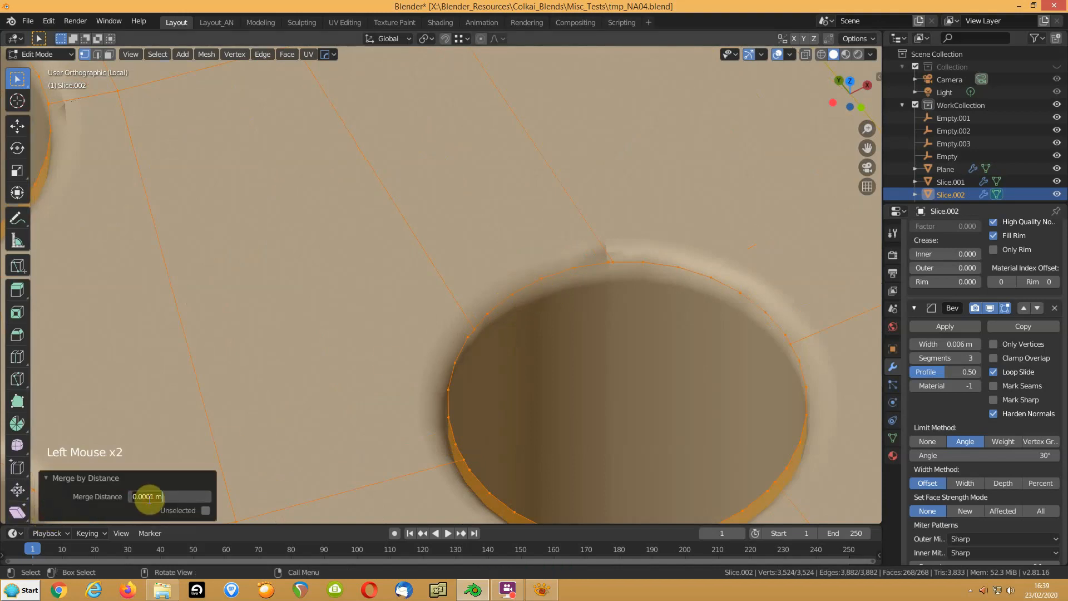
type("200um")
key("Return")
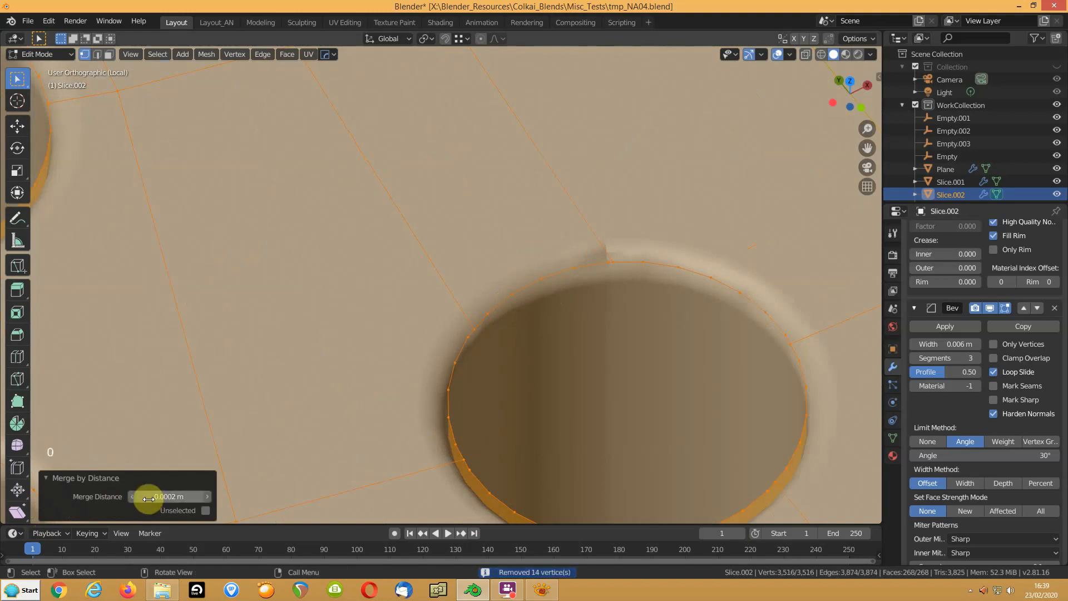
left_click(150, 497)
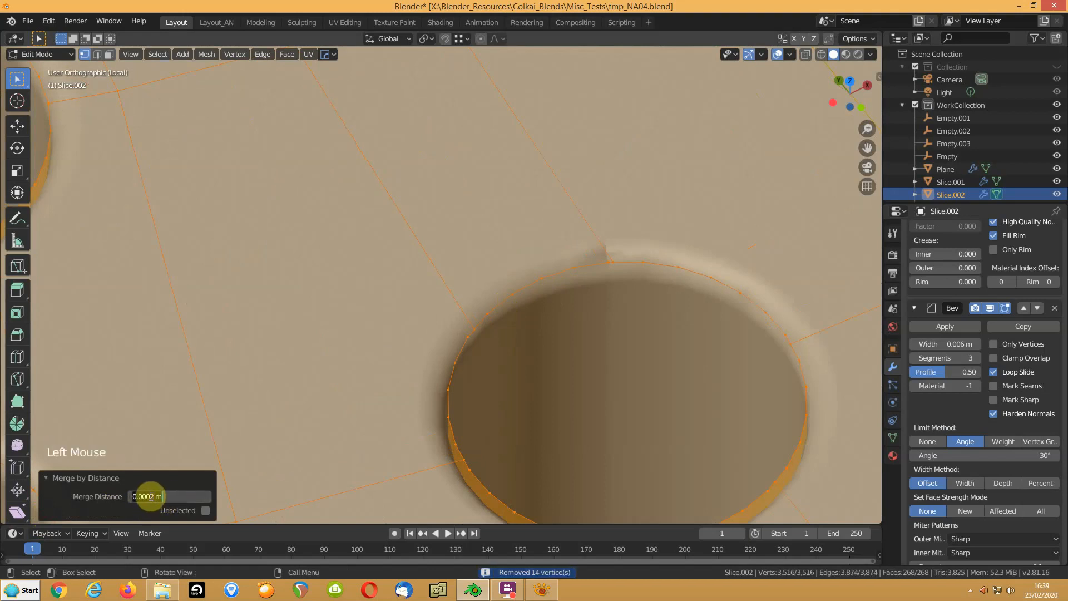
type(".1mm")
key("Return")
left_click(150, 497)
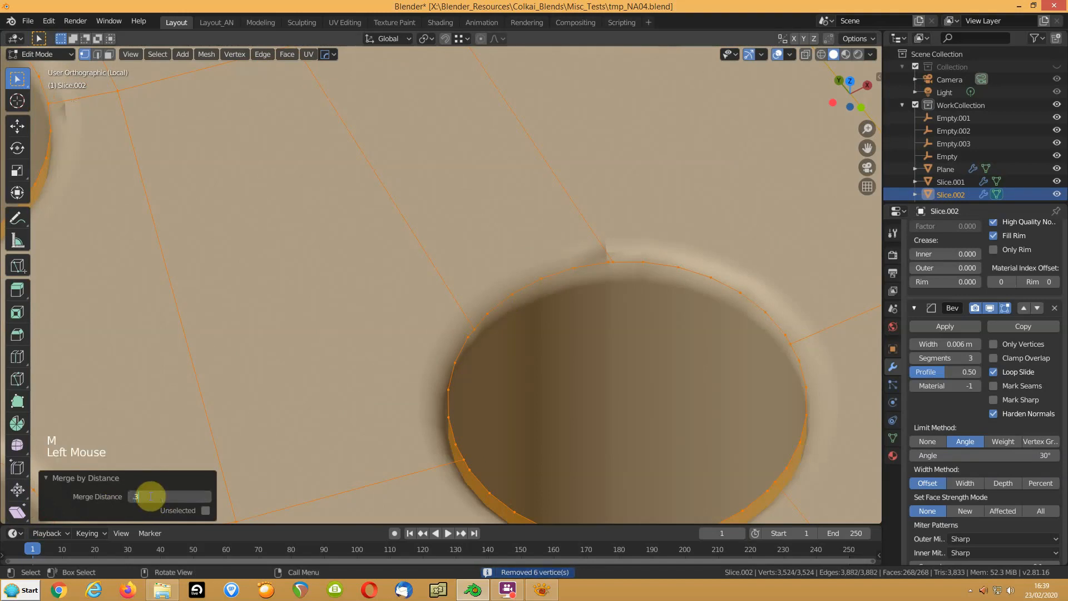
type(".3mm")
key("Return")
Set the merge distance to 1 mm for all the slice's vertices
left_click(150, 497)
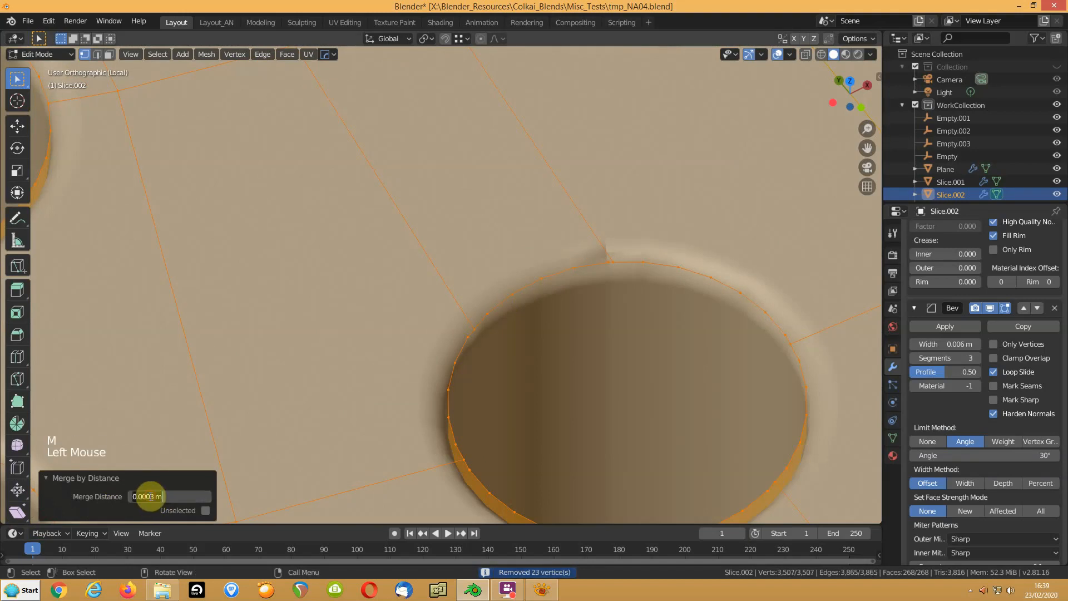
type("1mm")
key("Return")
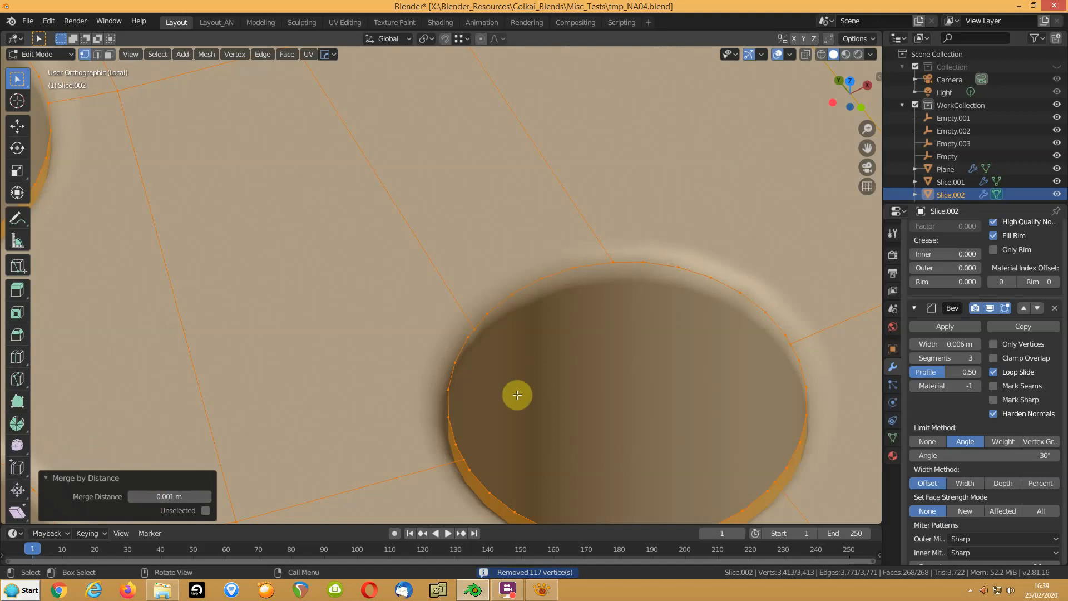
Merge the two close vertices at the upper-right rim of the hole with the bevel artifact, using At Last
scroll(517, 396, "down", 5)
middle_click_drag(635, 324, 632, 322)
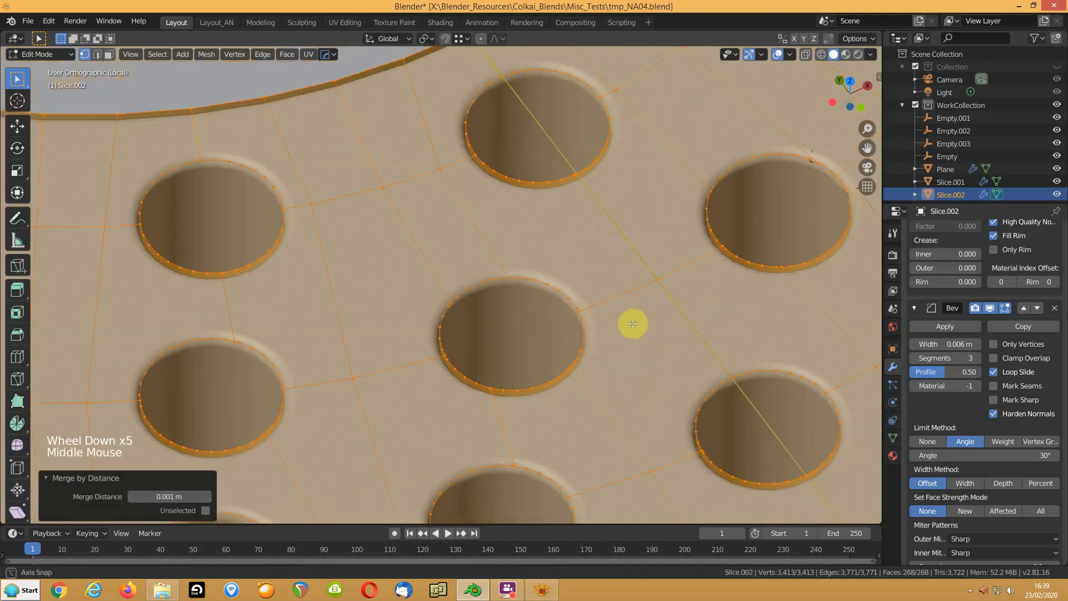
middle_click_drag(689, 239, 568, 269, "shift")
left_click(560, 226)
scroll(568, 268, "up", 3)
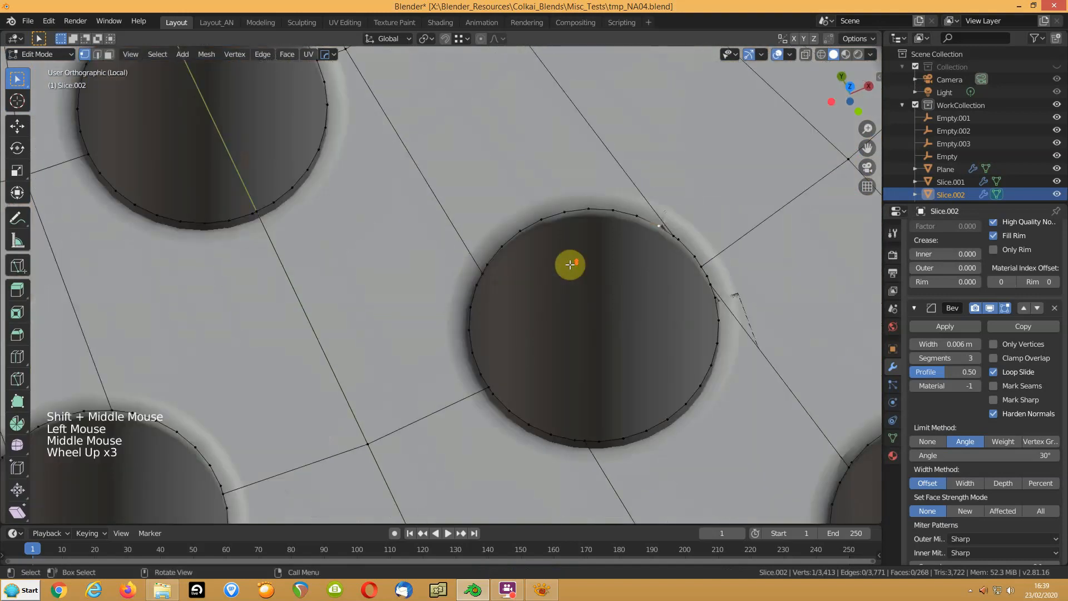
left_click(670, 240)
left_click(657, 229, "shift")
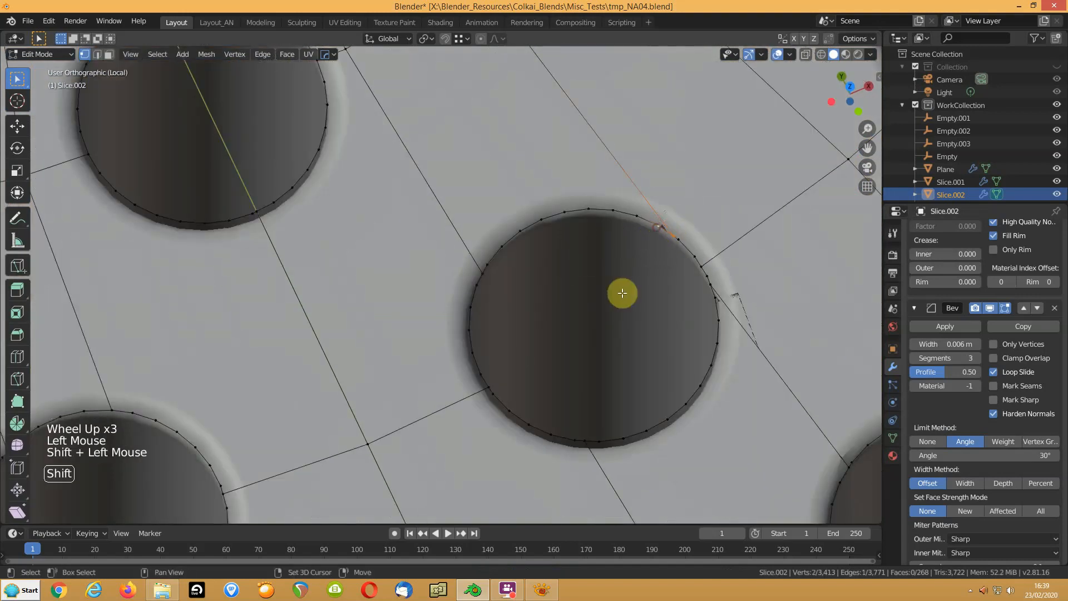
key("alt+m")
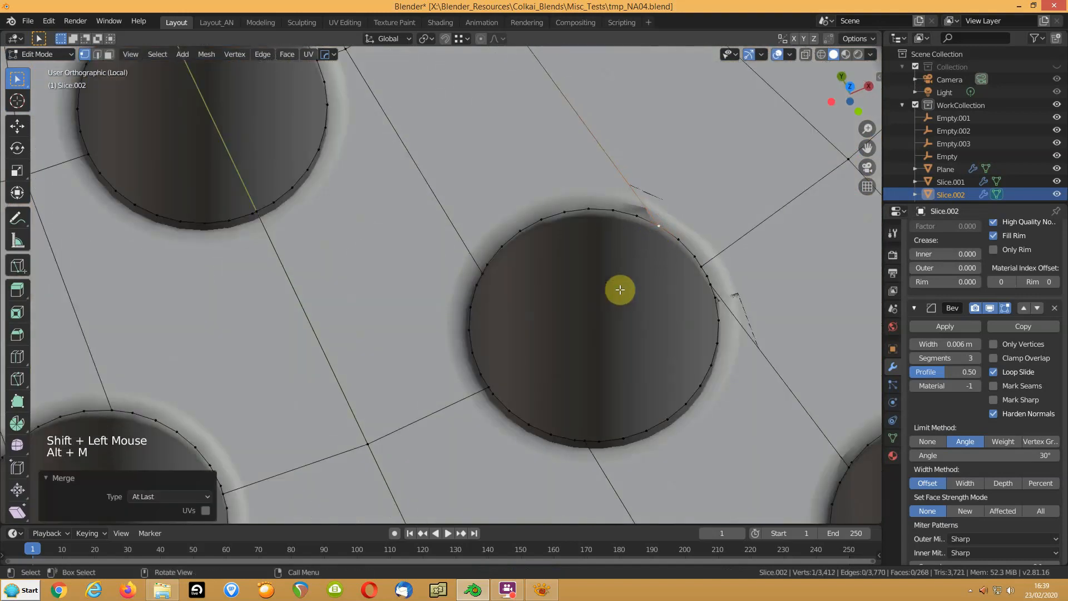
Connect the loop vertex above that hole to a vertex on its top rim and dissolve the old slanted edge, keeping its vertices
scroll(618, 241, "down", 2)
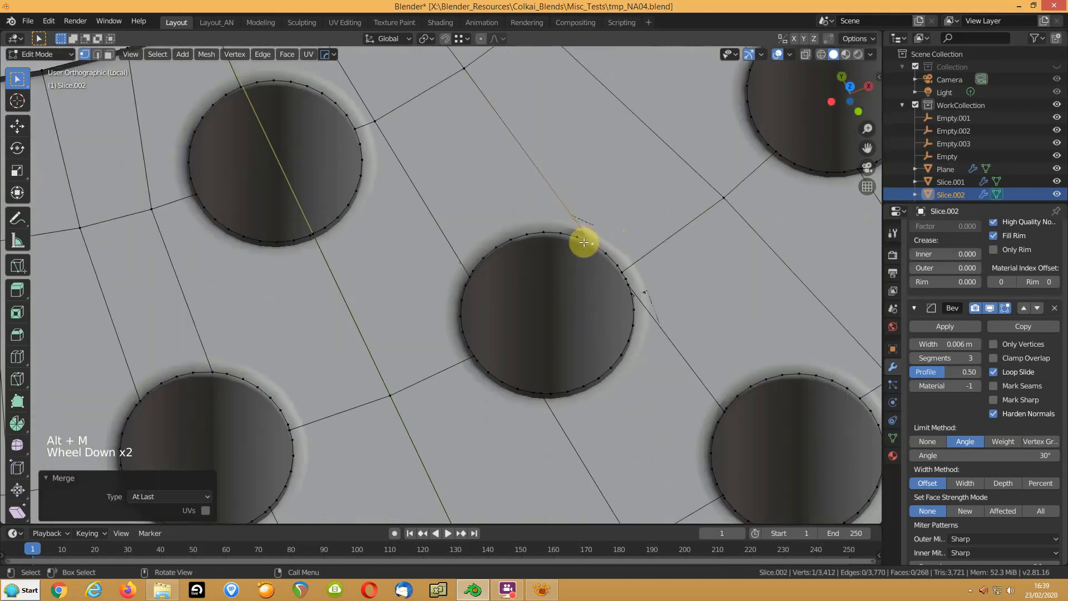
middle_click_drag(583, 257, 572, 298, "shift")
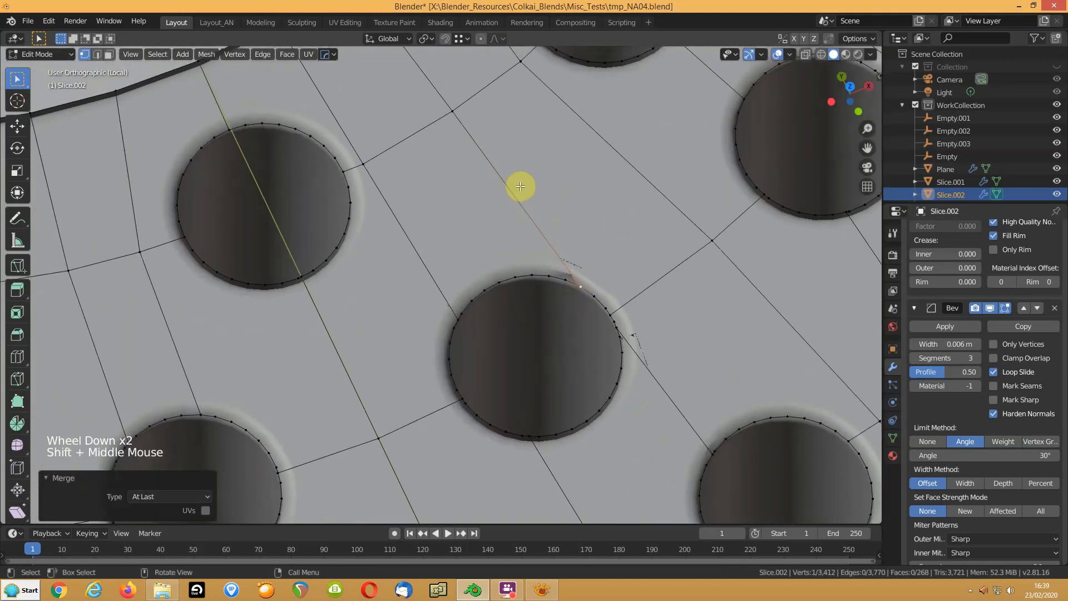
left_click(452, 111)
left_click(513, 269, "shift")
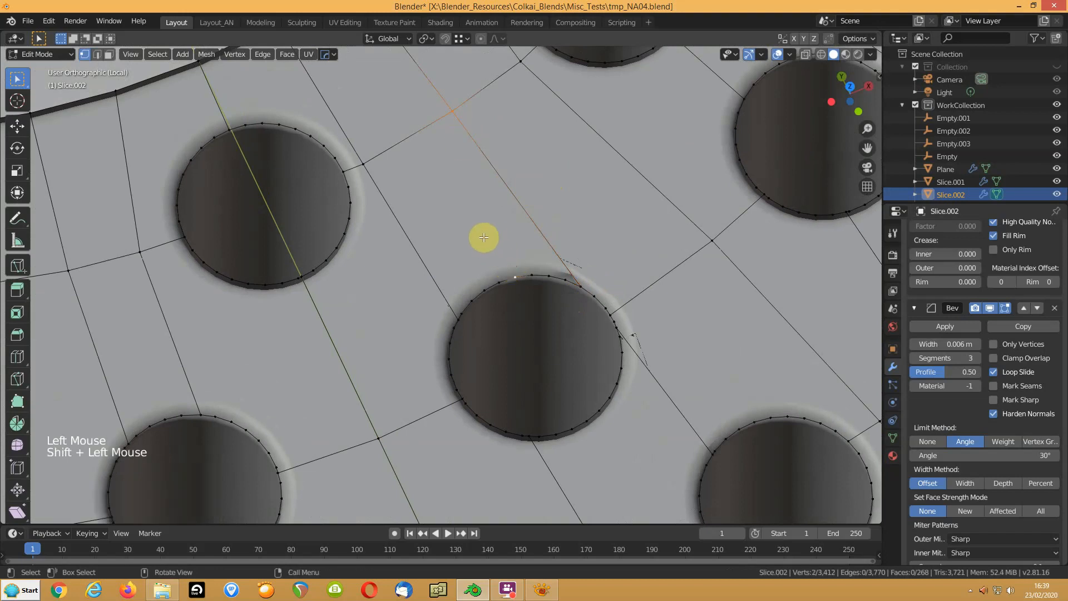
key("j")
key("2")
left_click(519, 193)
key("ctrl+x")
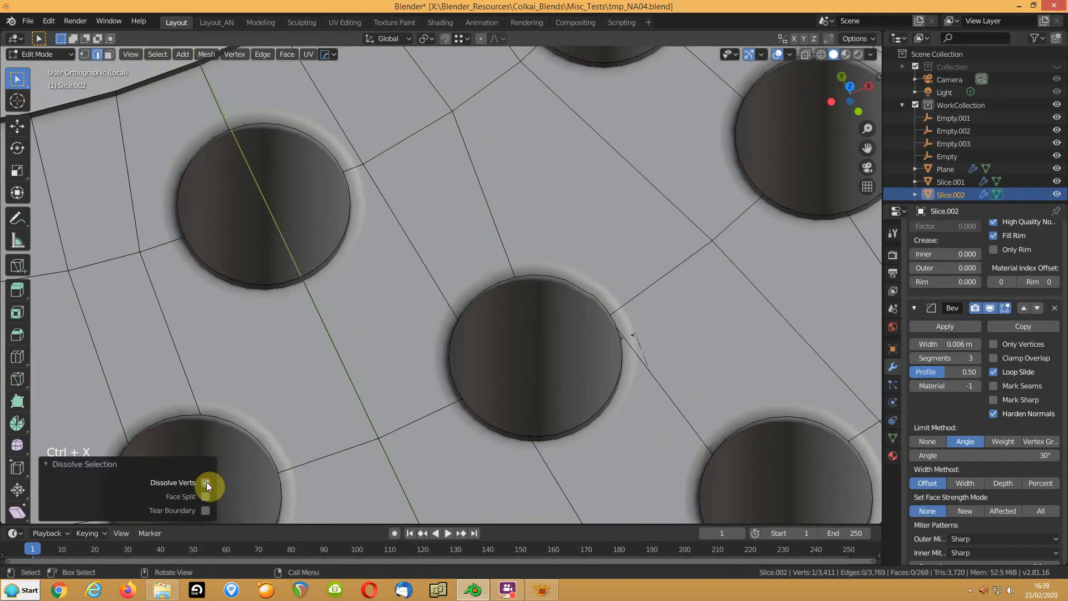
left_click(206, 482)
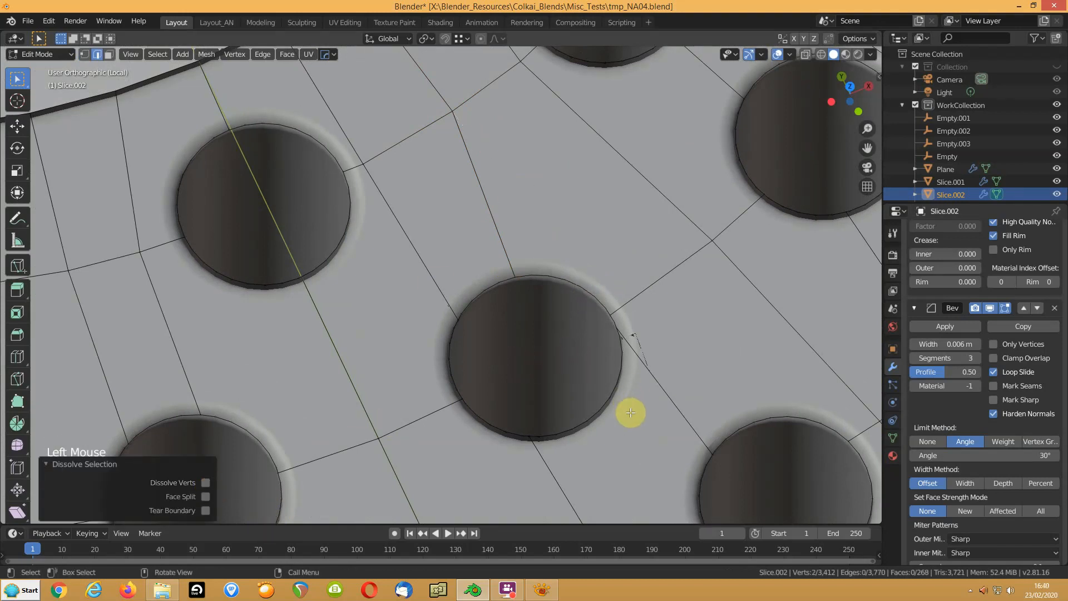
Connect the lower-right neighbouring hole's rim to this hole's lower-right rim and dissolve the old edge between them with Dissolve Verts off
key("1")
left_click(711, 452)
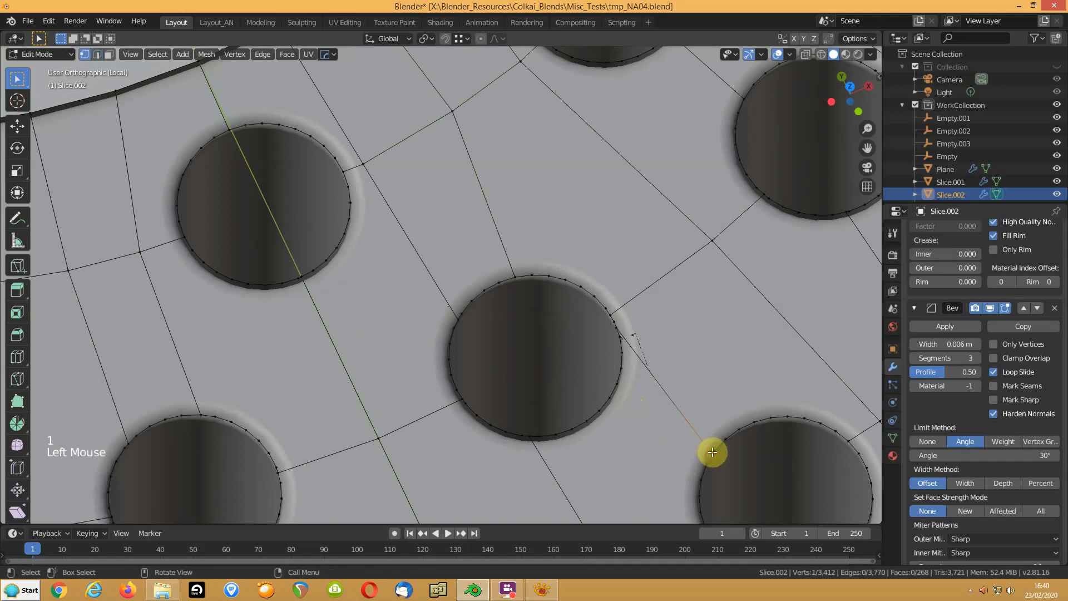
left_click(610, 399, "shift")
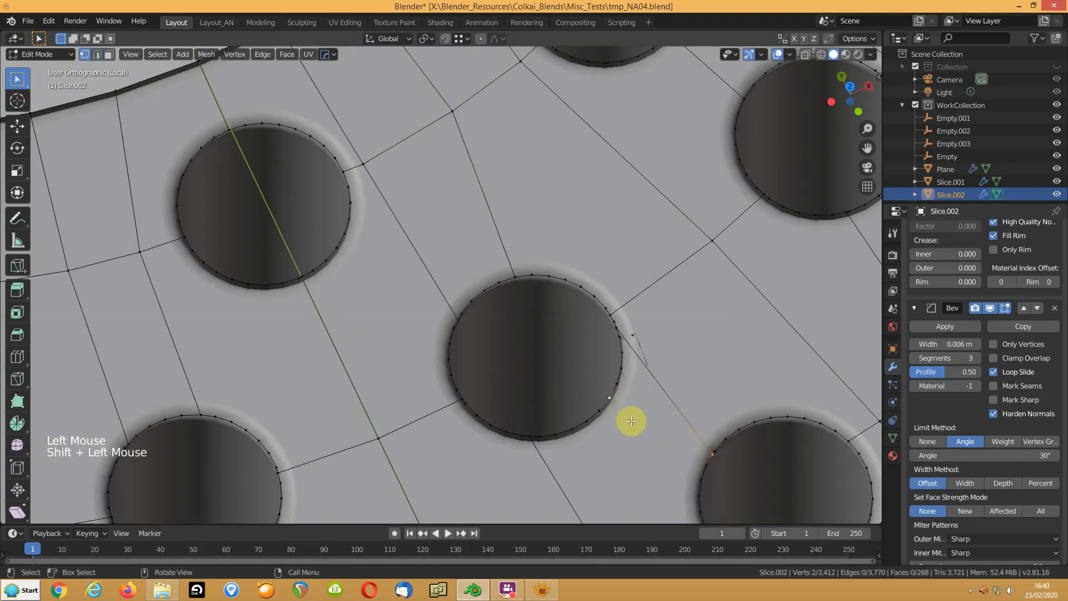
key("j")
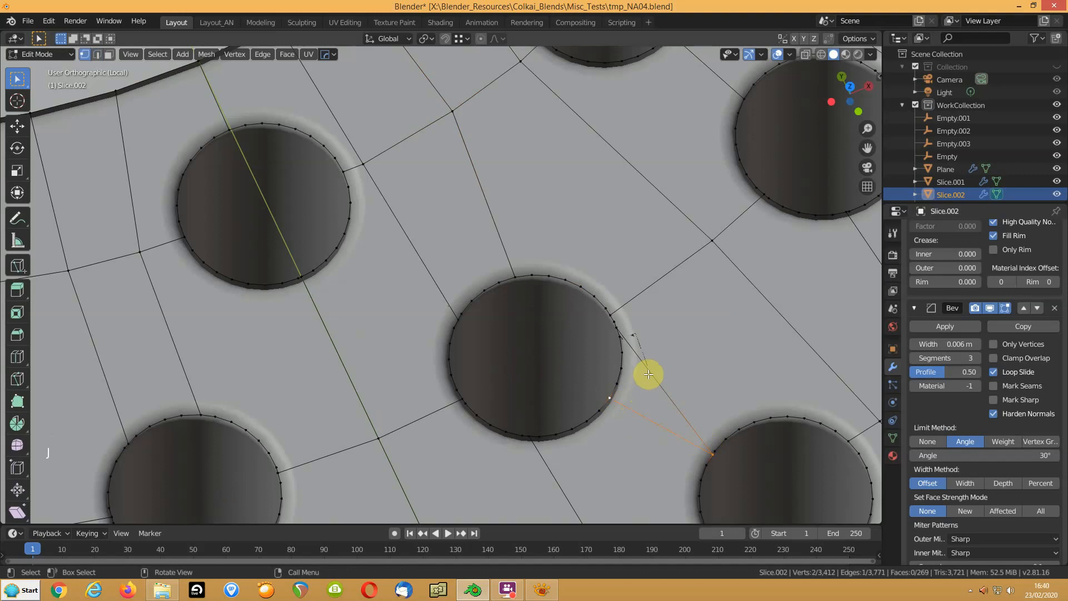
key("2")
left_click(648, 374)
key("ctrl+x")
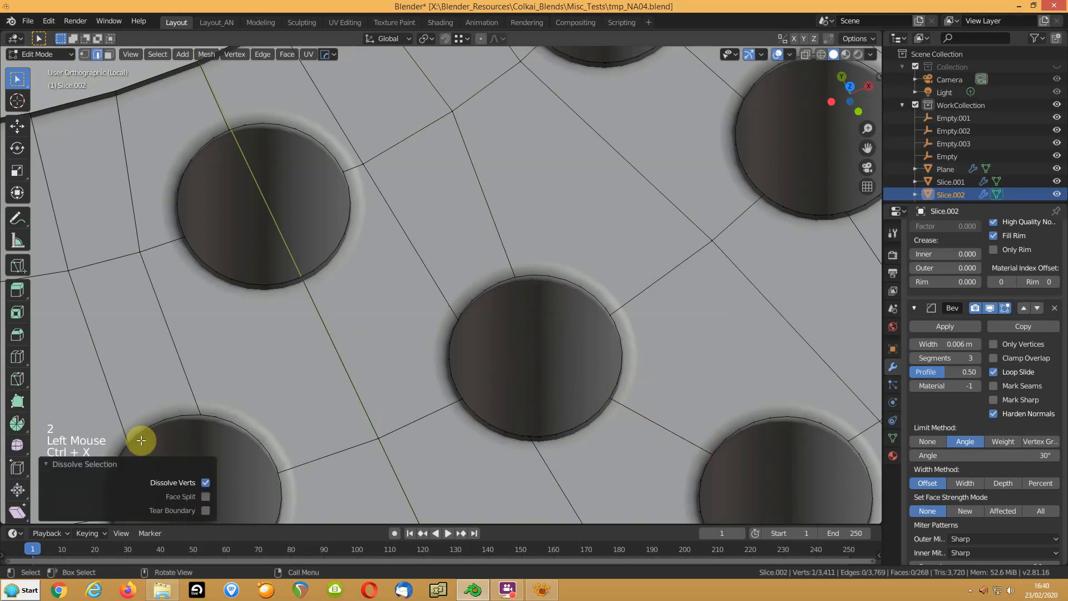
left_click(205, 482)
scroll(487, 362, "down", 4)
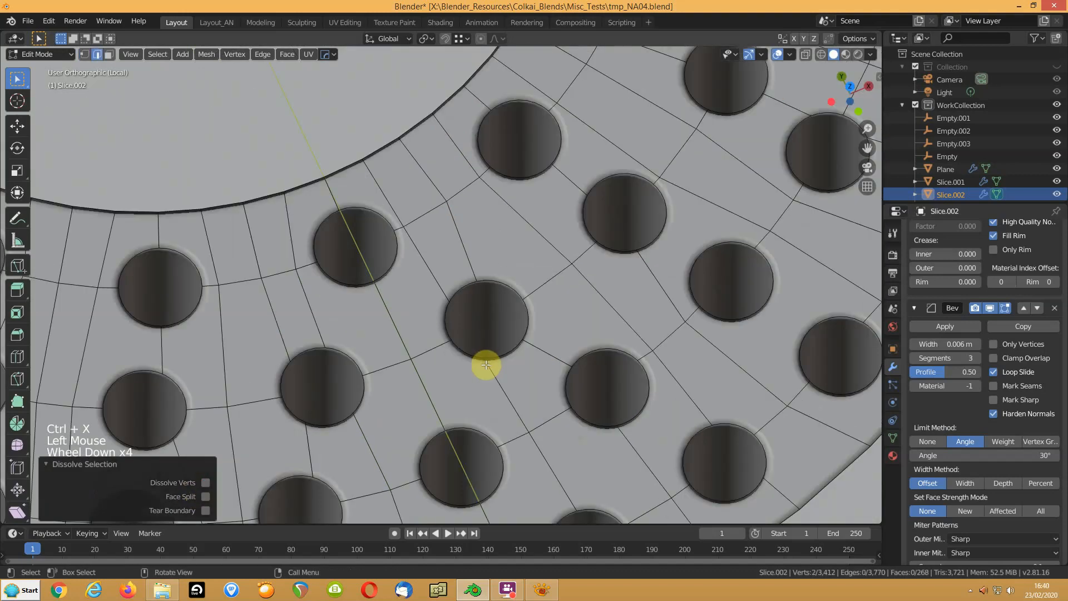
scroll(469, 367, "down", 2)
scroll(468, 357, "up", 1)
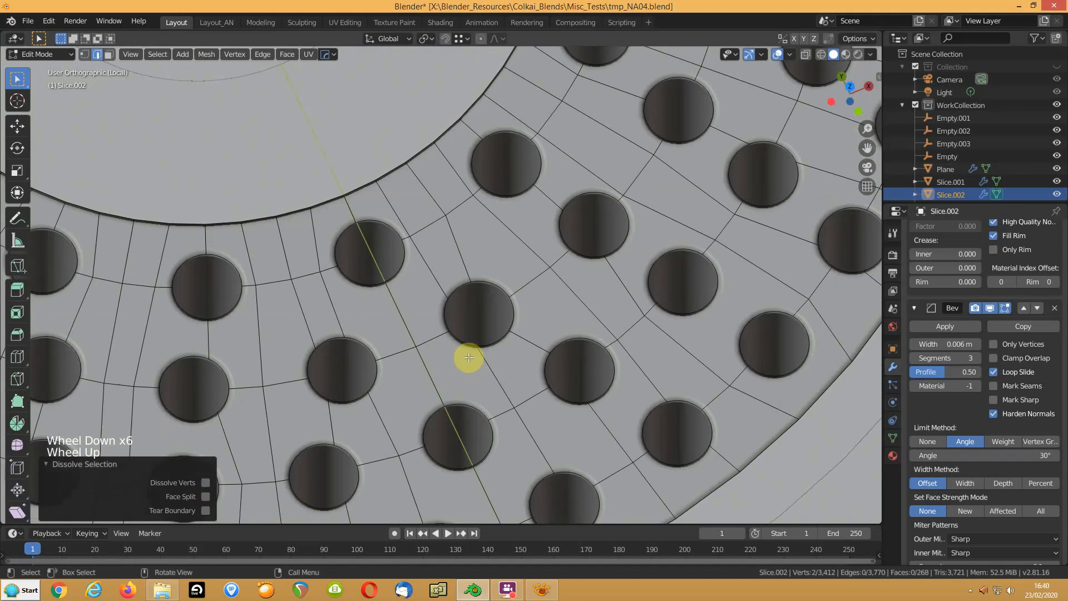
Slide the loop vertex touching the rim of the artifact hole near the slice's straight edge away from it, by a factor of about 0.4
middle_click_drag(546, 263, 542, 377, "shift")
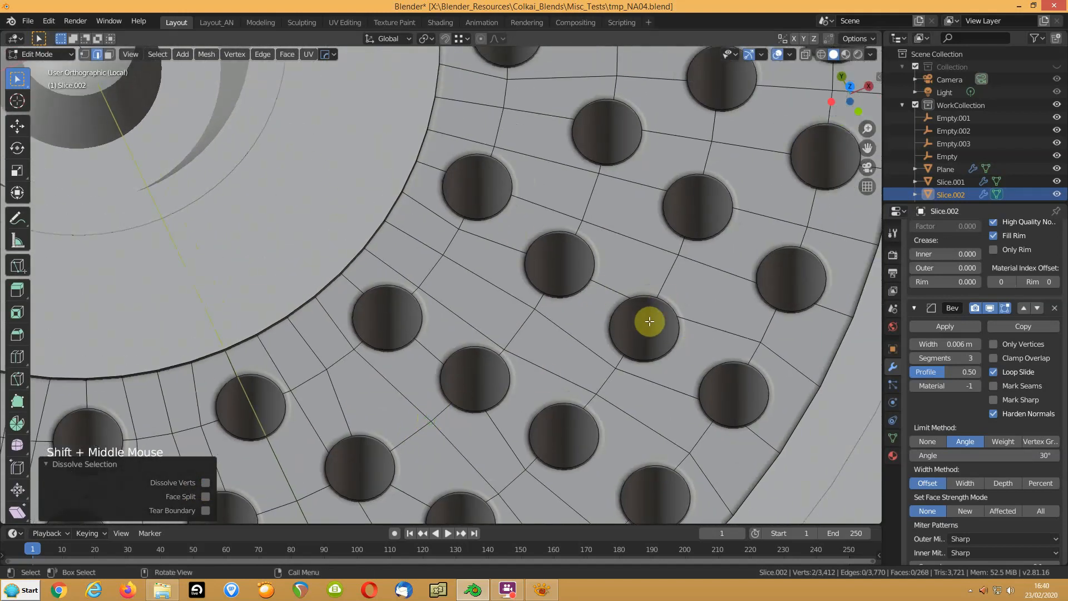
middle_click_drag(663, 315, 620, 475, "shift")
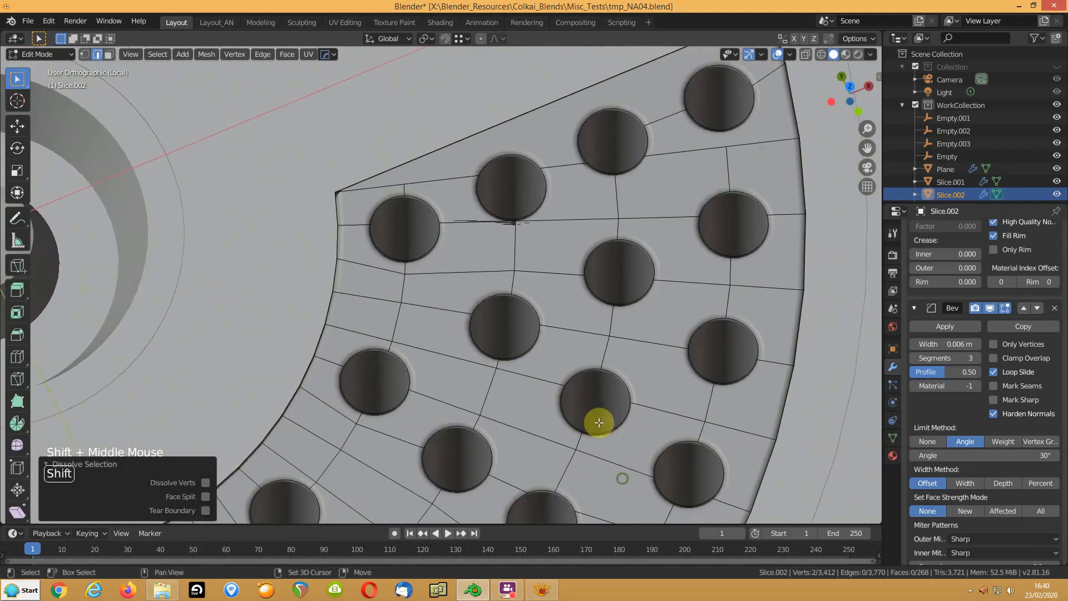
scroll(517, 232, "up", 5)
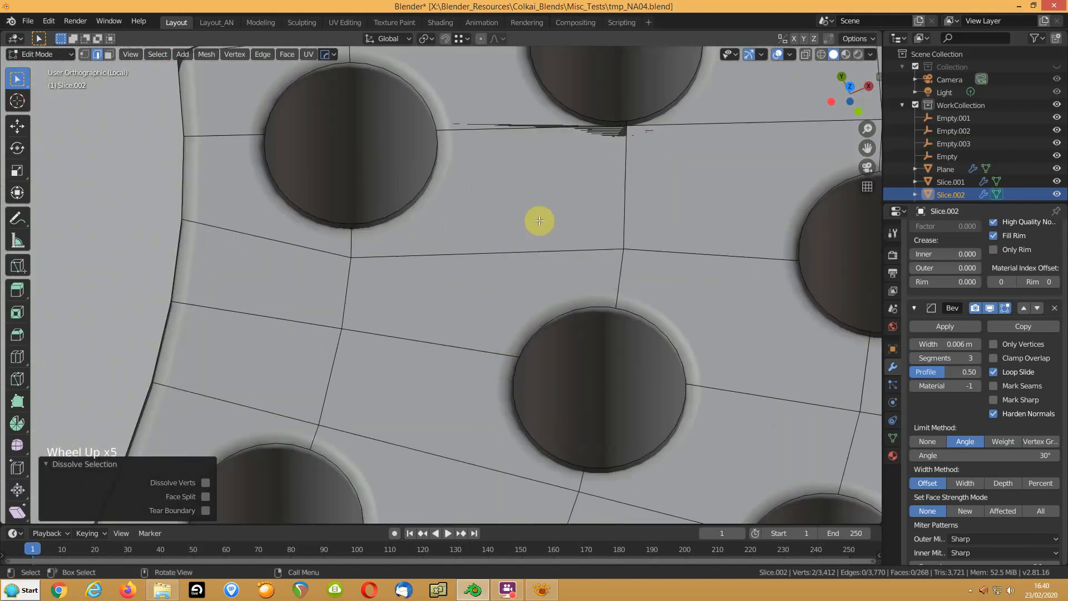
middle_click_drag(599, 252, 591, 339)
key("1")
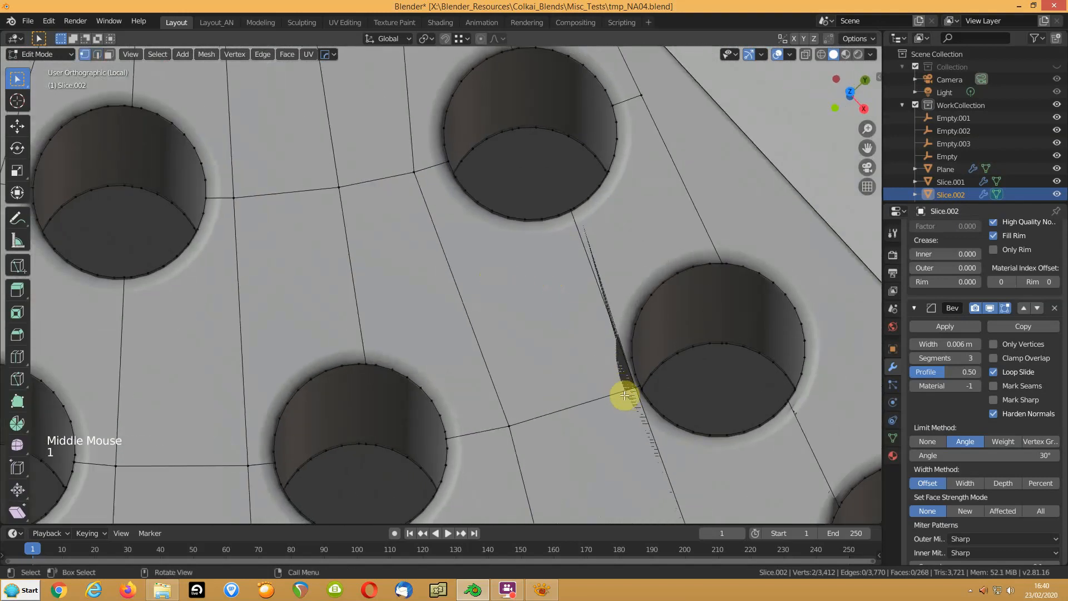
key("g")
key("g")
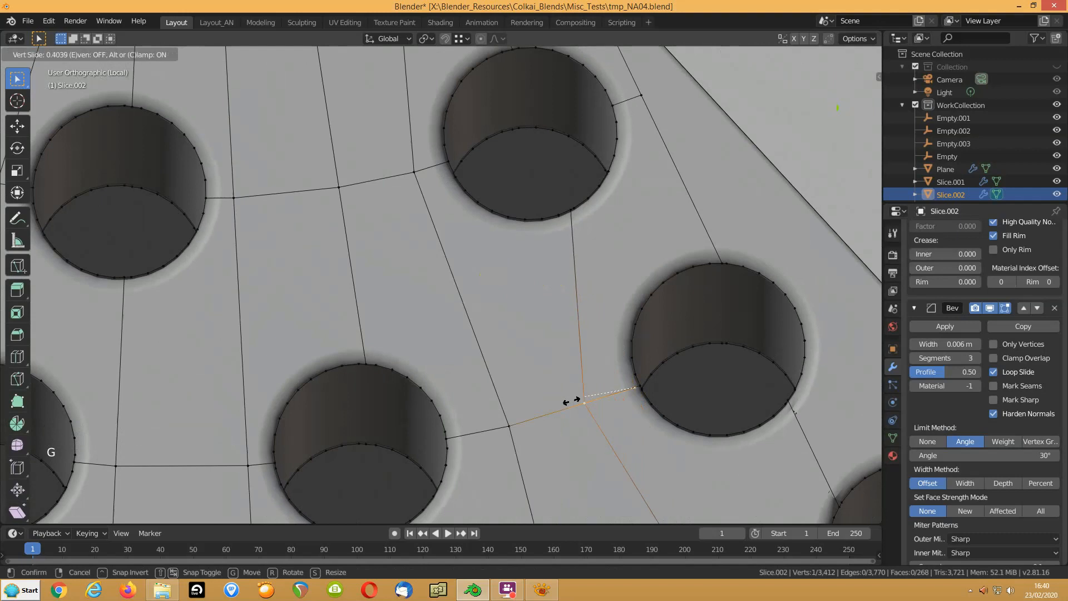
left_click(571, 400)
Merge the two close vertices on the lower-right rim of that same hole, using At Last
left_click(782, 397)
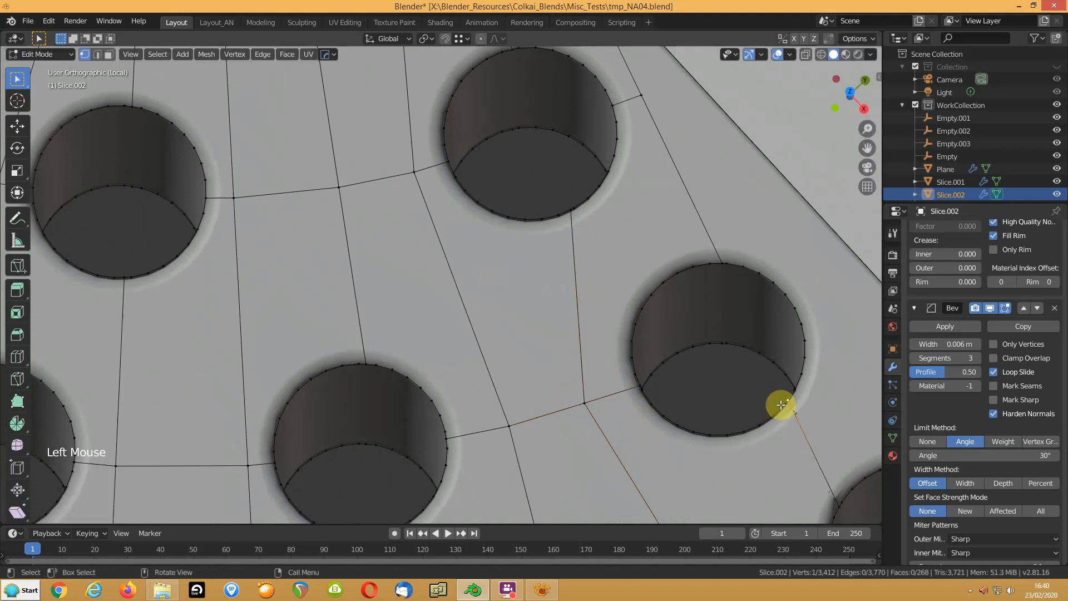
left_click(780, 405, "shift")
key("alt+m")
left_click(743, 370)
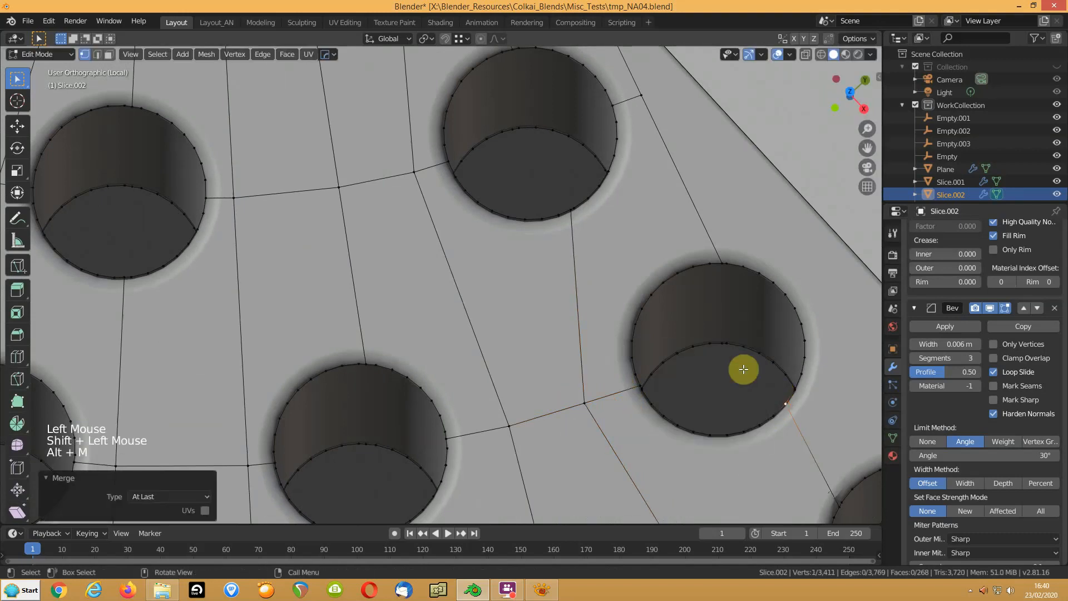
Merge the two close vertices on the upper-left rim of the neighbouring hole to the lower right, using At Last
middle_click_drag(770, 429, 700, 336, "shift")
left_click(777, 422)
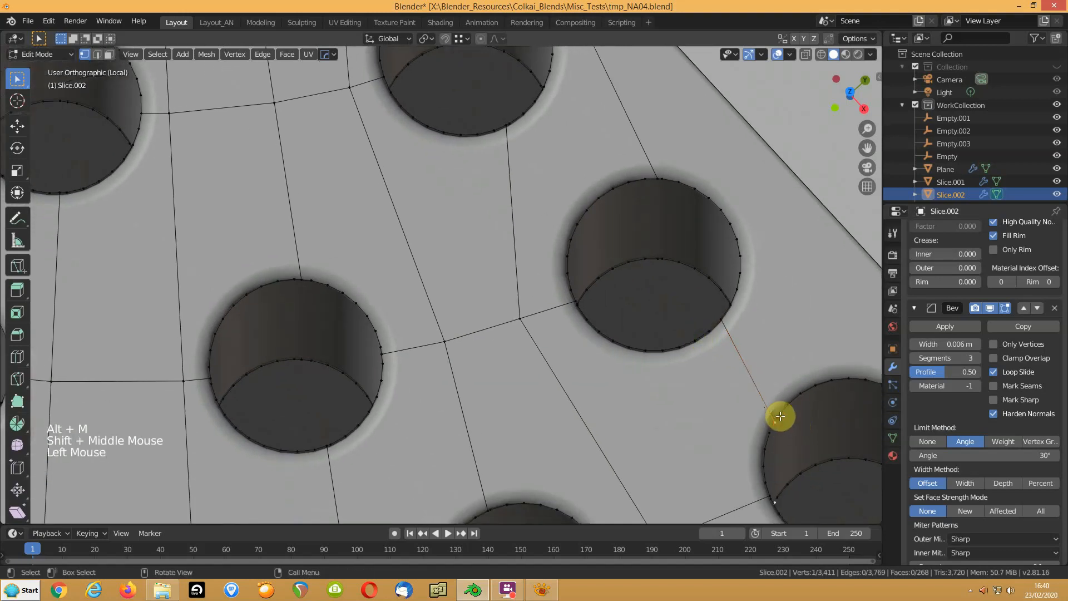
left_click(780, 416, "shift")
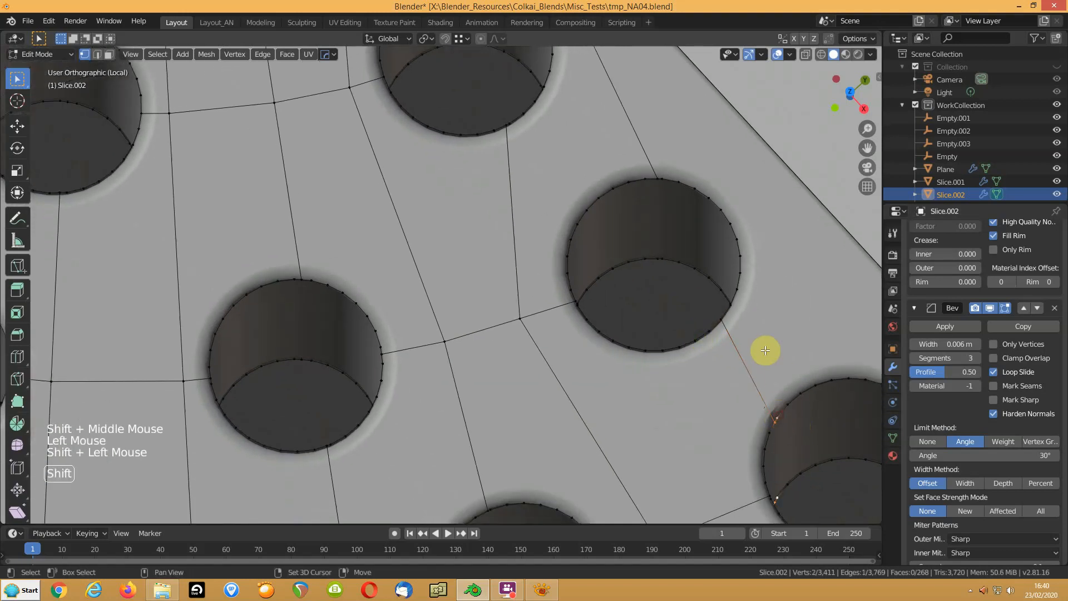
key("alt+m")
left_click(758, 398)
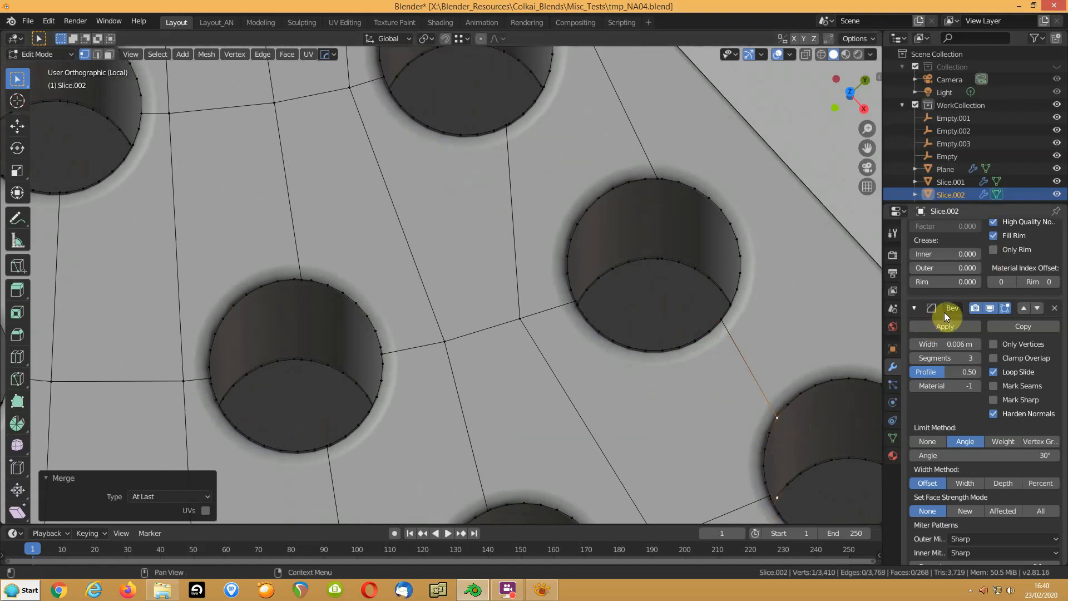
Check the mesh by switching the Solidify modifier's viewport display off and on again
scroll(945, 316, "down", 1)
scroll(948, 309, "up", 14)
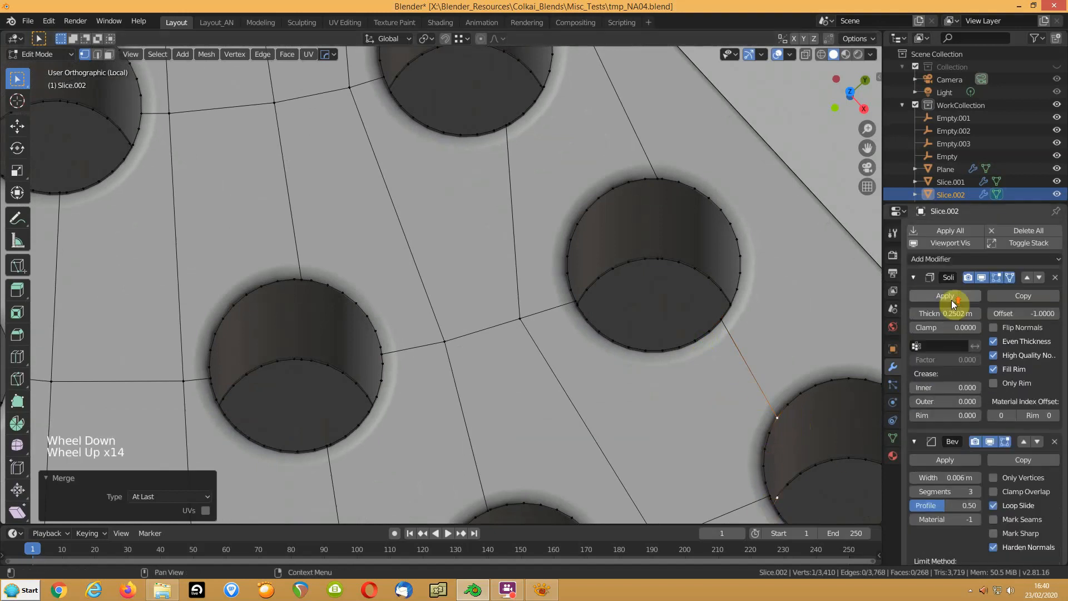
left_click(981, 277)
left_click(981, 278)
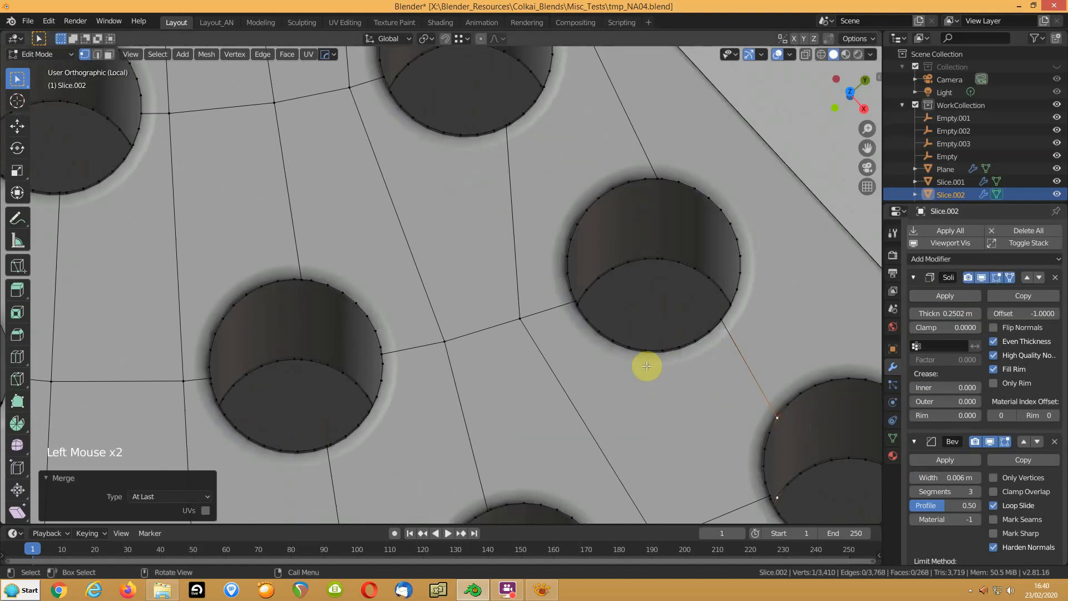
Turn the view around the slice's inner corner and merge the two close vertices on the lower hole's upper-left rim, using At Last
middle_click_drag(601, 334, 525, 352)
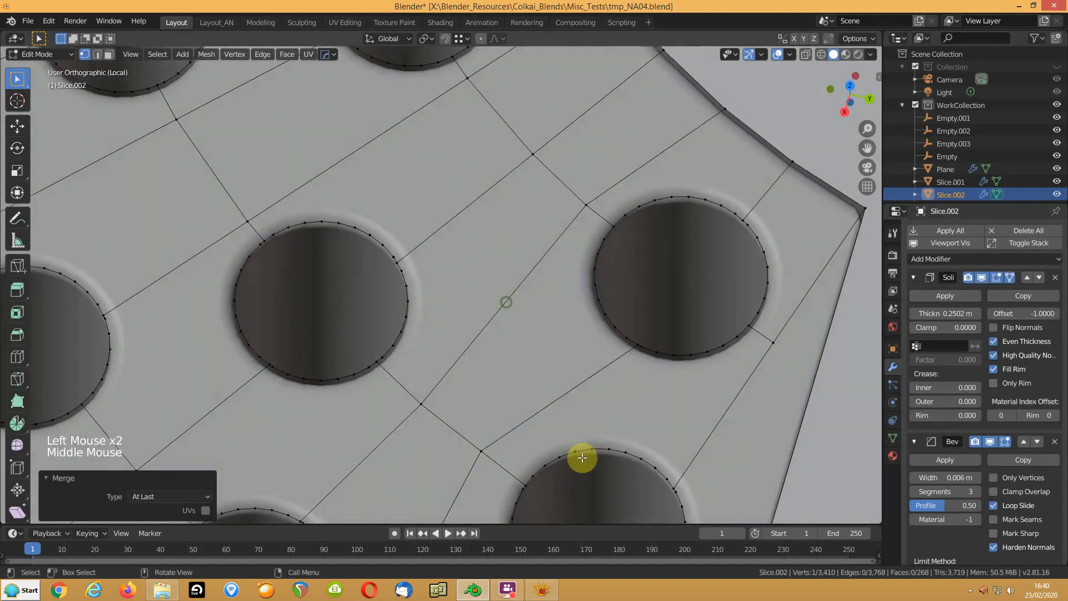
left_click(525, 485)
left_click(522, 491, "shift")
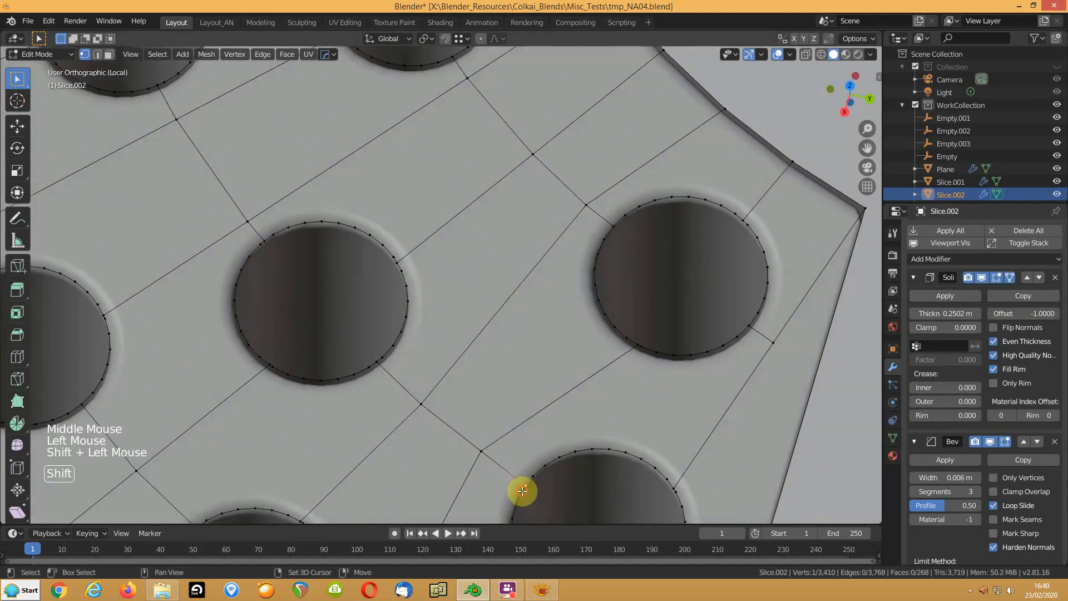
key("alt+m")
left_click(445, 451)
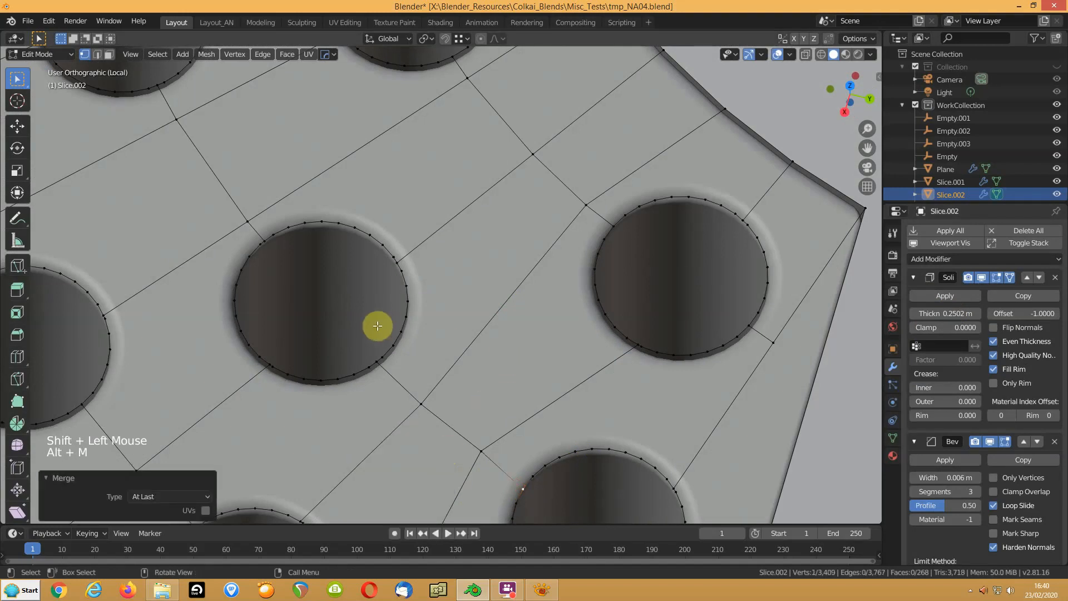
Merge the close vertex pairs on the lower-right, upper-left and upper-right rim of the adjacent hole up and to the left, using At Last
left_click(376, 356)
left_click(380, 351, "shift")
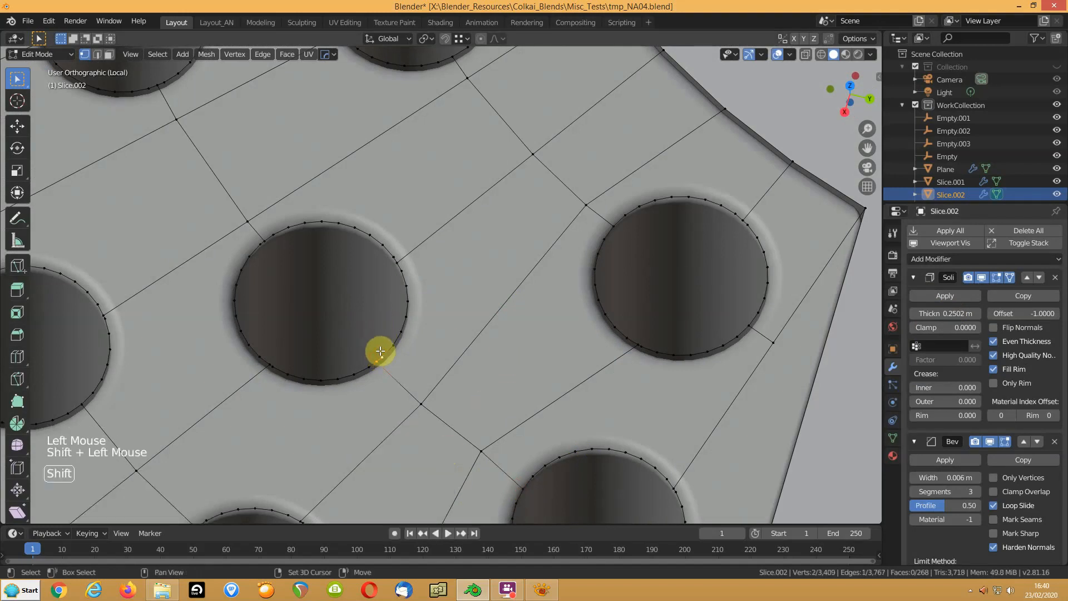
key("shift+r")
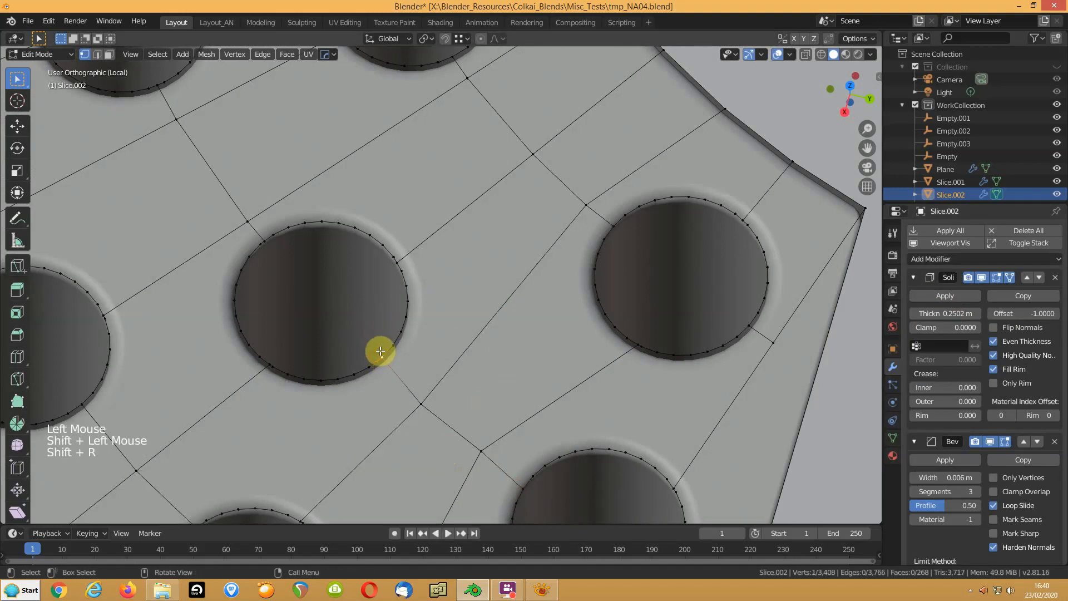
left_click(266, 243)
left_click(259, 245, "shift")
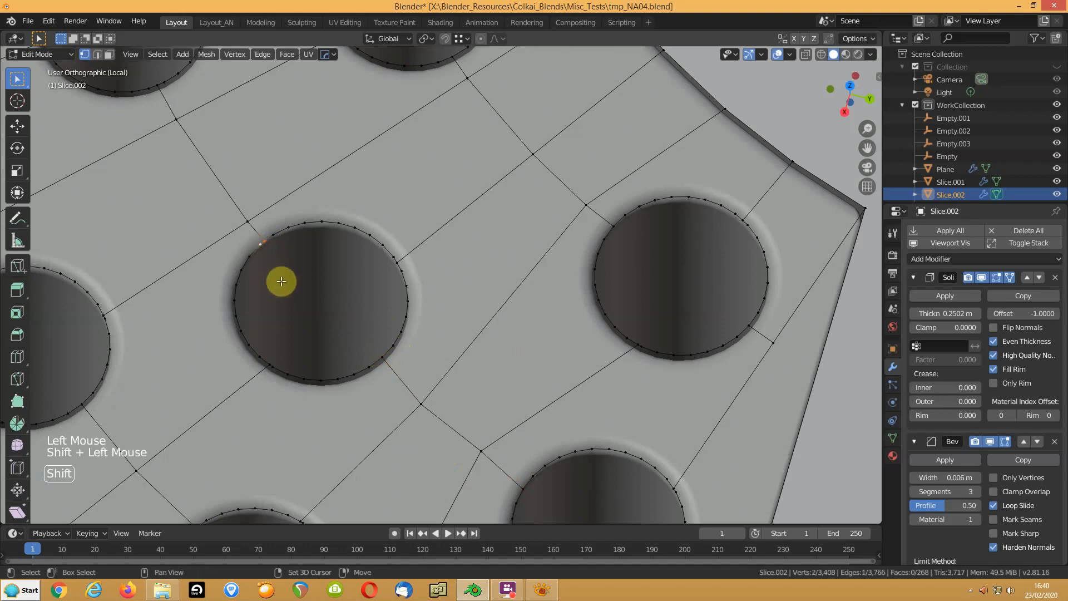
key("shift+r")
left_click(398, 265)
left_click(392, 252, "shift")
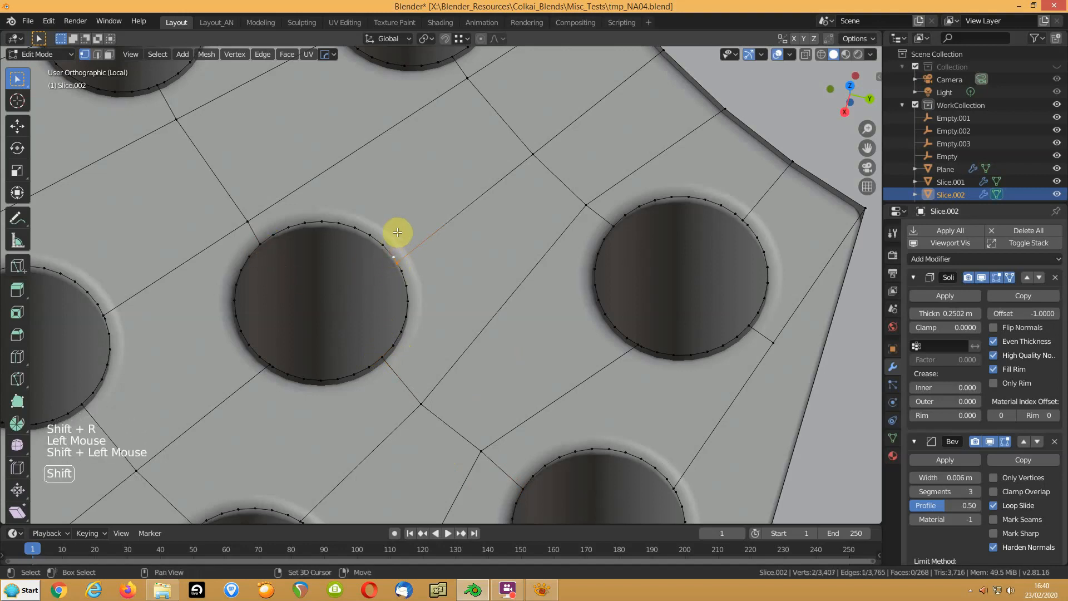
key("shift+r")
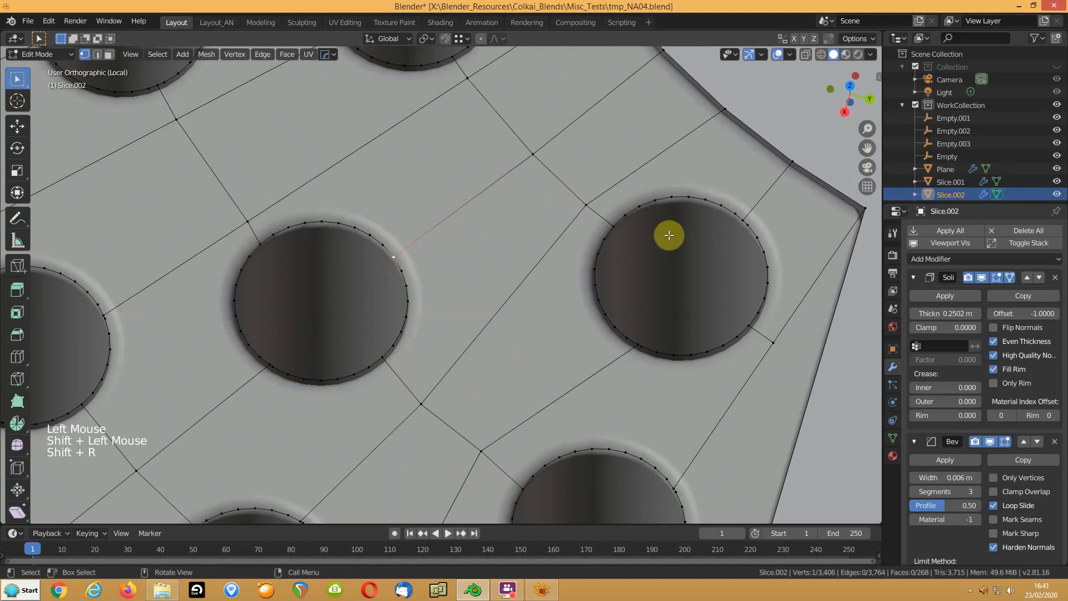
Merge the two close vertices on the upper-right rim of the hole nearest the slice's inner corner, using At Last
left_click(624, 229)
left_click(614, 233, "shift")
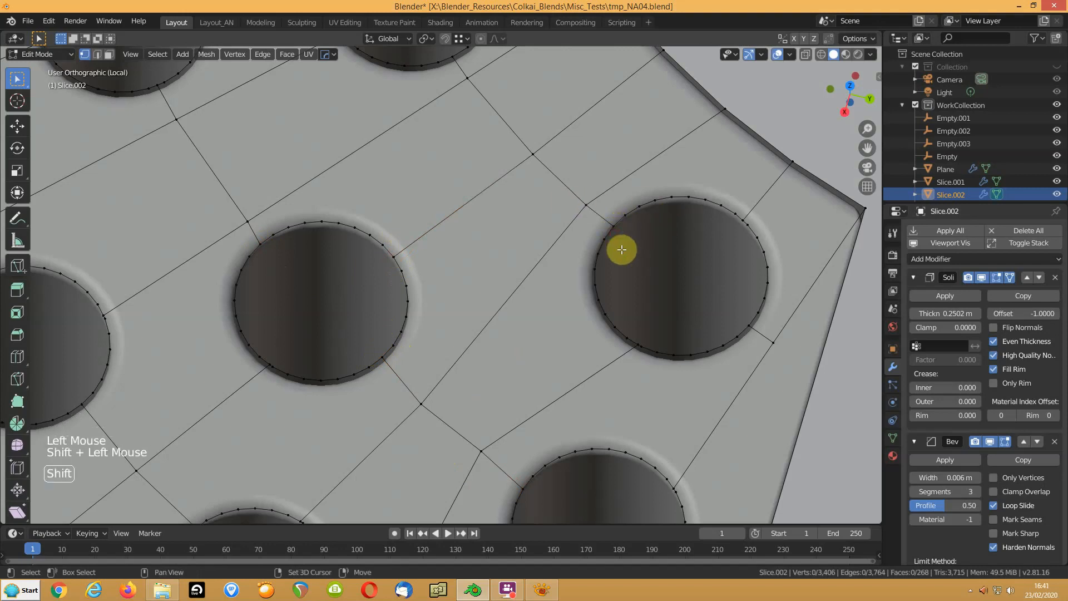
left_click(746, 226)
left_click(746, 226, "shift")
key("shift+r")
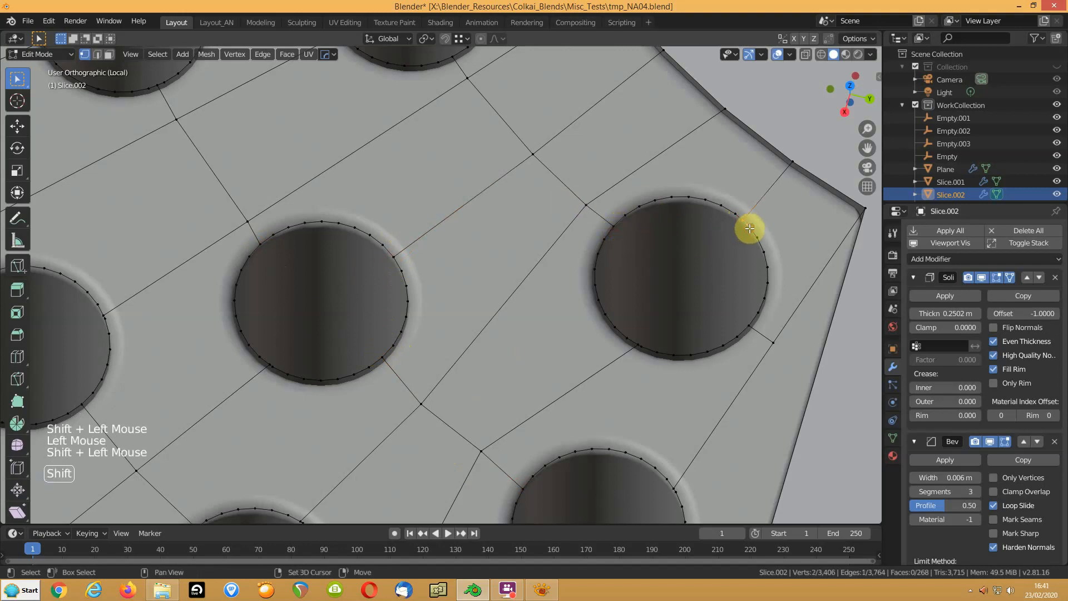
Slide the loop vertex at the lower-right rim of the hole with the long diagonal artifact away from the hole by a factor of 0.285
scroll(584, 238, "down", 4)
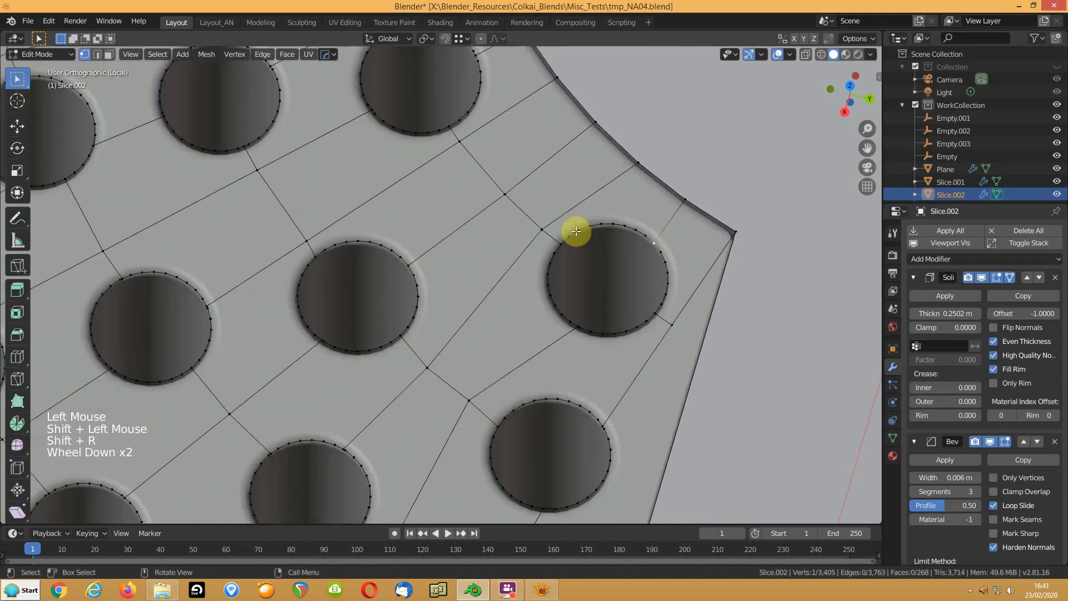
middle_click_drag(572, 231, 503, 227)
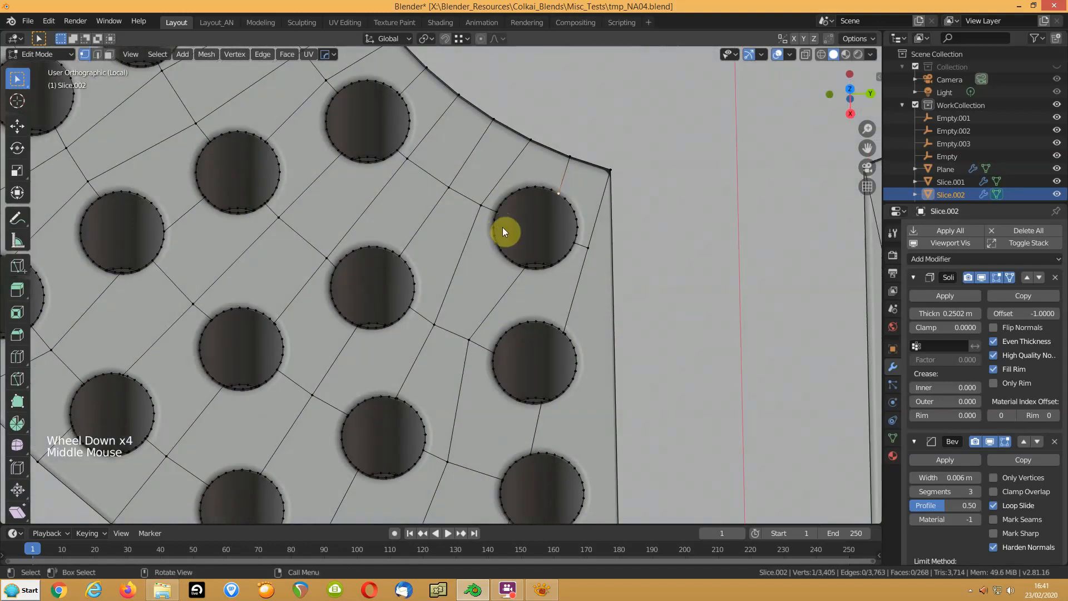
key("Tab")
middle_click_drag(319, 225, 529, 334, "shift")
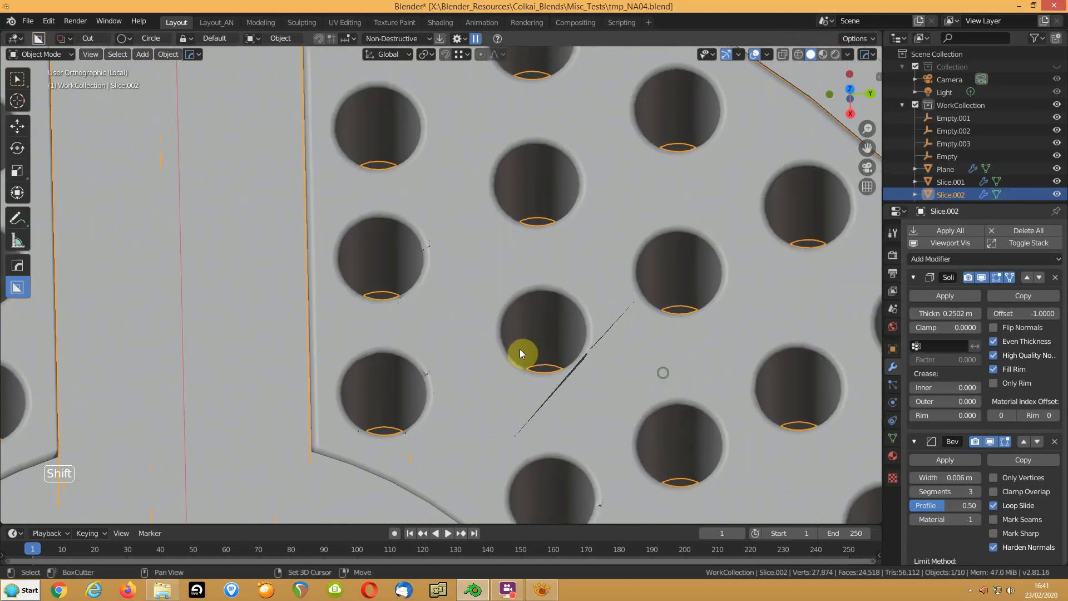
key("Tab")
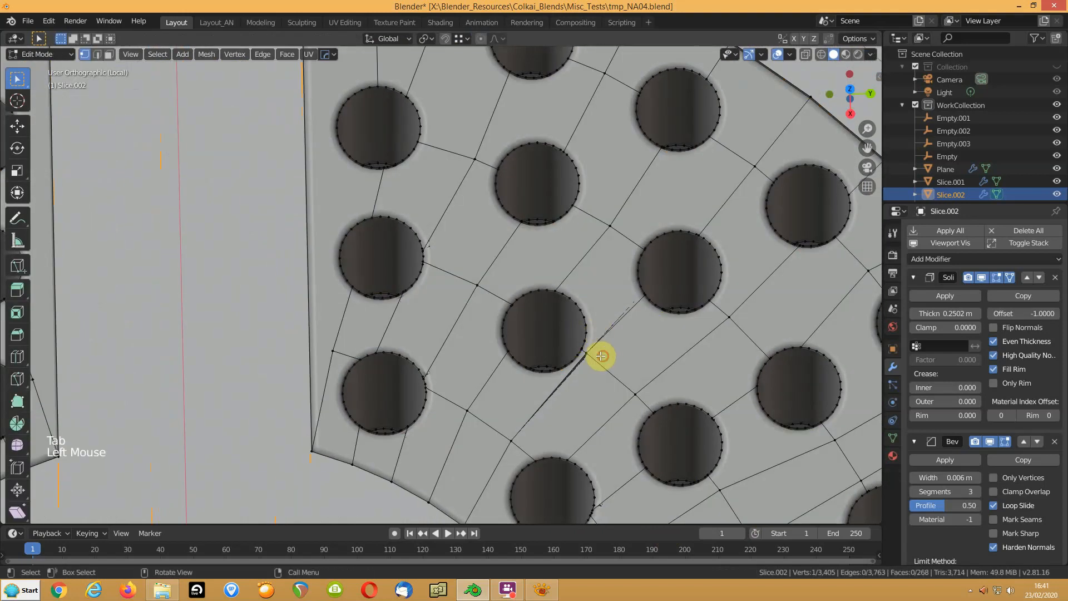
key("g")
key("g")
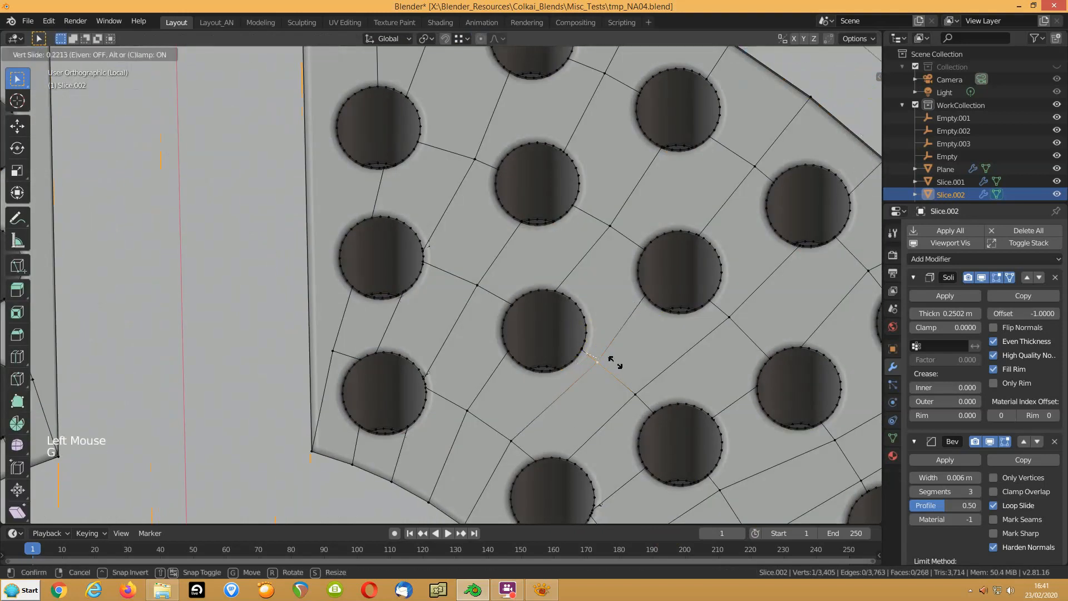
left_click(619, 363)
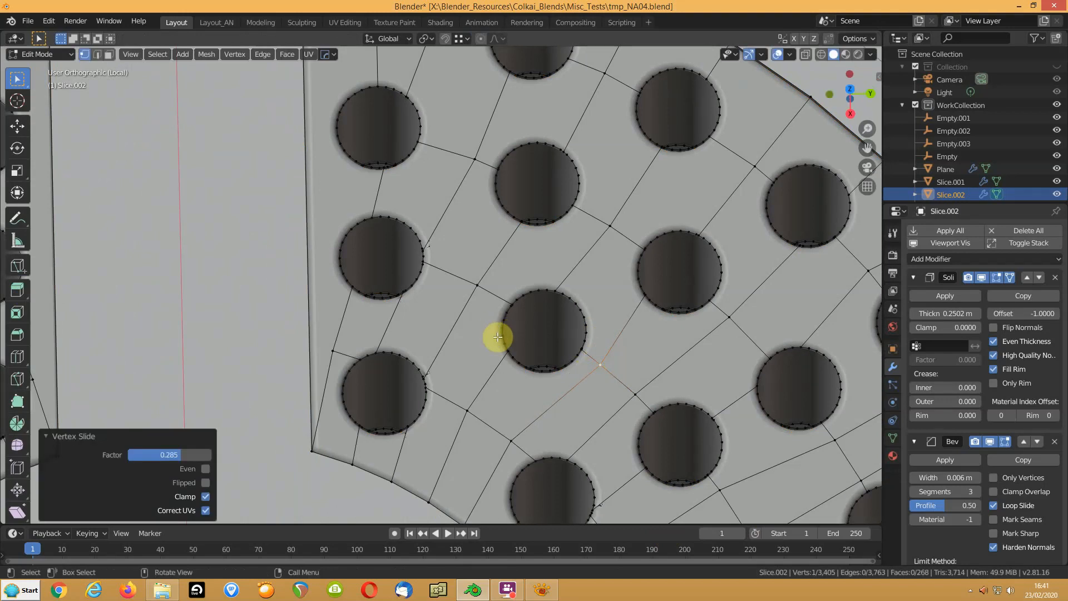
Connect the facing rims of two neighbouring holes beside the straight edge and dissolve the old slanted edge between them with Dissolve Verts off
scroll(401, 316, "up", 2)
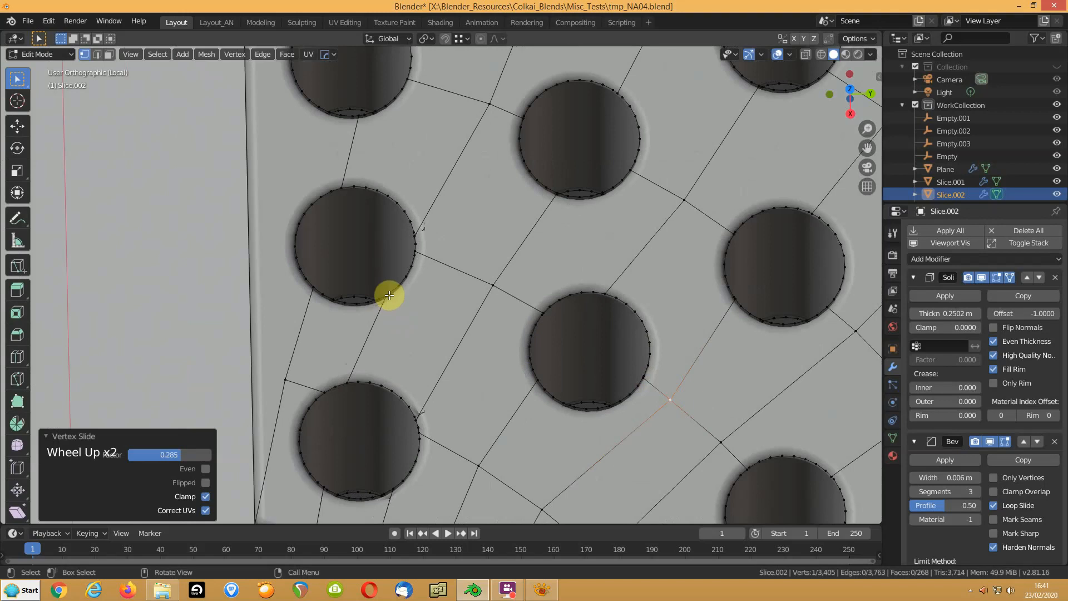
left_click(348, 383)
left_click(356, 310, "shift")
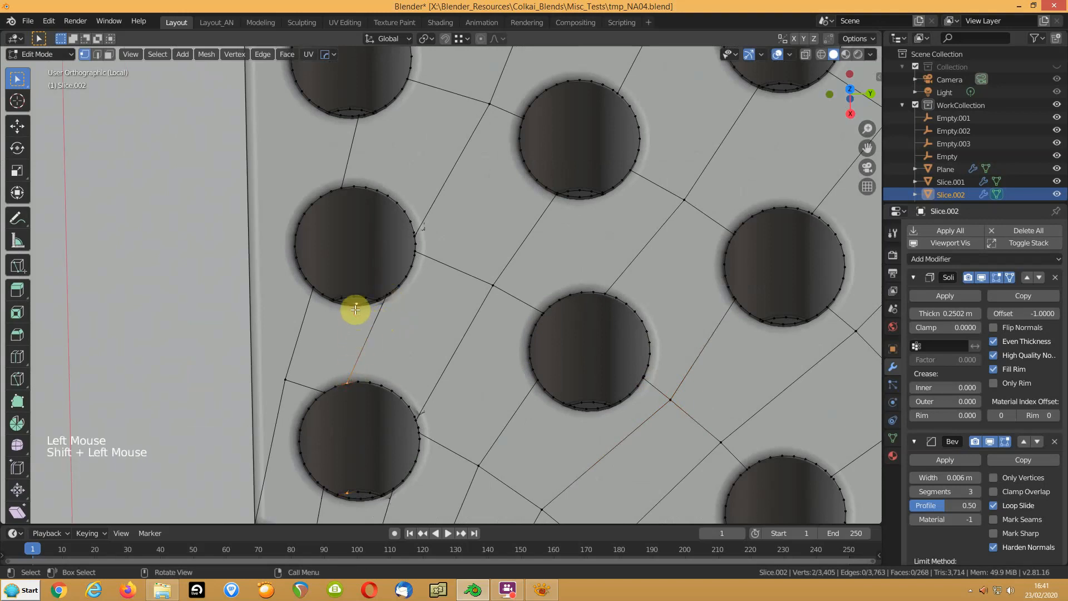
key("j")
key("2")
left_click(365, 343)
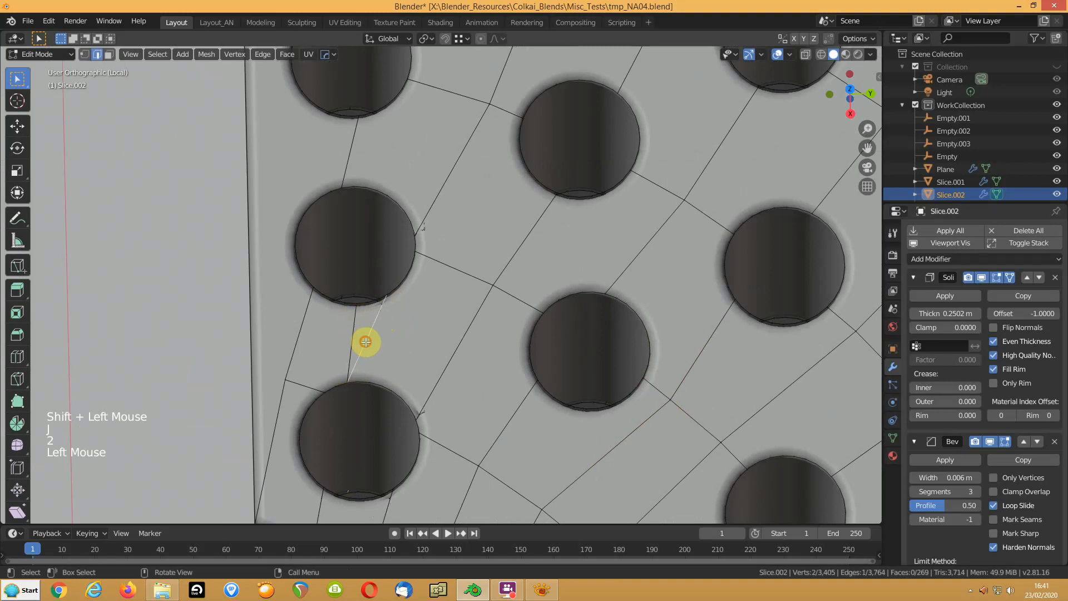
key("ctrl+x")
scroll(206, 486, "up", 1)
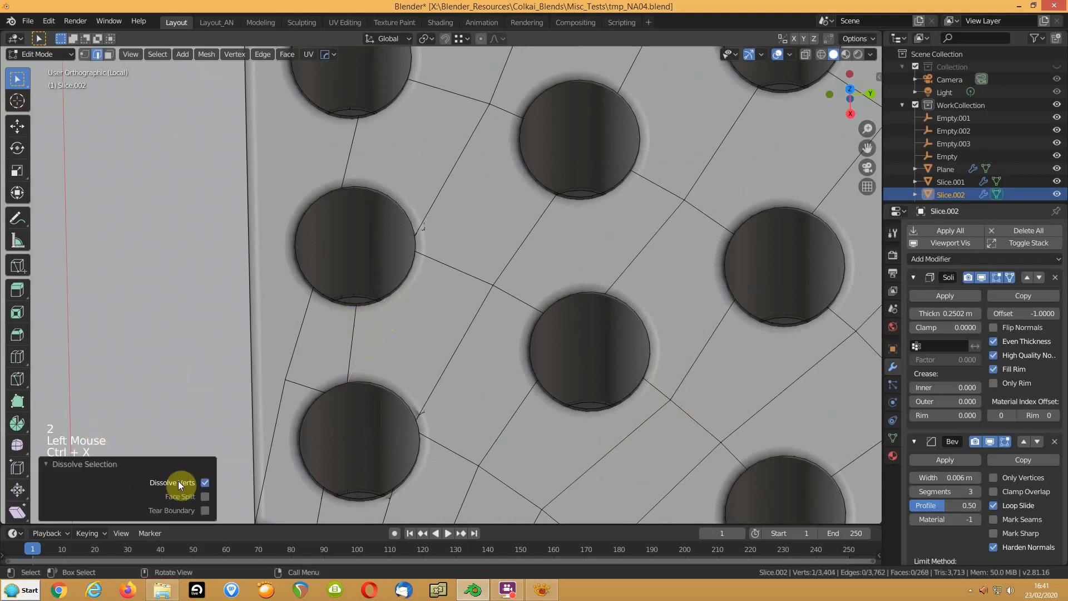
left_click(205, 483)
Merge the two close vertices on the upper-right rim of the hole by the slice's inner corner, using At Last
middle_click_drag(393, 409, 441, 263)
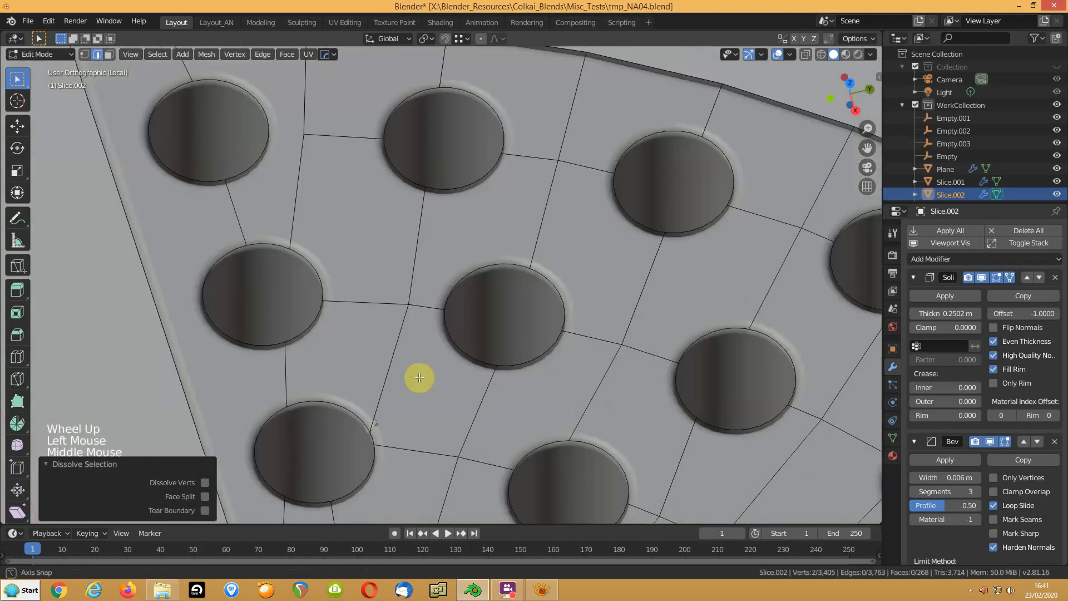
scroll(444, 322, "up", 4)
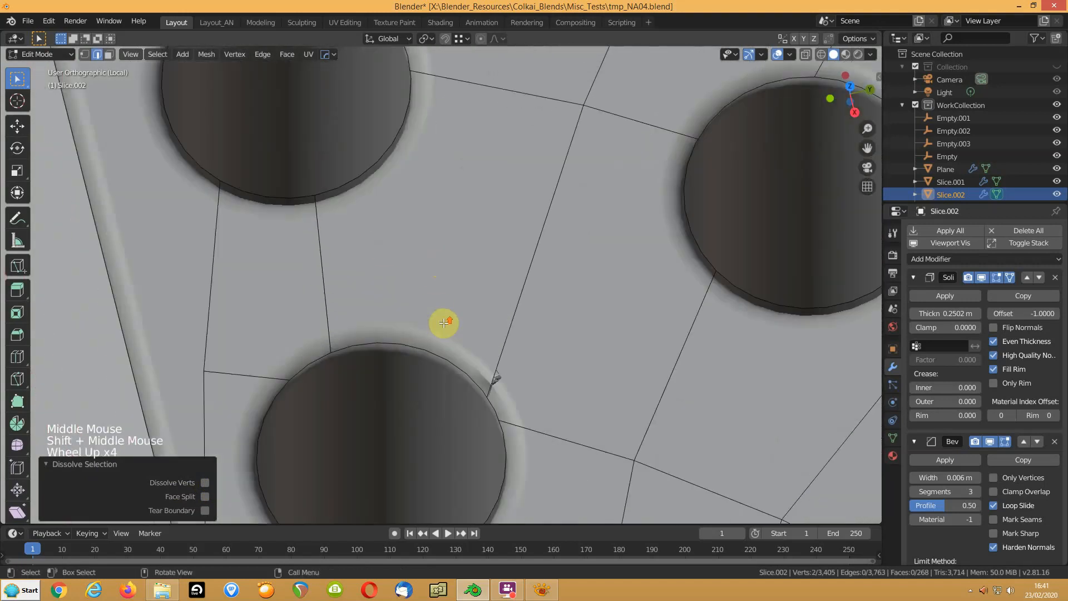
key("1")
left_click(488, 393)
left_click(483, 391, "shift")
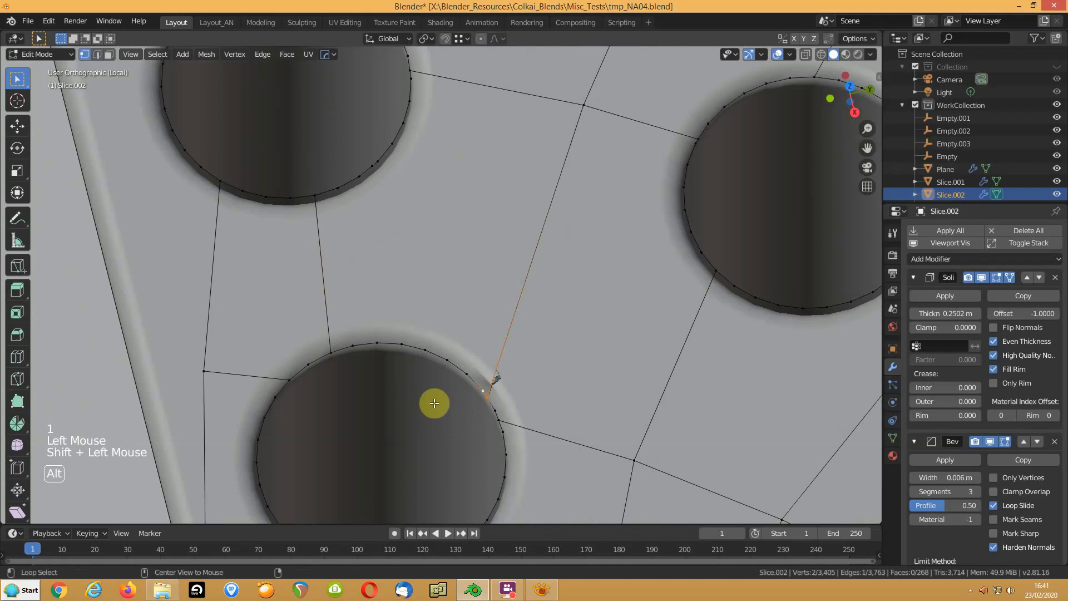
key("alt+m")
left_click(411, 403)
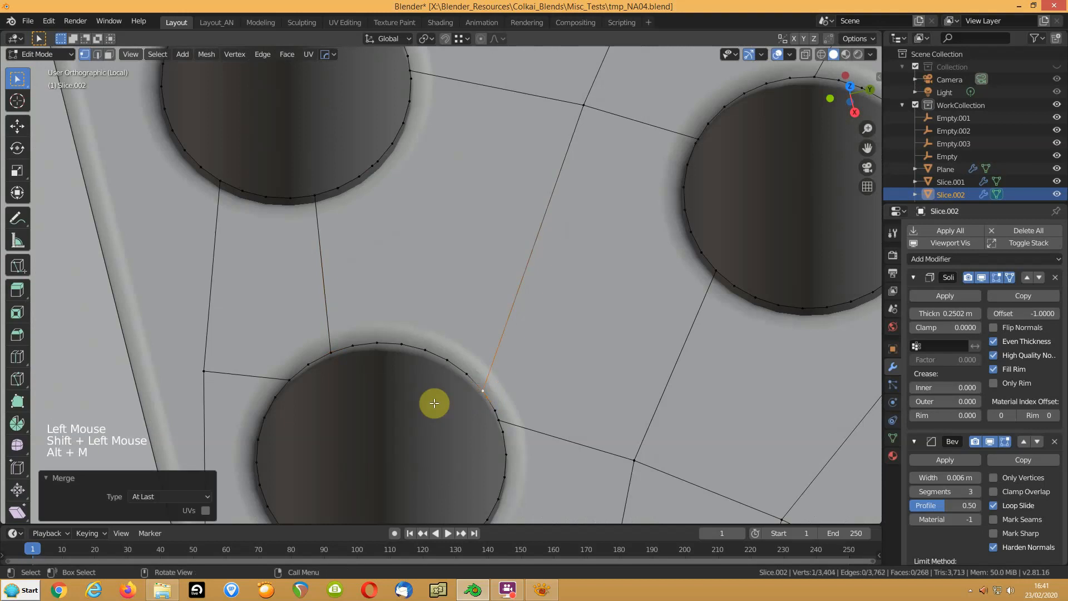
Slide the loop vertex beside the neighbouring hole away from its rim by a factor of 0.696 to straighten the edge running into the artifact
scroll(437, 422, "down", 5)
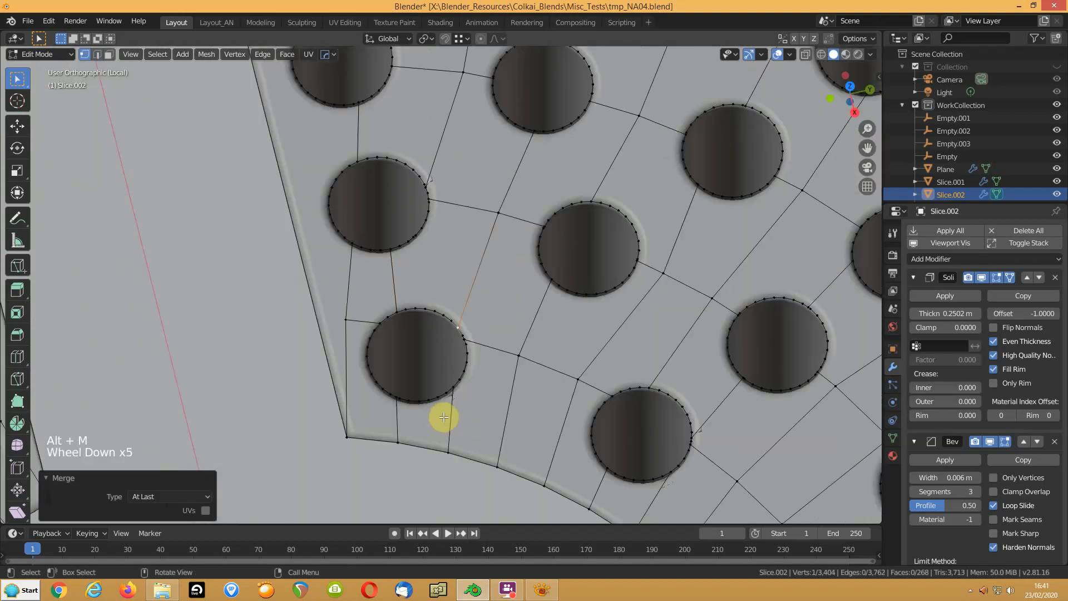
scroll(440, 419, "up", 3)
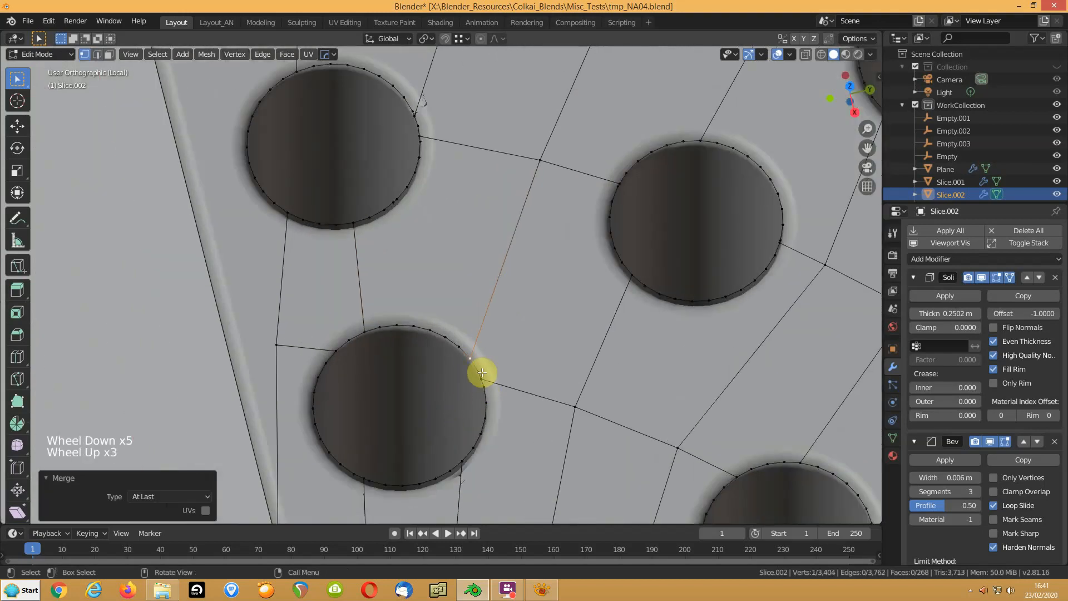
scroll(488, 372, "down", 3)
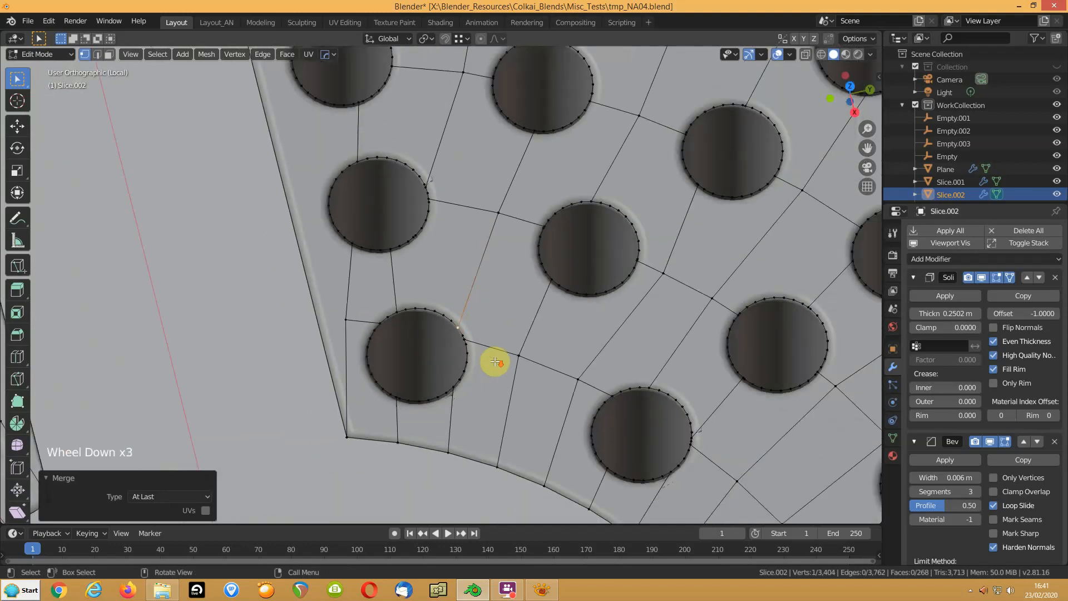
middle_click_drag(770, 276, 184, 131, "shift")
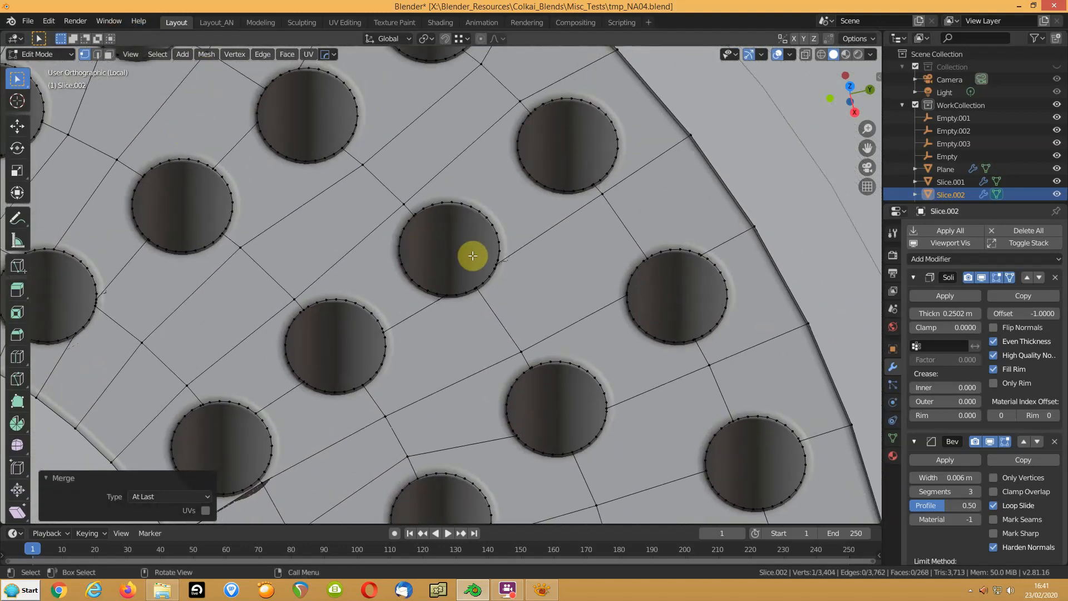
left_click(495, 262)
key("KP_Decimal")
middle_click_drag(356, 262, 443, 259)
scroll(443, 259, "up", 8)
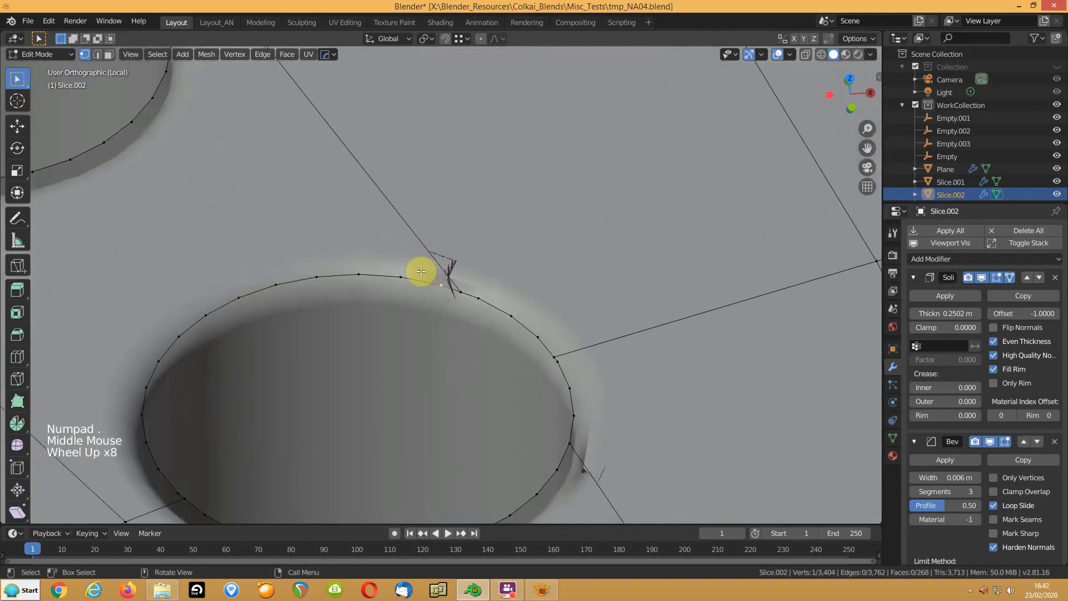
scroll(398, 197, "down", 3)
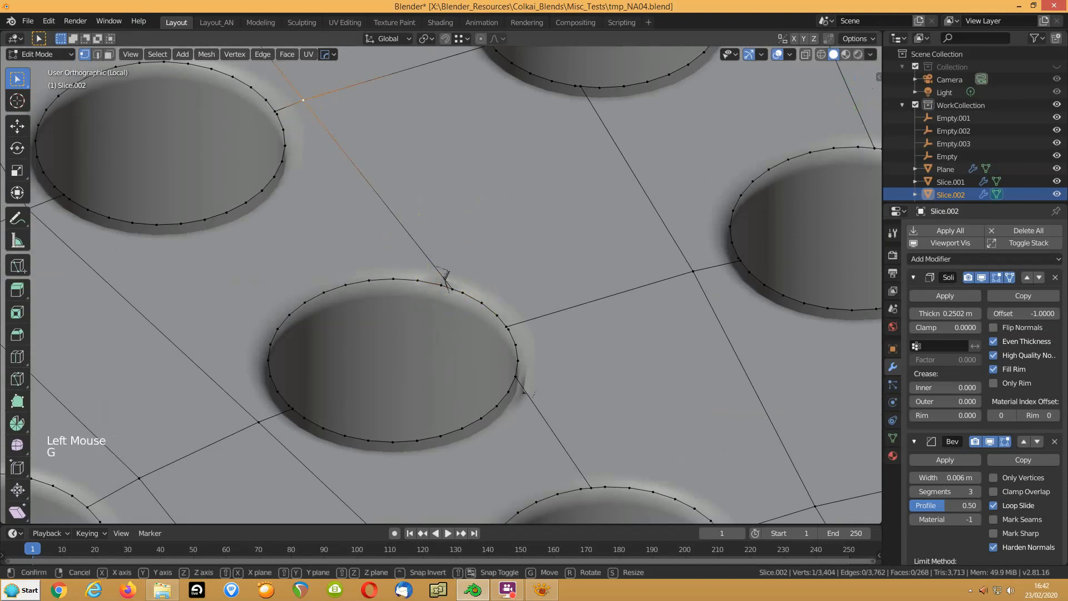
key("g")
key("g")
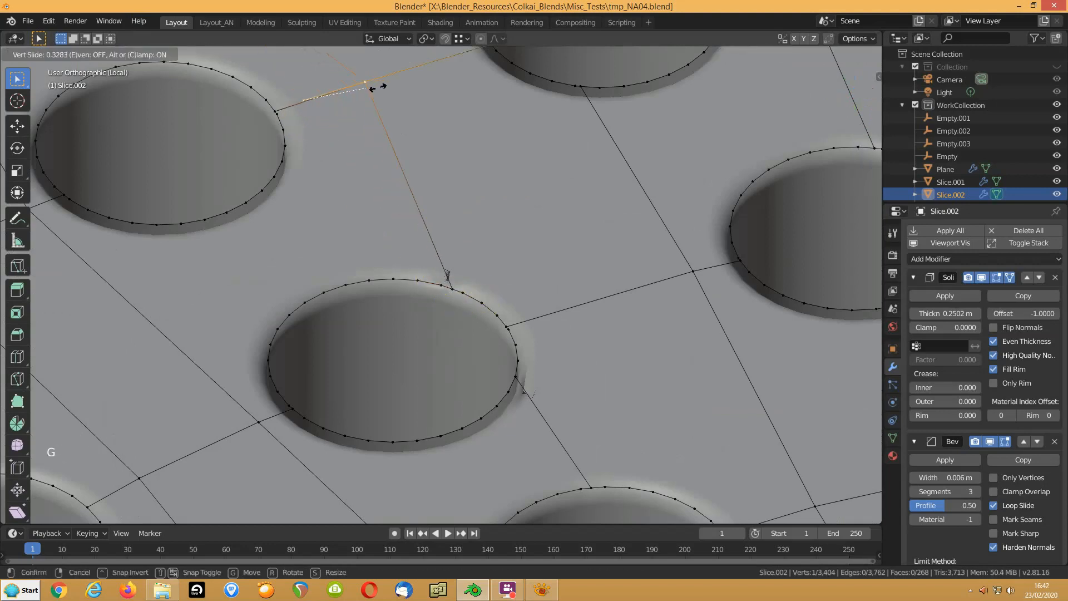
left_click(439, 83)
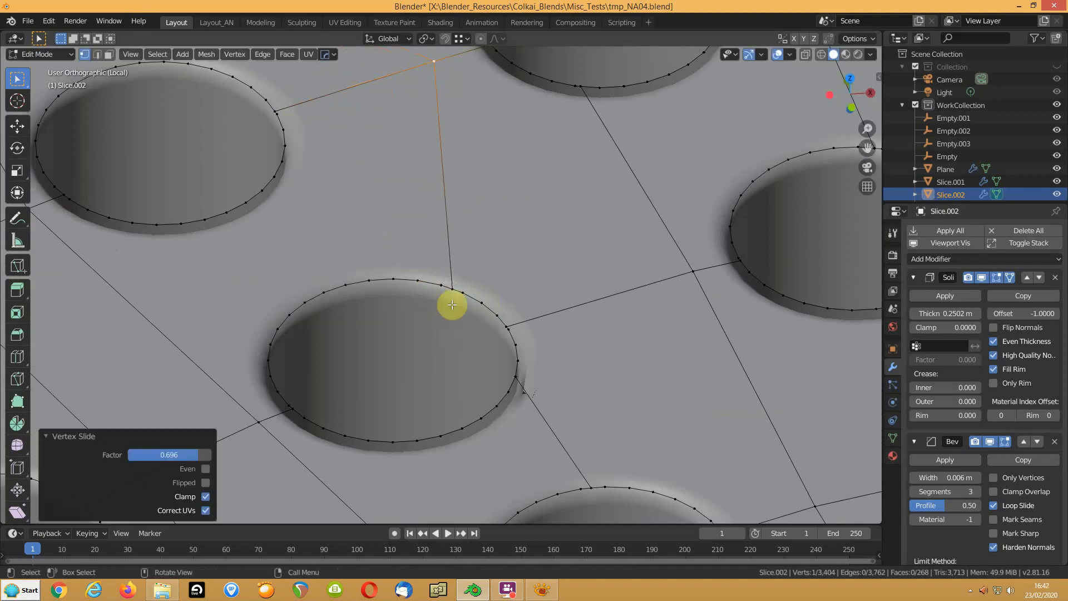
Connect the facing rims of this hole and its lower-right neighbour, and dissolve the old slanted edge between them with Dissolve Verts off
middle_click_drag(539, 460, 553, 348, "shift")
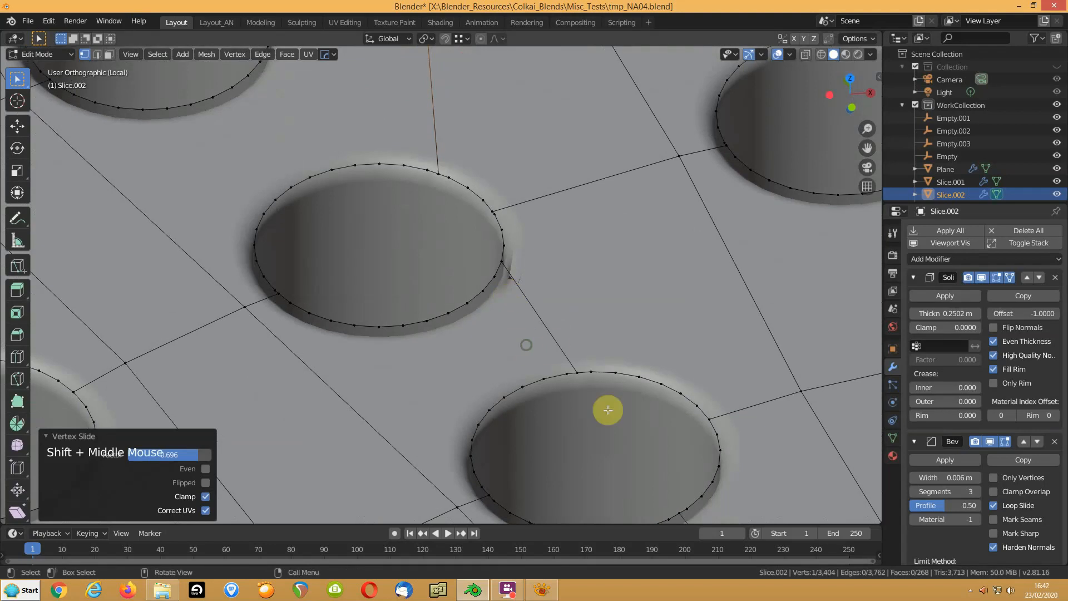
left_click(517, 385)
left_click(461, 318, "shift")
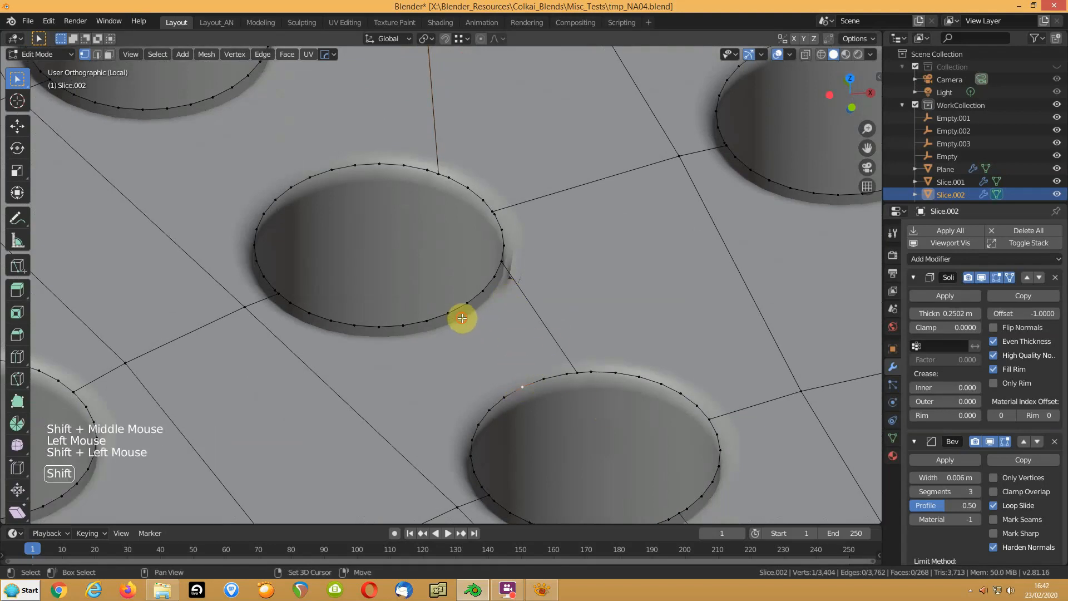
key("j")
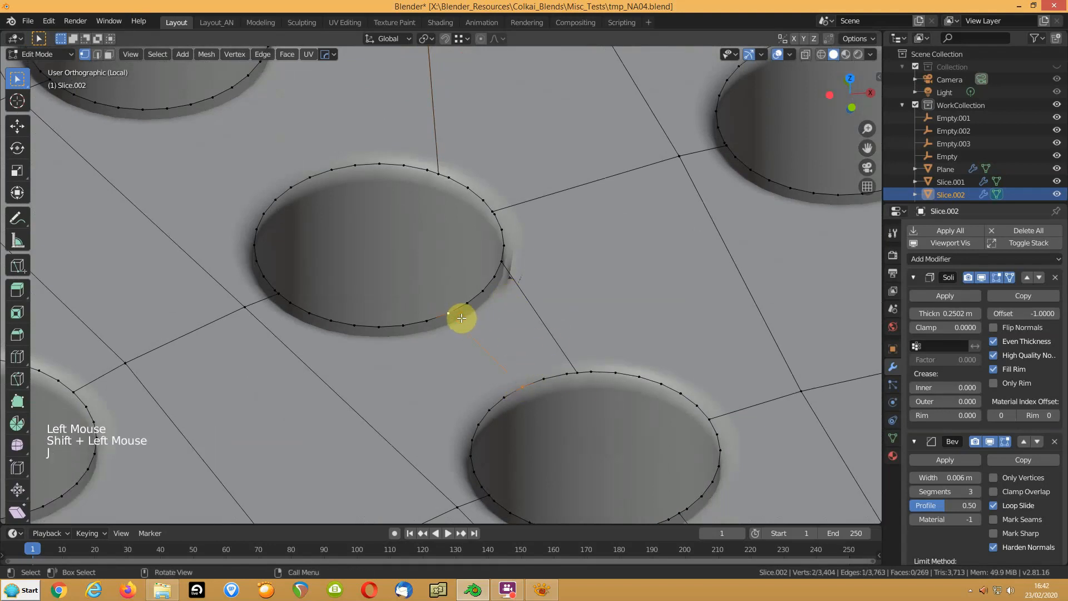
key("2")
left_click(535, 305)
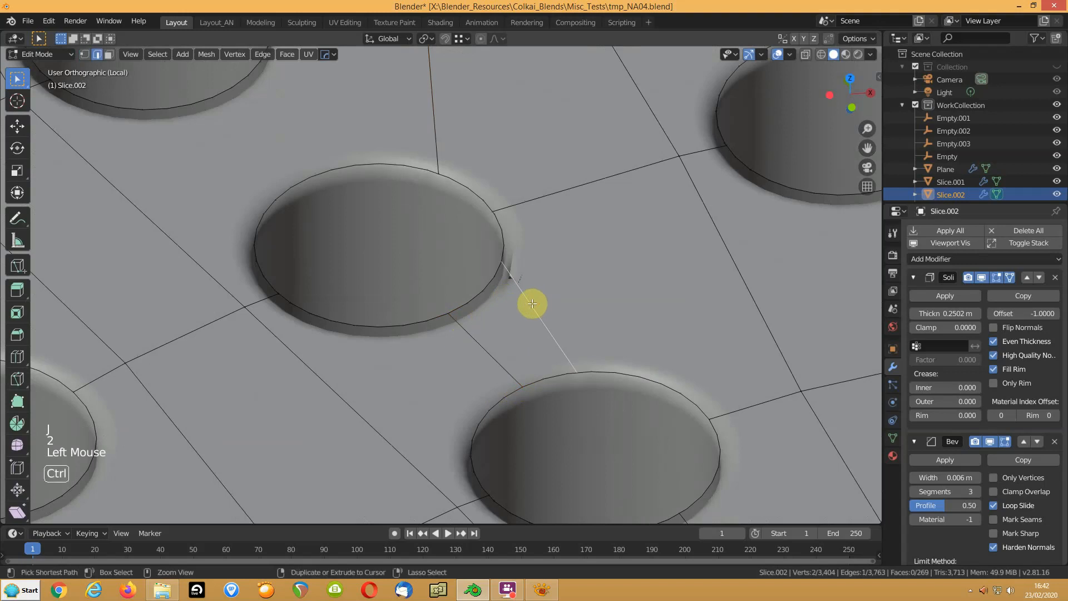
key("ctrl+x")
left_click(205, 483)
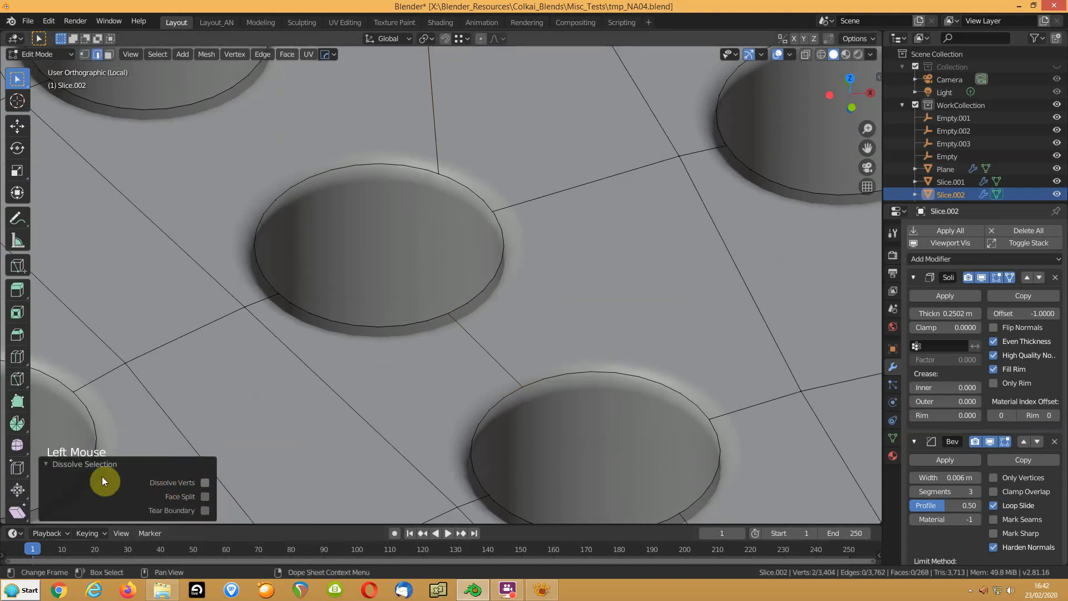
Slide the loop vertex at the upper-right rim of the inner-row hole with the dark artifact away from the hole by a factor of 0.321
middle_click_drag(449, 358, 470, 246, "shift")
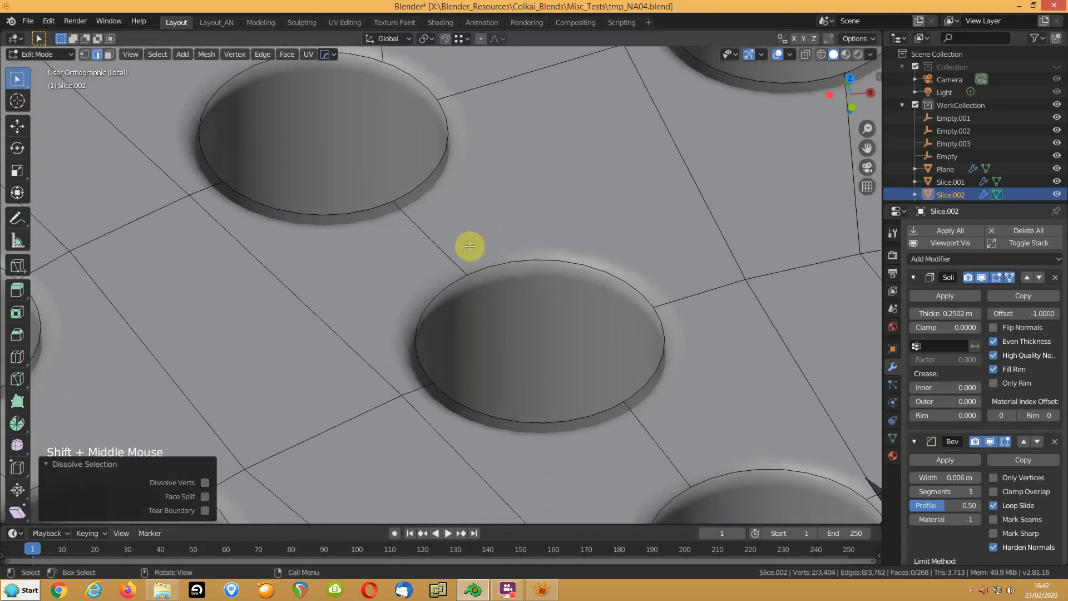
key("1")
mouse_move(482, 289)
middle_mouse_down()
mouse_move(494, 317)
mouse_move(475, 284)
middle_mouse_up()
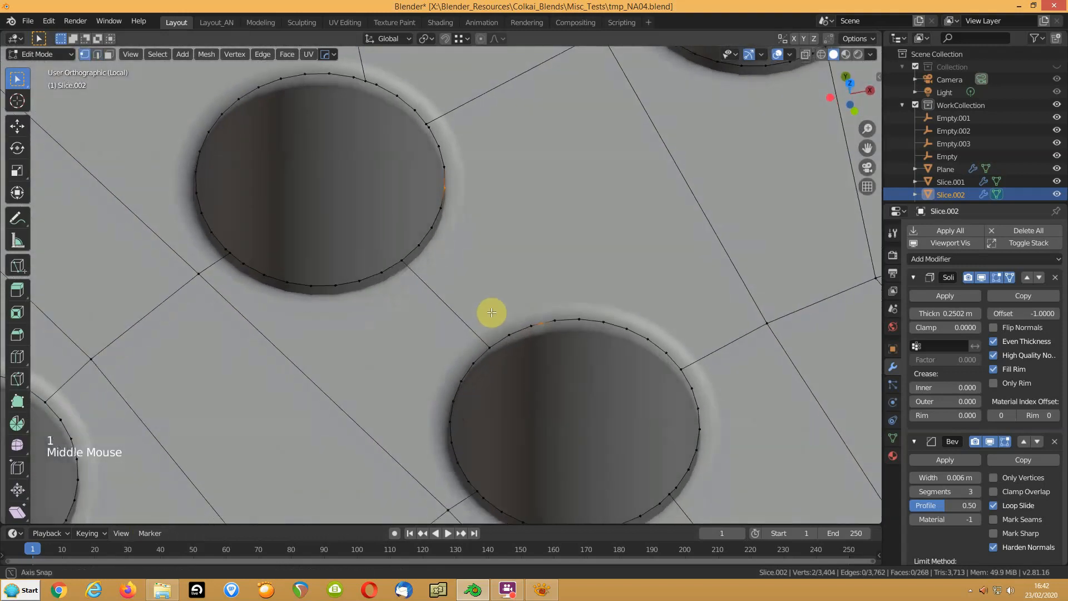
scroll(474, 284, "down", 2)
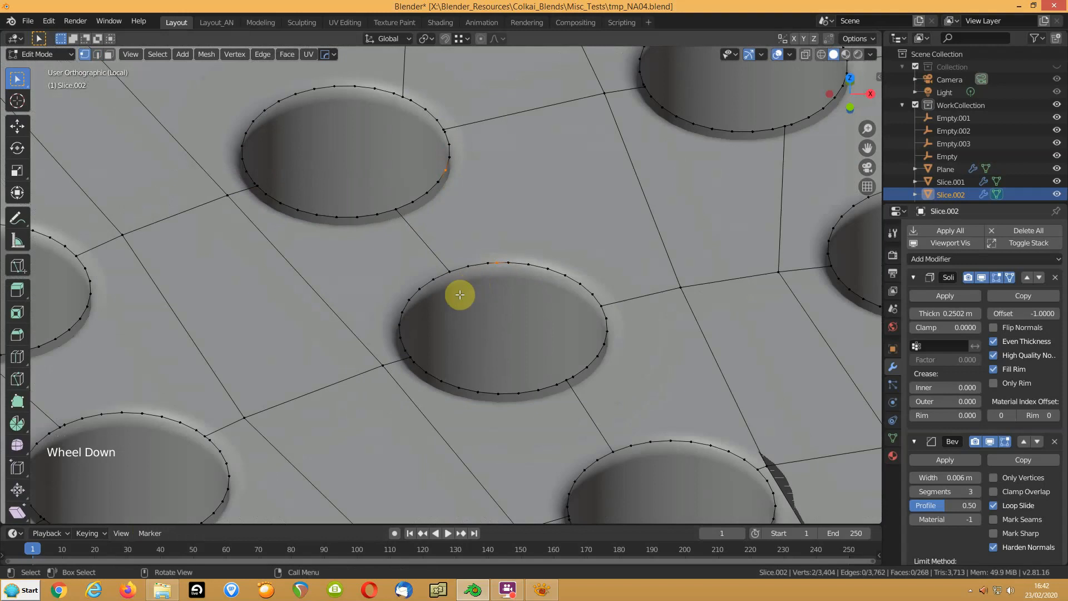
scroll(590, 329, "down", 2)
left_click(665, 408)
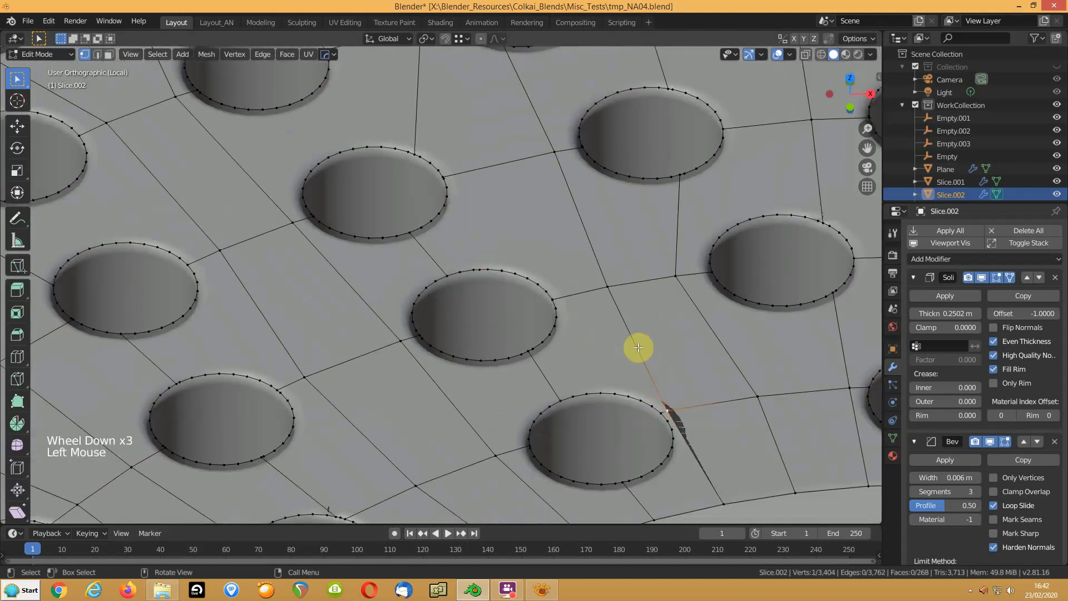
key("g")
key("g")
left_click(666, 340)
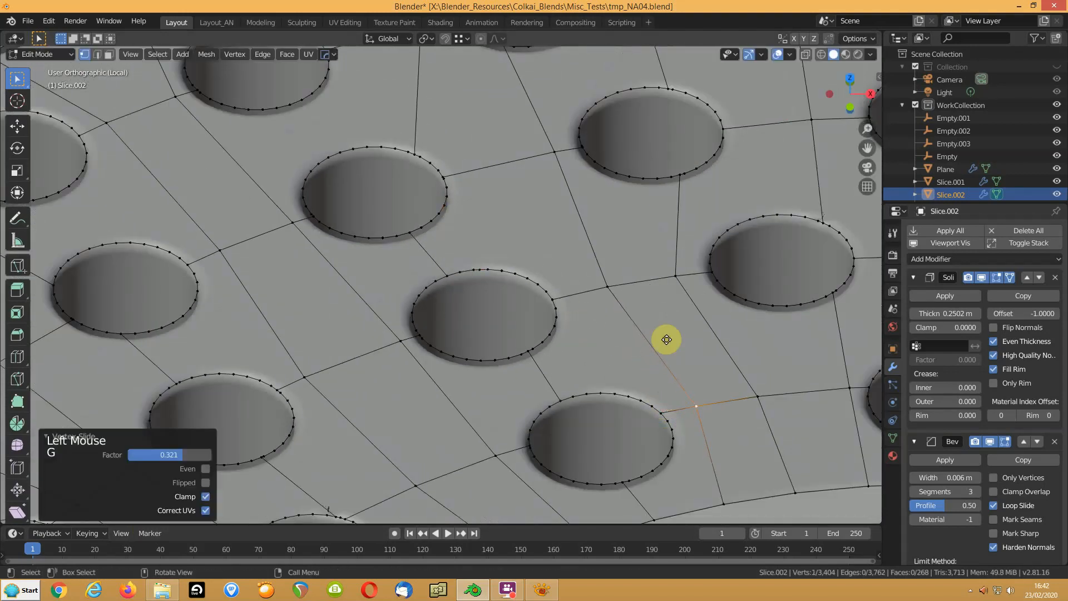
Slide the loop vertex at the upper-left rim of the mirrored inner-row hole away from the hole by a factor of 0.492
middle_click_drag(740, 350, 239, 325, "shift")
left_click(722, 382)
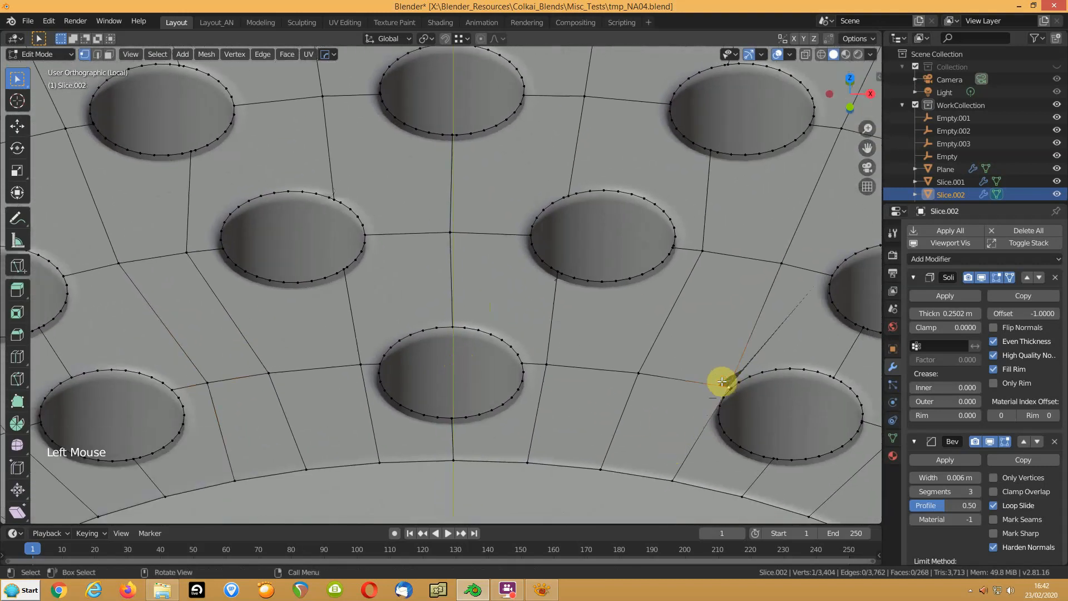
key("g")
key("g")
left_click(678, 376)
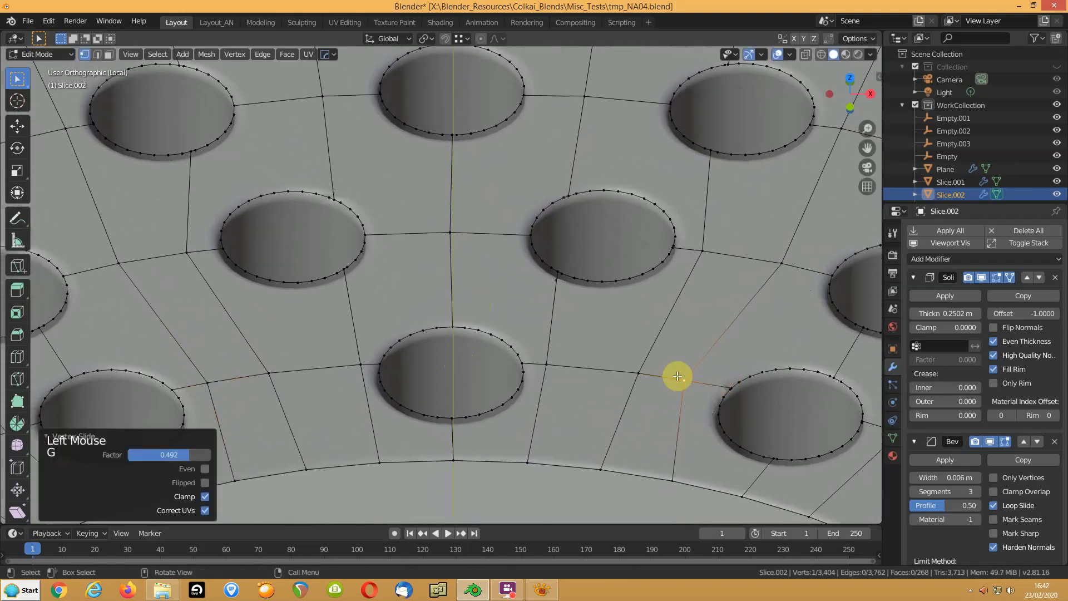
Check the slice's remaining holes for shading artifacts, return to Object Mode and examine the bevelled hole edges across both perforated halves
middle_click_drag(756, 329, 678, 309, "shift")
scroll(763, 322, "down", 3)
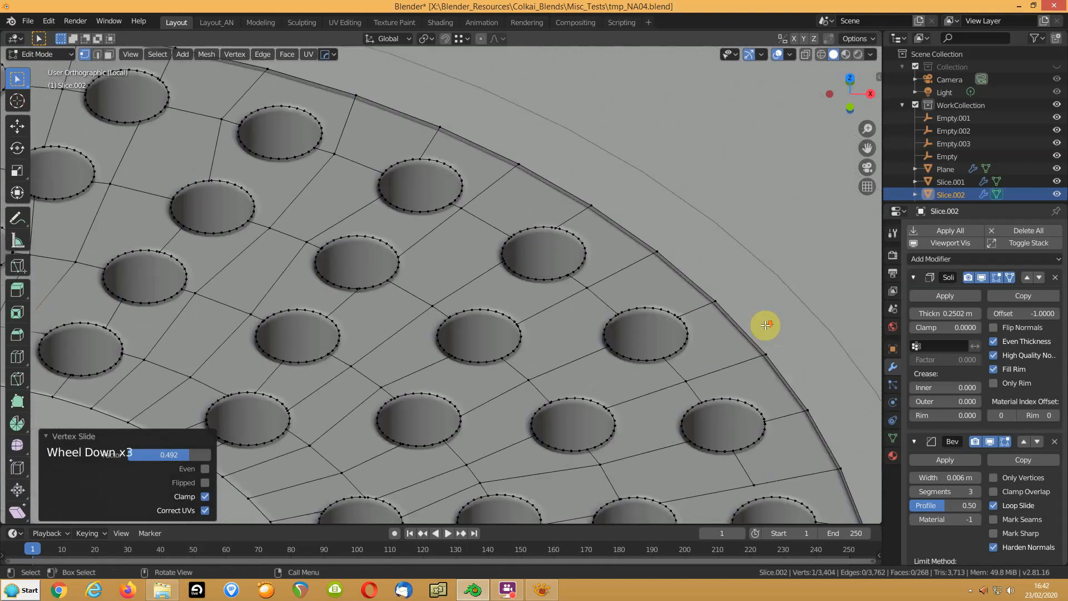
middle_click_drag(746, 425, 771, 231, "shift")
scroll(505, 238, "down", 1, "shift")
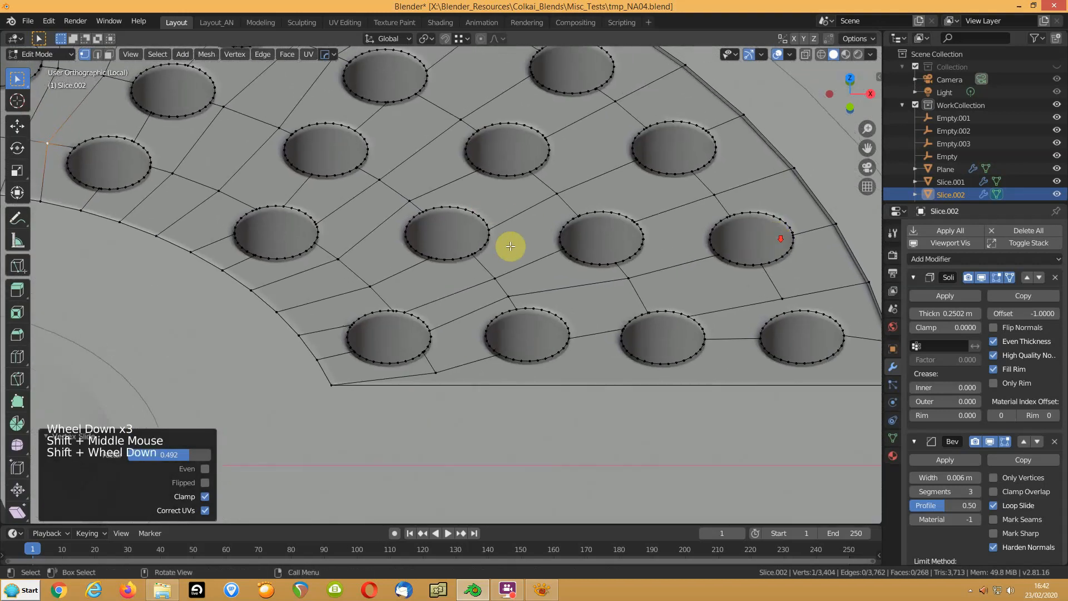
key("Tab")
scroll(473, 243, "down", 6)
middle_click_drag(453, 239, 540, 290)
scroll(576, 326, "up", 3)
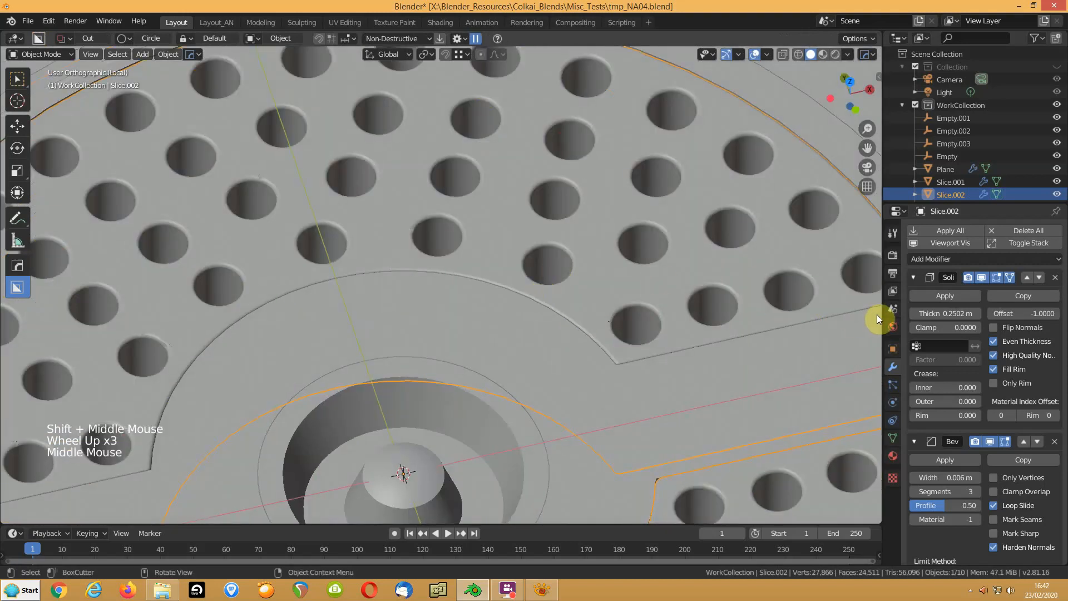
scroll(504, 330, "down", 4)
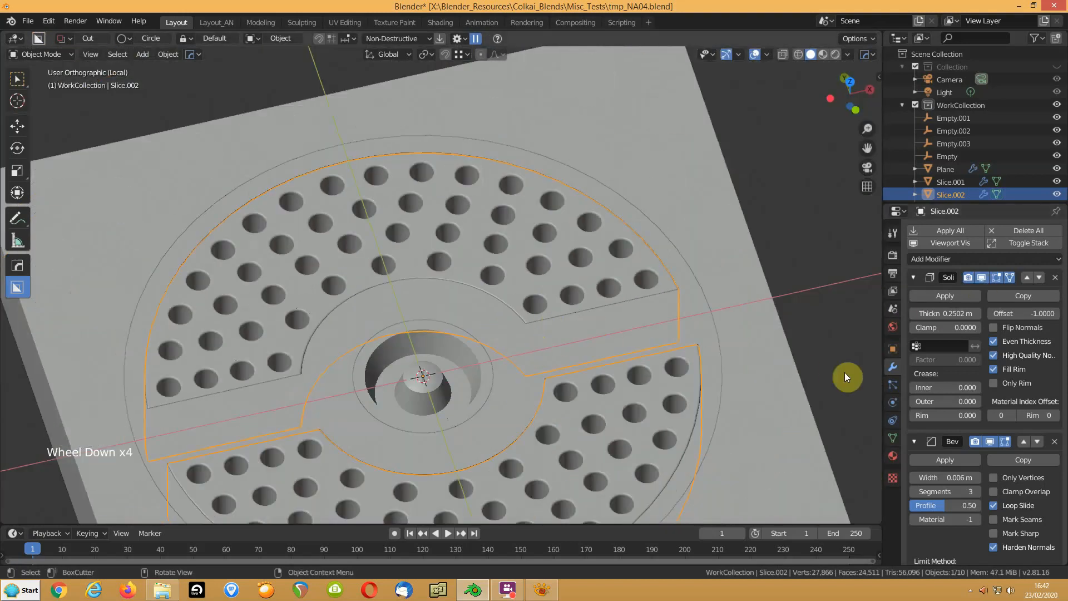
Reduce the perforated slice's Solidify thickness to 0.04924 m and deselect it
left_click(945, 313, "shift")
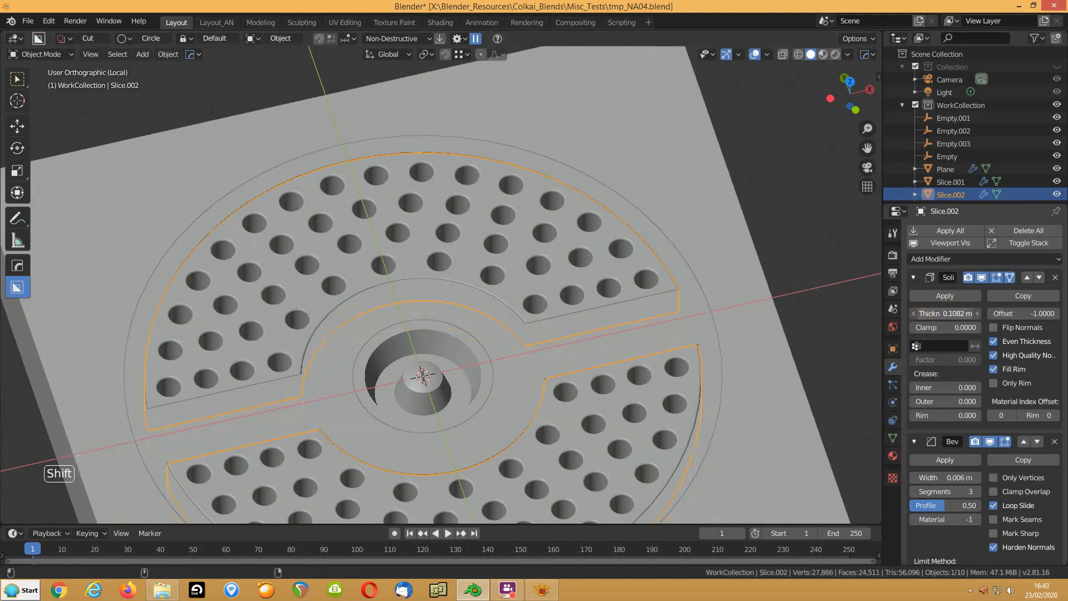
left_click_drag(945, 314, 935, 314, "shift")
left_click_drag(945, 313, 930, 313, "shift")
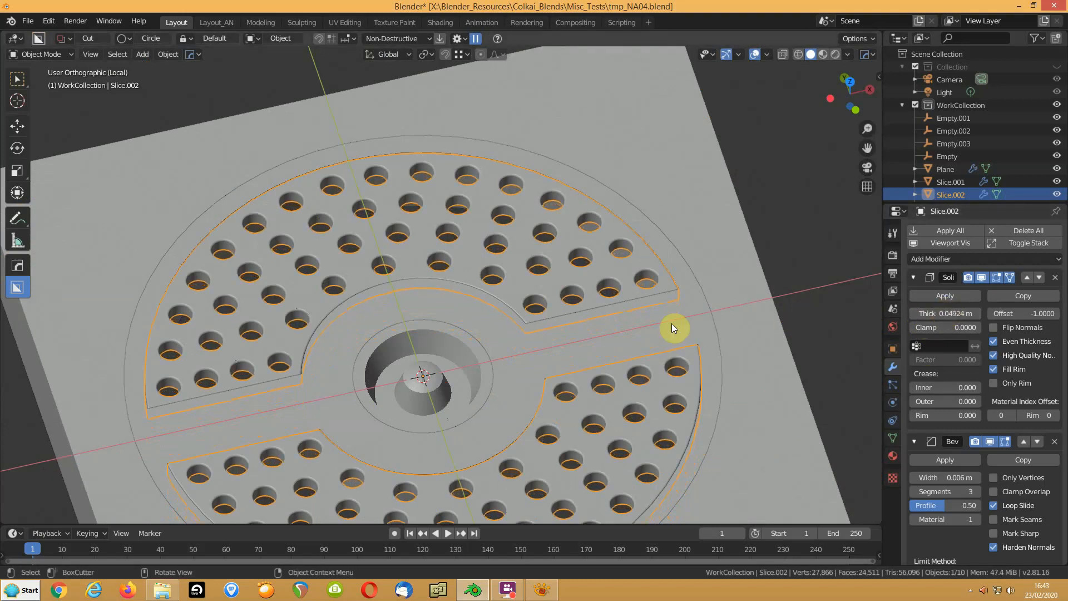
left_click(783, 281)
middle_click_drag(634, 383, 551, 391)
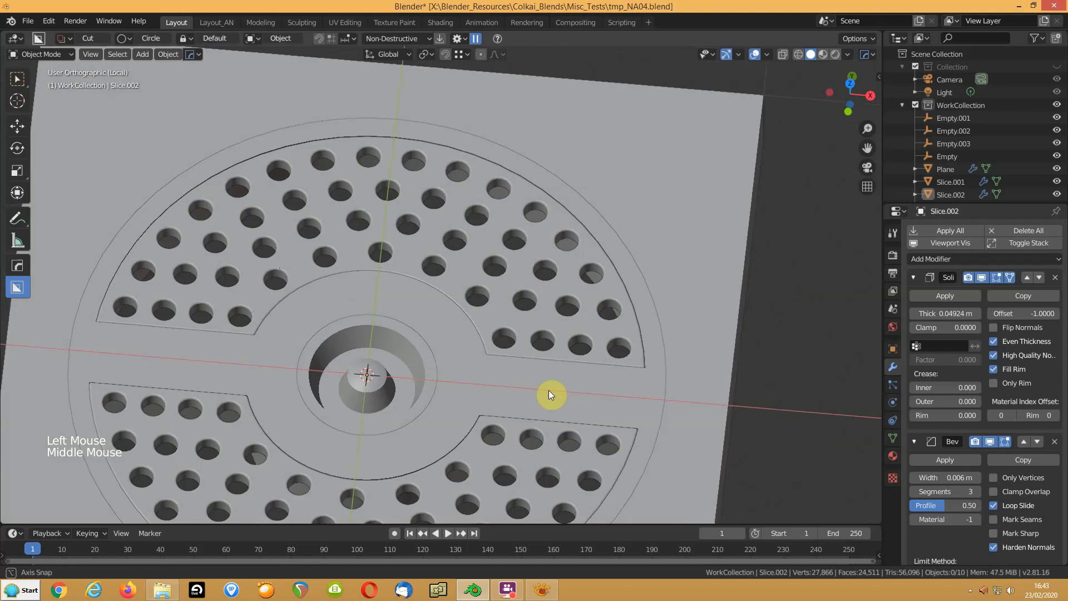
Add a Hard Ops bevel to the Plane base object with a 0.01 m width, 3 segments and a 0.70 profile
left_click(701, 338)
key("q")
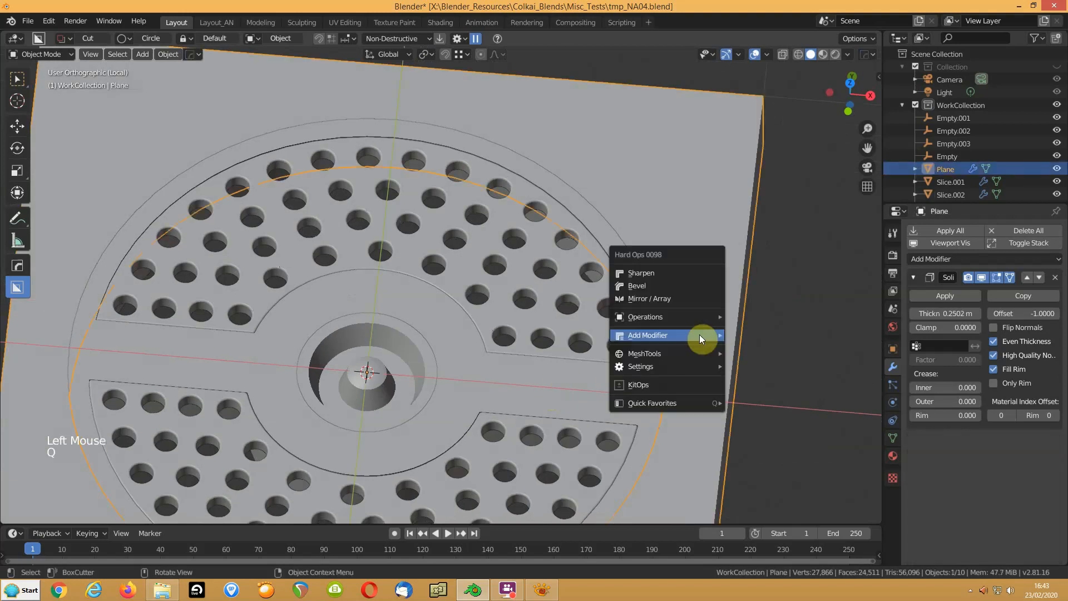
left_click(666, 284)
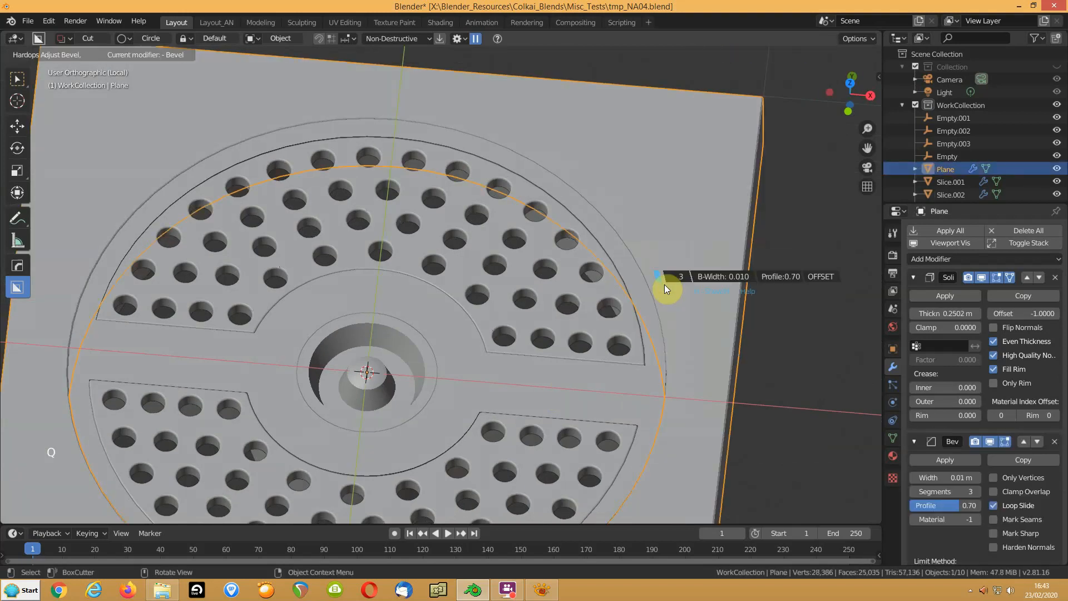
left_click(666, 285)
Add a Hard Ops bevel to the Slice.001 ring with a 0.004732 m width, 3 segments and a 0.70 profile
left_click(639, 292)
right_click(639, 292)
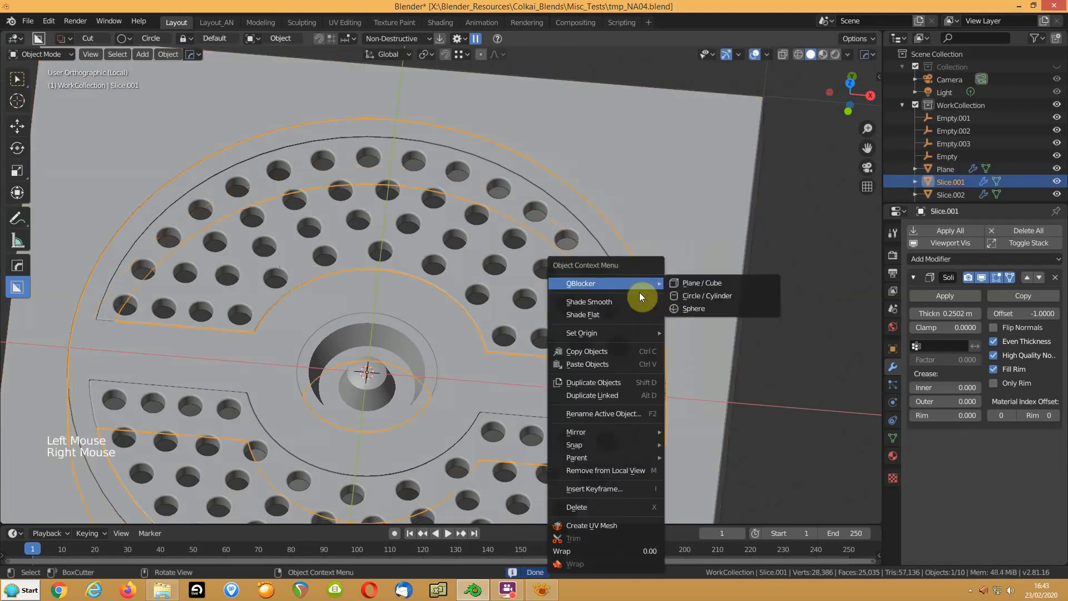
key("q")
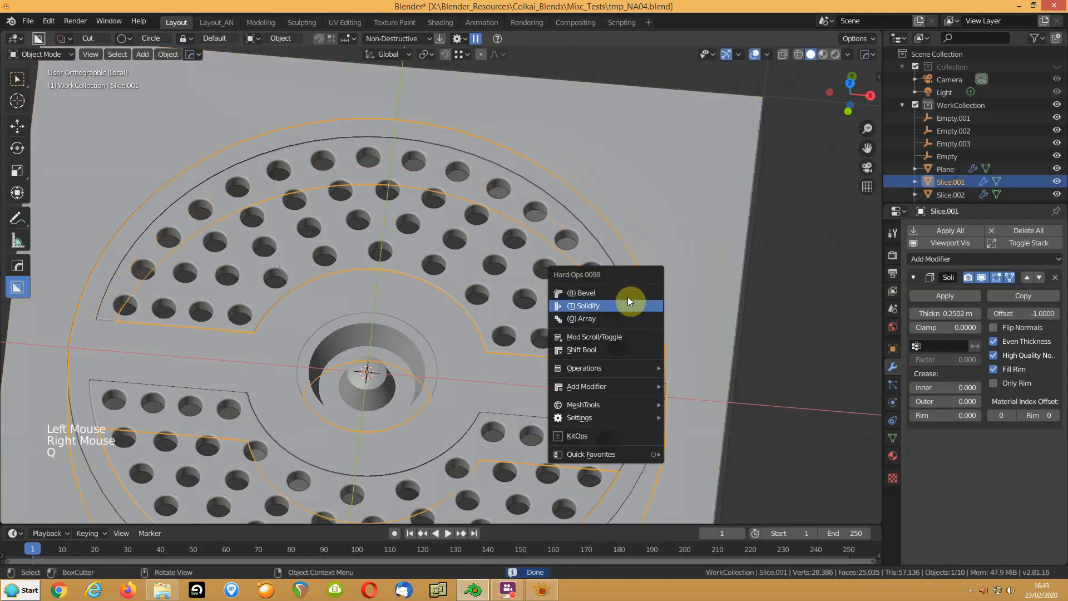
left_click(627, 294)
left_click(630, 293)
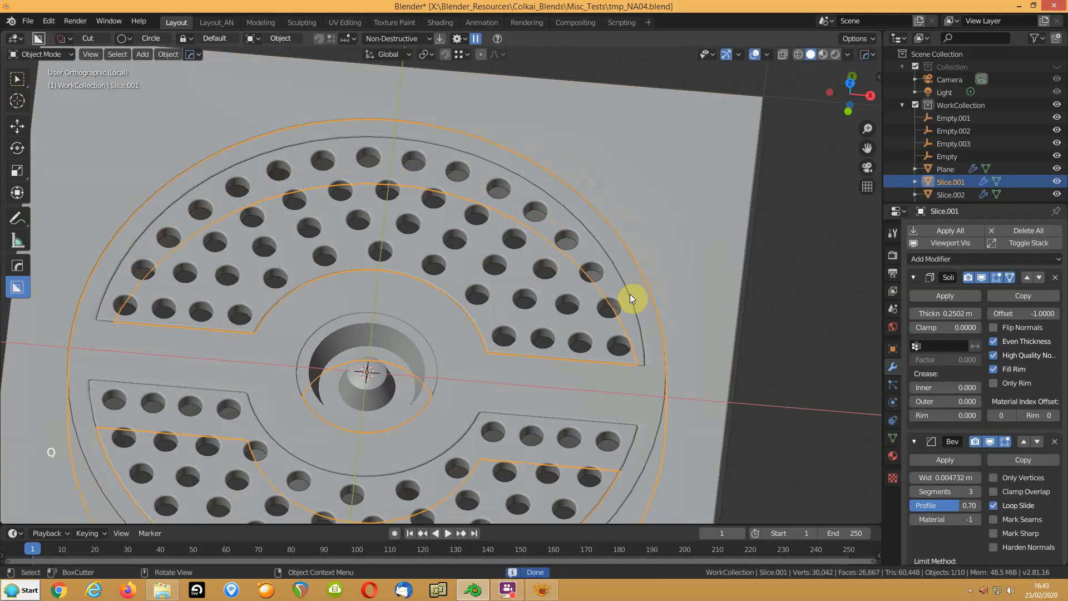
Add a Hard Ops bevel to the central round slice with a 0.003854 m width, 3 segments and a 0.70 profile
left_click(385, 378)
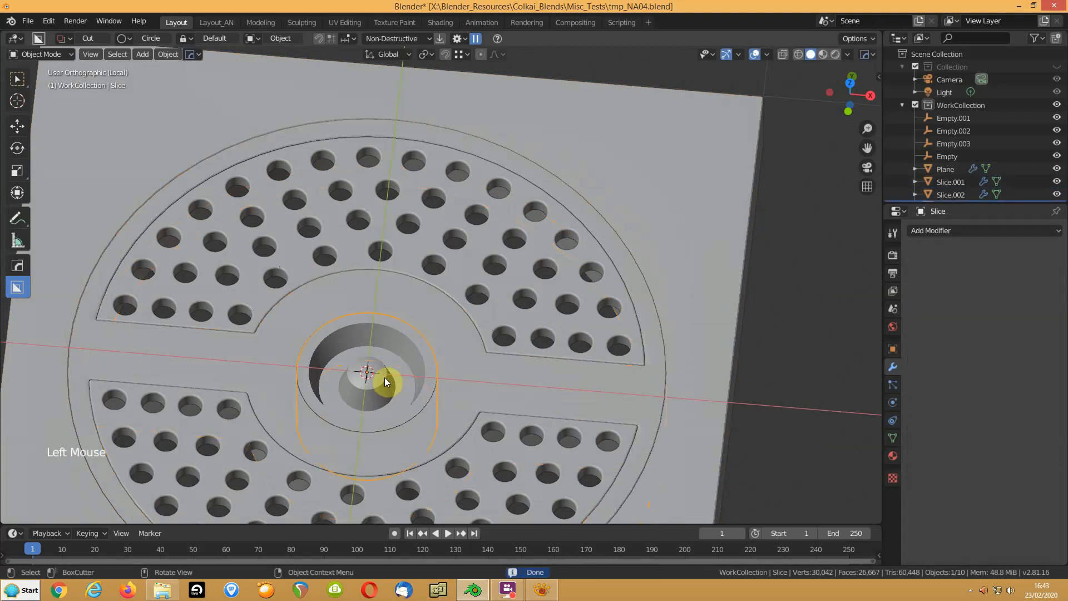
key("q")
left_click(385, 378)
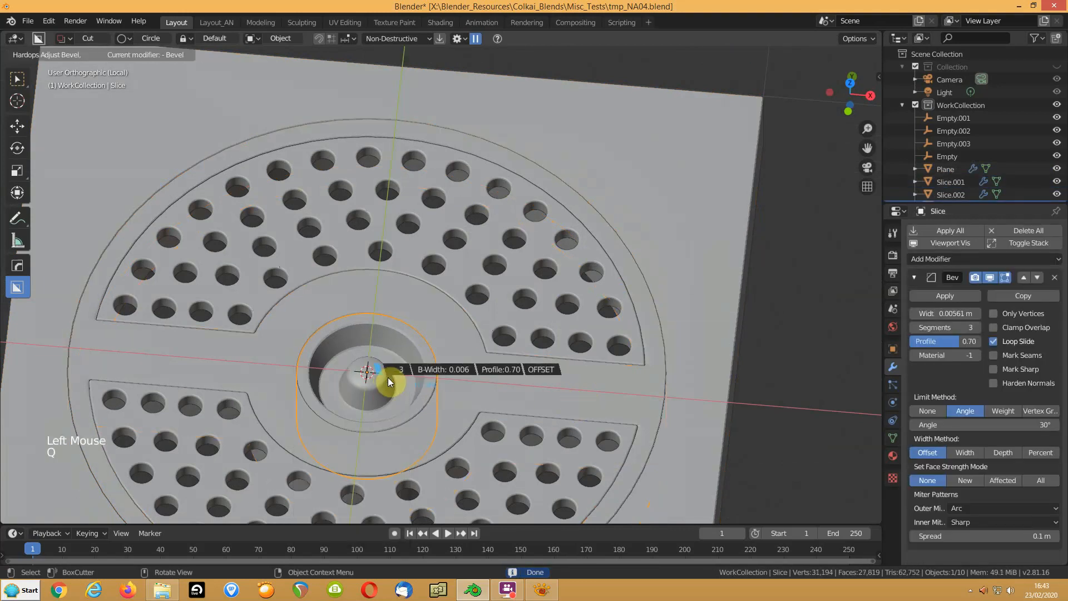
left_click(389, 377)
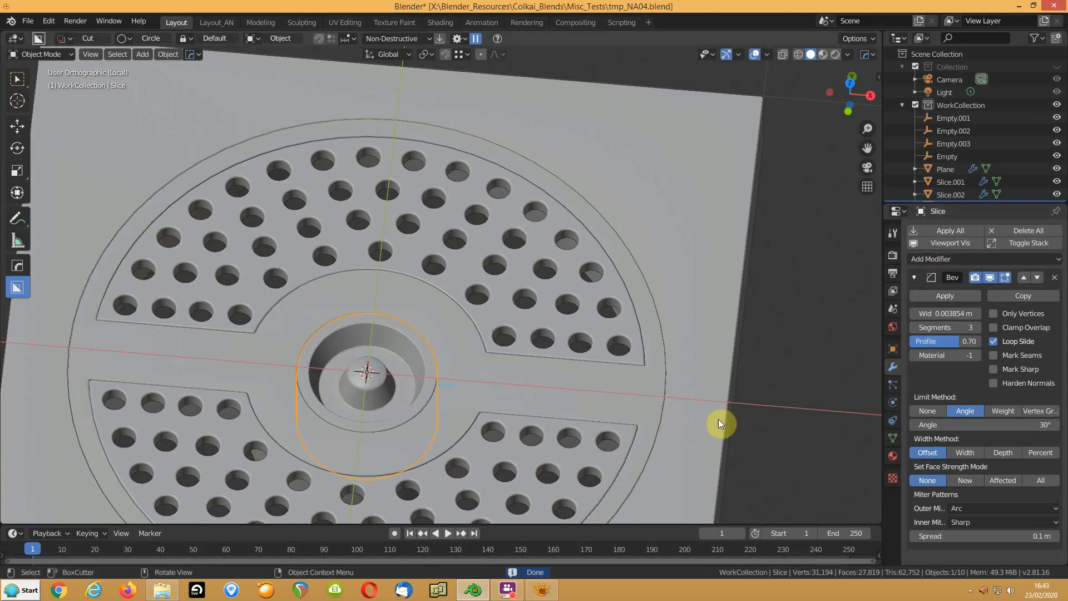
In Edit Mode on the central slice, select all sharp edges at 30° sharpness and mark them sharp with Hard Ops
middle_click_drag(338, 412, 367, 247, "shift")
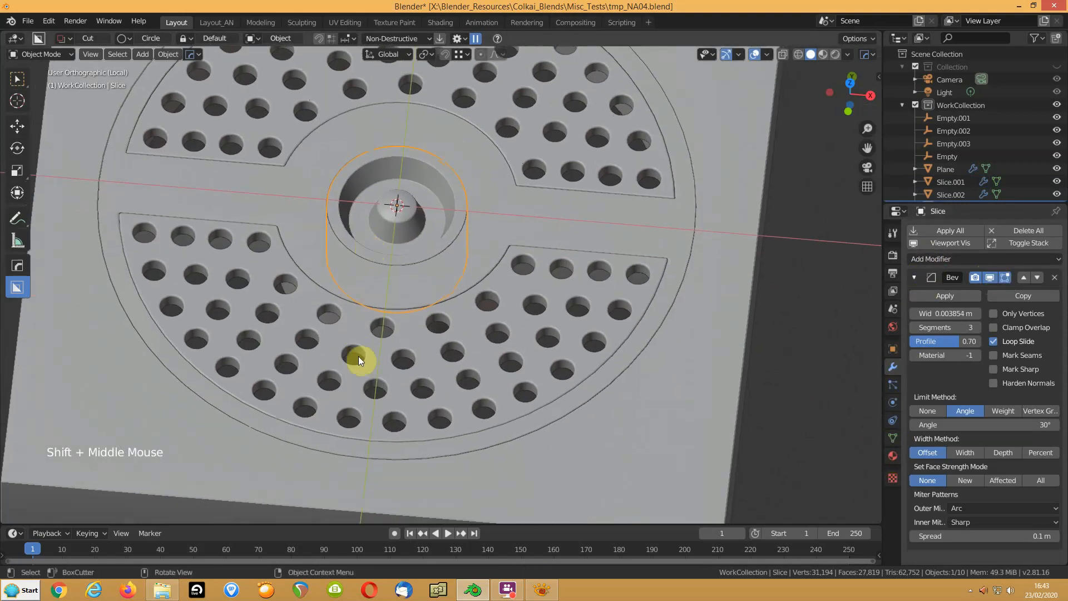
scroll(358, 356, "up", 2)
middle_click_drag(337, 367, 388, 397)
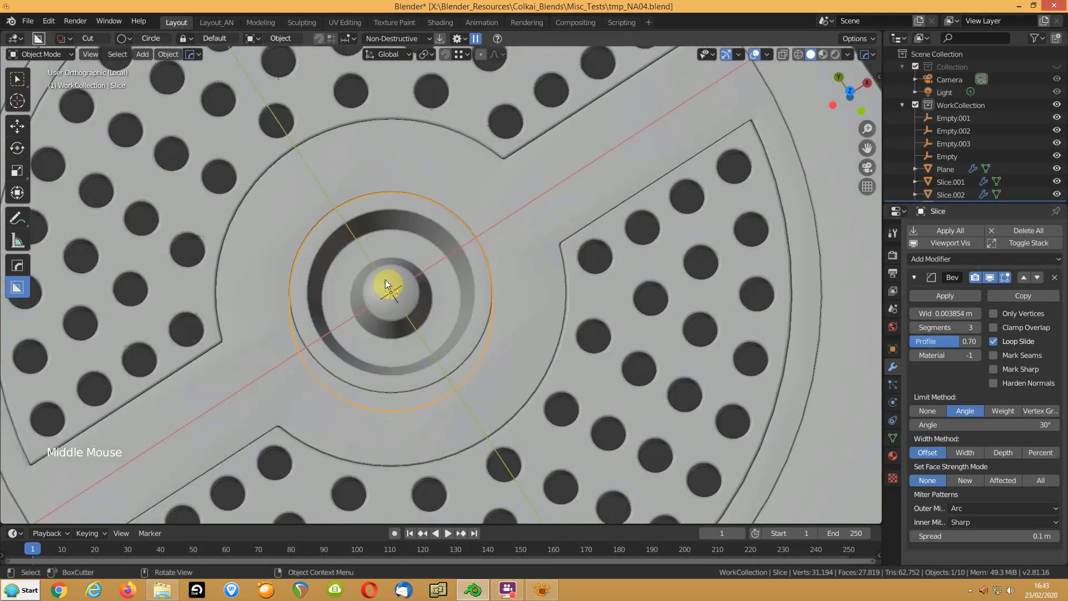
key("KP_Decimal")
middle_click_drag(389, 317, 420, 338)
key("Tab")
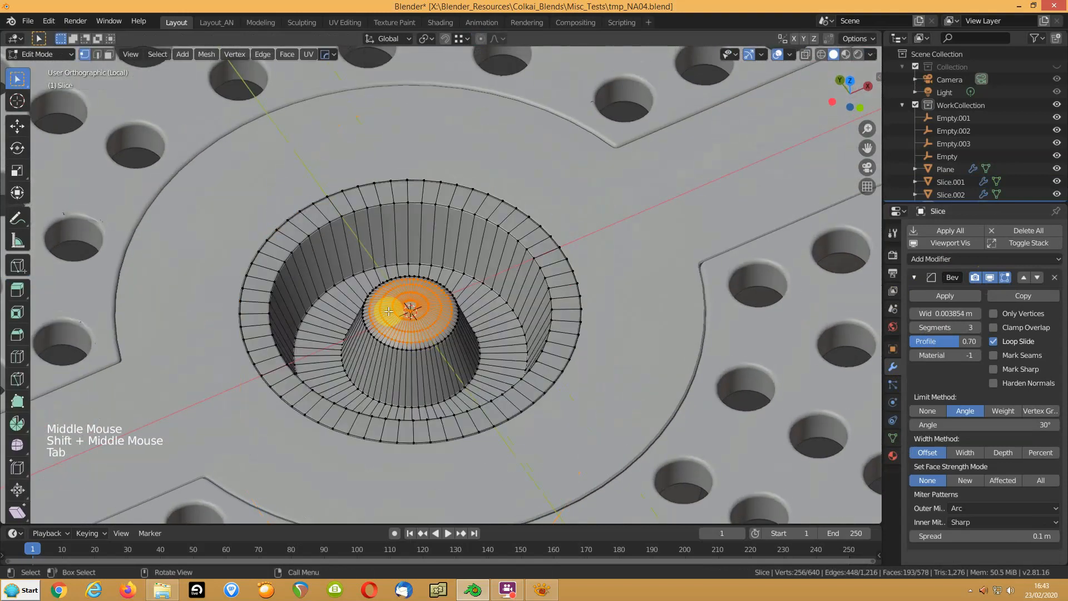
key("2")
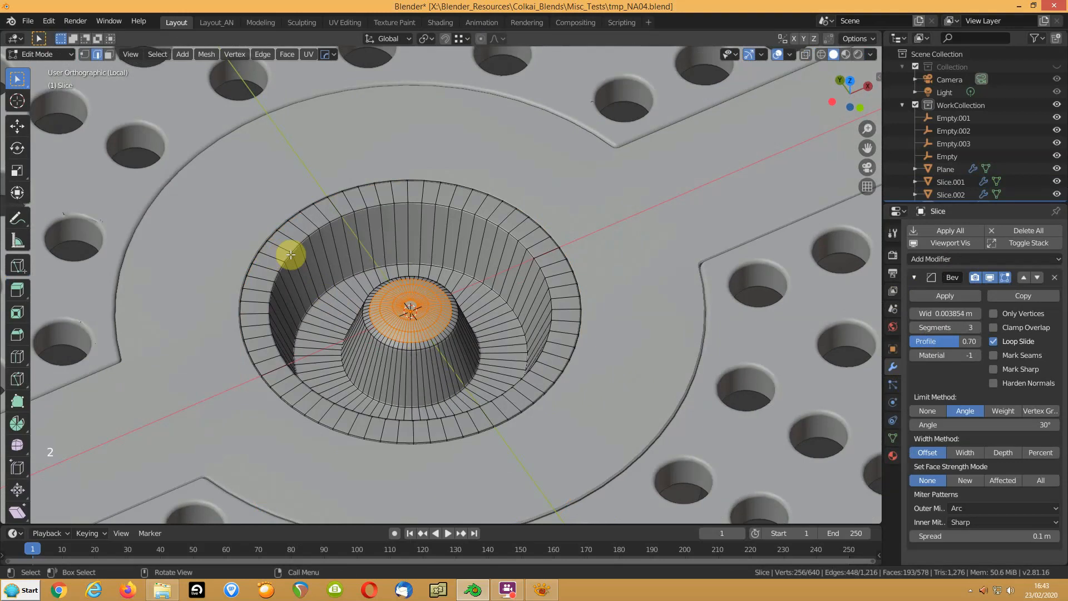
key("Tab")
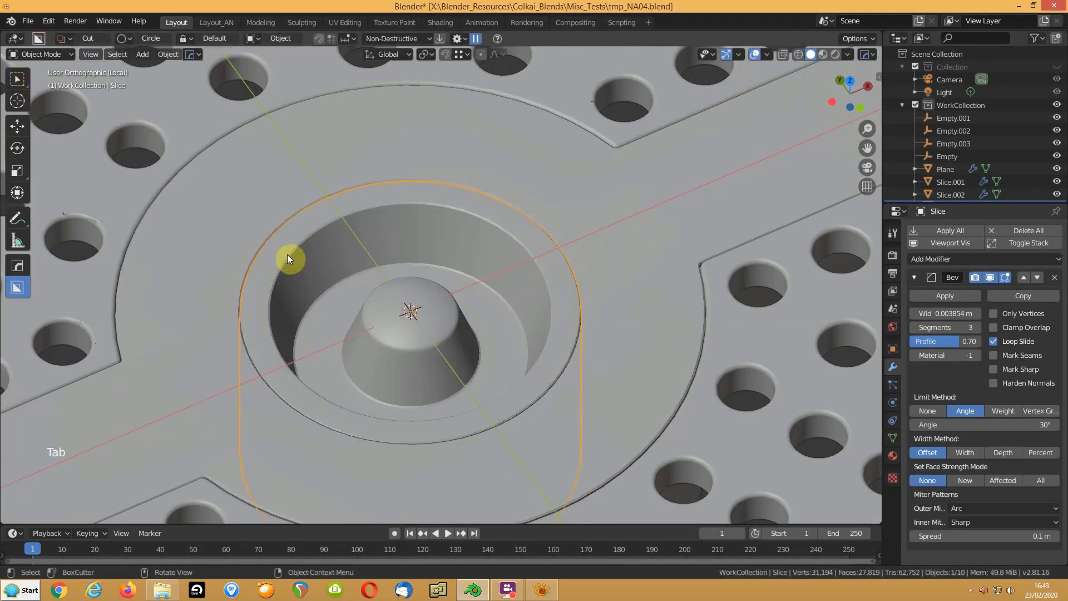
key("Tab")
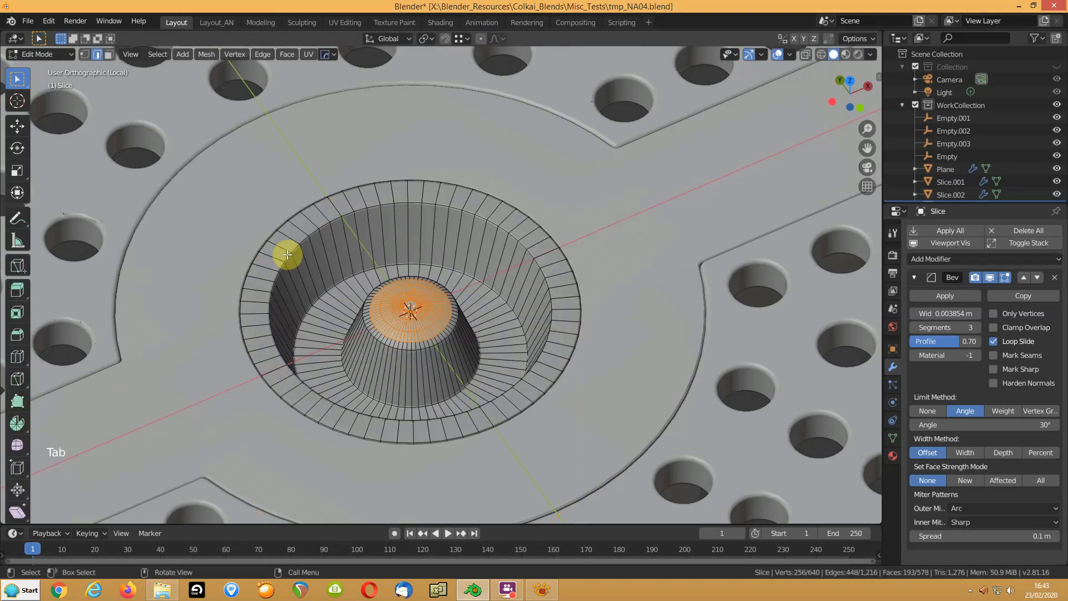
key("alt+a")
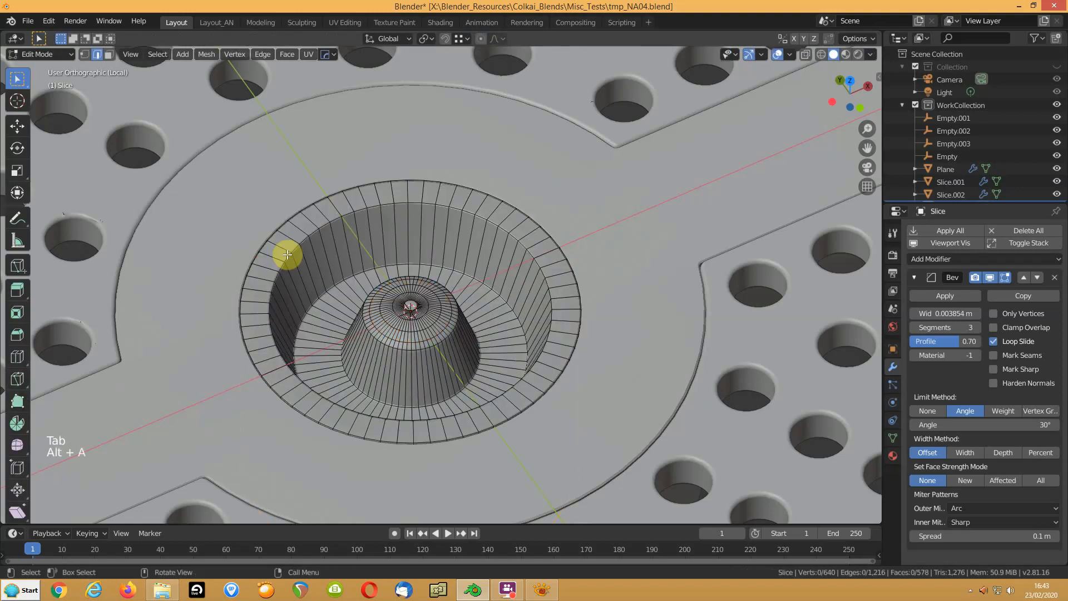
left_click(156, 54)
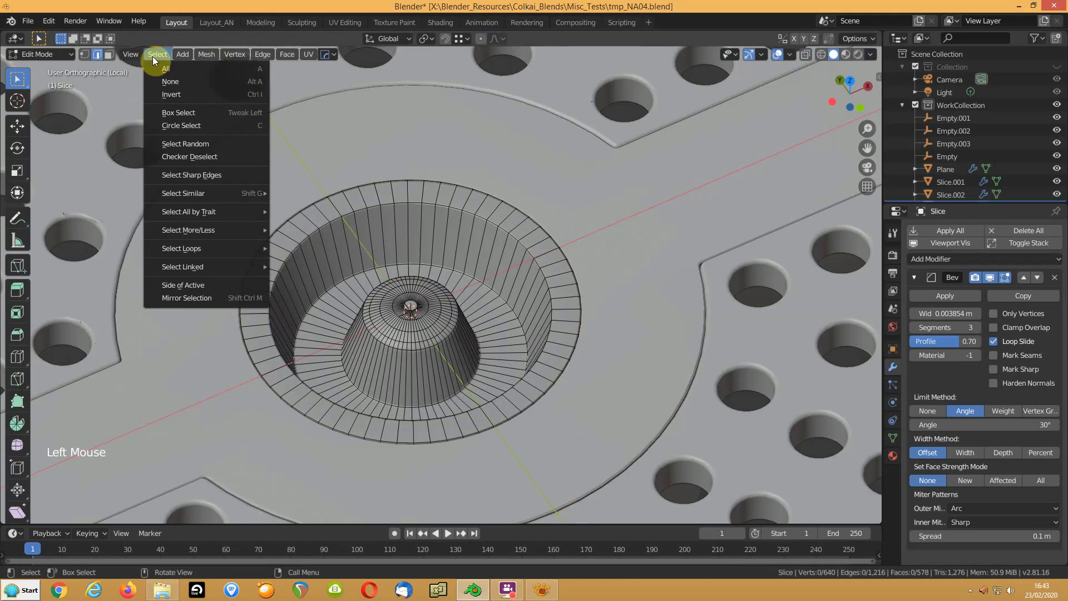
left_click(201, 175)
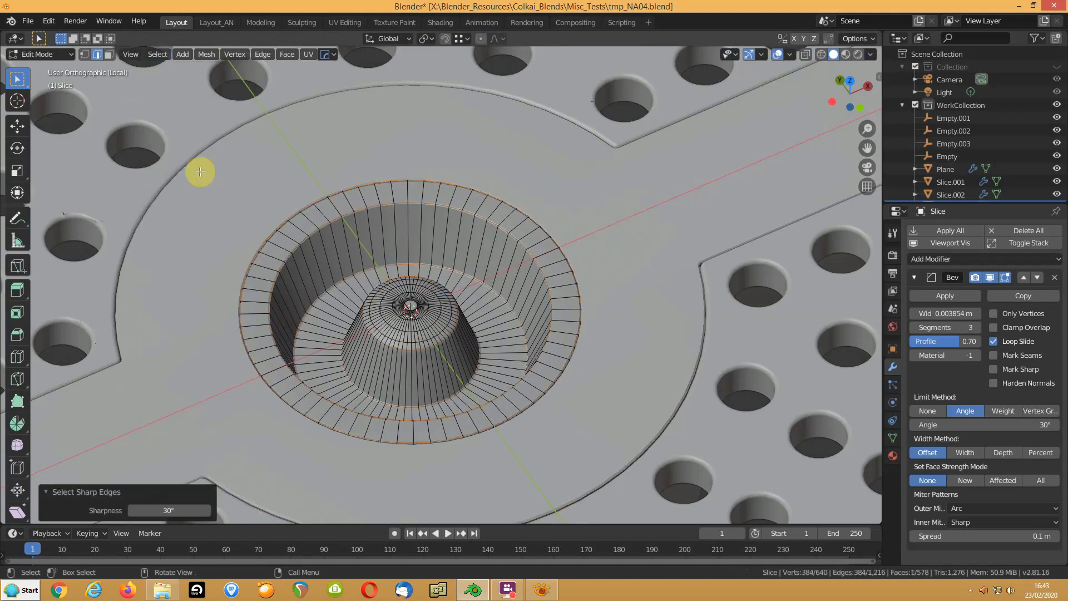
key("q")
left_click(200, 172)
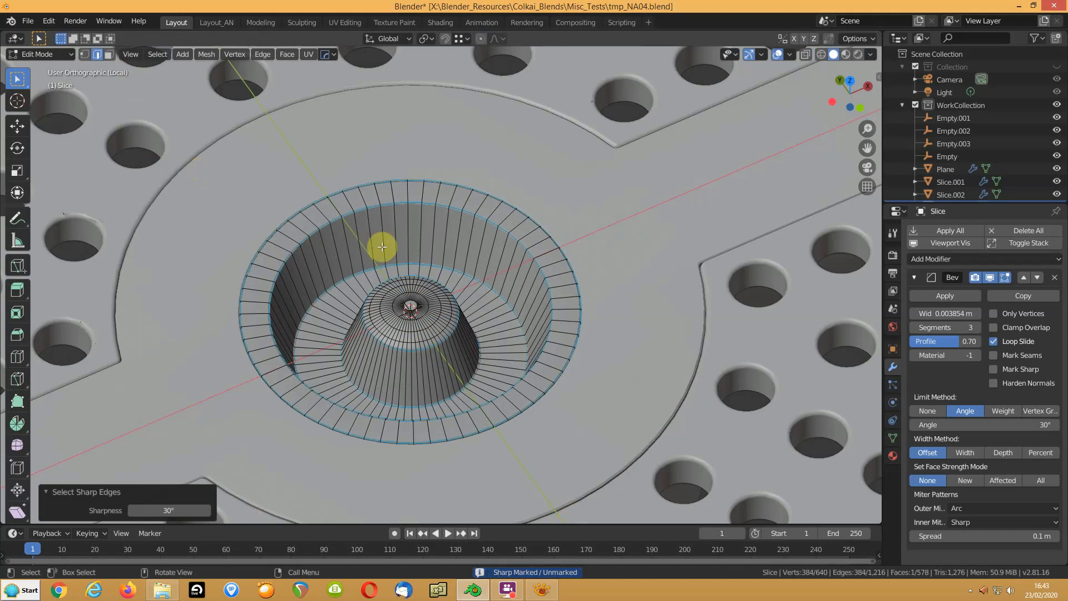
Select the edge loops at the upper and lower rims of the recess wall and set their mean bevel weight to 0.25
left_click(413, 203, "alt")
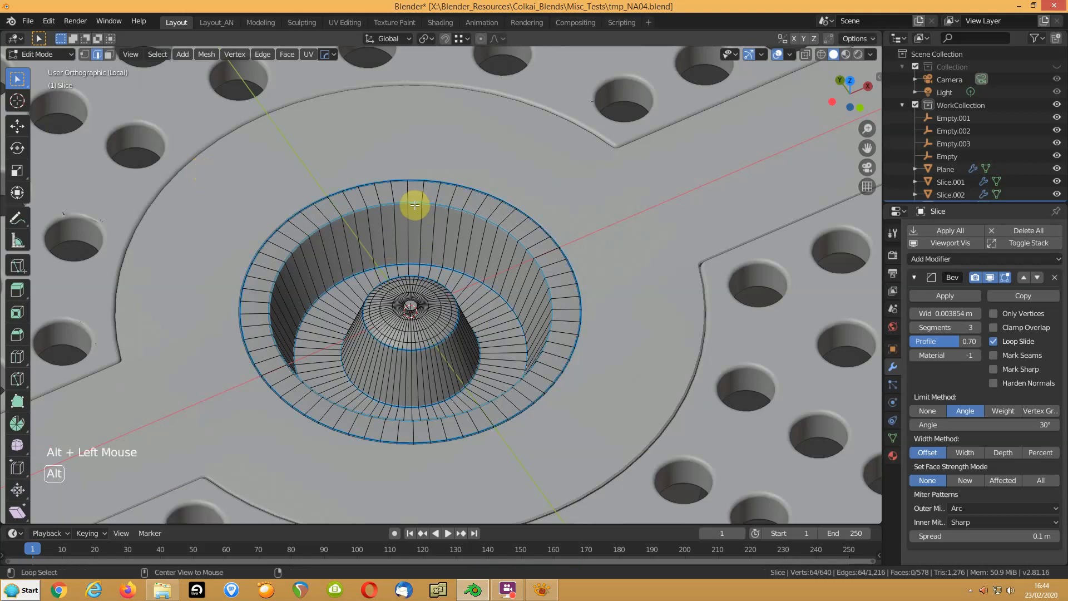
left_click(411, 264, "alt+shift")
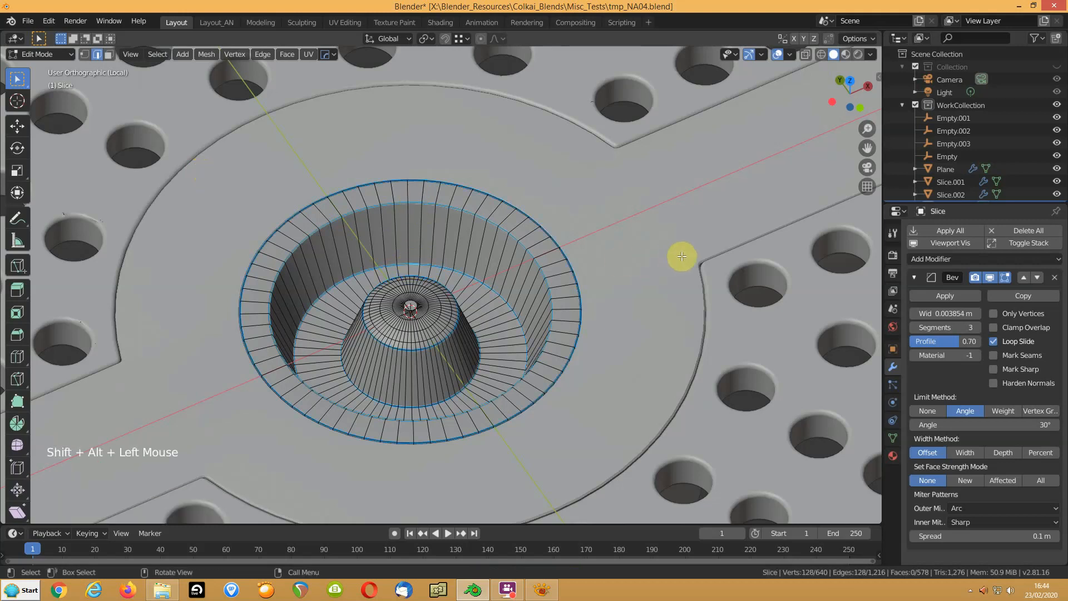
key("n")
left_click(821, 192)
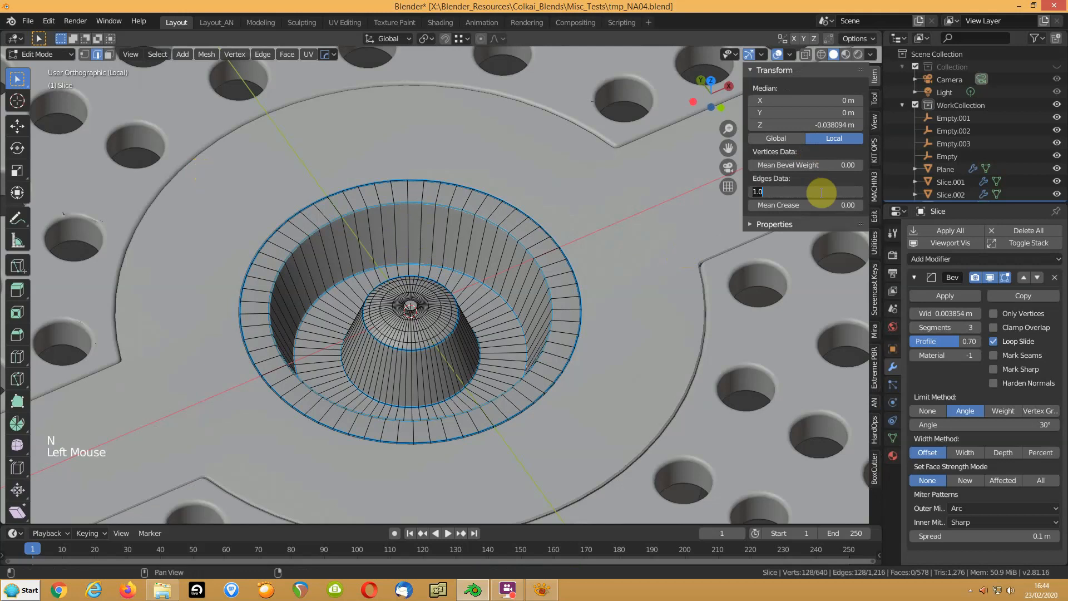
type(".25")
key("Return")
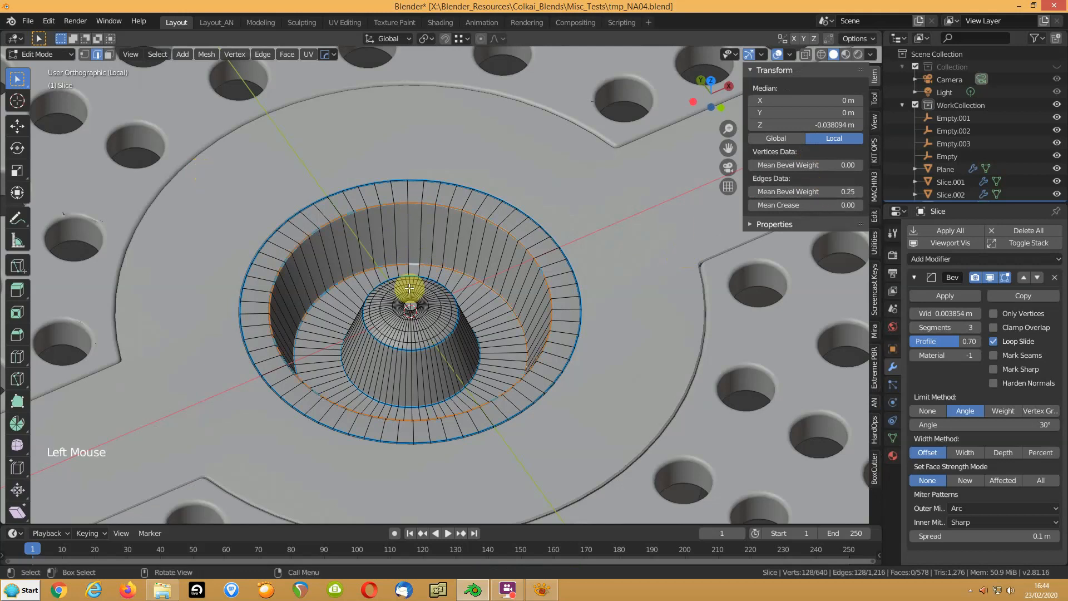
Inset the recess wall's face loop individually with a thickness of 0.004775 m and a depth of 0.006964 m
key("3")
left_click(394, 243, "alt")
left_click(395, 243, "alt")
key("i")
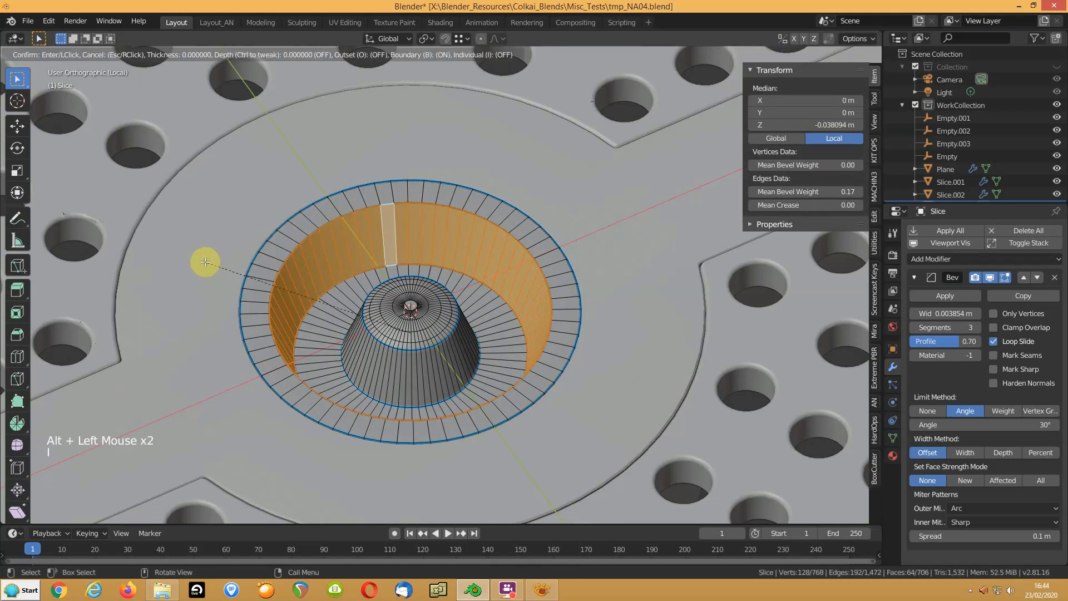
key("i")
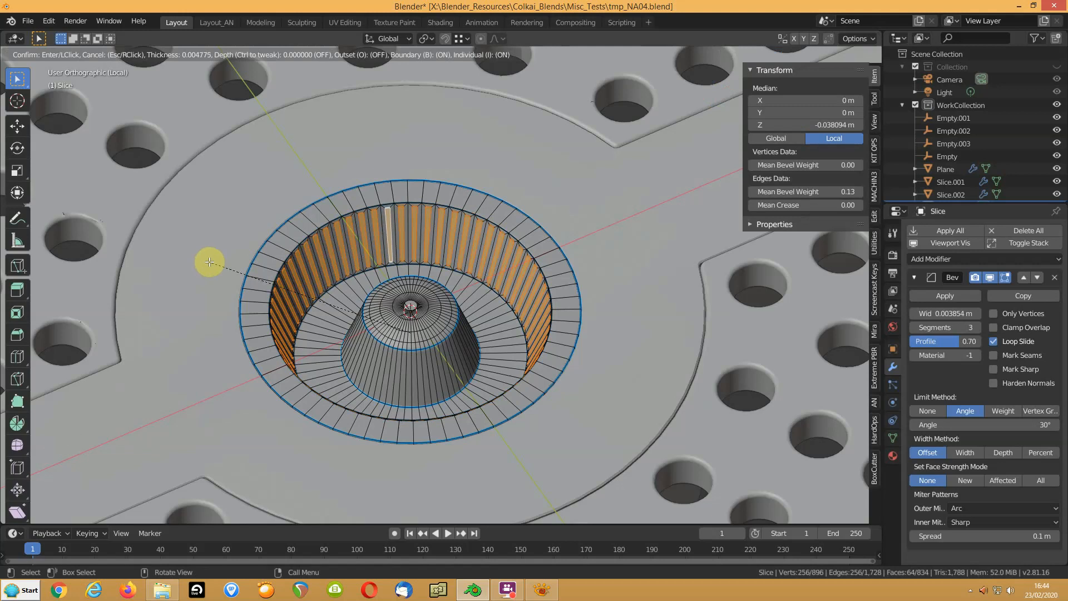
key("ctrl")
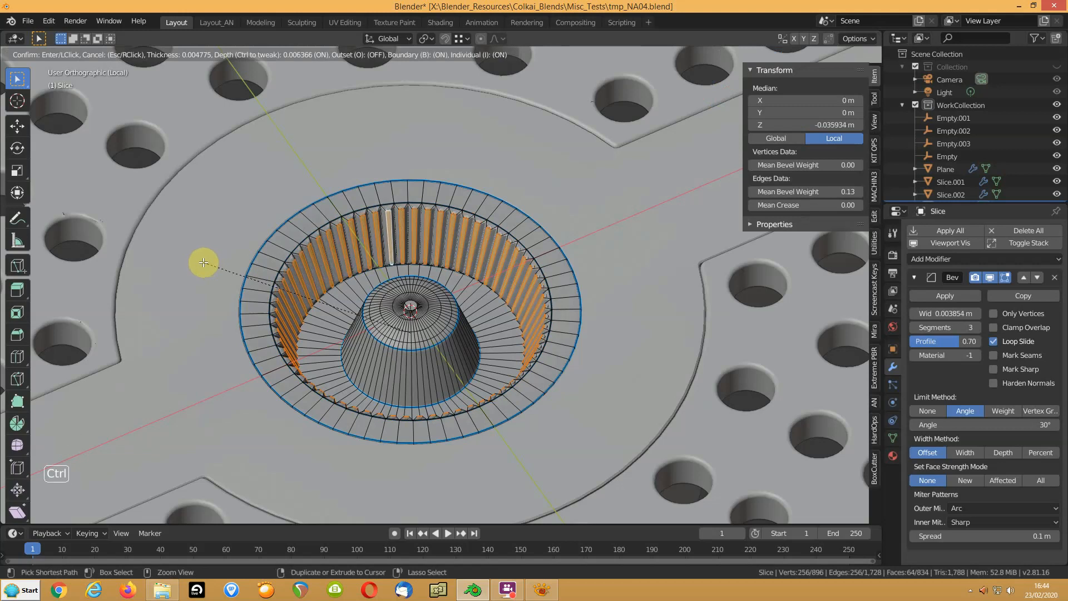
left_click(203, 262)
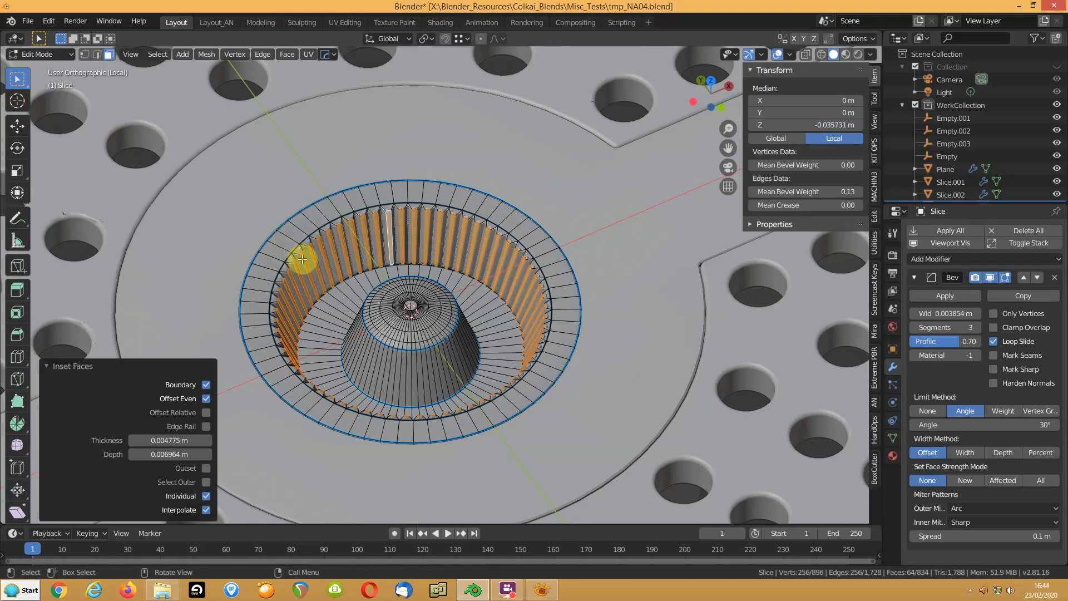
Grow the selection around the inset wall faces, mark its sharp edges and set the mean bevel weight to 0.25
key("ctrl+KP_Add")
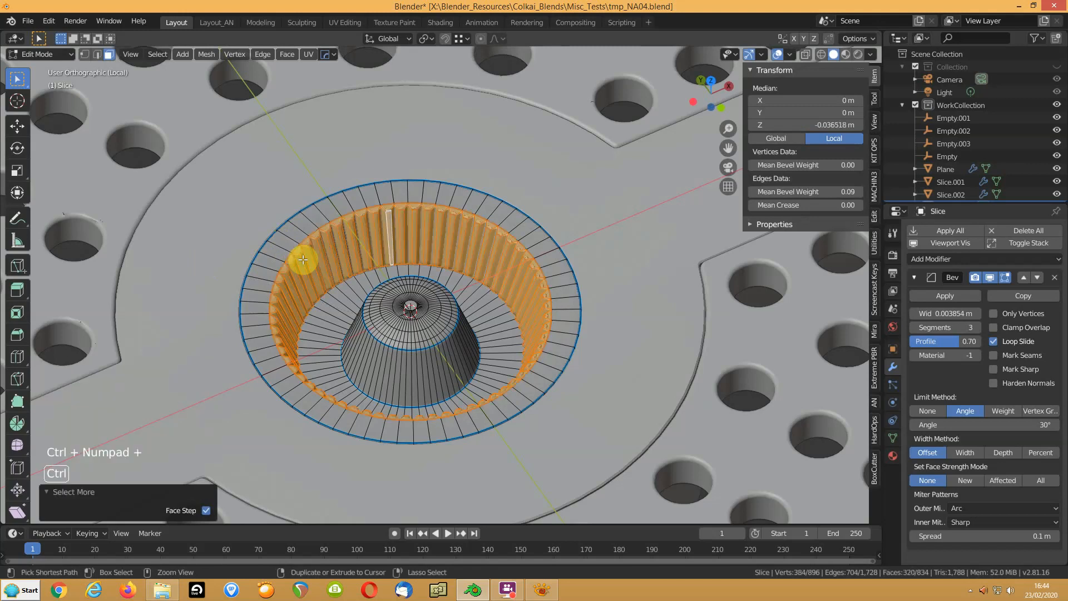
key("q")
left_click(385, 243)
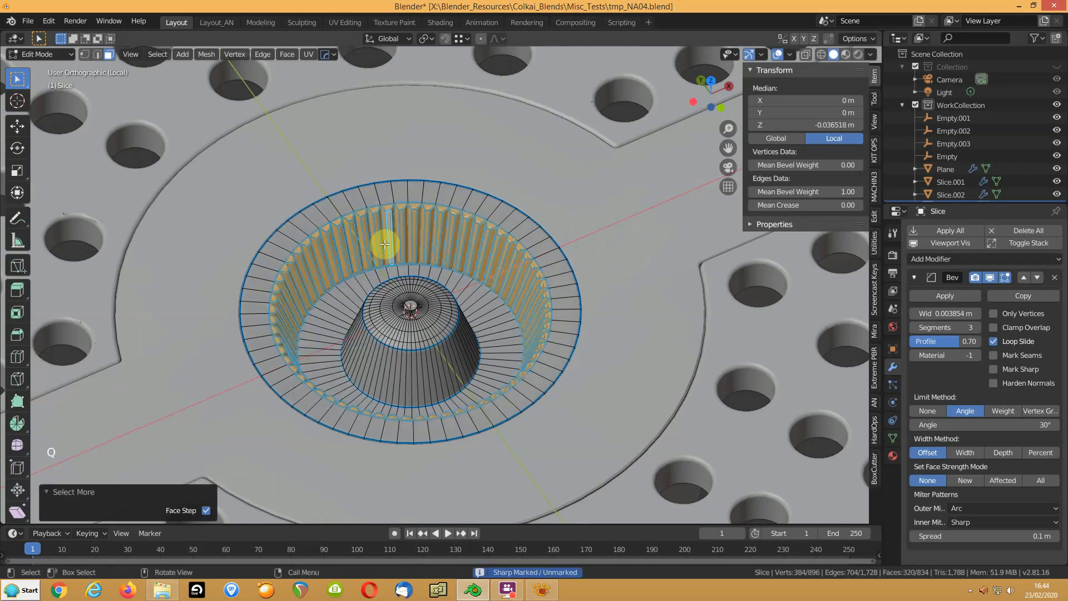
left_click(816, 193)
type(".2")
key("Return")
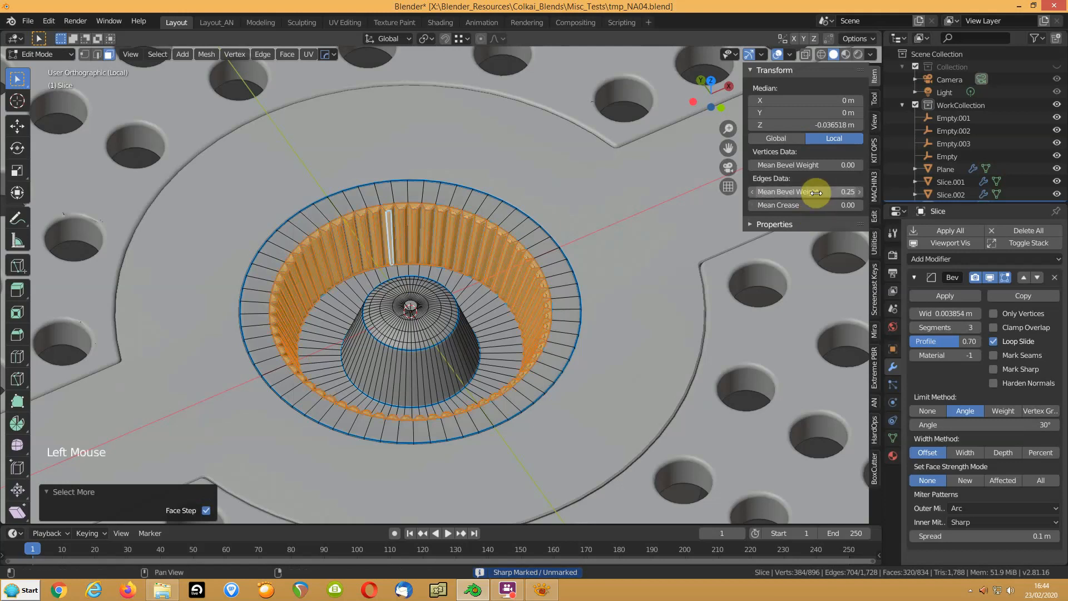
Return to Object Mode, limit the central slice's Bevel modifier by Weight and set its width to 0.005854 m
key("Tab")
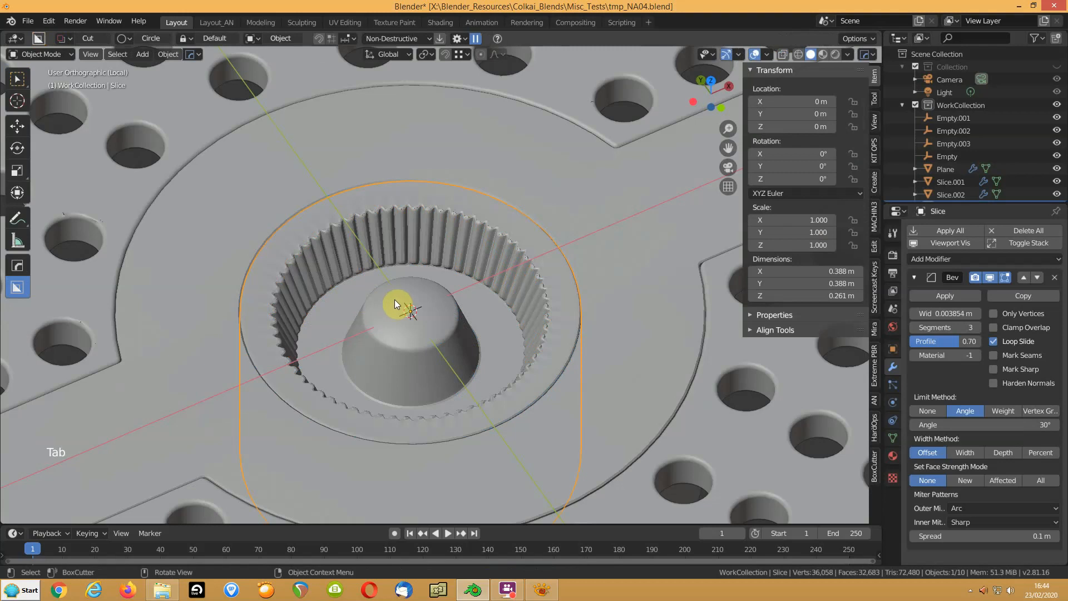
left_click(1005, 411)
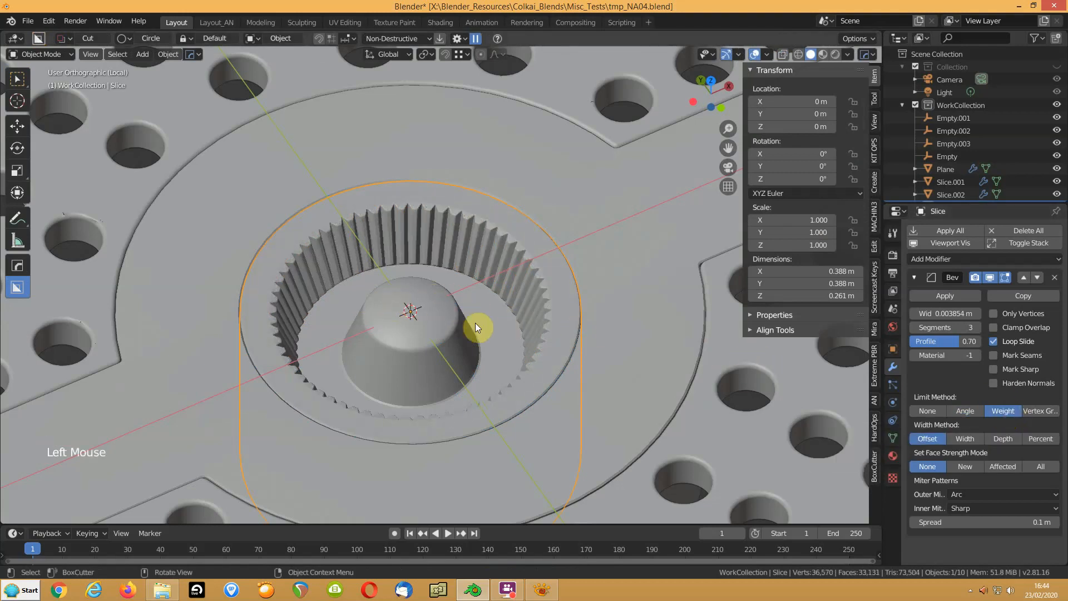
scroll(512, 339, "up", 2)
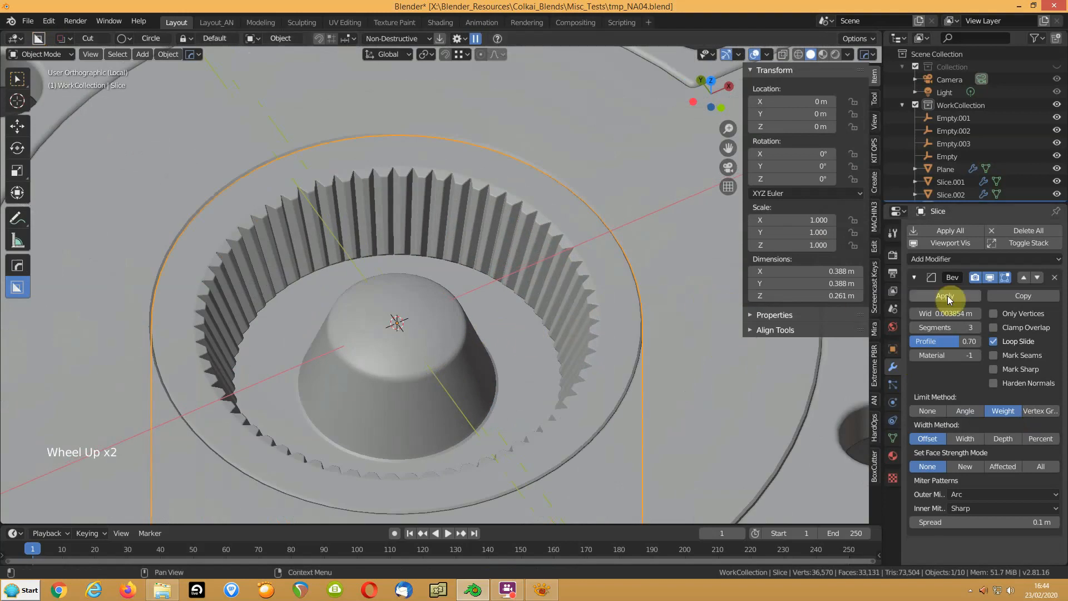
mouse_move(944, 313)
left_mouse_down("shift")
mouse_move(968, 313)
mouse_move(955, 313)
left_mouse_up("shift")
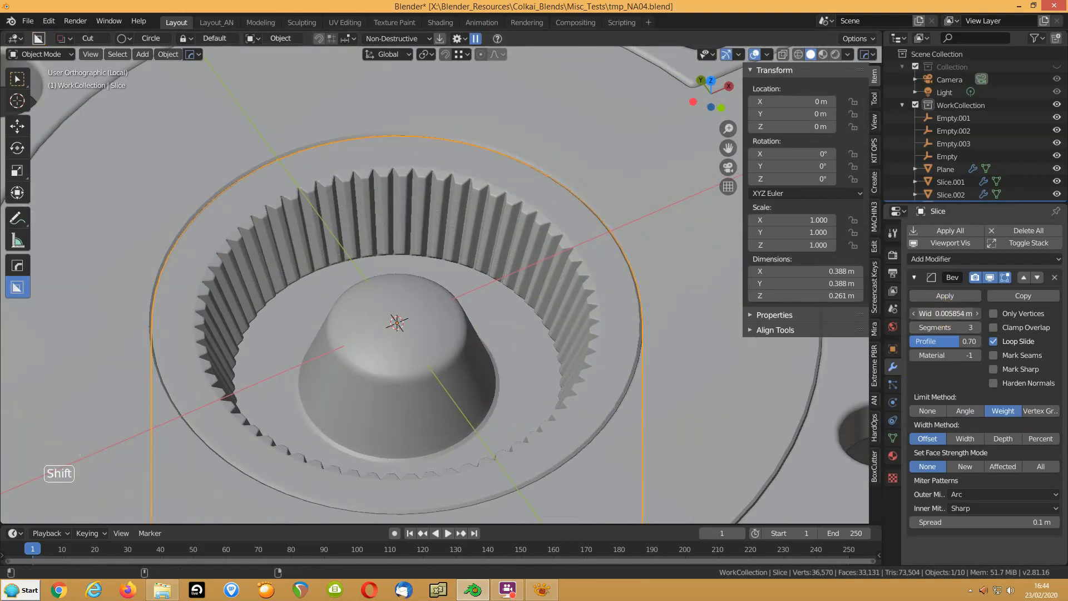
Deselect everything, hide the viewport overlays and show the whole model in LookDev shading
scroll(477, 320, "down", 4)
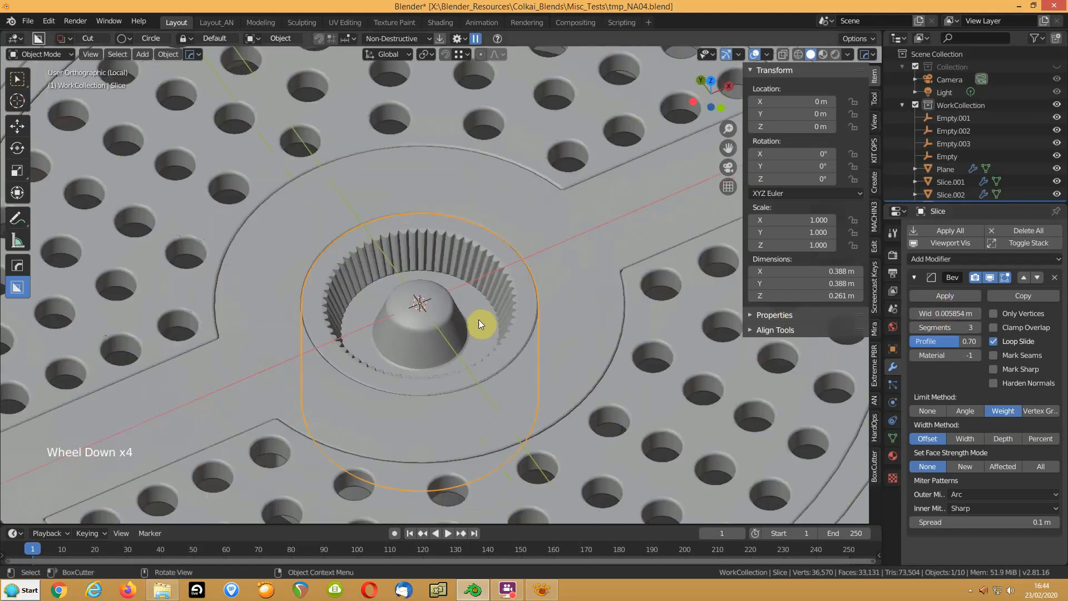
middle_click_drag(544, 316, 586, 359)
left_click(589, 356)
scroll(592, 354, "down", 10)
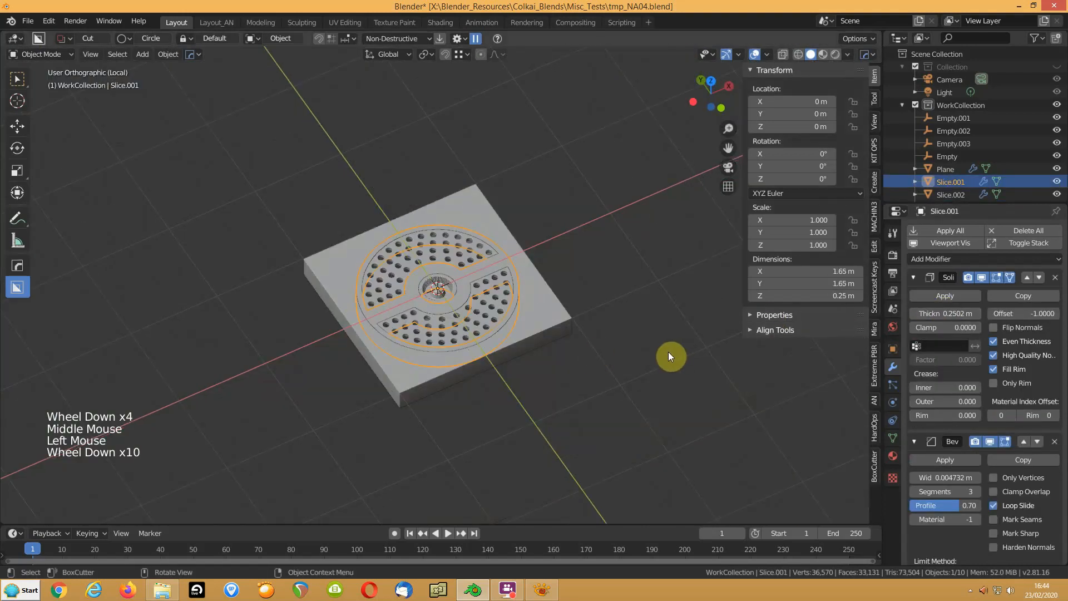
left_click(654, 343)
middle_click_drag(653, 343, 629, 365)
left_click(756, 53)
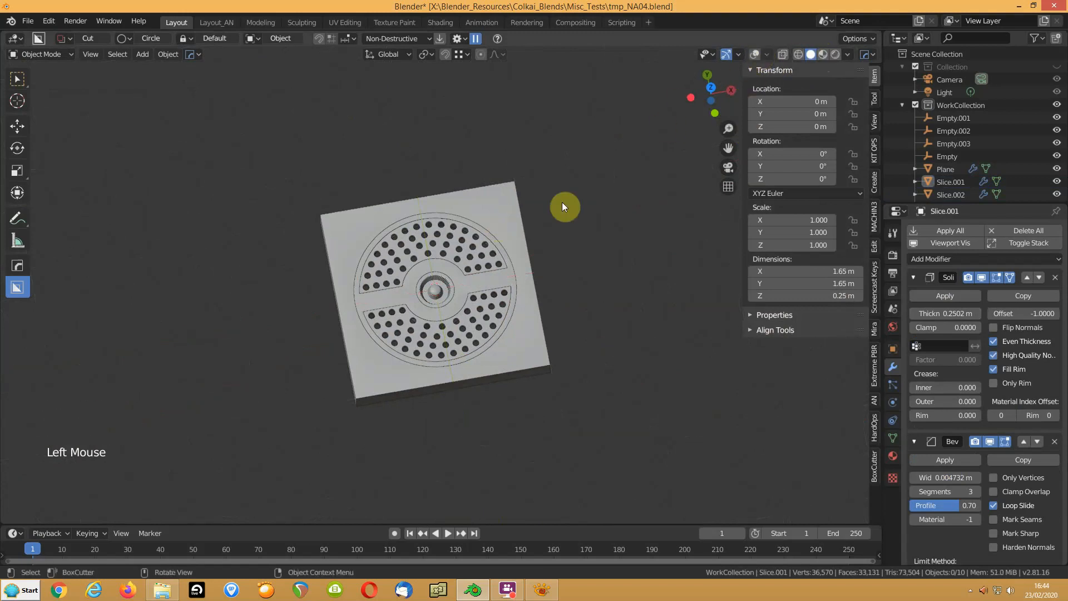
left_click(821, 55)
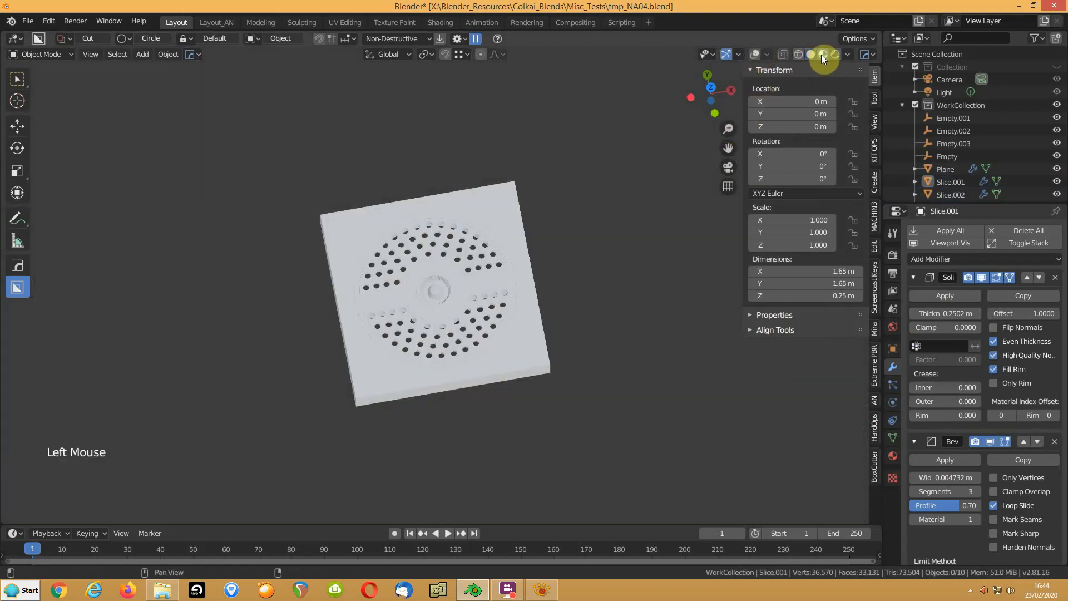
Give the ring a new material with a mid-grey base colour, metallic 1.000 and roughness 0.298
key("n")
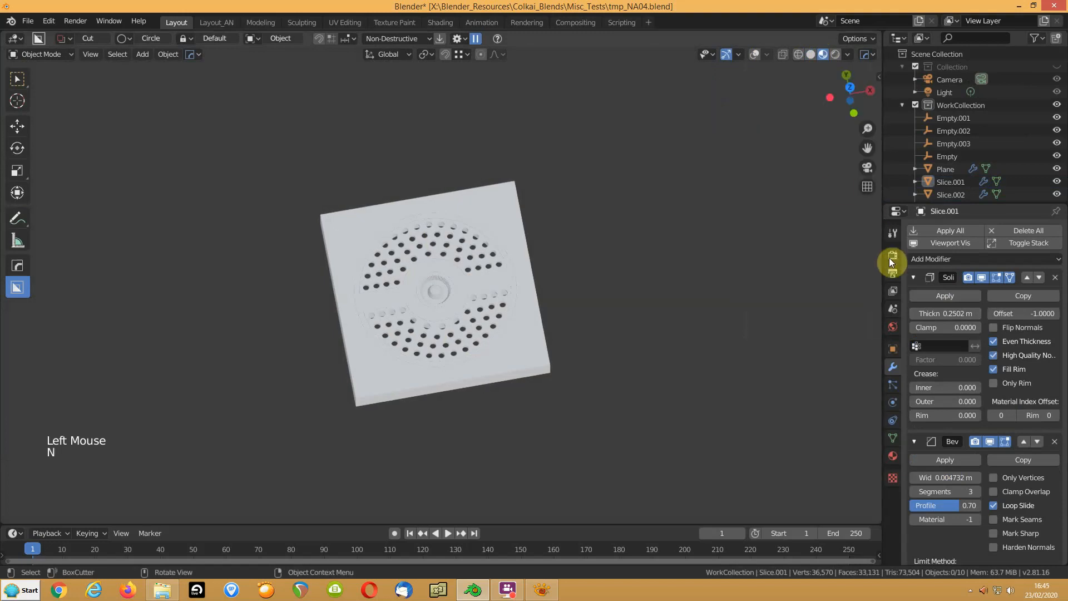
left_click(893, 456)
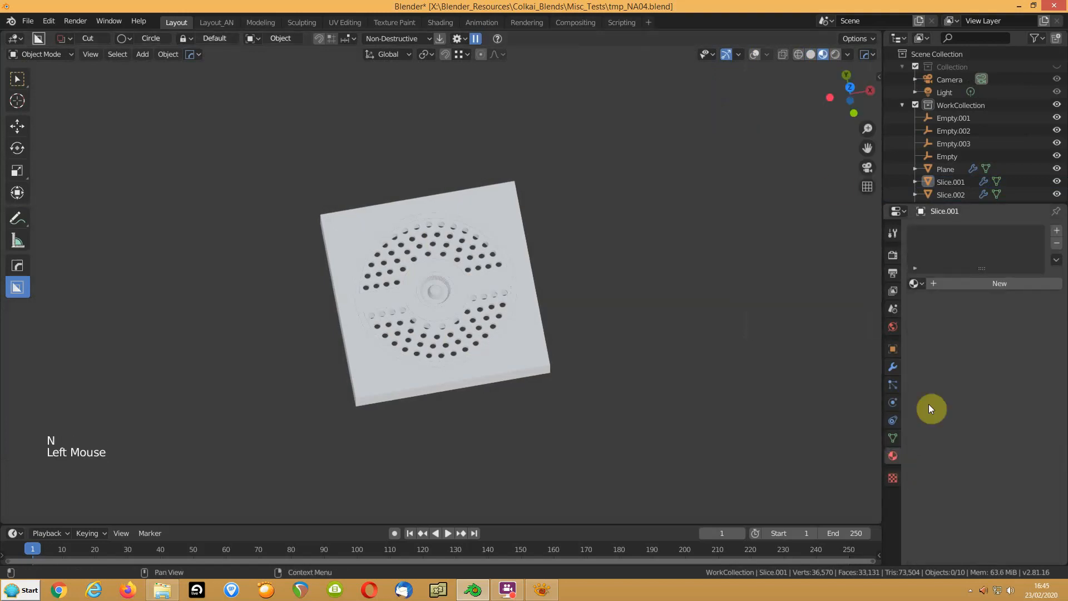
left_click(956, 281)
left_click(995, 411)
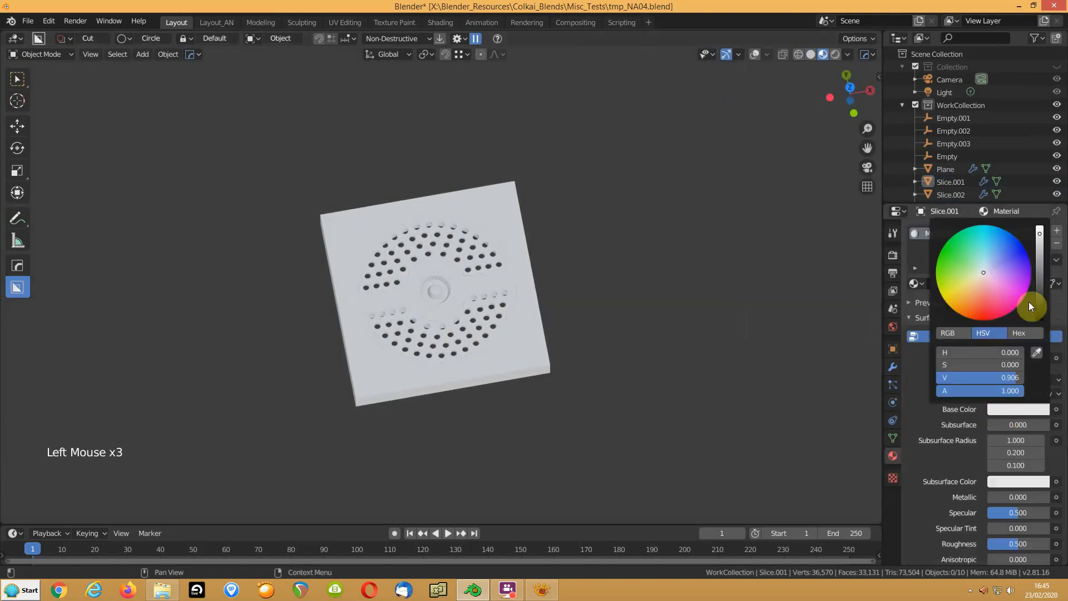
left_click_drag(1039, 258, 1040, 263)
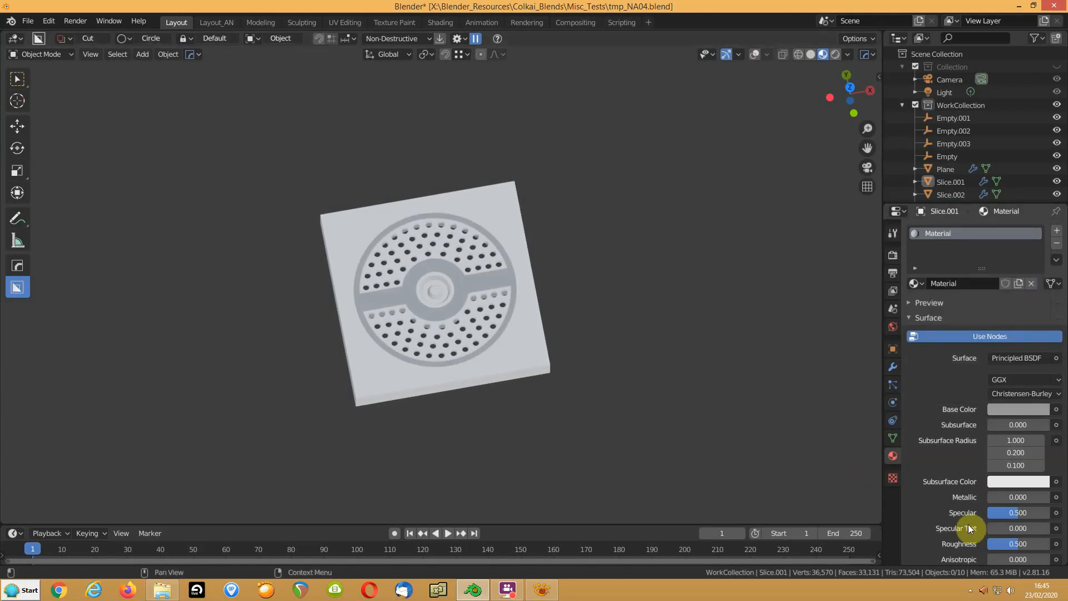
left_click_drag(1002, 497, 1054, 501)
left_click_drag(1026, 543, 1005, 544)
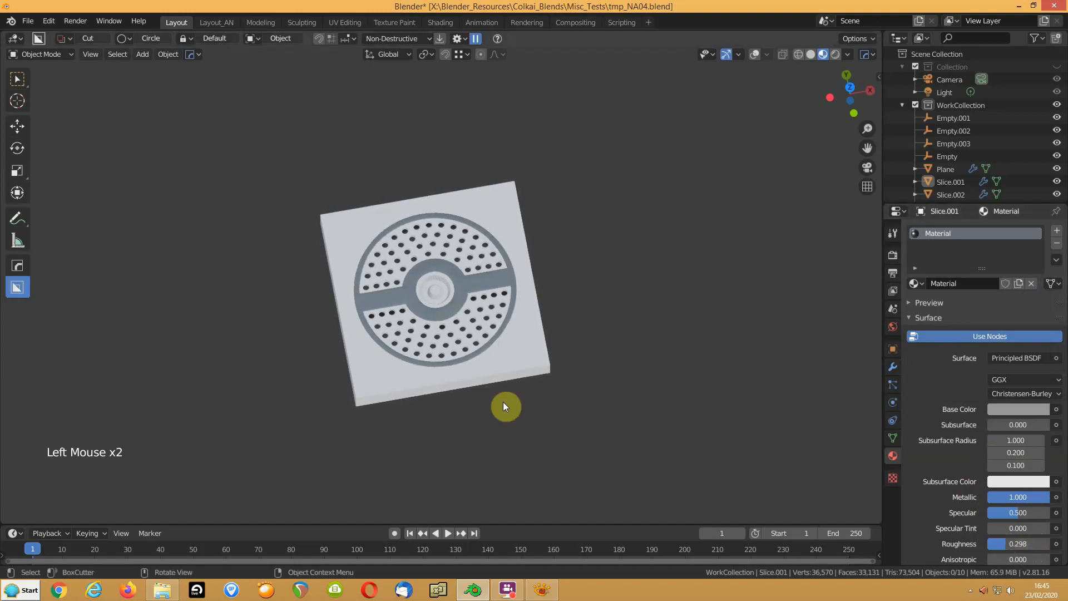
mouse_move(570, 288)
middle_mouse_down()
mouse_move(559, 266)
mouse_move(555, 276)
middle_mouse_up()
scroll(555, 276, "up", 5)
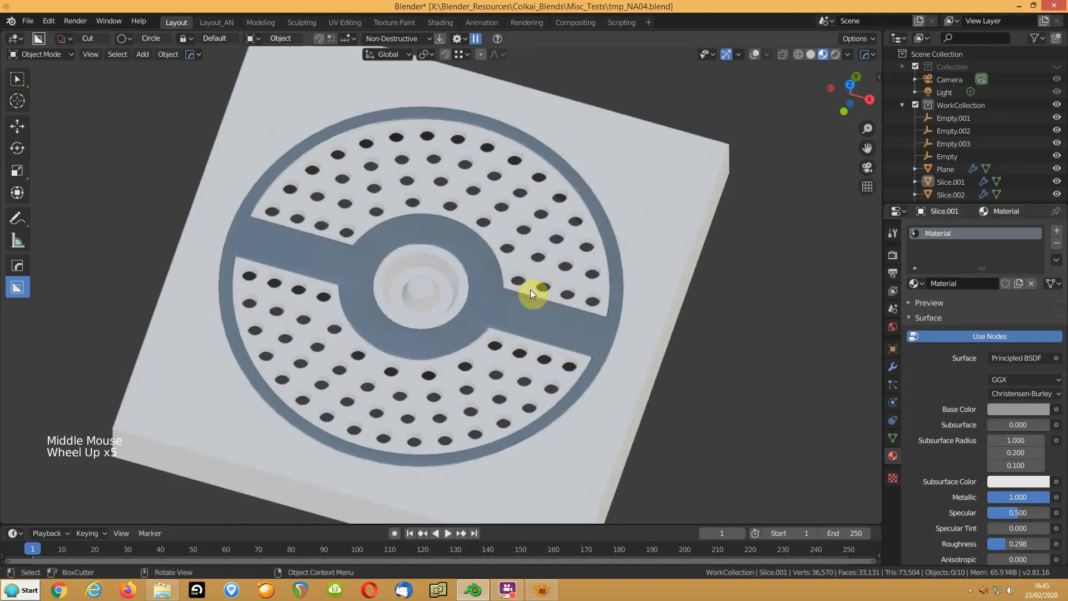
Show the viewport overlays and link the ring's material to the base, the perforated slice and the central slice
left_click(563, 321)
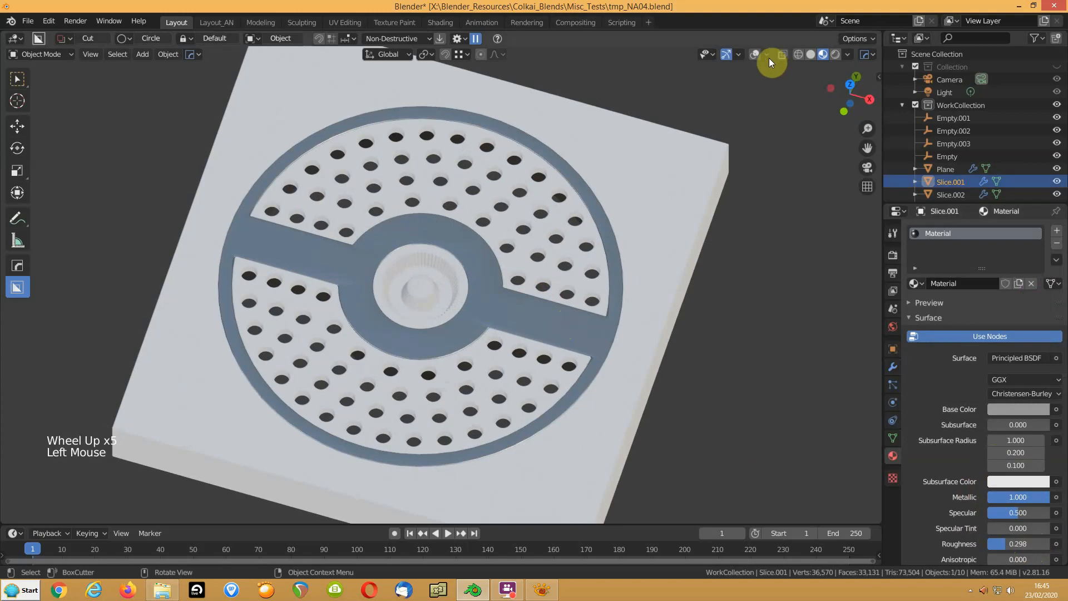
left_click(755, 54)
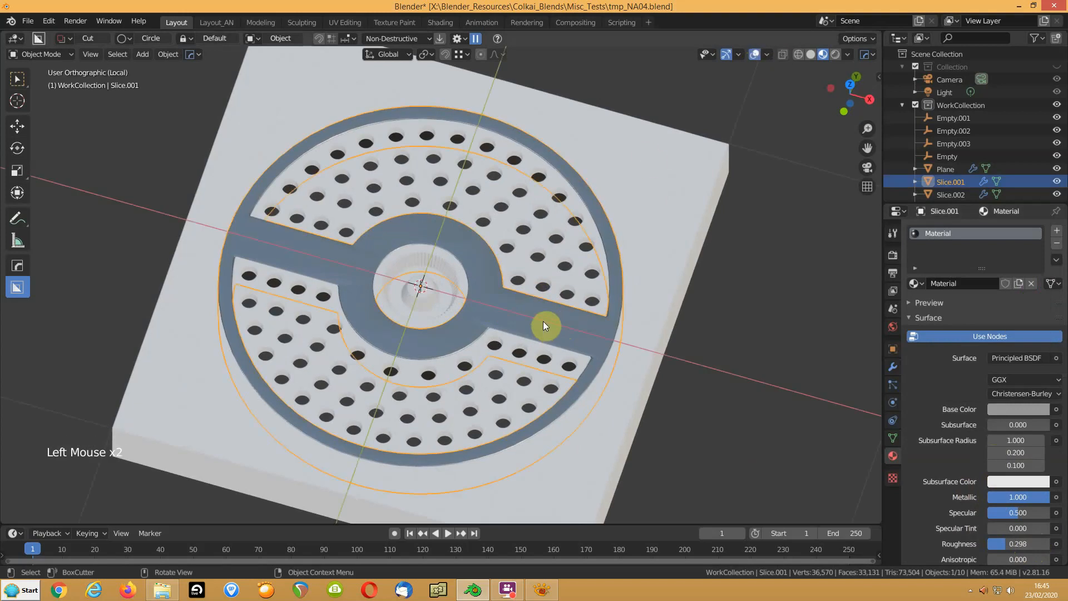
left_click(661, 268)
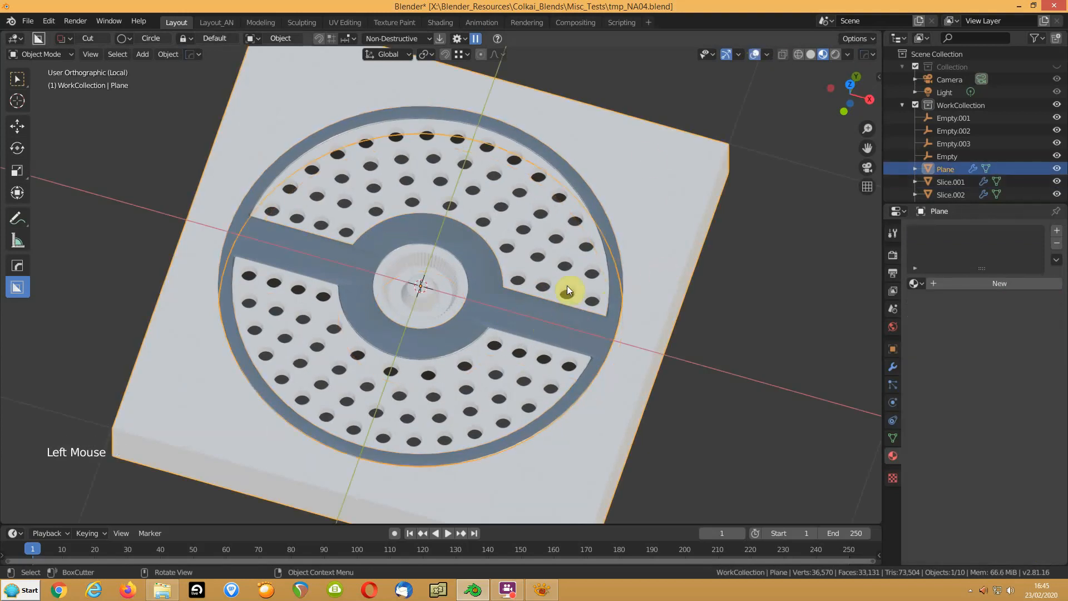
left_click(446, 269, "shift")
left_click(436, 280, "shift")
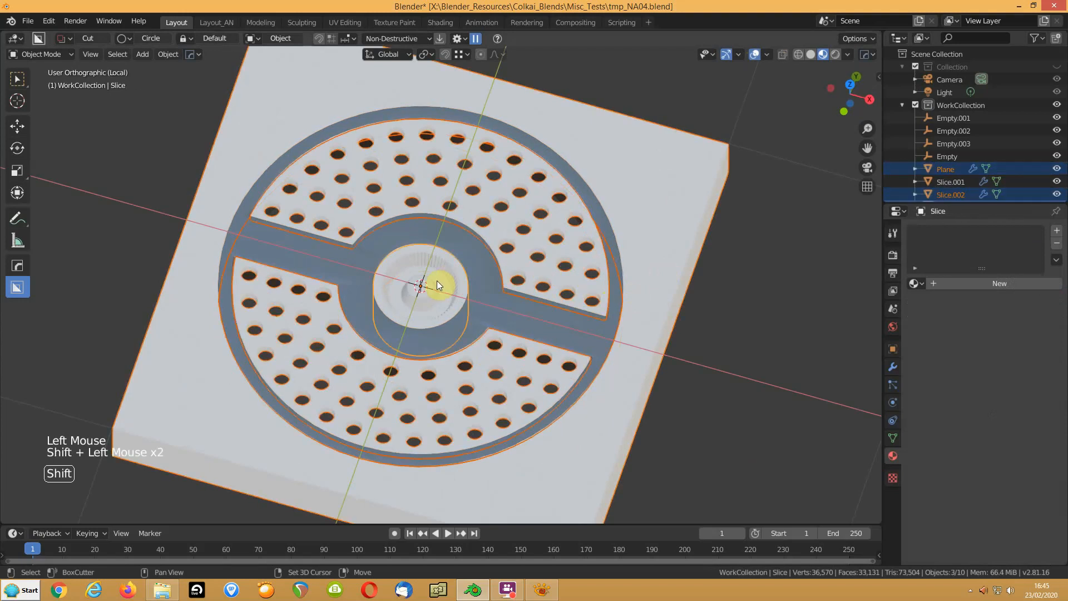
left_click(503, 309, "shift")
key("ctrl+l")
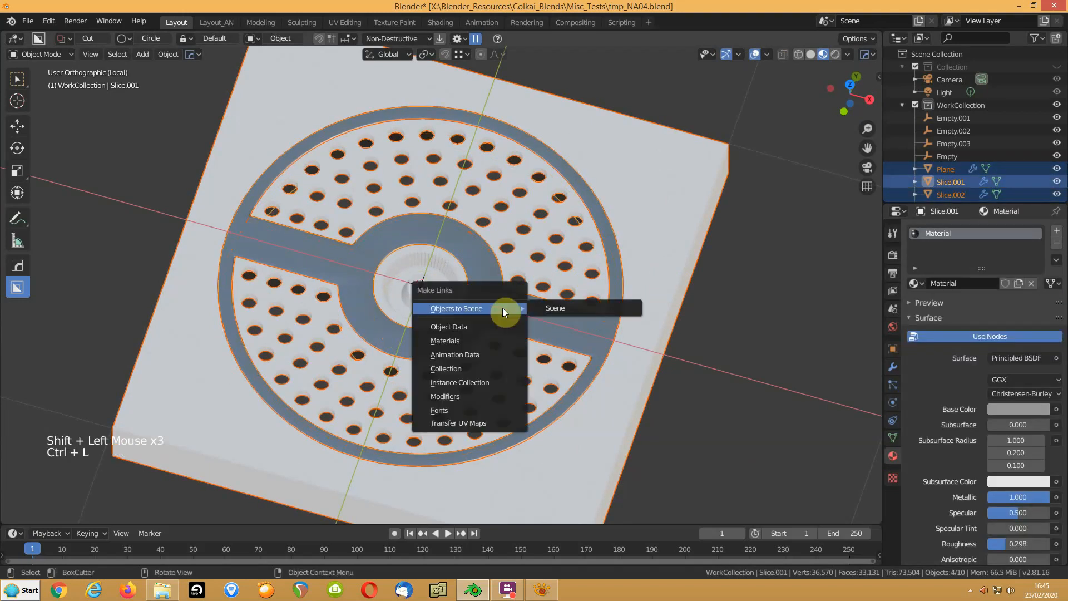
left_click(476, 341)
left_click(774, 301)
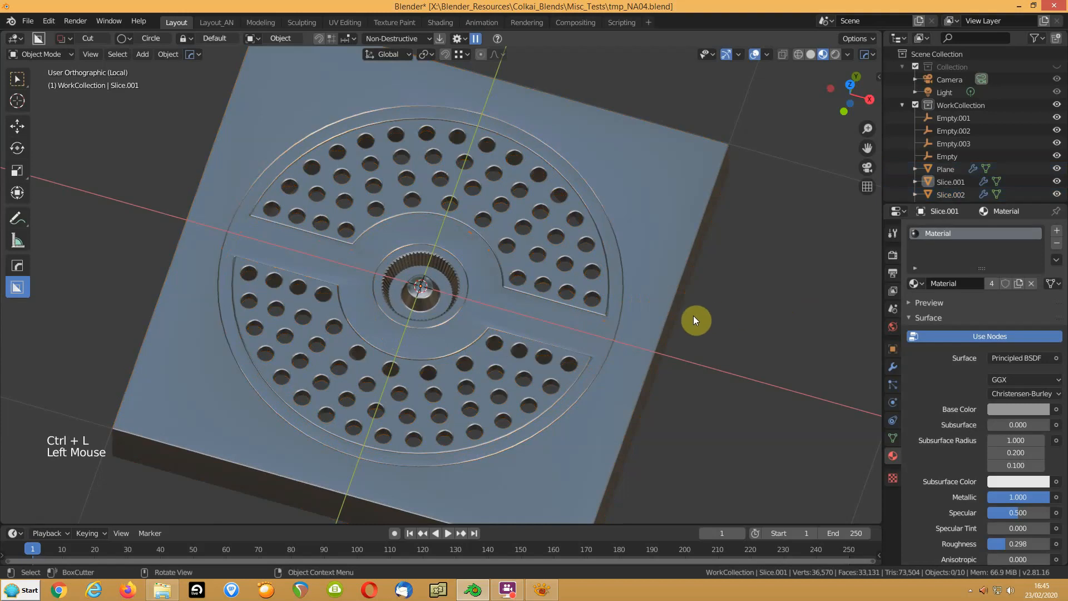
Hide the overlays and enable Harden Normals in the Bevel modifiers of the ring, base and central slice
middle_click_drag(677, 350, 693, 313, "shift")
left_click(752, 55)
middle_click_drag(740, 139, 735, 247)
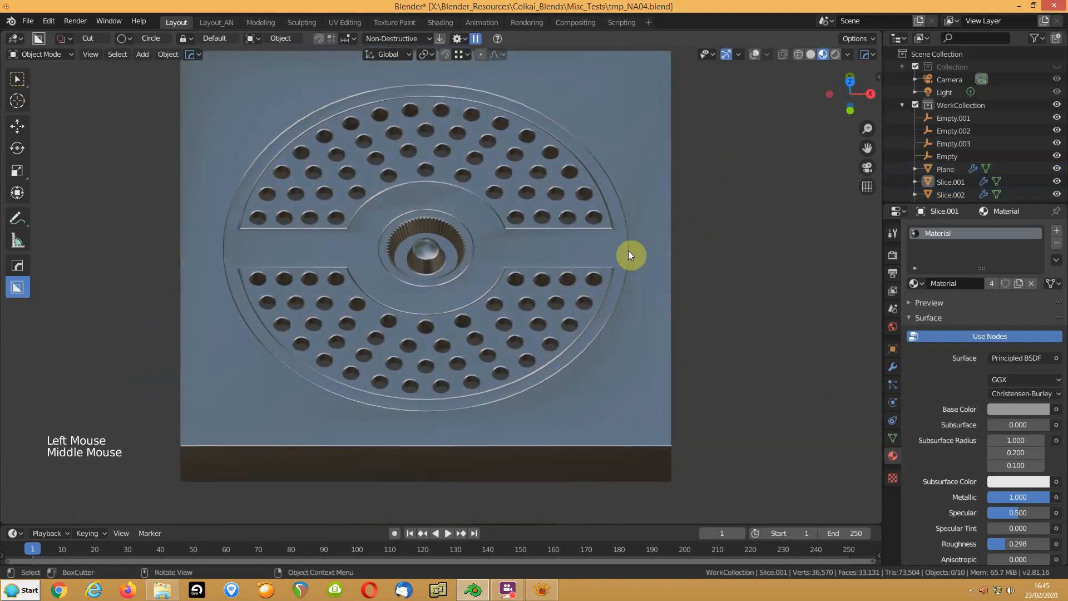
left_click(586, 247)
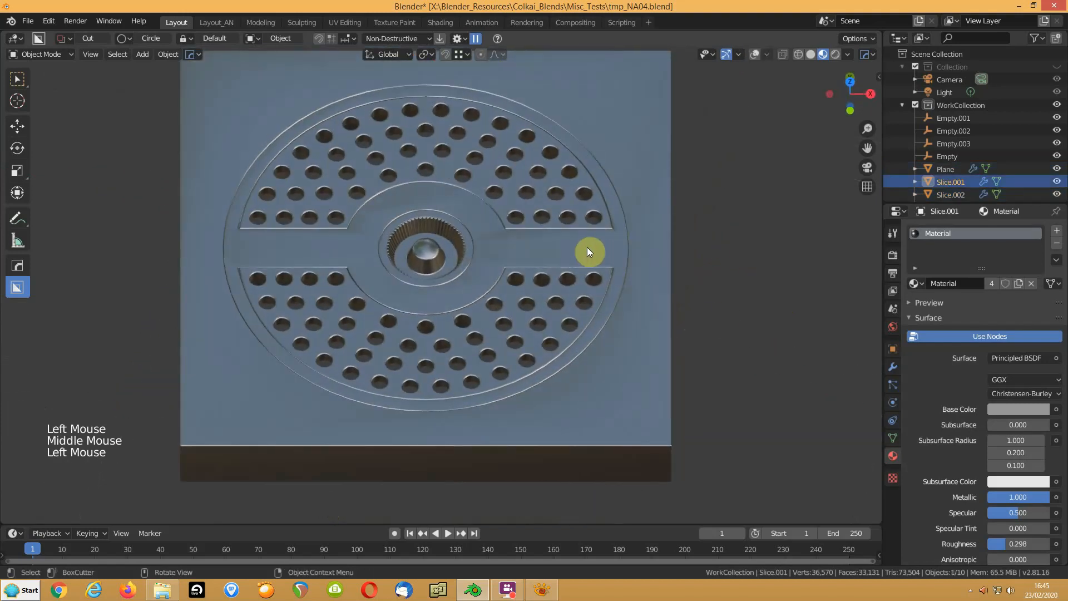
left_click(892, 369)
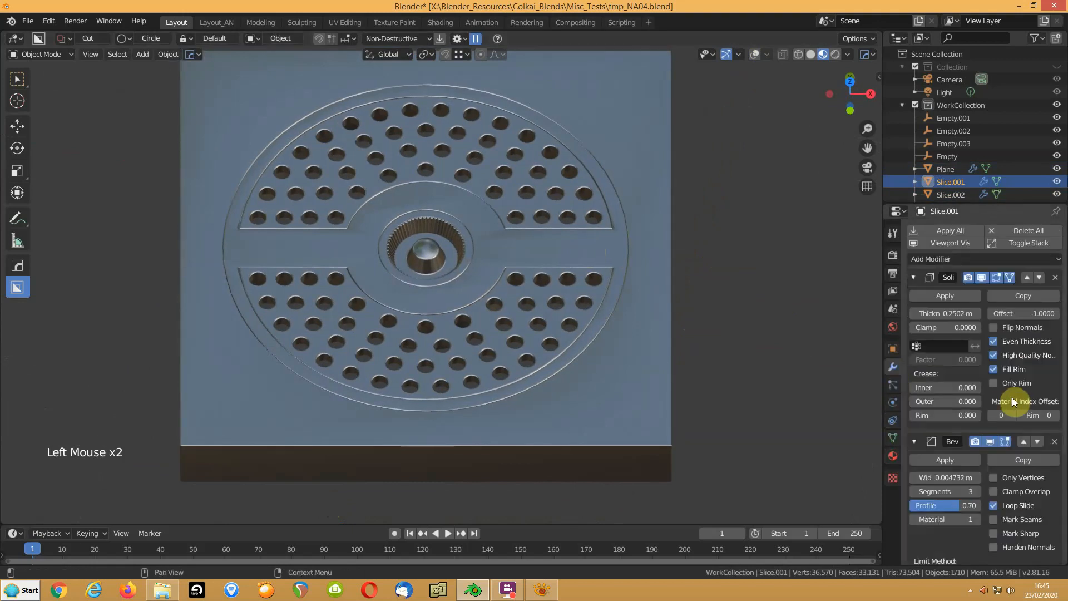
left_click(585, 363)
left_click(994, 549)
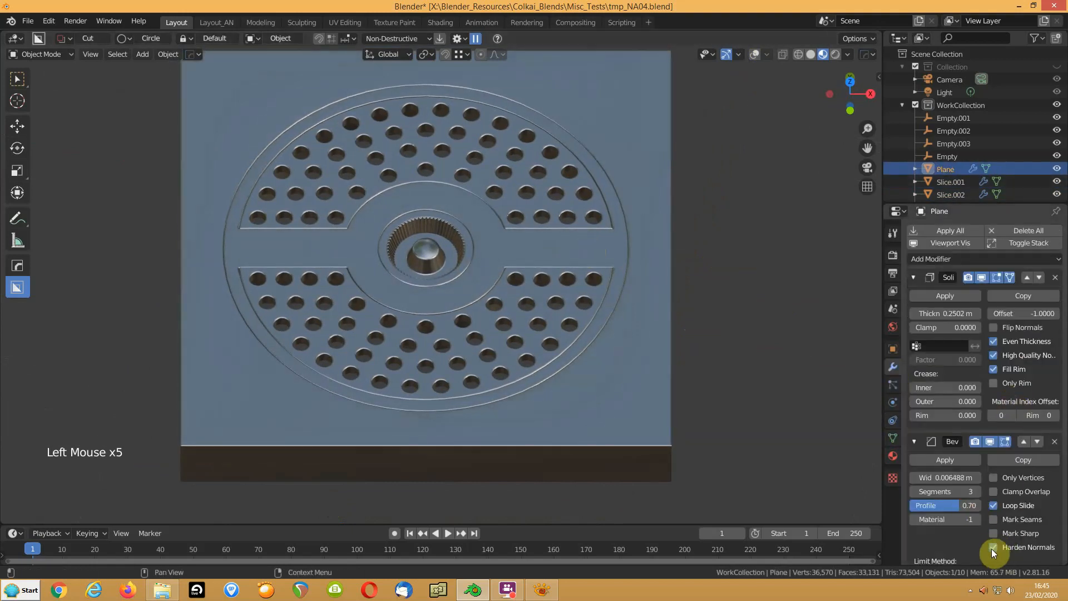
left_click(439, 259)
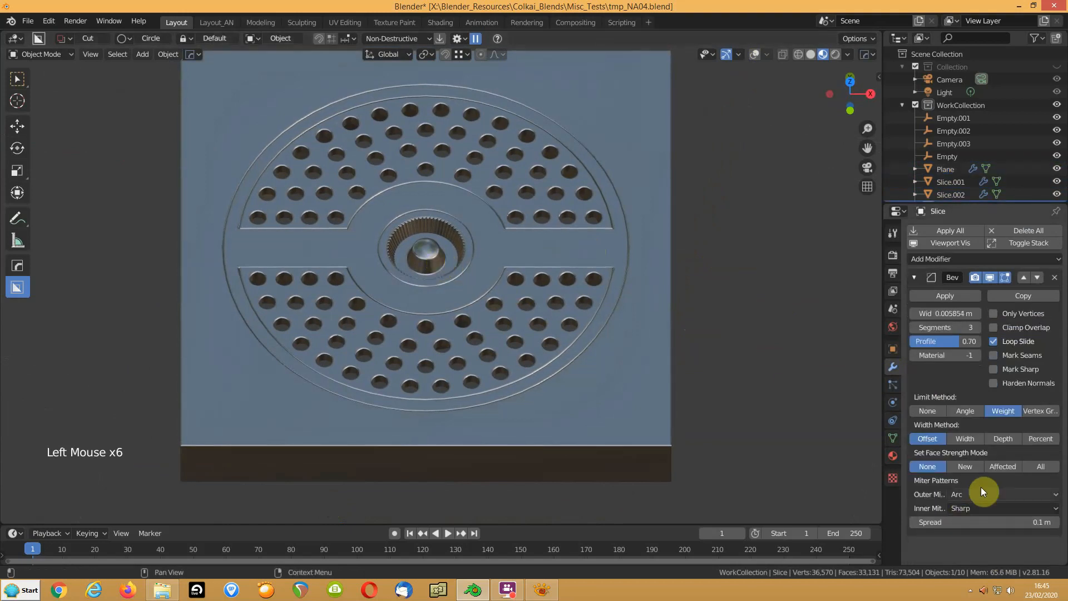
left_click(994, 384)
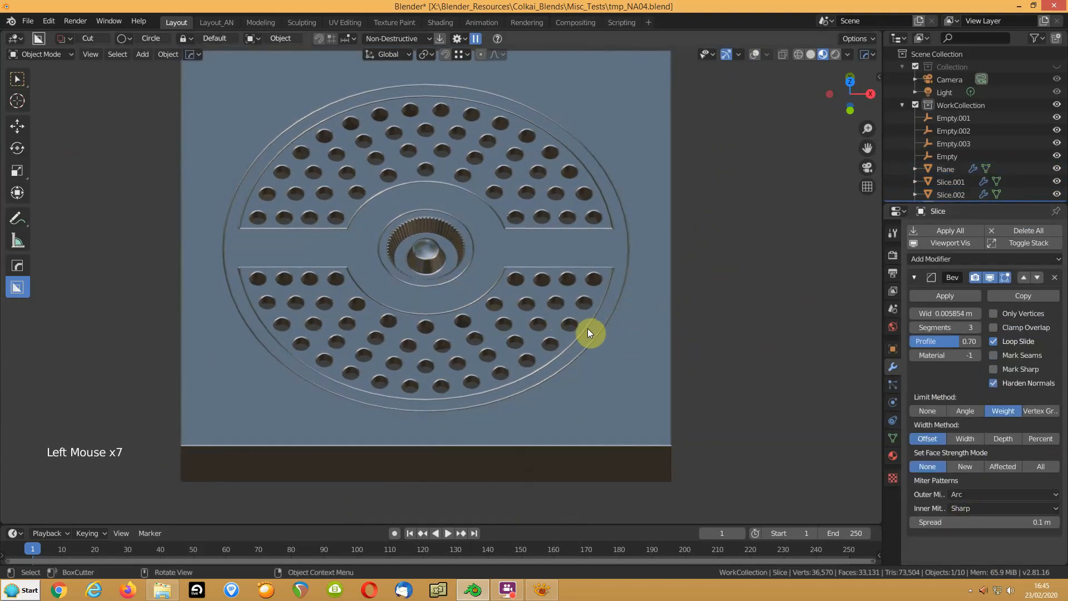
left_click(589, 297)
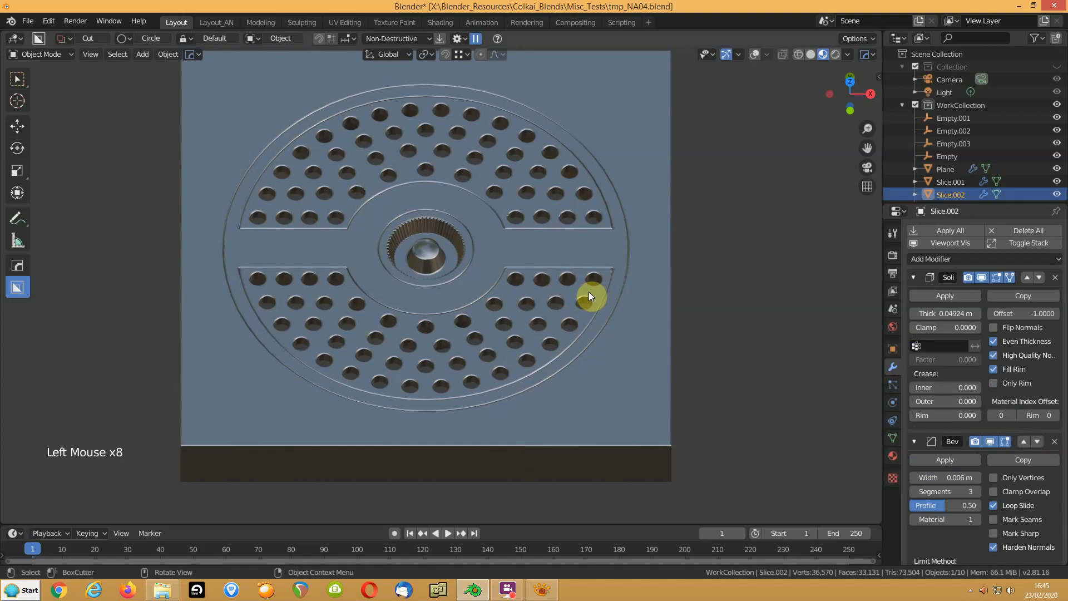
middle_click_drag(589, 291, 578, 315)
middle_click_drag(482, 368, 489, 336, "shift")
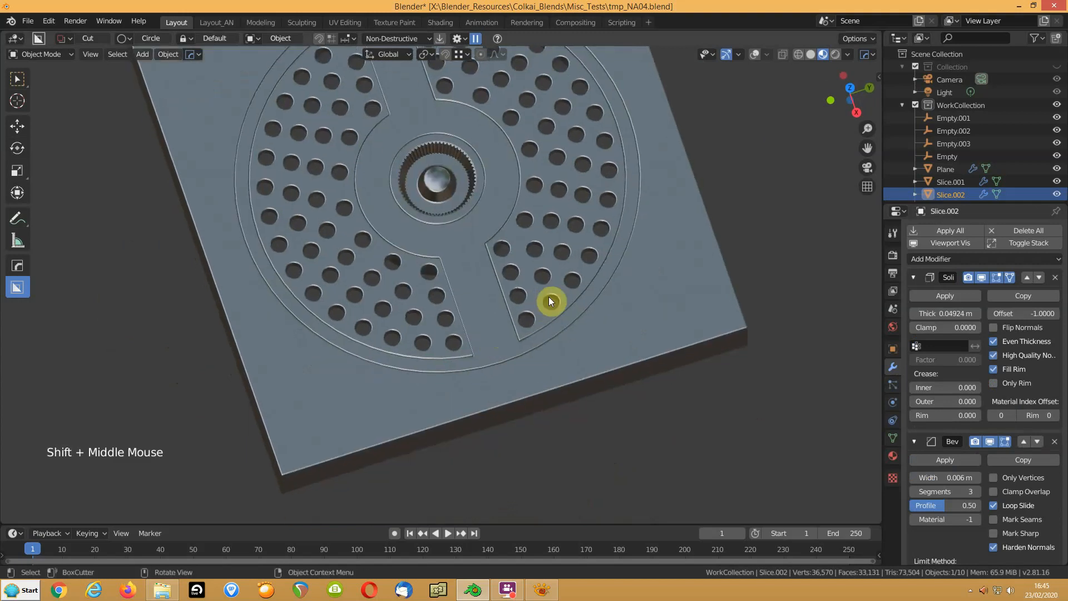
Turn the viewport overlays back on and set the BoxCutter shape to Box
left_click(754, 56)
scroll(493, 329, "up", 4)
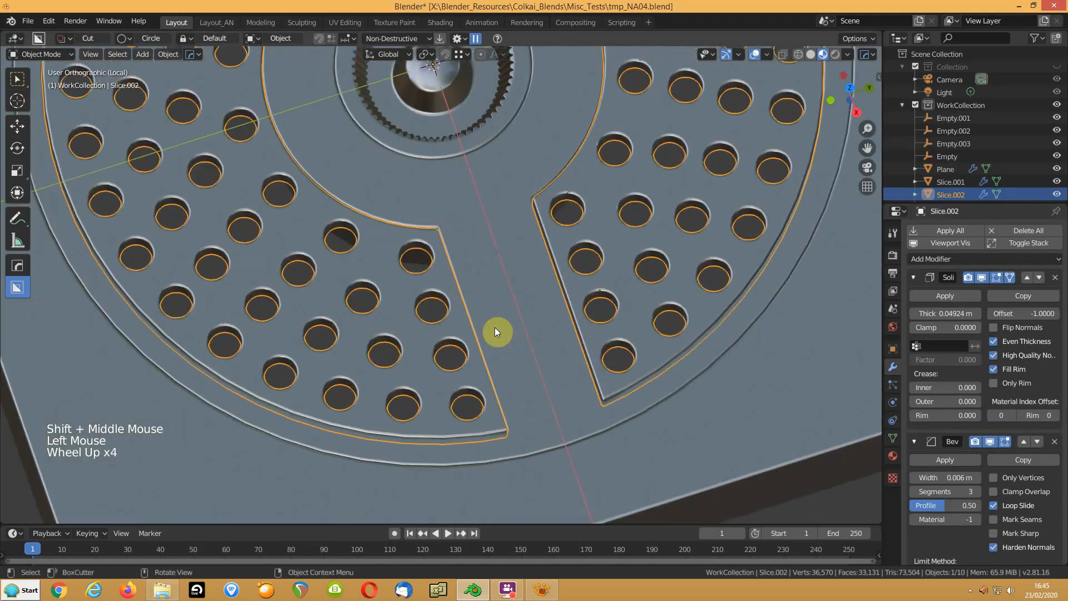
left_click(124, 39)
left_click(89, 65)
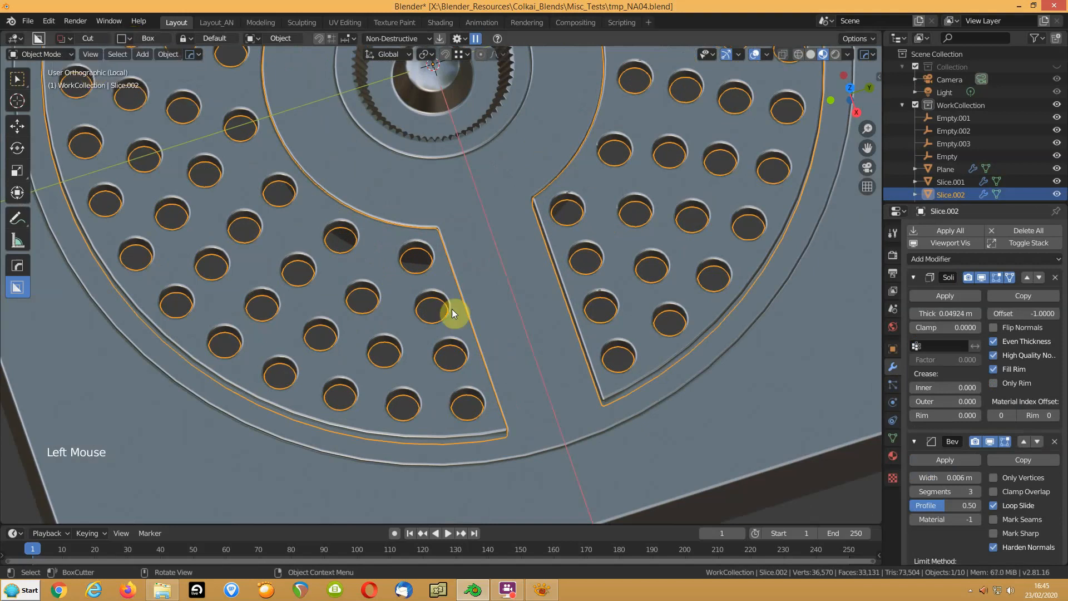
scroll(583, 406, "down", 3)
middle_click_drag(594, 398, 480, 349)
scroll(481, 353, "up", 2)
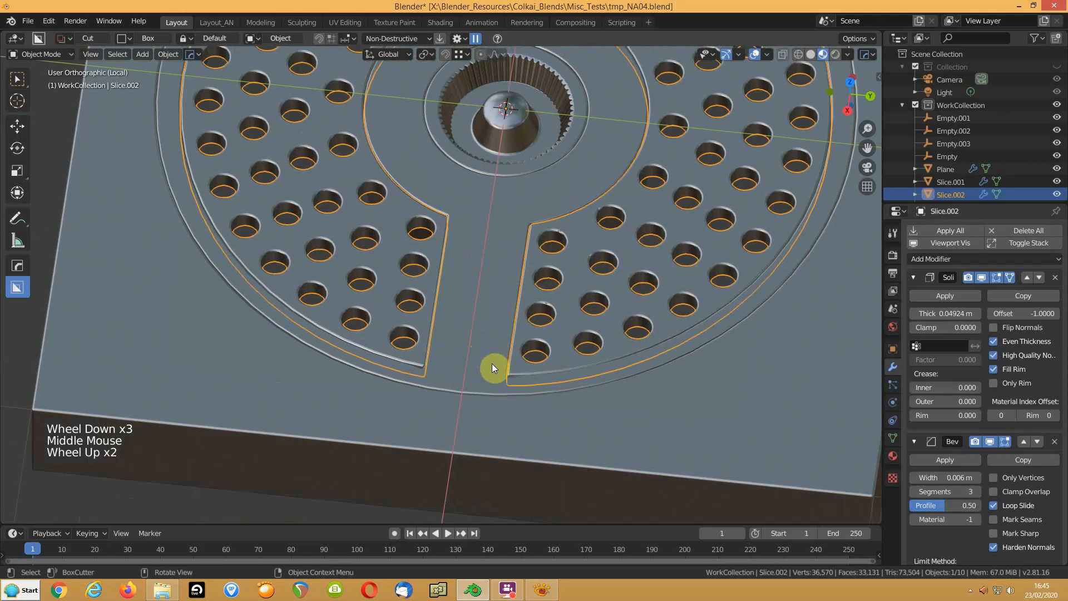
left_click(495, 364)
left_click_drag(481, 376, 463, 373)
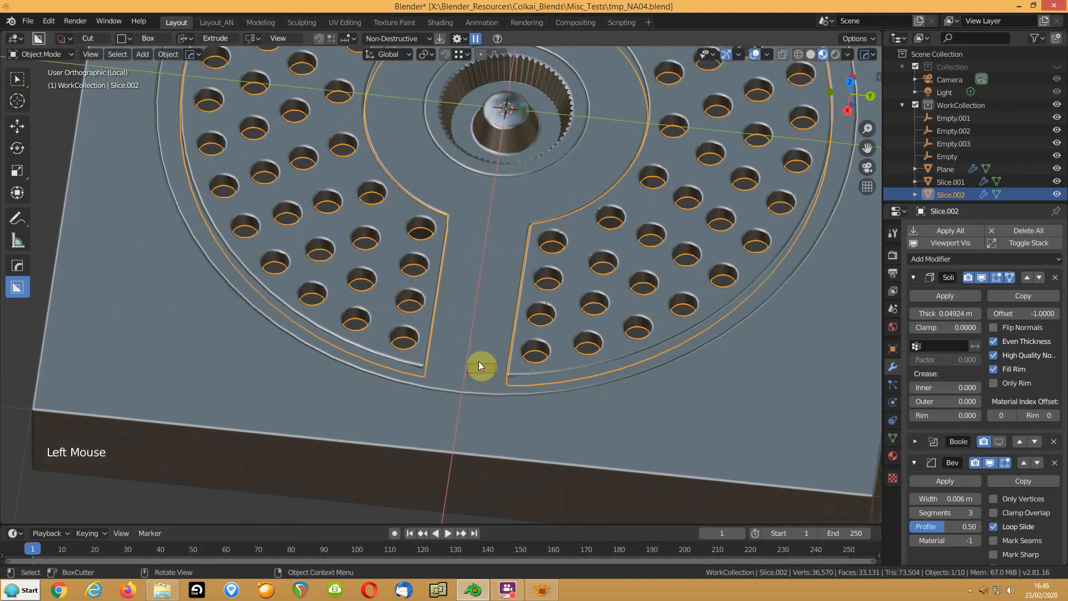
key("Escape")
Select the ring, switch to solid shading and cut a small shallow box across the bridge near its outer end
left_click(466, 362)
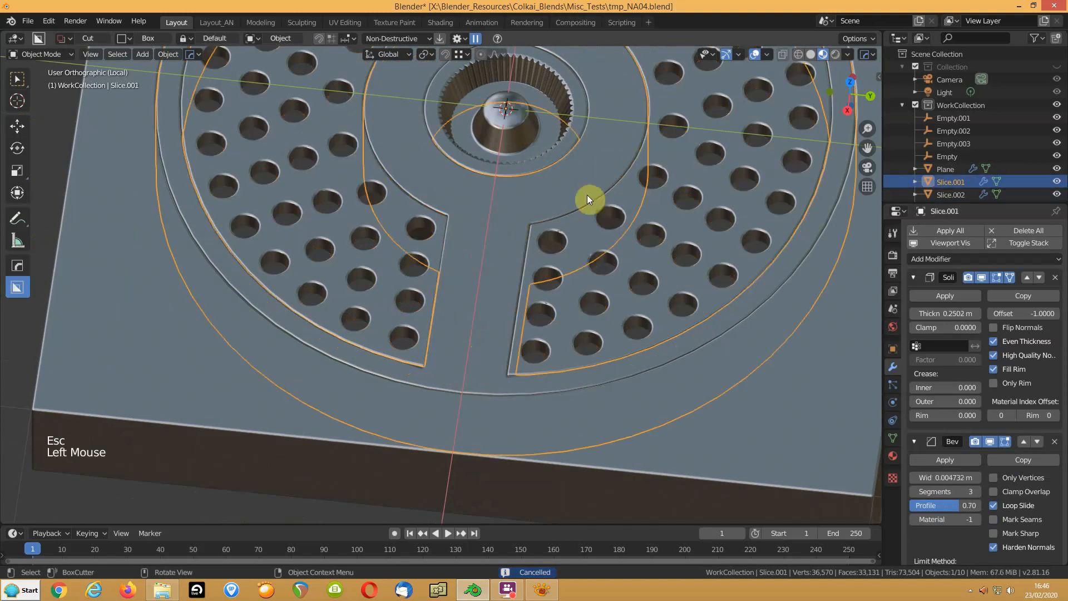
left_click(811, 54)
left_click(454, 365)
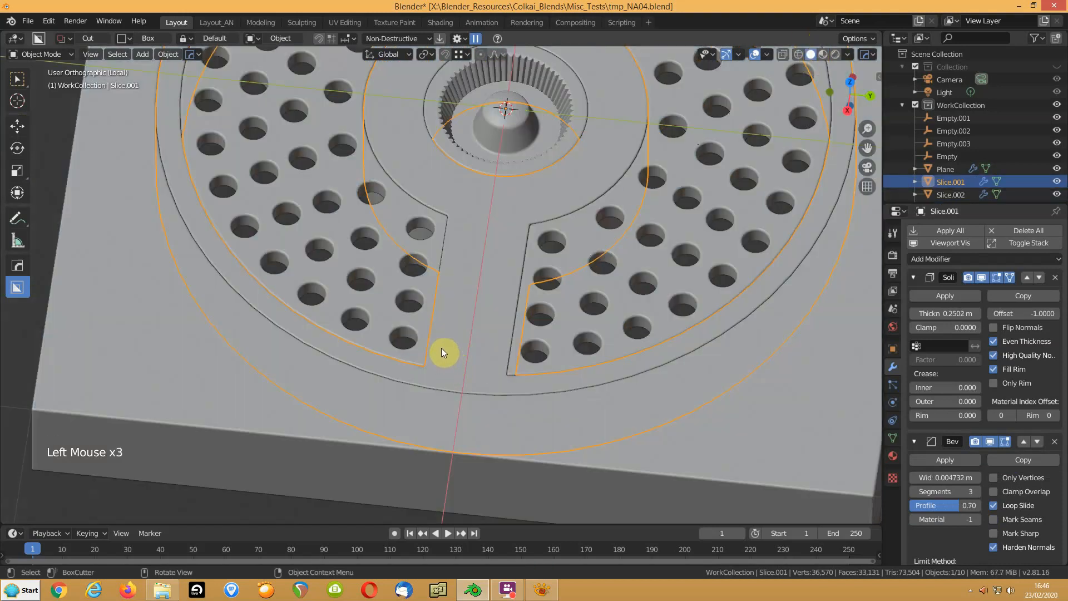
mouse_move(442, 348)
left_mouse_down()
mouse_move(442, 365)
mouse_move(496, 371)
left_mouse_up()
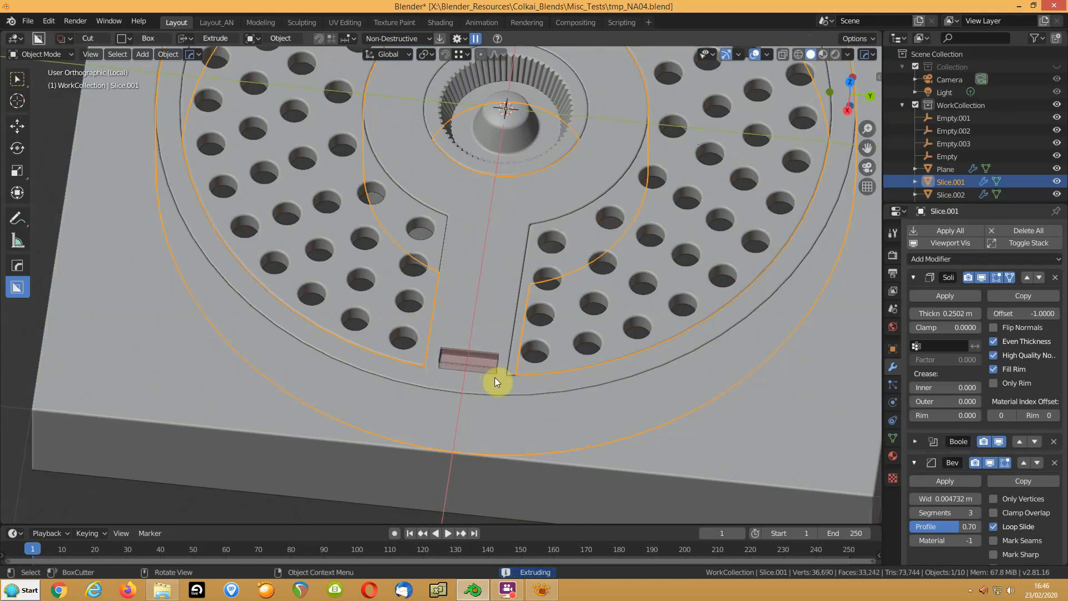
Change the box cut to a Slice, bevel its corners into rounded ends, and lock and apply the shape
key("x")
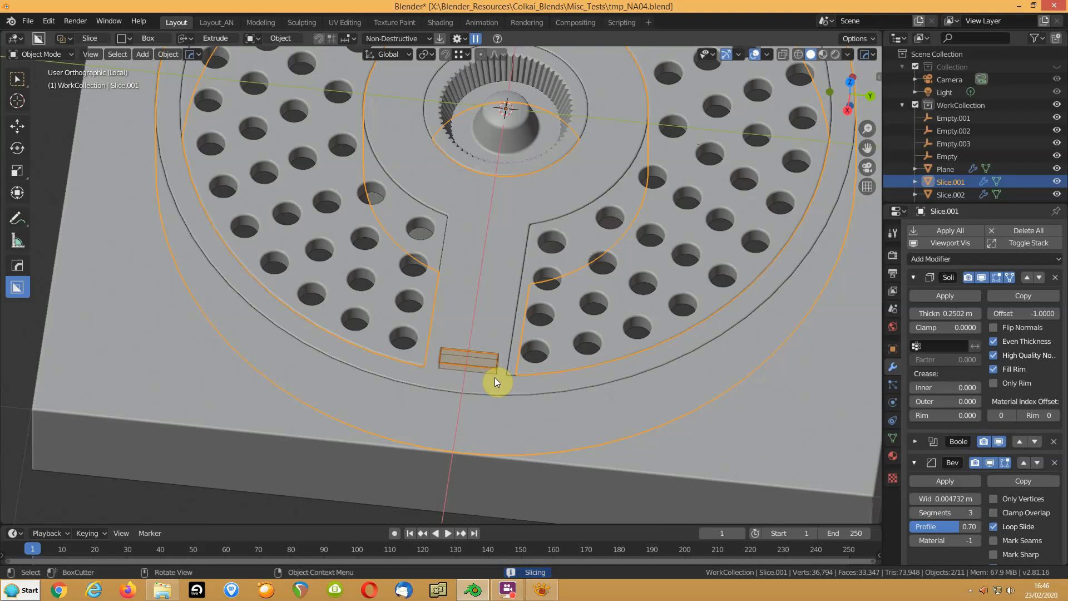
key("b")
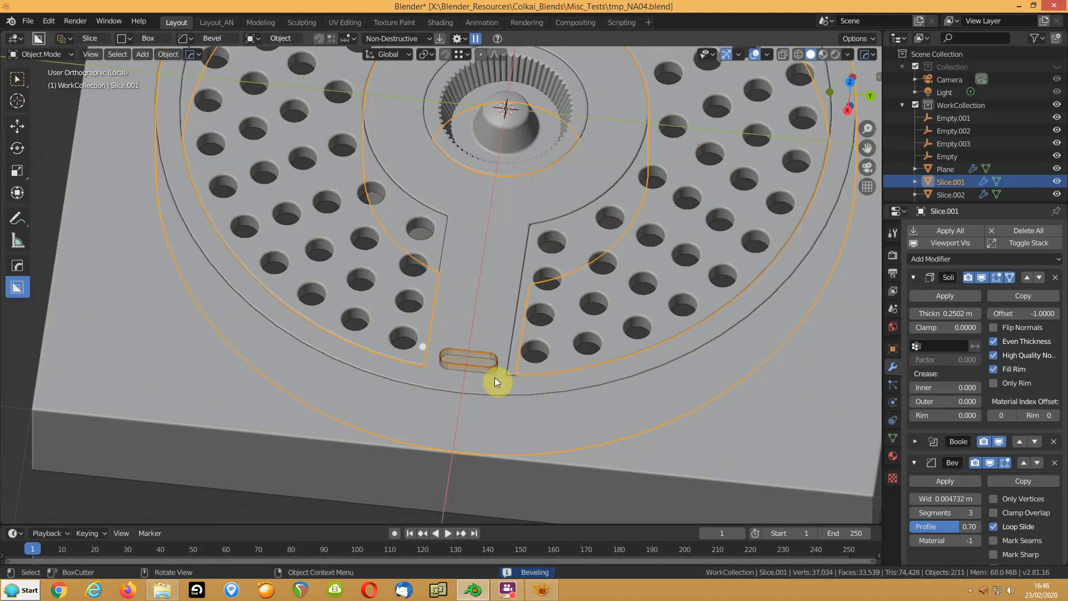
left_click(495, 378, "shift")
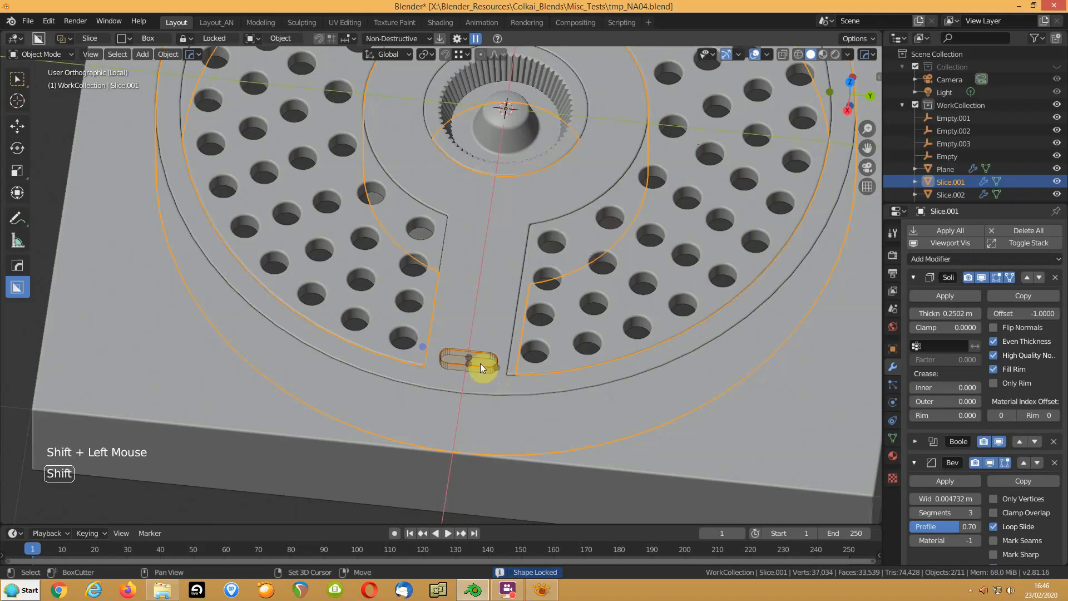
middle_click_drag(484, 365, 531, 356)
scroll(505, 345, "down", 2)
scroll(506, 355, "down", 1, "shift")
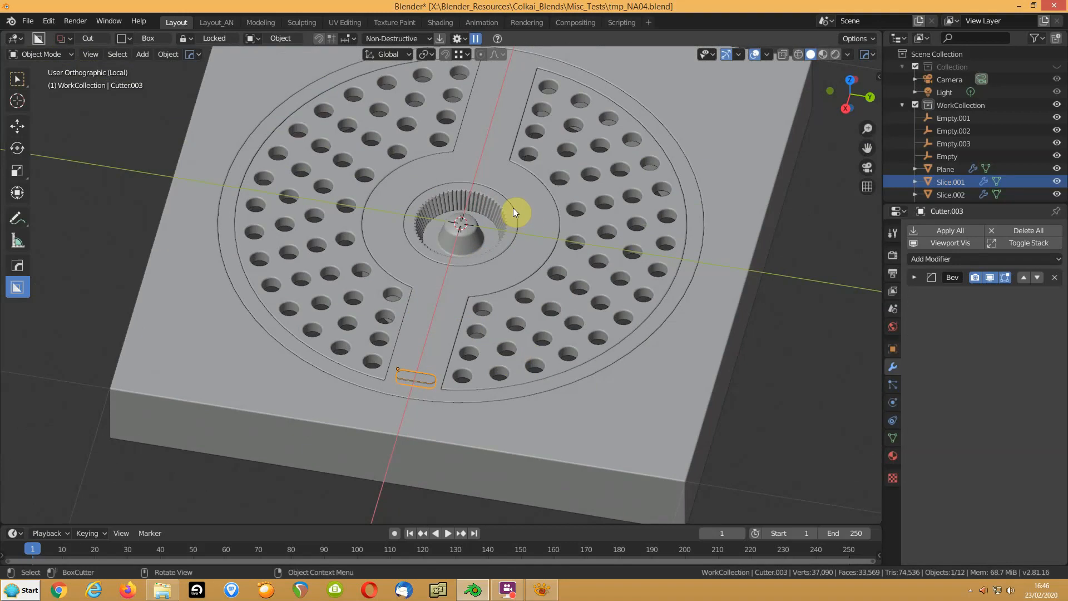
Mirror the slot cutter along X about the ring with HardOps Mirror and deselect everything
left_click(520, 194, "shift")
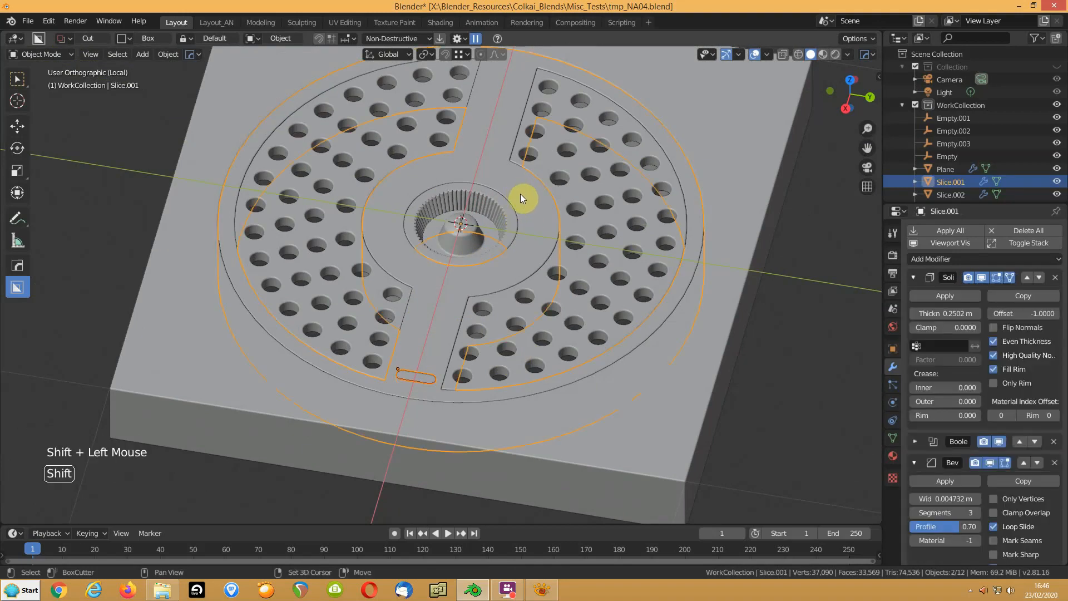
key("alt+x")
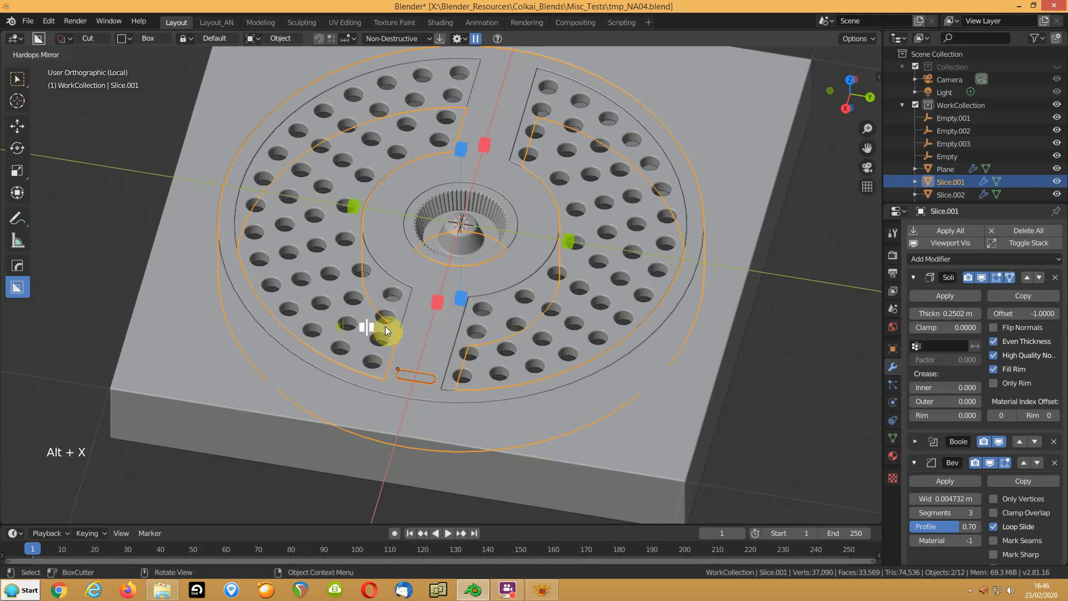
left_click(438, 303)
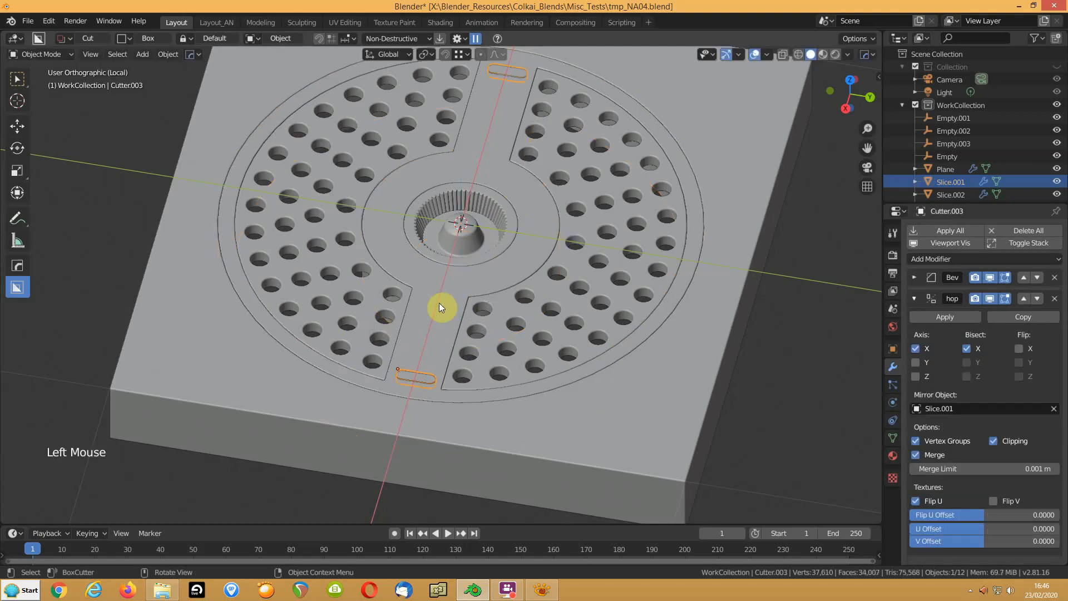
left_click(139, 264)
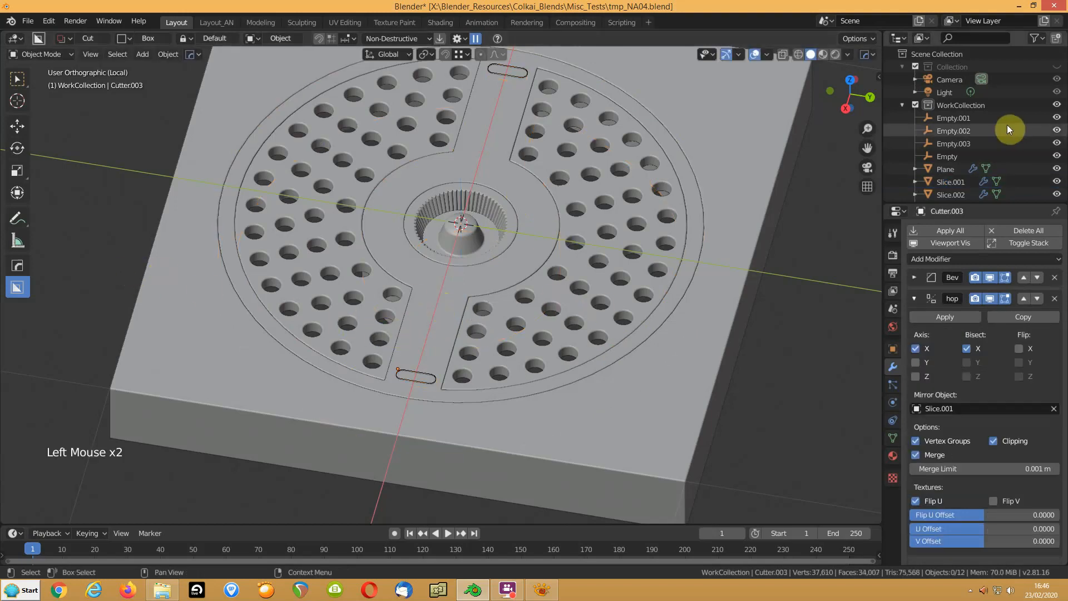
Hide the mirrored slot cutter in the Cutters collection and deselect the slot slice on the bridge
scroll(1011, 122, "down", 4)
left_click(1057, 143)
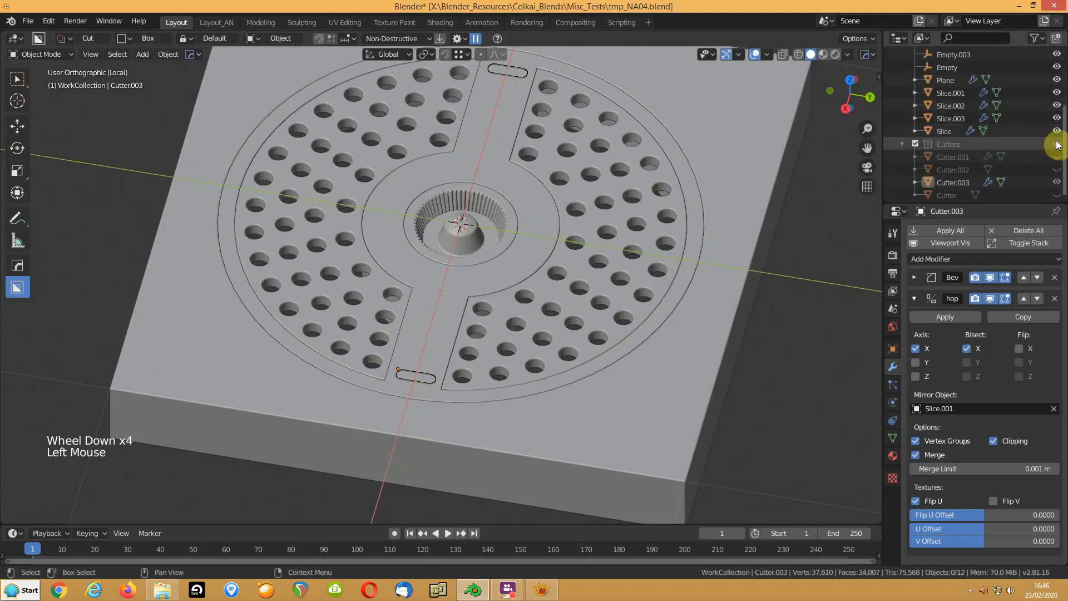
left_click(411, 373)
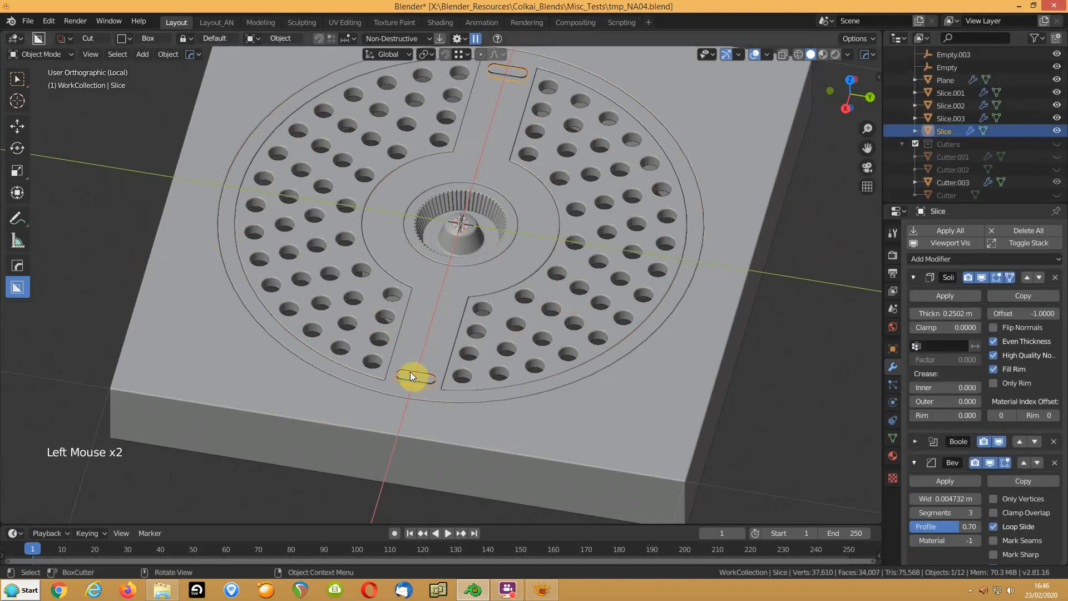
left_click(409, 372)
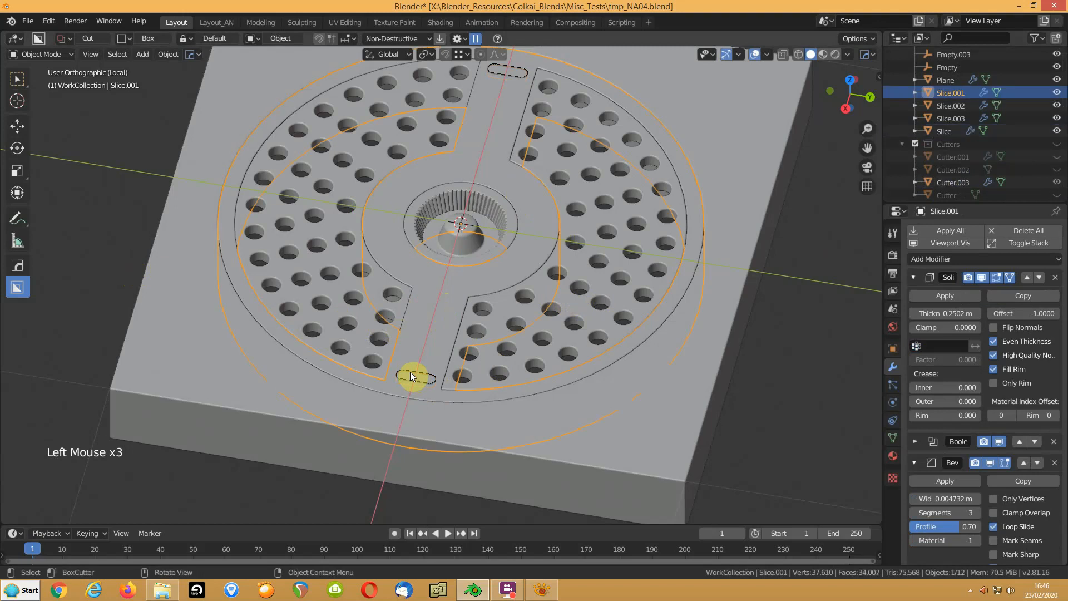
left_click(410, 371)
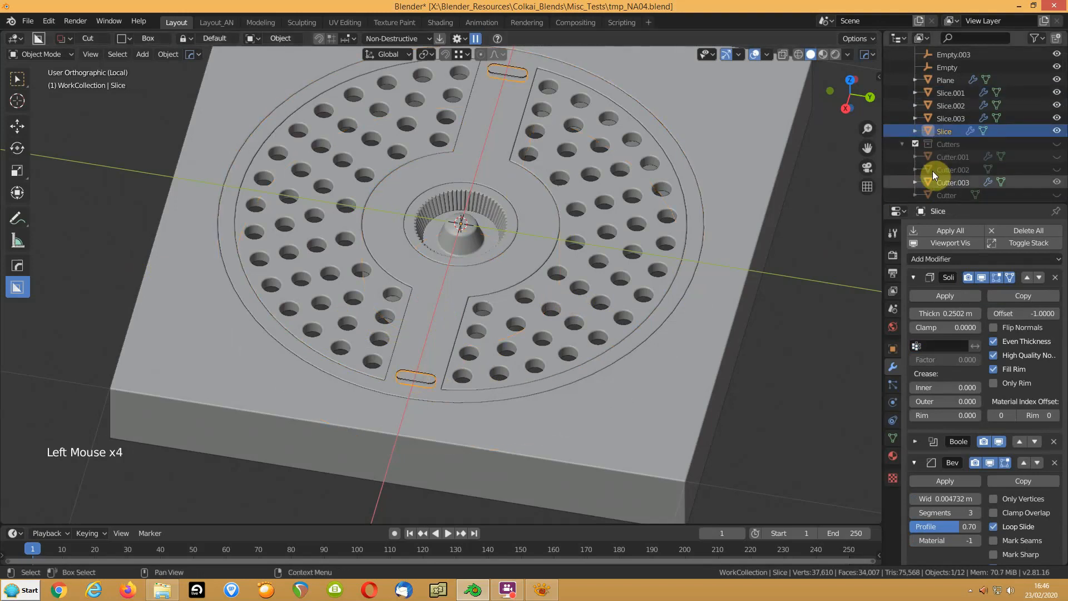
left_click(1057, 182)
left_click(829, 246)
middle_click_drag(829, 246, 607, 273)
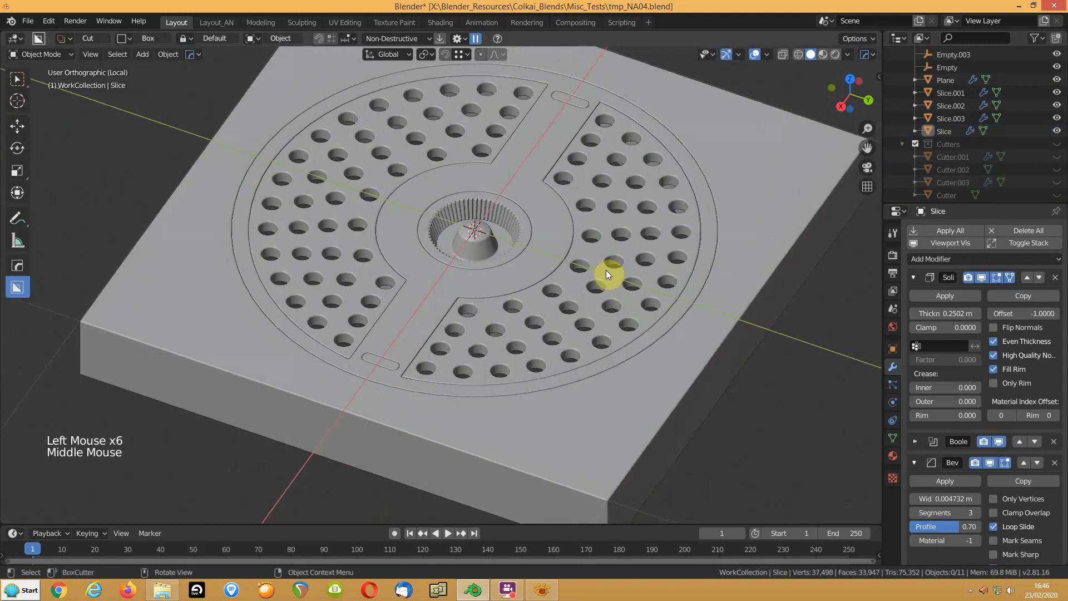
Select the slot slice, switch the viewport to material preview and turn off the overlays
left_click(389, 367)
key("KP_Decimal")
scroll(389, 369, "up", 5)
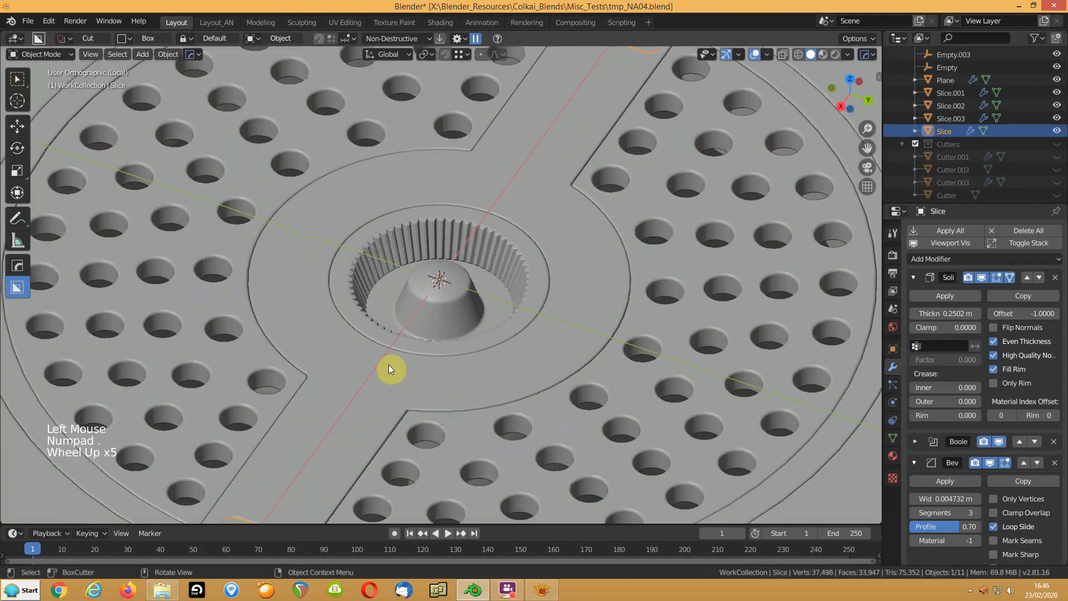
scroll(390, 369, "down", 8)
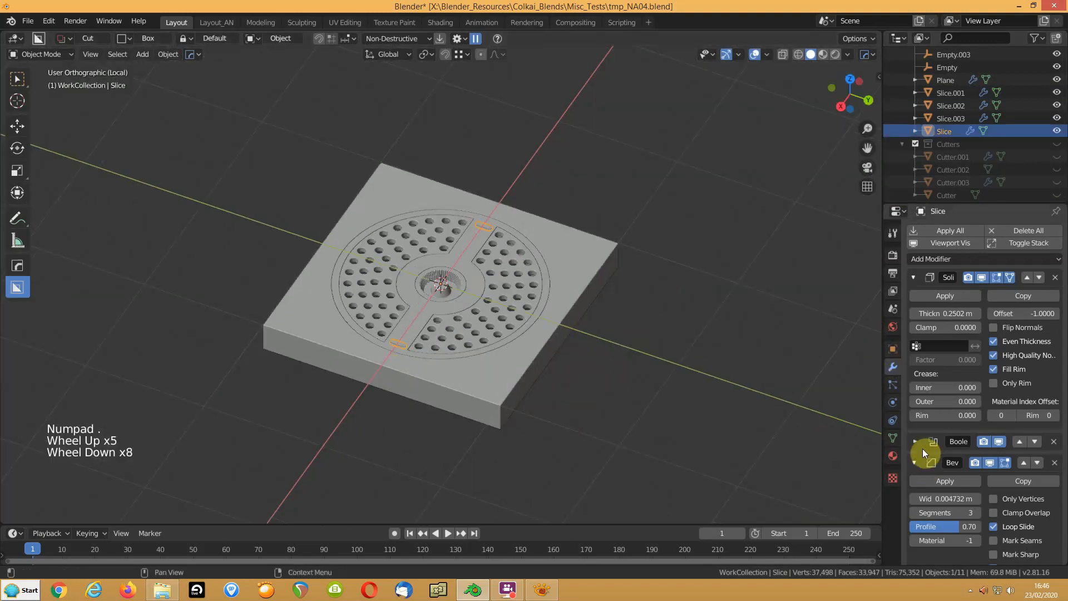
left_click(825, 54)
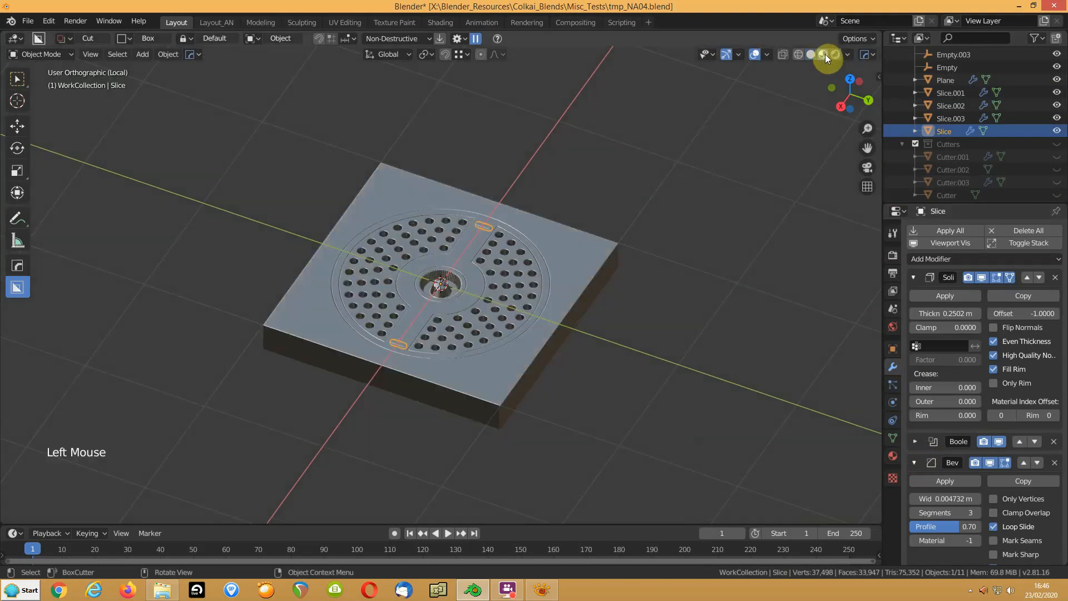
left_click(783, 54)
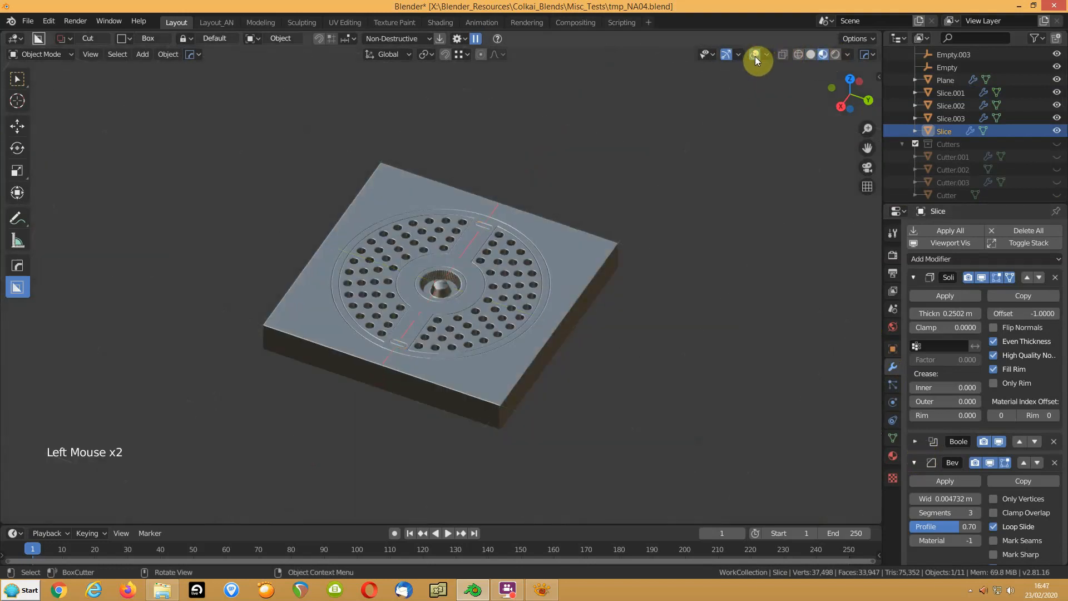
scroll(705, 232, "up", 3)
middle_click_drag(706, 232, 741, 229)
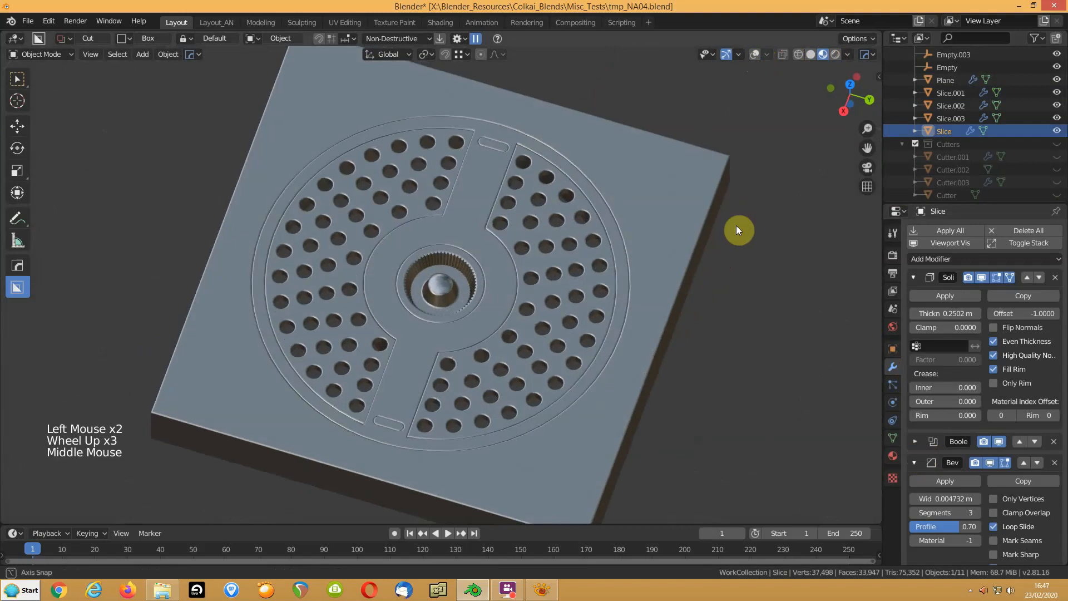
Give the slot slice its own copy of the metallic material, darken its base color and lower its roughness to 0.184
left_click(496, 146)
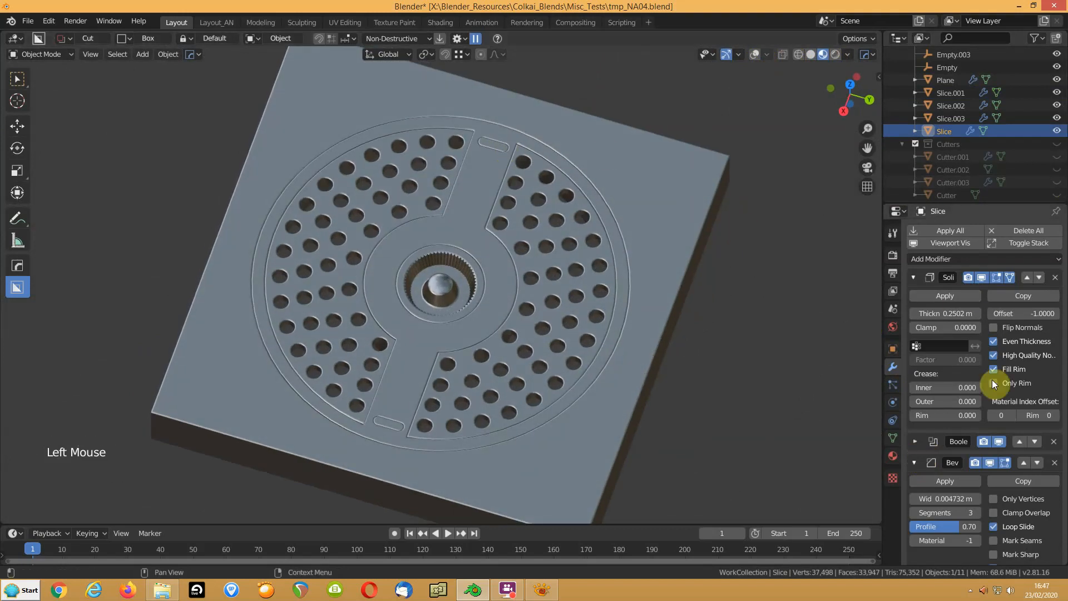
left_click(894, 456)
left_click(1019, 283)
left_click(1008, 410)
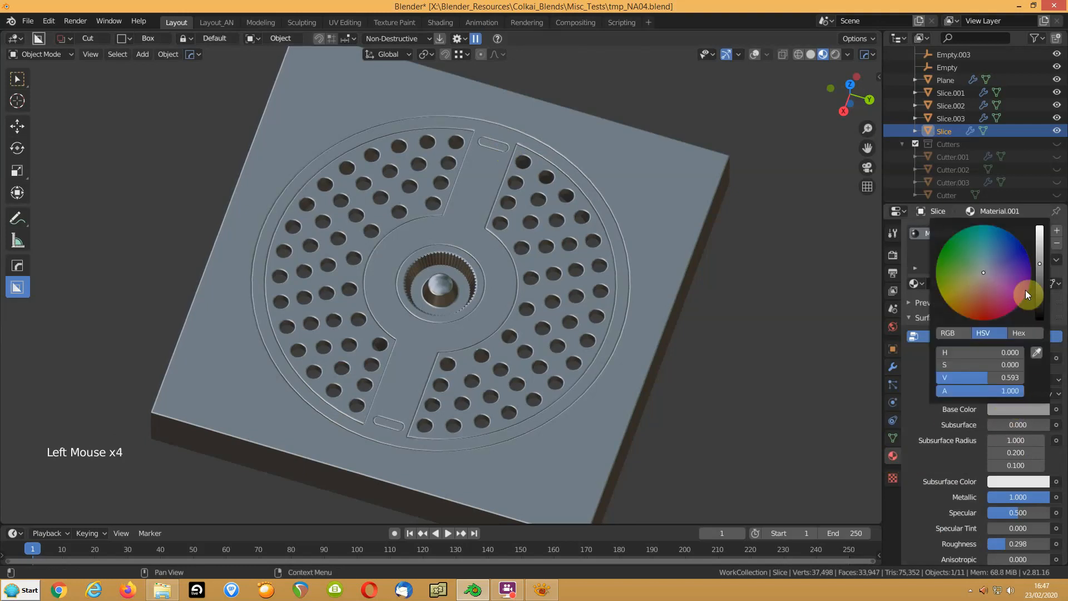
left_click_drag(1039, 266, 1040, 291)
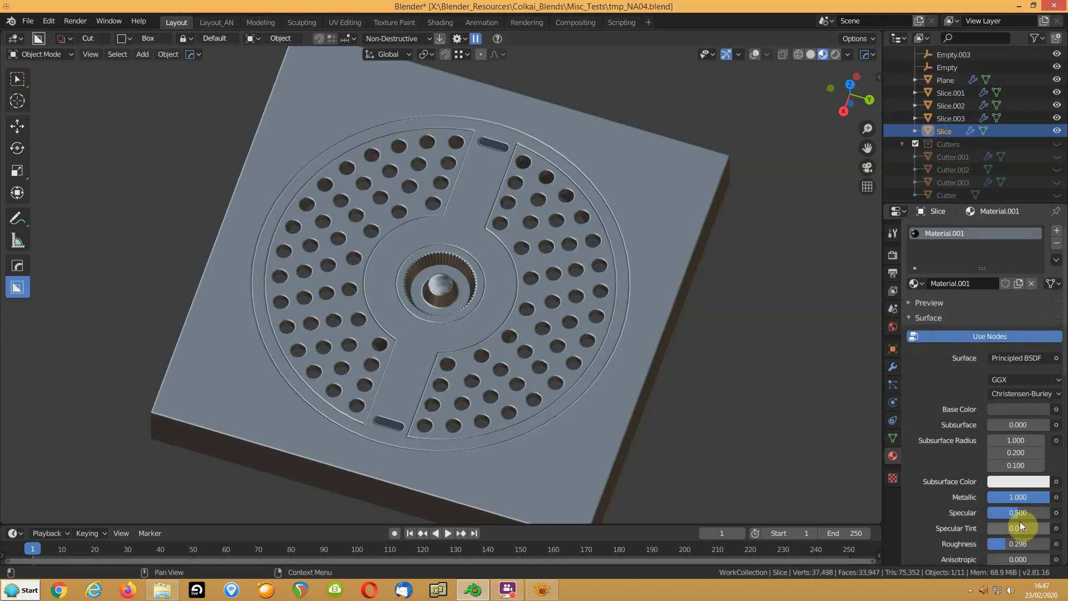
left_click_drag(1006, 544, 999, 545)
Assign the dark Material.001 to the central recess slice and the perforated panel slices, and deselect them
left_click(443, 285)
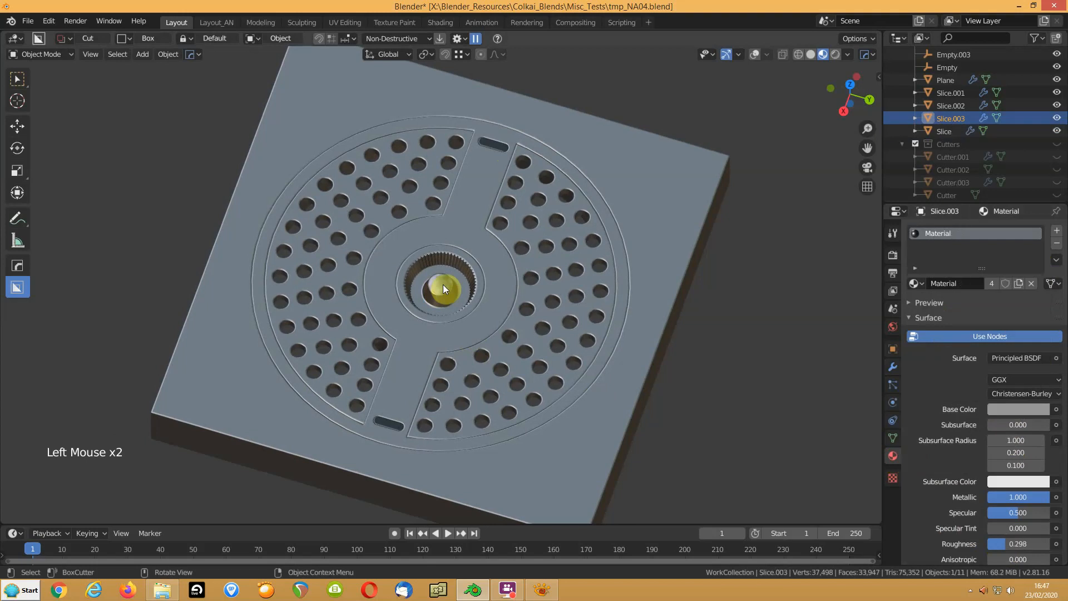
left_click(915, 283)
left_click(822, 314)
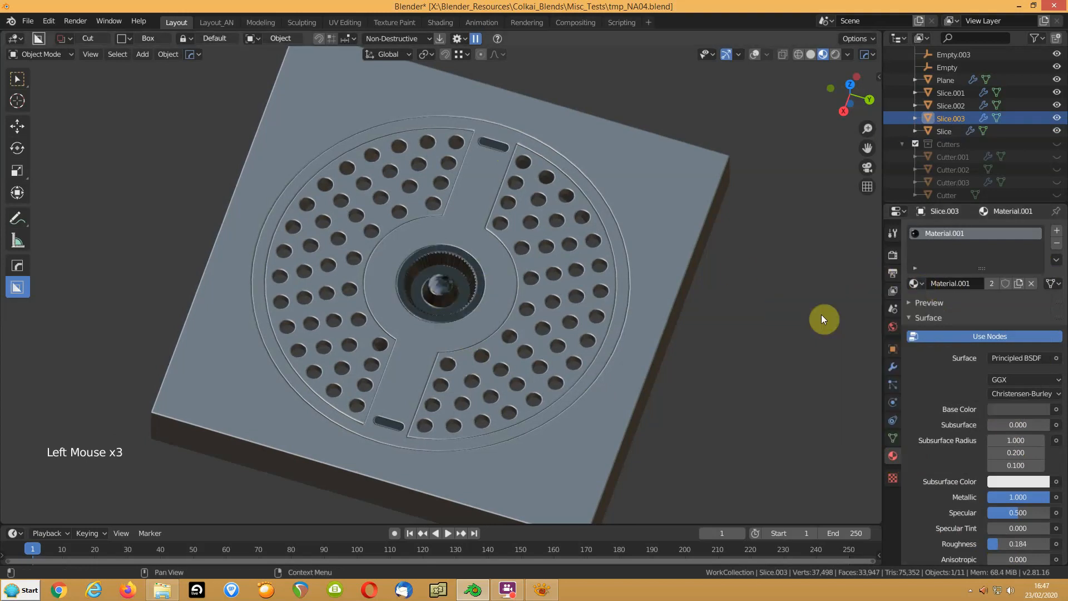
left_click(552, 259)
left_click(916, 284)
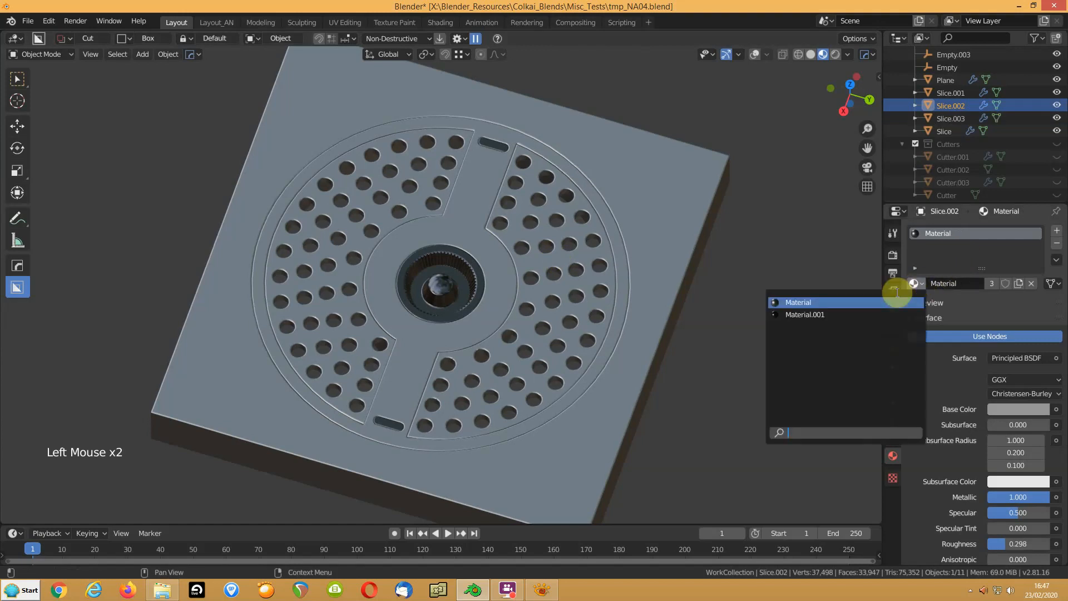
left_click(841, 315)
left_click(710, 344)
middle_click_drag(710, 347, 766, 332)
Make the base plate's material a separate copy and tint its base color a darker blue with hue 0.683 and saturation 0.255
left_click(759, 309)
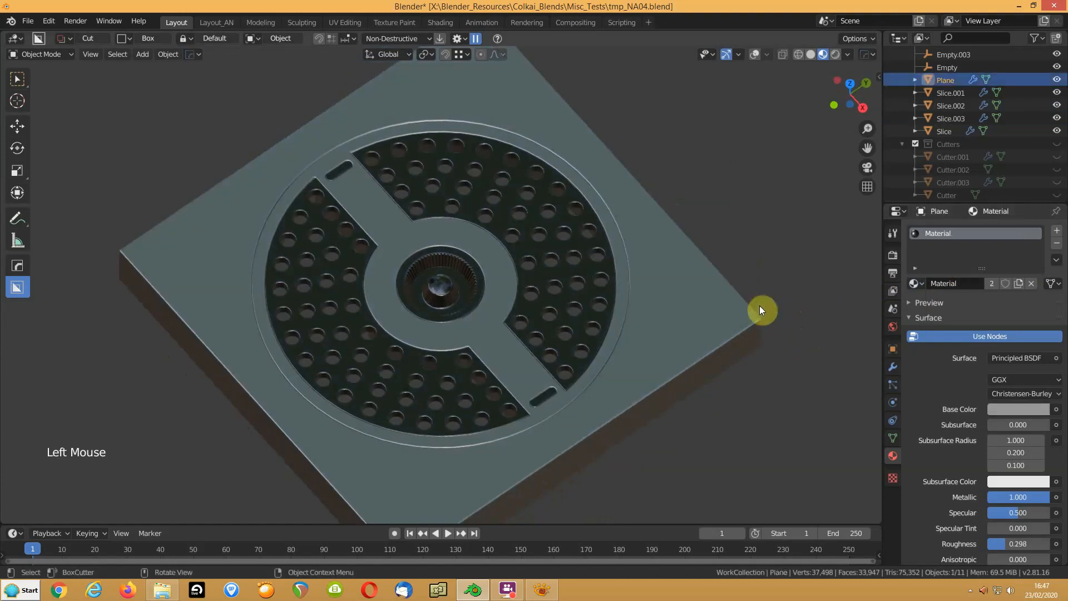
left_click(1019, 283)
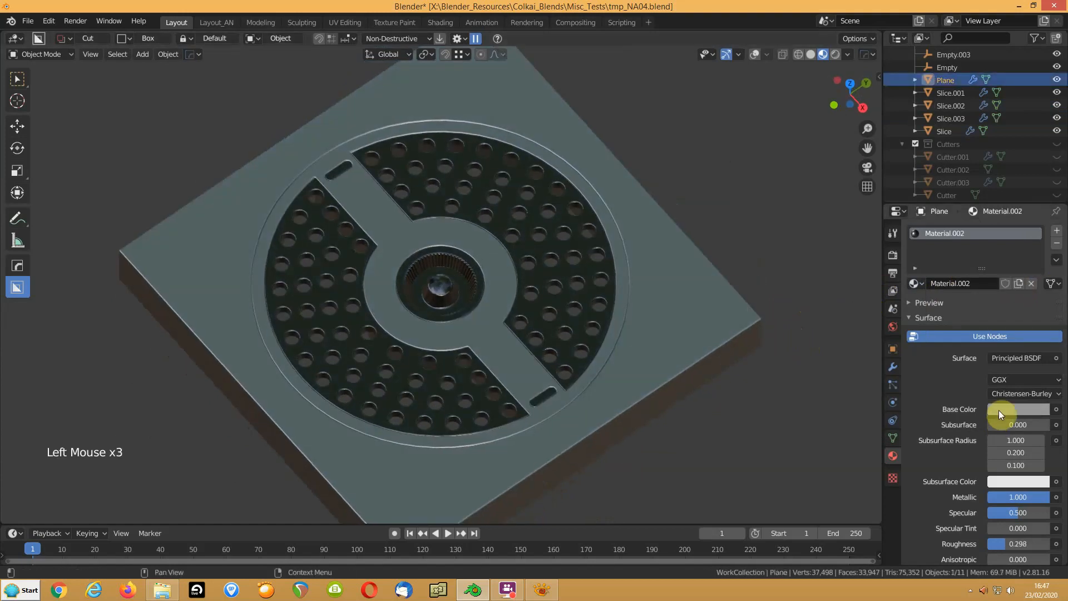
left_click(999, 409)
left_click(995, 267)
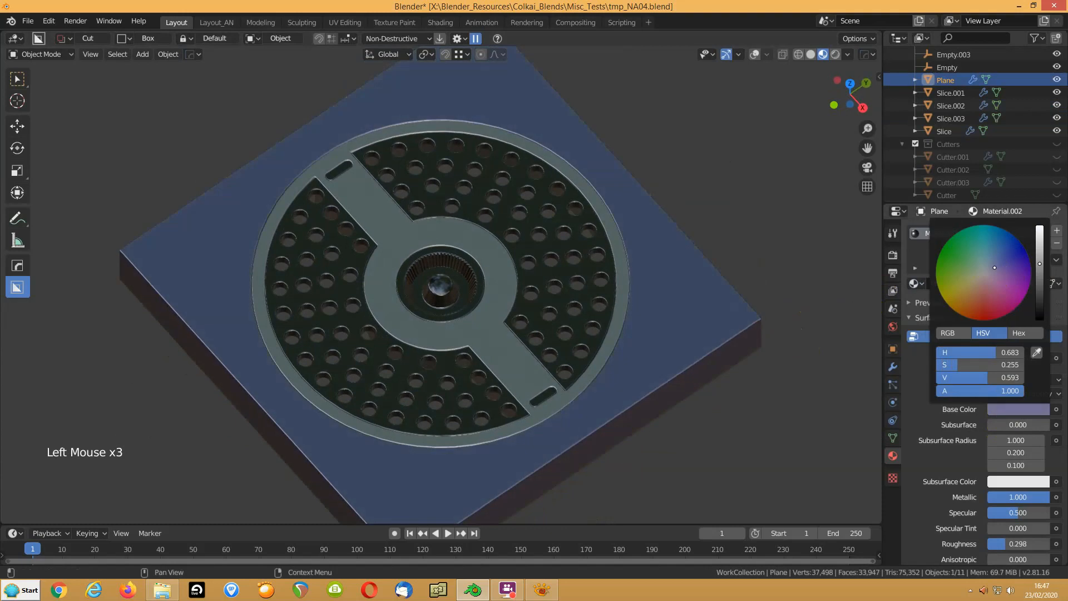
mouse_move(1039, 264)
left_mouse_down()
mouse_move(1040, 279)
mouse_move(993, 267)
left_mouse_up()
left_click(800, 392)
Review the finished panel from several angles and save the scene to its current file
mouse_move(734, 423)
middle_mouse_down()
mouse_move(750, 390)
mouse_move(632, 396)
mouse_move(639, 367)
mouse_move(700, 390)
mouse_move(773, 369)
mouse_move(803, 381)
mouse_move(830, 357)
mouse_move(859, 353)
mouse_move(12, 322)
mouse_move(868, 372)
mouse_move(683, 388)
middle_mouse_up()
key("shift+1")
scroll(576, 388, "up", 2)
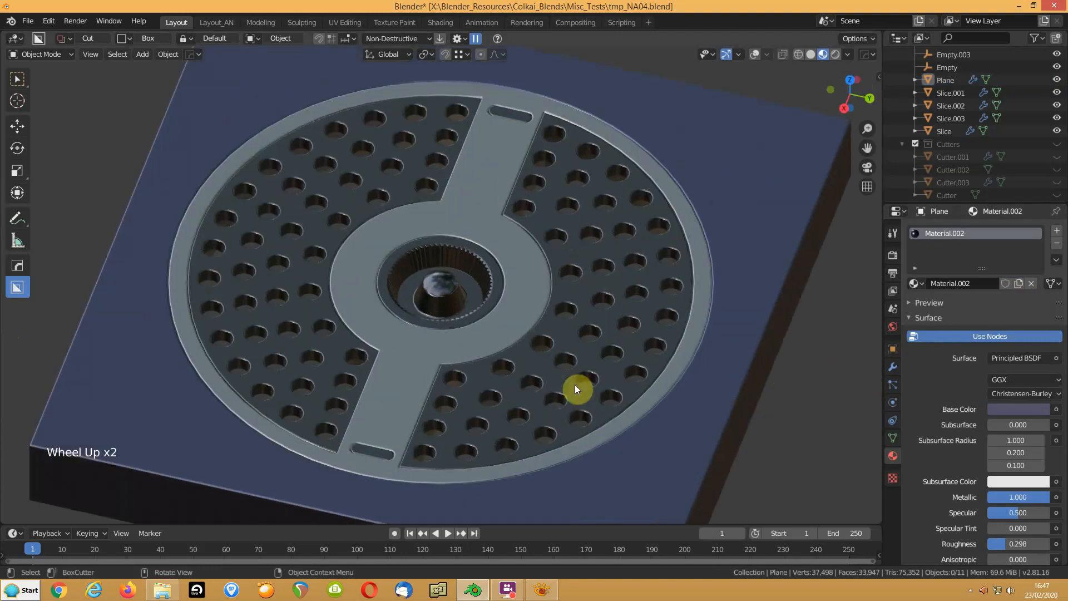
mouse_move(445, 363)
middle_mouse_down()
mouse_move(450, 344)
mouse_move(436, 348)
middle_mouse_up()
middle_click_drag(413, 435, 416, 465)
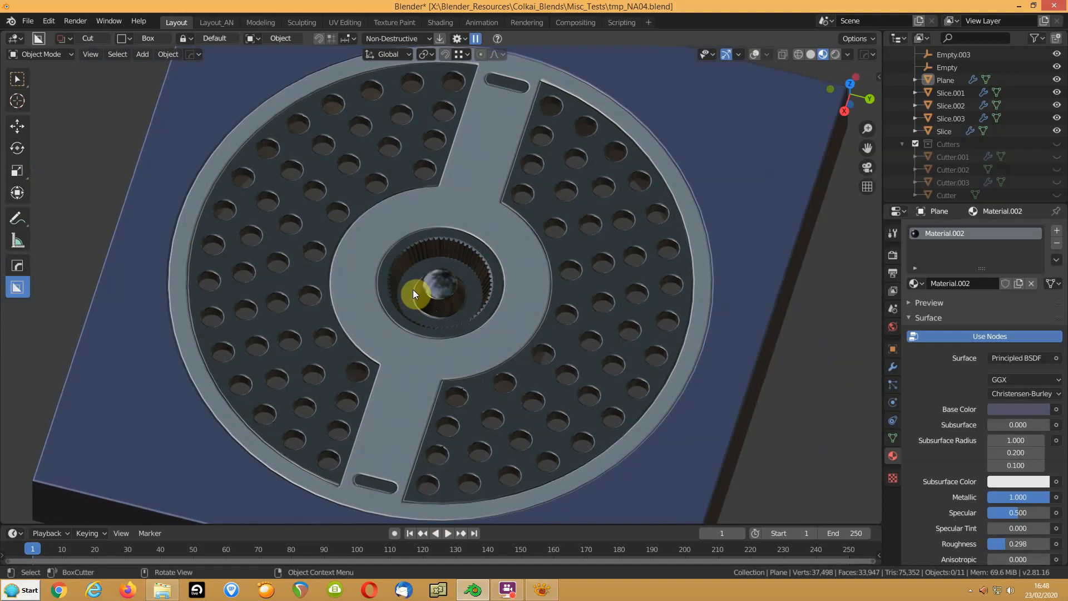
scroll(413, 290, "down", 7)
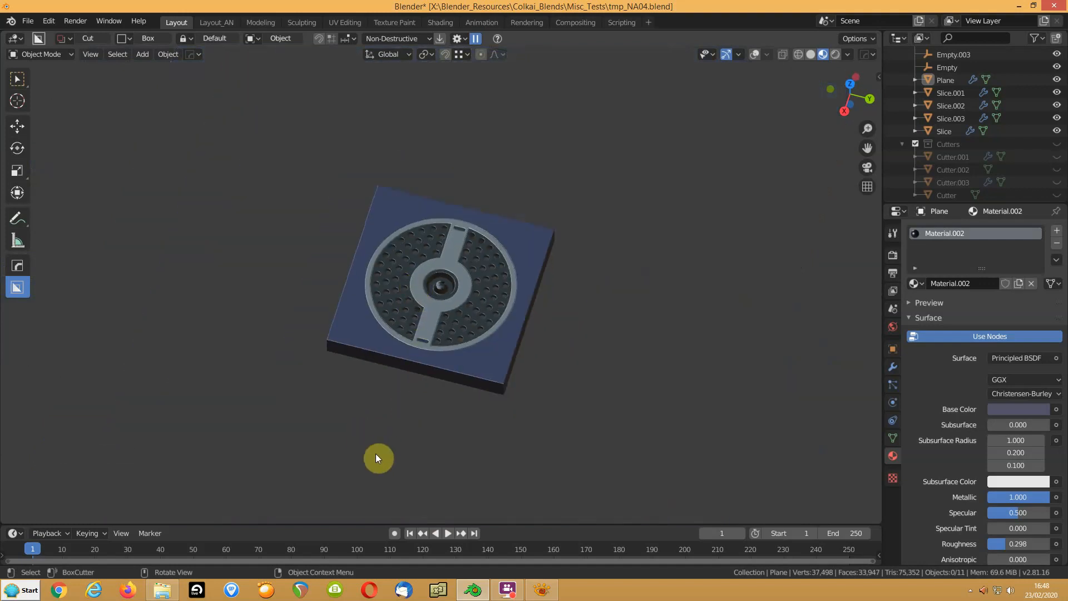
scroll(402, 329, "up", 4)
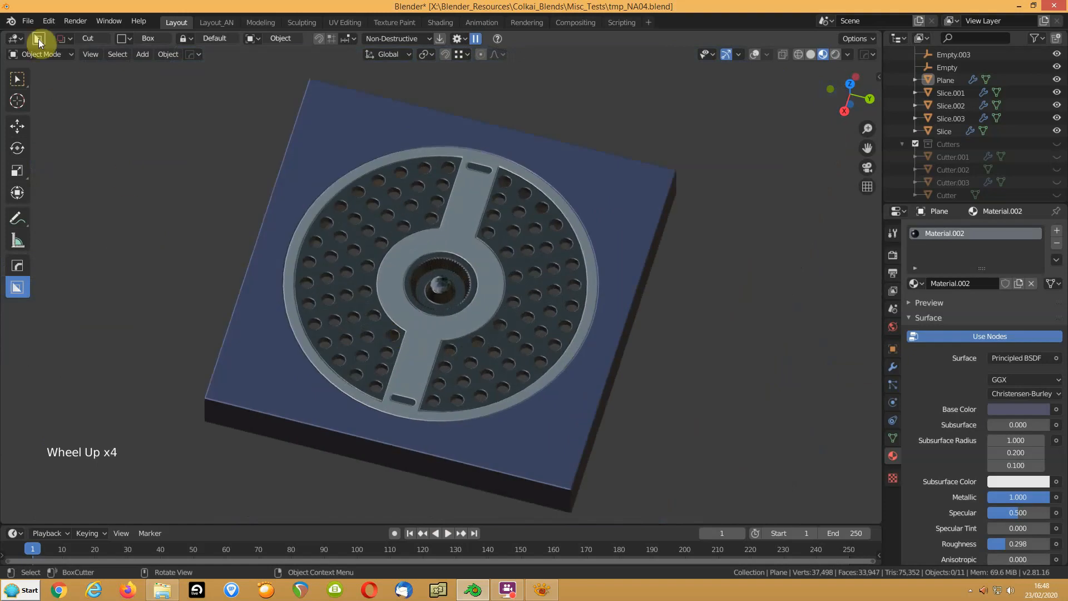
left_click(26, 22)
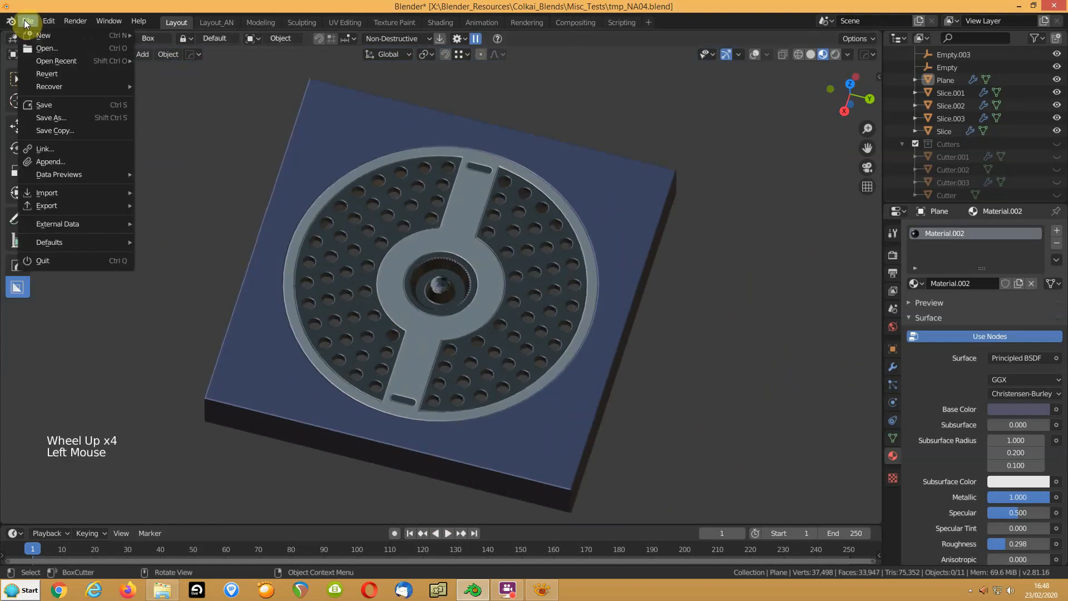
left_click(36, 105)
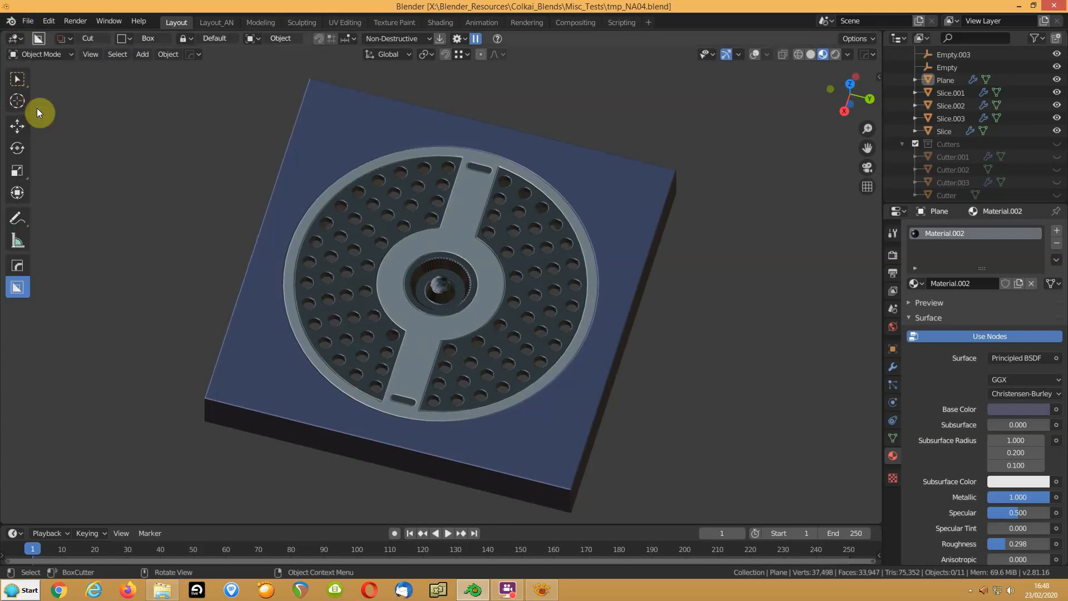
Open the recent file tmp_NA01.blend
left_click(28, 22)
mouse_move(41, 62)
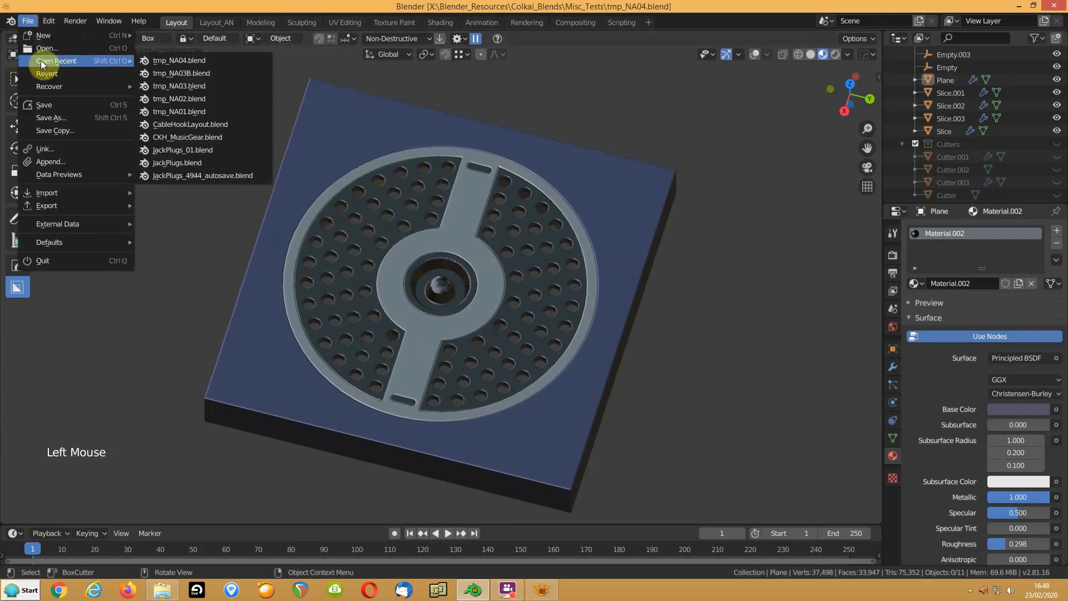
left_click(166, 111)
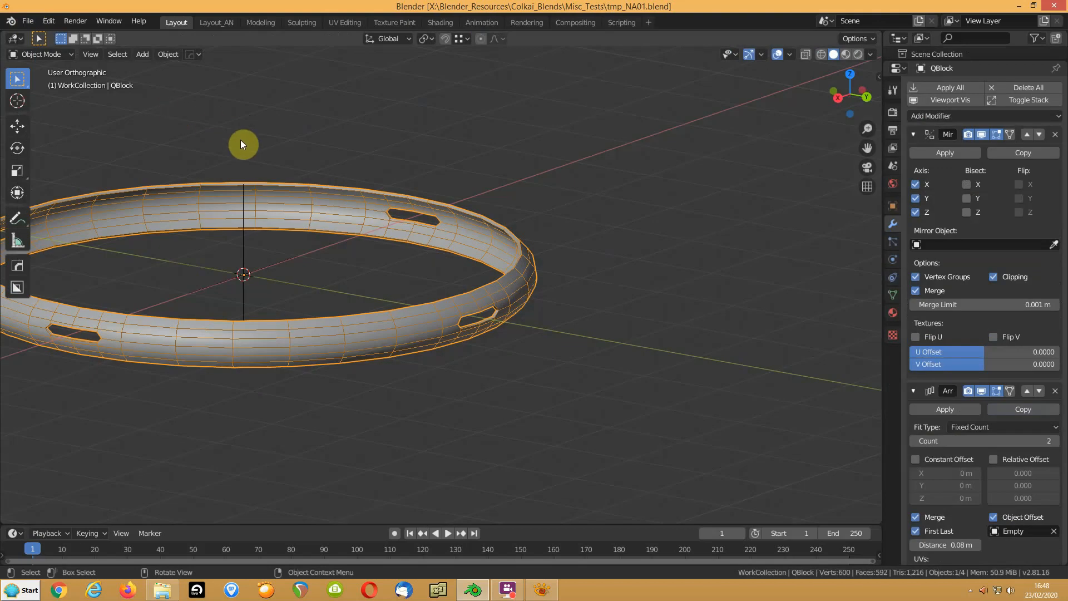
Open the recent file tmp_NA02.blend and bring its separate half-ring slices into view
left_click(27, 21)
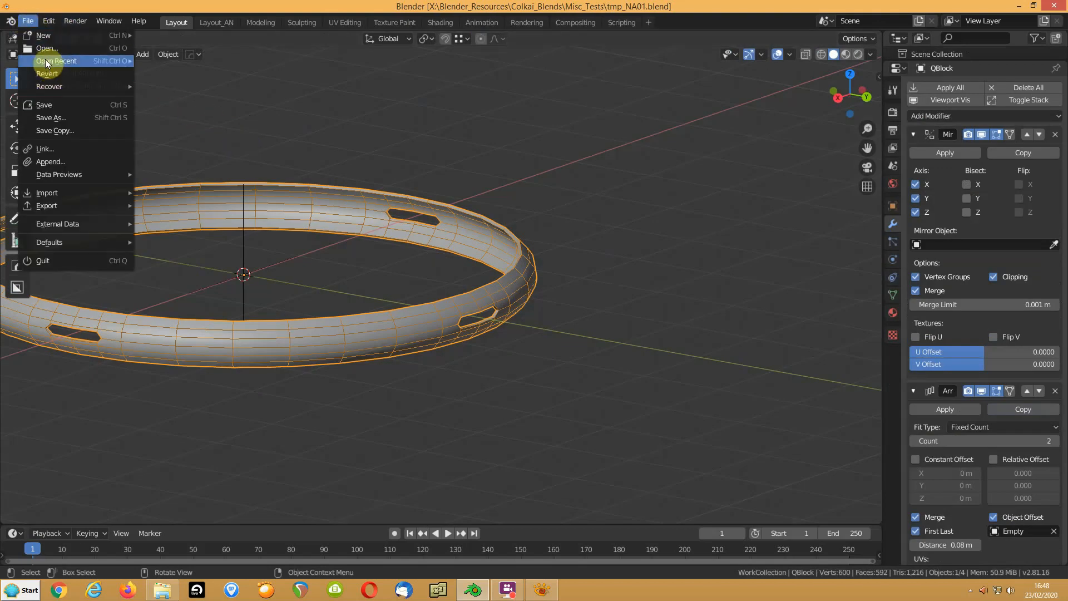
mouse_move(45, 61)
left_click(214, 111)
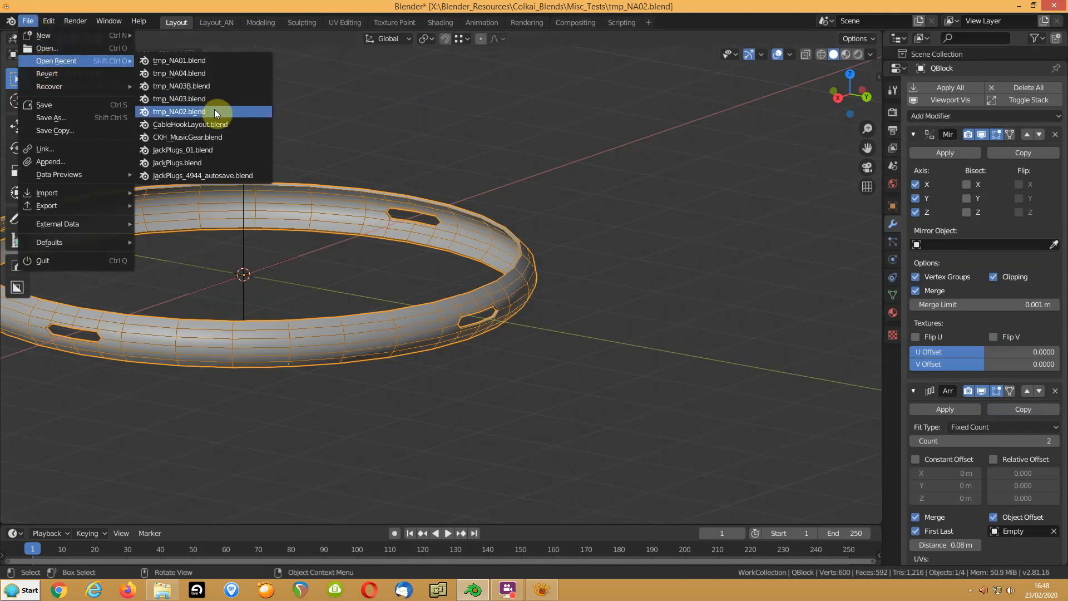
middle_click_drag(543, 232, 530, 134)
left_click(534, 78)
middle_click_drag(534, 78, 183, 148)
scroll(396, 282, "up", 3)
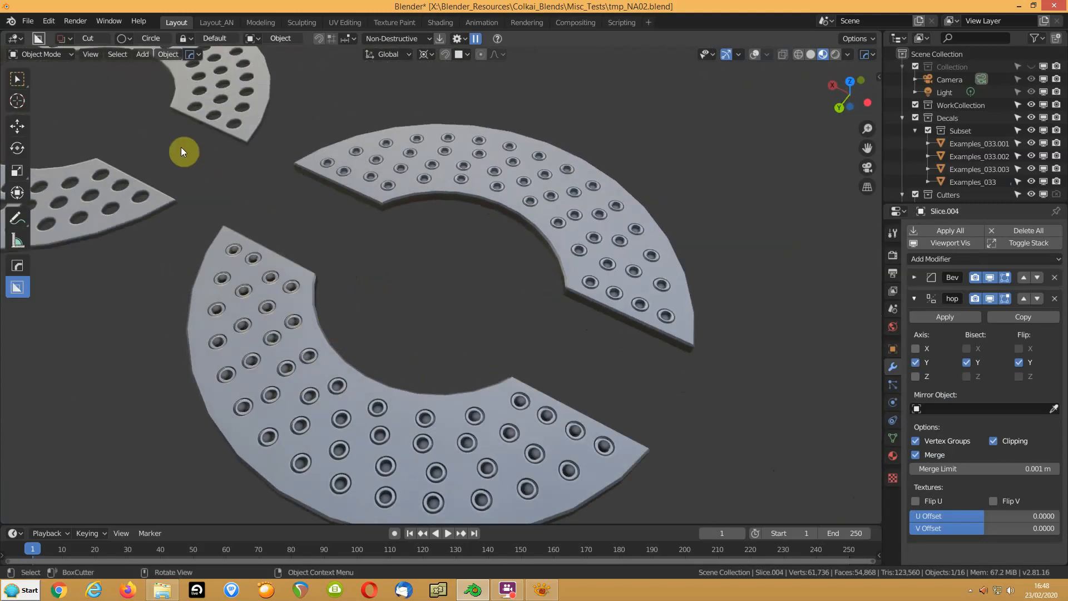
Turn the overlays on and inspect the decal-covered half-ring's underlying mesh in Edit Mode with solid shading
left_click(754, 55)
middle_click_drag(602, 253, 699, 219)
key("Tab")
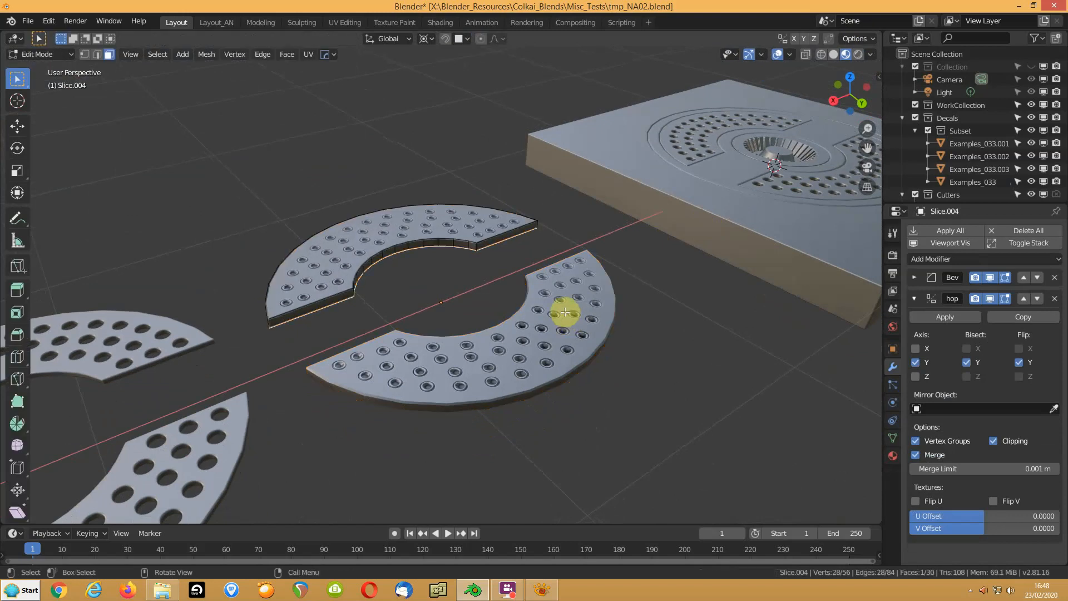
left_click(812, 41)
left_click(835, 55)
mouse_move(562, 303)
middle_mouse_down()
mouse_move(592, 326)
mouse_move(556, 299)
middle_mouse_up()
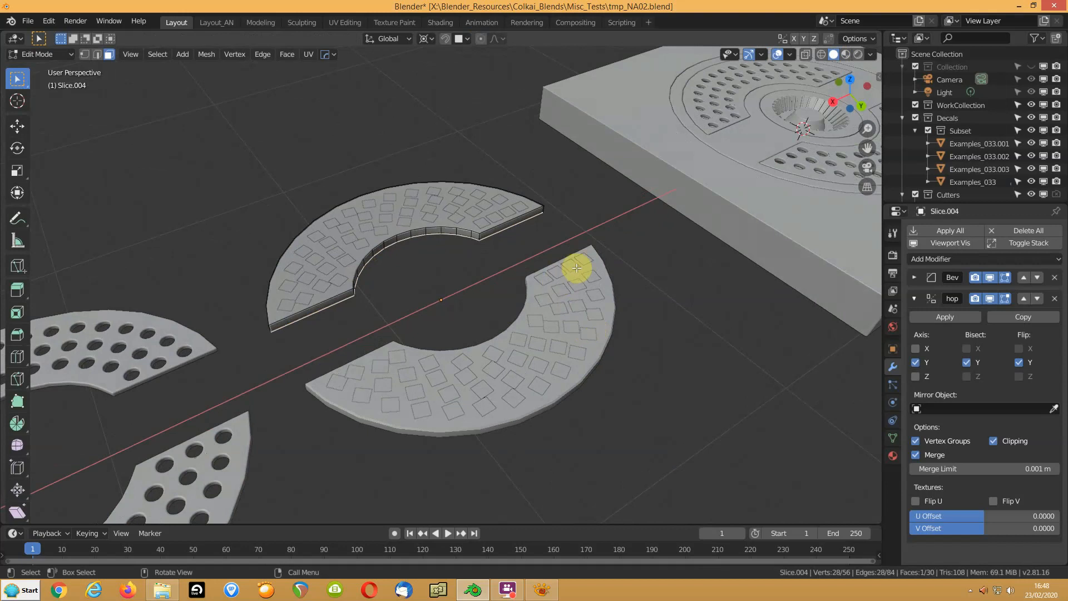
key("Tab")
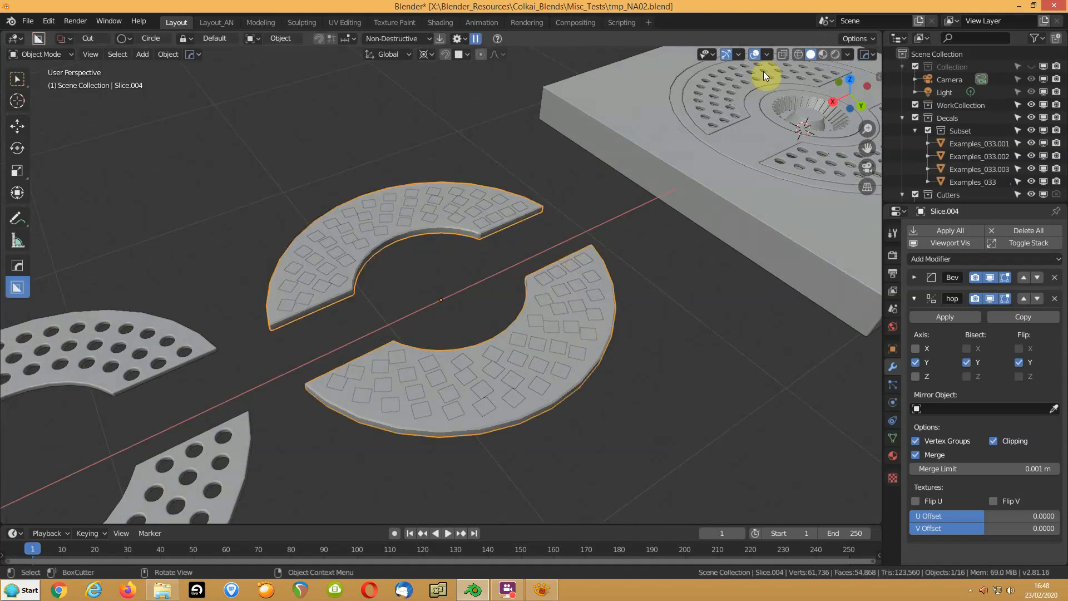
Compare the hole decals on the half-ring slices in material preview and in solid shading
left_click(823, 54)
scroll(475, 287, "up", 3)
mouse_move(476, 287)
middle_mouse_down()
mouse_move(538, 293)
mouse_move(502, 344)
mouse_move(508, 309)
mouse_move(462, 285)
mouse_move(338, 296)
mouse_move(269, 320)
mouse_move(257, 351)
mouse_move(441, 291)
mouse_move(534, 279)
mouse_move(434, 341)
mouse_move(582, 285)
middle_mouse_up()
scroll(502, 344, "down", 4)
middle_click_drag(447, 395, 535, 367)
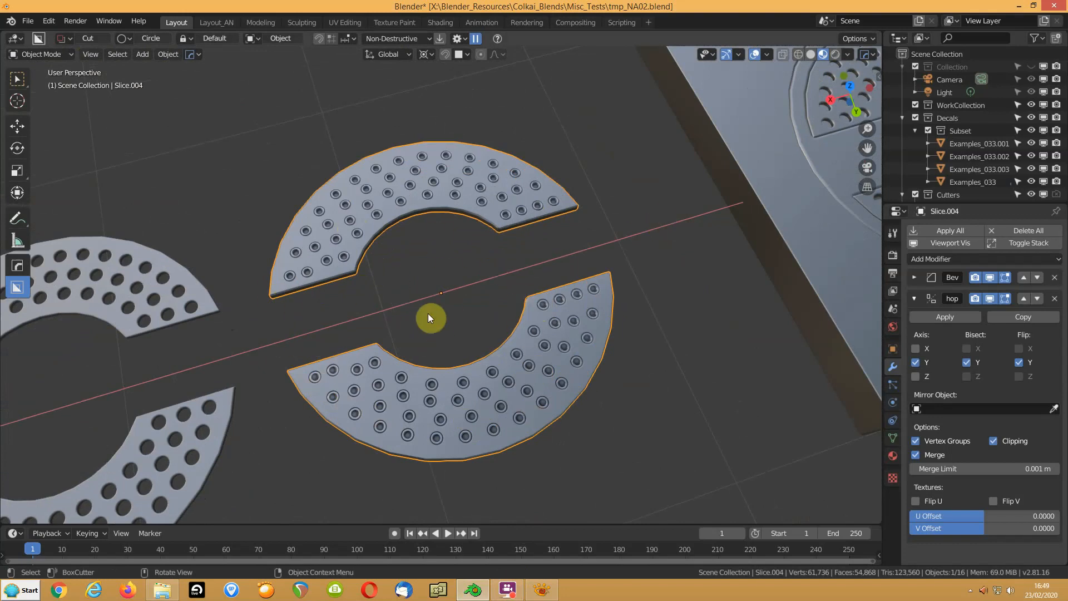
left_click(813, 54)
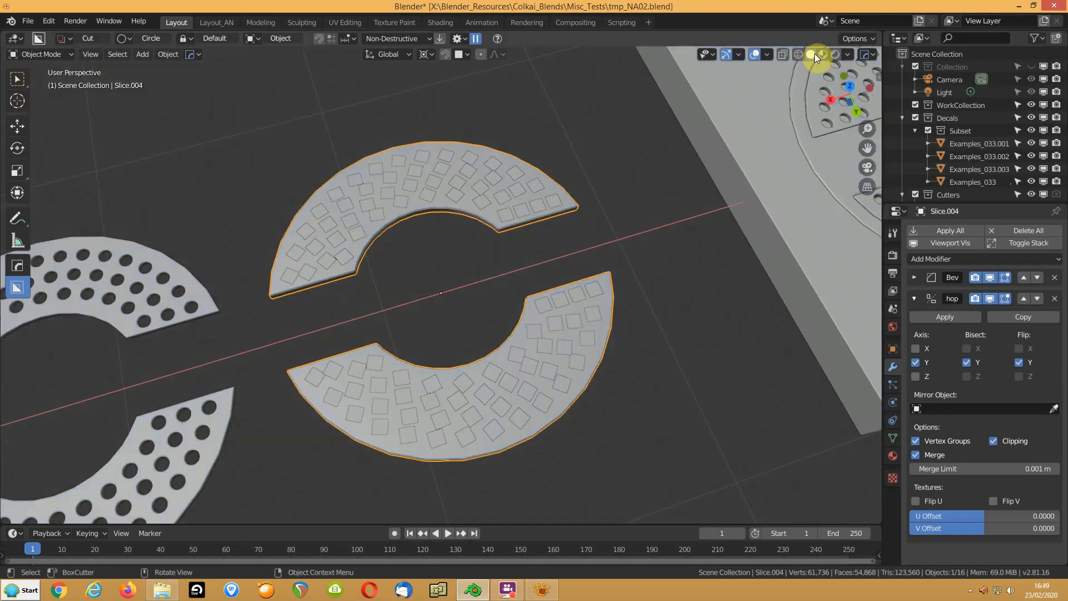
Select the innermost row of hole decals on the half-rings and toggle its Mirror modifier's viewport display to check the mirrored copies
left_click(379, 366)
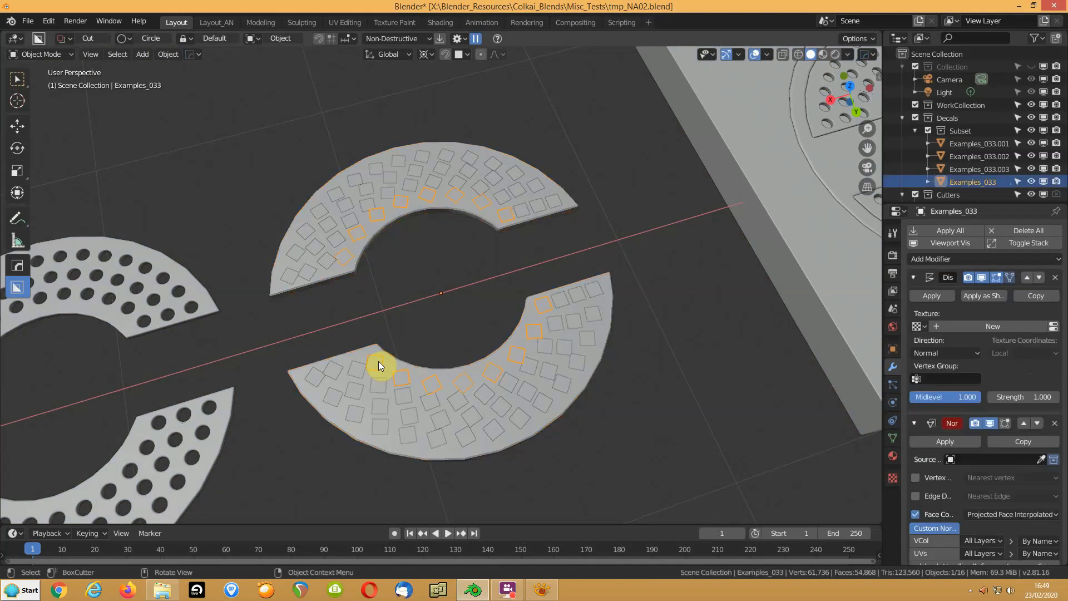
scroll(941, 329, "down", 8)
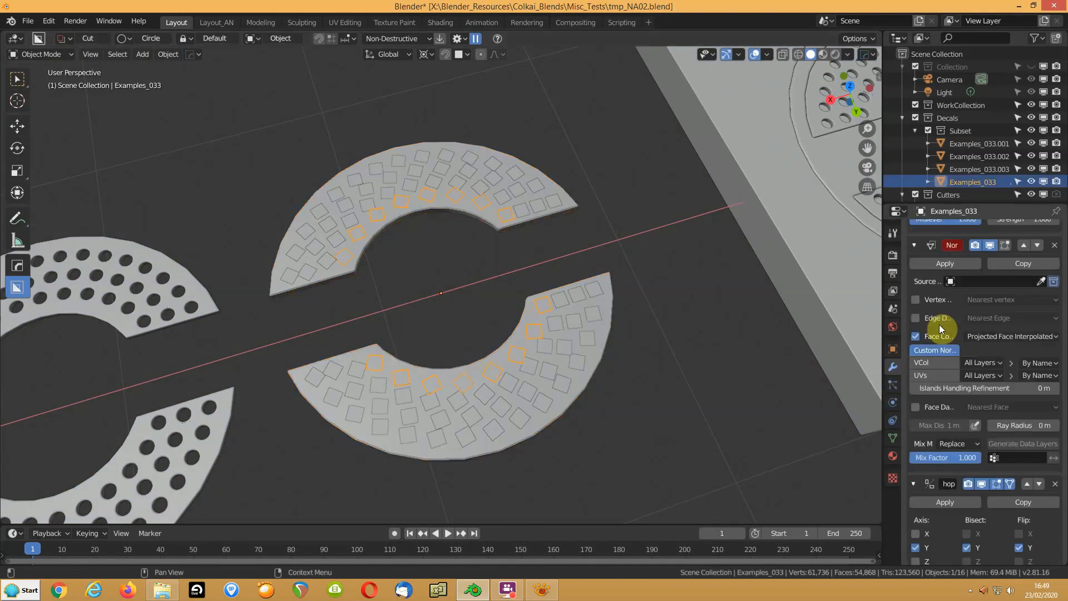
scroll(939, 323, "down", 4)
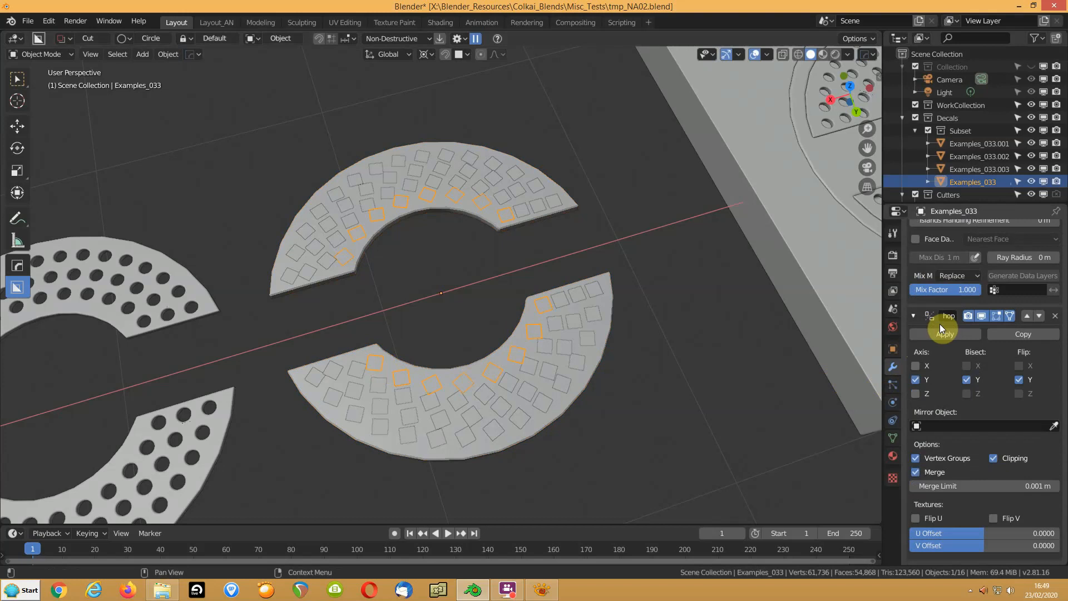
left_click(984, 320)
left_click(984, 321)
left_click(983, 317)
left_click(983, 317)
left_click(982, 316)
left_click(983, 317)
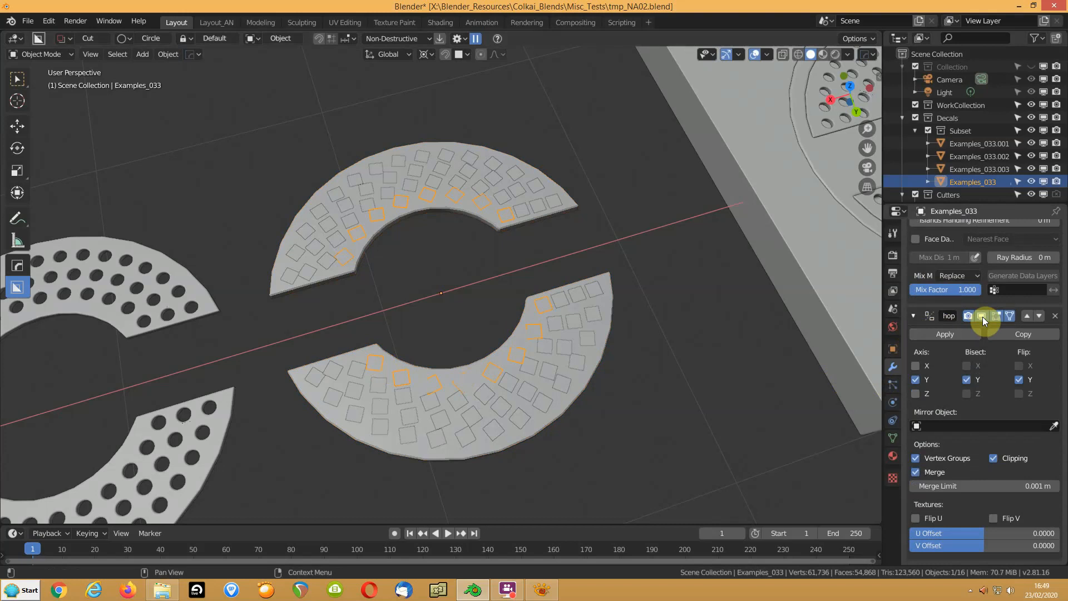
scroll(984, 321, "up", 12)
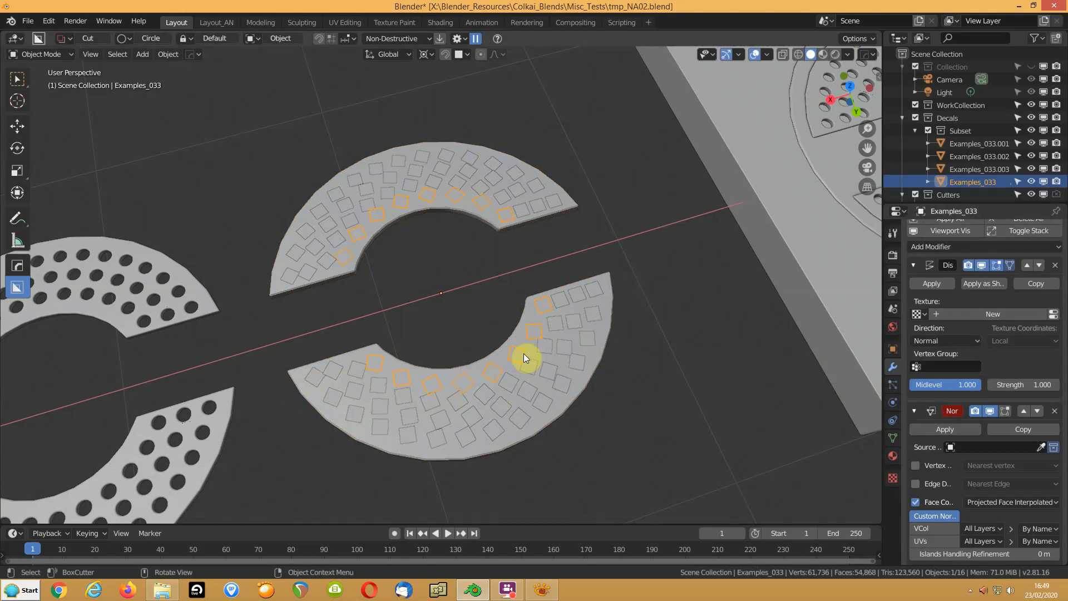
View the half-ring slices from a lower angle in material preview with the decal row deselected
middle_click_drag(411, 260, 464, 186)
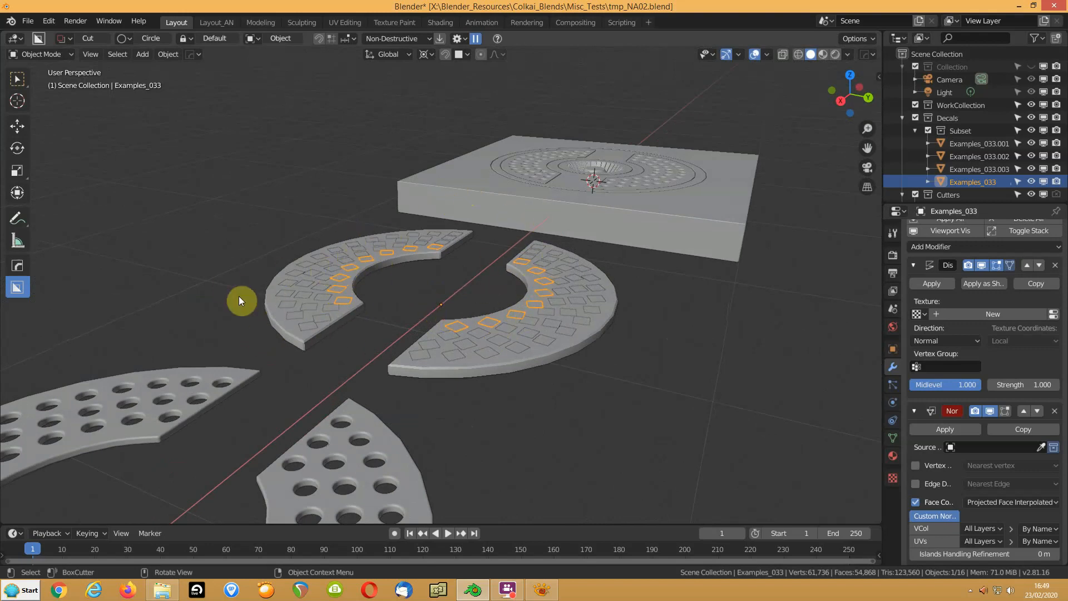
middle_click_drag(482, 329, 396, 353)
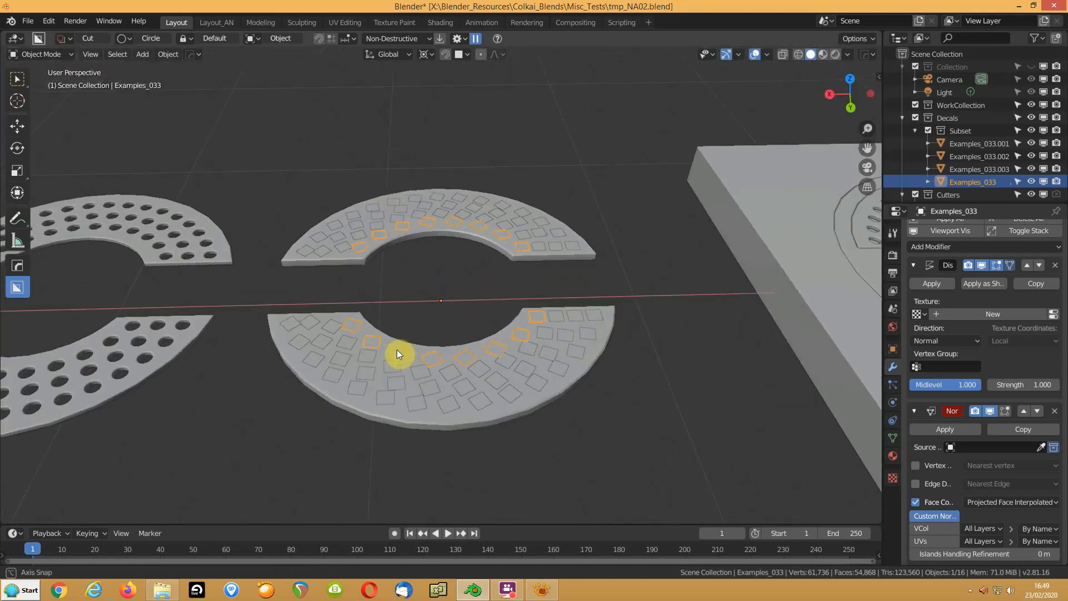
left_click(822, 54)
left_click(428, 434)
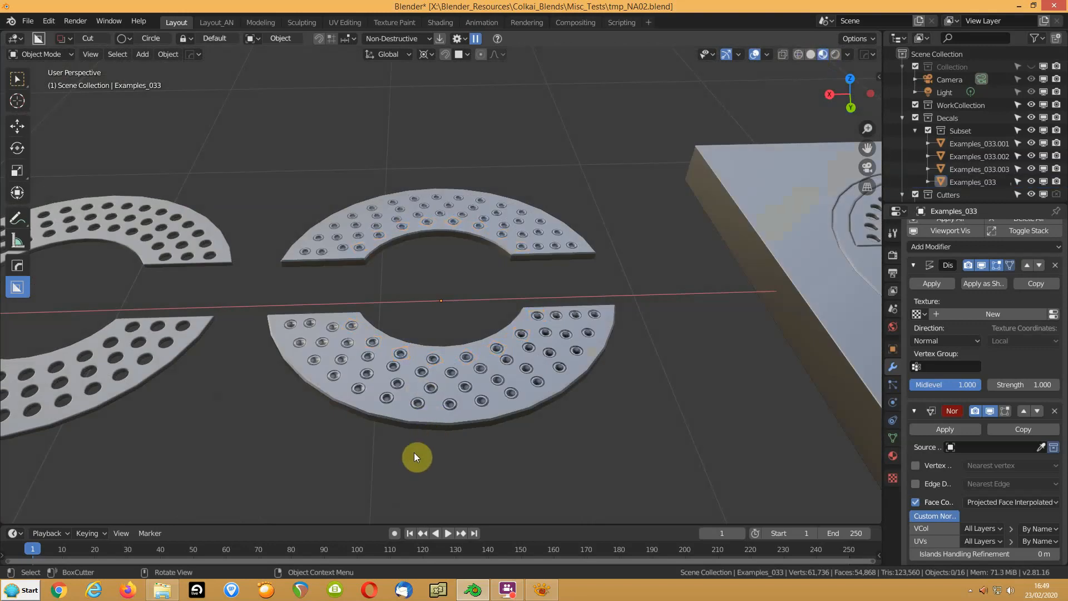
left_click(508, 589)
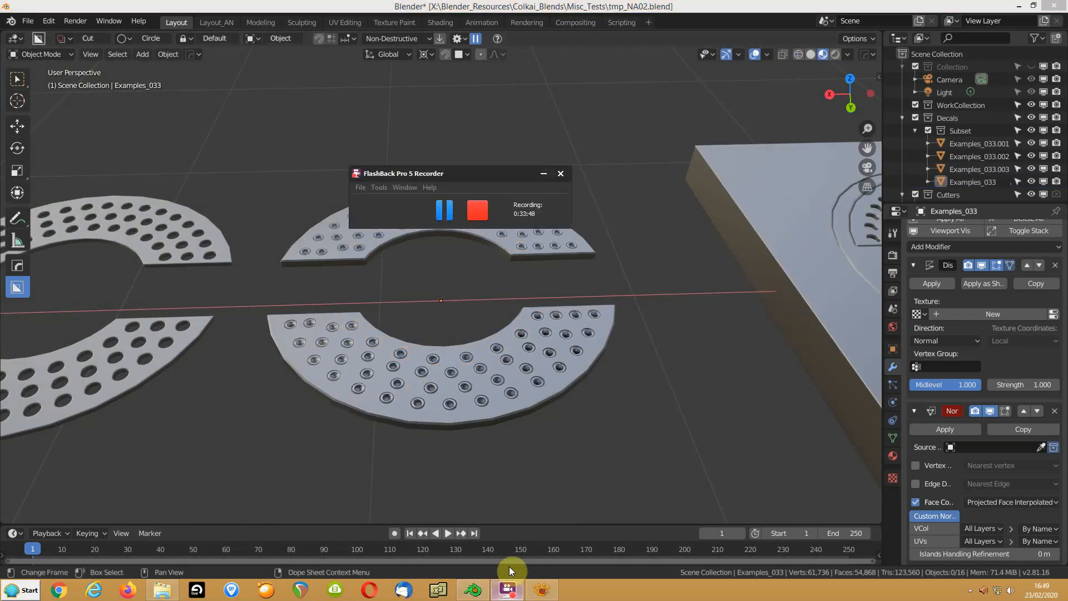